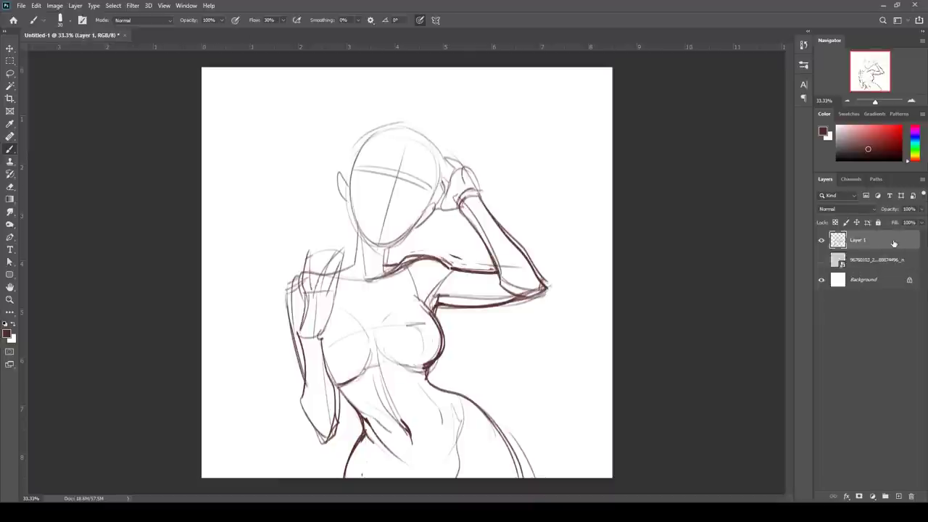
pyautogui.moveTo(412, 182); pyautogui.dragTo(380, 222)
pyautogui.moveTo(395, 196); pyautogui.dragTo(387, 218)
pyautogui.hotkey('ctrl', 'z')
pyautogui.hotkey('ctrl', 'z')
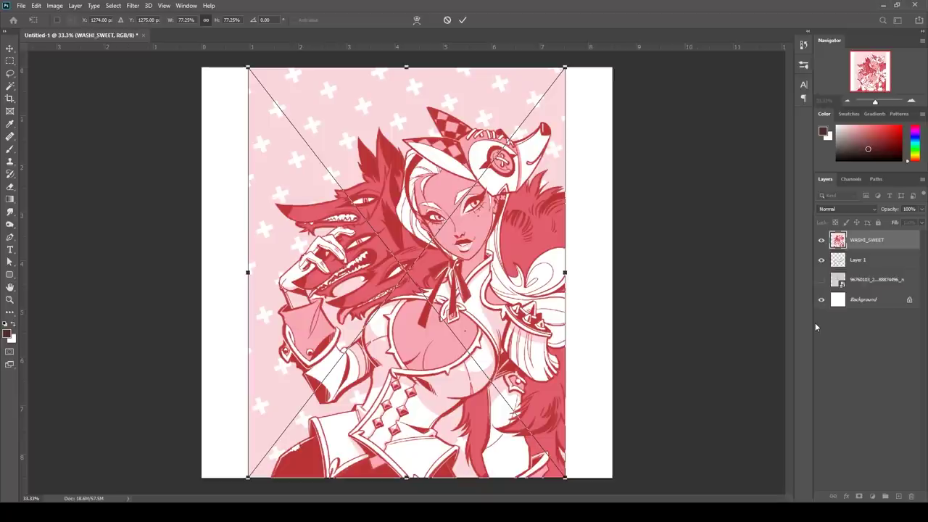
# Copy the face area of the placed WASHI_SWEET illustration onto its own layer, delete the full image and move the face beside the sketched head
pyautogui.press('Return')
pyautogui.press('l')
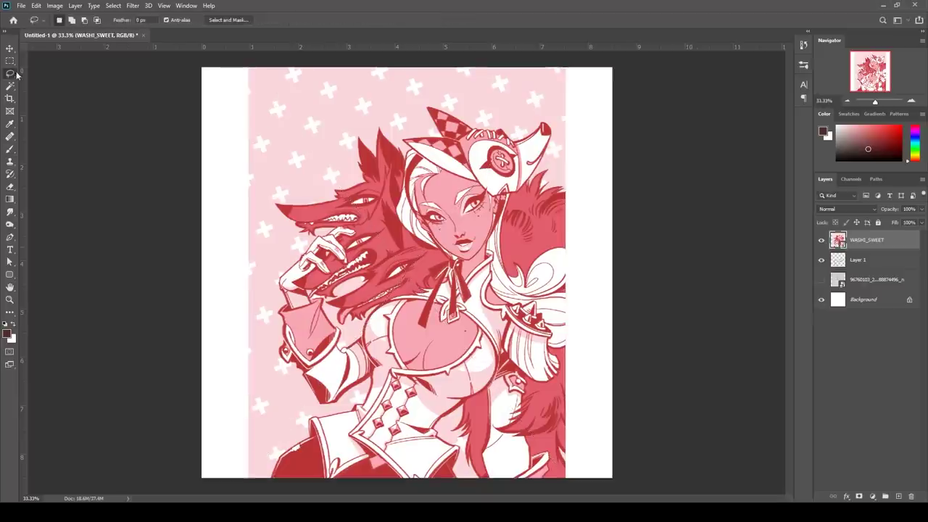
pyautogui.hotkey('ctrl', 'c')
pyautogui.click(911, 496)
pyautogui.hotkey('ctrl', 'v')
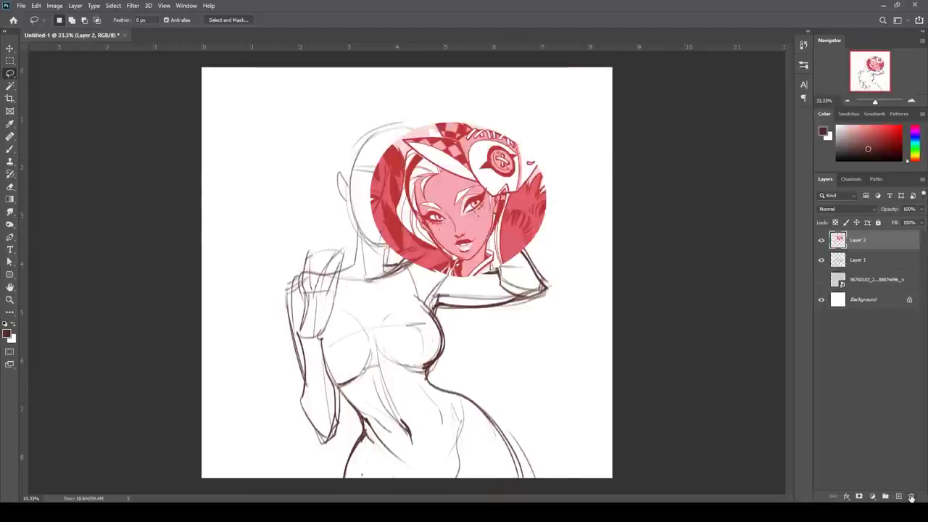
pyautogui.moveTo(520, 229); pyautogui.dragTo(302, 221)
# Brush the first outlines of both eyes on Layer 1 along the head's horizontal guide line, undoing the last strokes
pyautogui.hotkey('alt', '[')
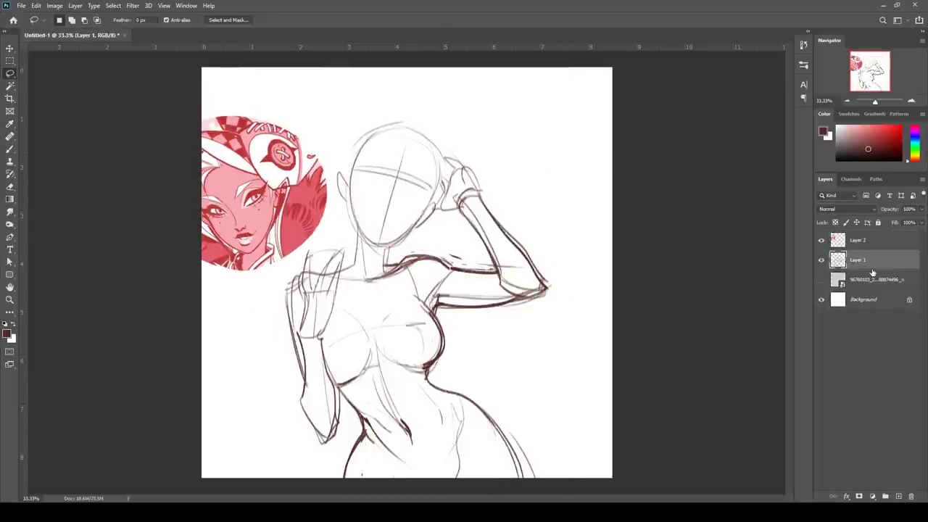
pyautogui.press('b')
pyautogui.moveTo(400, 197); pyautogui.dragTo(423, 197)
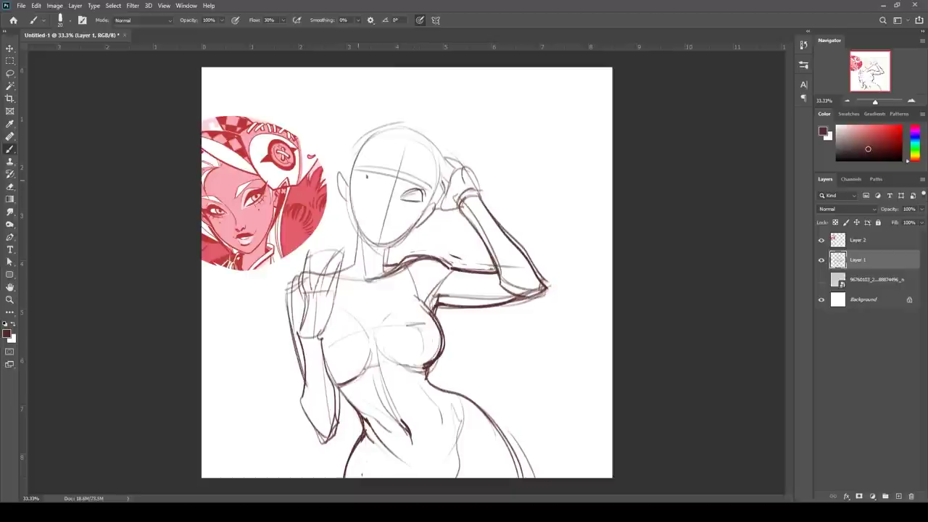
pyautogui.moveTo(359, 177); pyautogui.dragTo(380, 191)
pyautogui.moveTo(361, 182)
pyautogui.mouseDown()
pyautogui.moveTo(421, 201)
pyautogui.moveTo(360, 180)
pyautogui.mouseUp()
pyautogui.moveTo(361, 184)
pyautogui.mouseDown()
pyautogui.moveTo(377, 192)
pyautogui.moveTo(370, 174)
pyautogui.mouseUp()
pyautogui.hotkey('ctrl', 'z')
pyautogui.hotkey('ctrl', 'z')
# Refine both eyes with irises, heavier upper lids and flared lashes
pyautogui.moveTo(360, 177); pyautogui.dragTo(432, 197)
pyautogui.moveTo(403, 196); pyautogui.dragTo(427, 199)
pyautogui.moveTo(360, 174); pyautogui.dragTo(380, 188)
pyautogui.moveTo(402, 194)
pyautogui.mouseDown()
pyautogui.moveTo(422, 187)
pyautogui.moveTo(391, 201)
pyautogui.moveTo(370, 184)
pyautogui.mouseUp()
pyautogui.moveTo(404, 195); pyautogui.dragTo(420, 198)
pyautogui.hotkey('ctrl', 'z')
# Sketch the nose bridge and nostrils along the face's centre line, redoing the nose tip strokes
pyautogui.moveTo(368, 180); pyautogui.dragTo(392, 221)
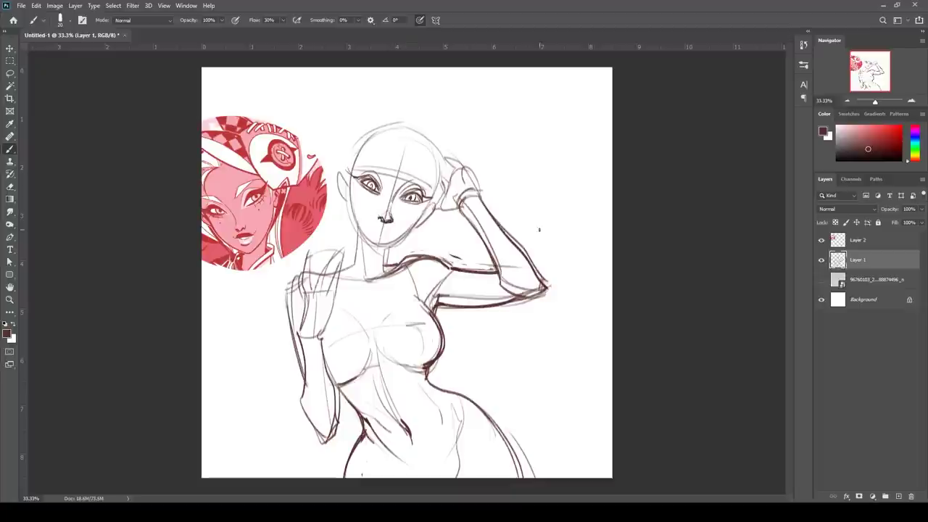
pyautogui.hotkey('ctrl', 'z')
pyautogui.hotkey('ctrl', 'z')
pyautogui.moveTo(382, 216); pyautogui.dragTo(383, 220)
pyautogui.hotkey('ctrl', 'z')
pyautogui.hotkey('ctrl', 'z')
pyautogui.hotkey('ctrl', 'z')
pyautogui.moveTo(388, 221); pyautogui.dragTo(392, 220)
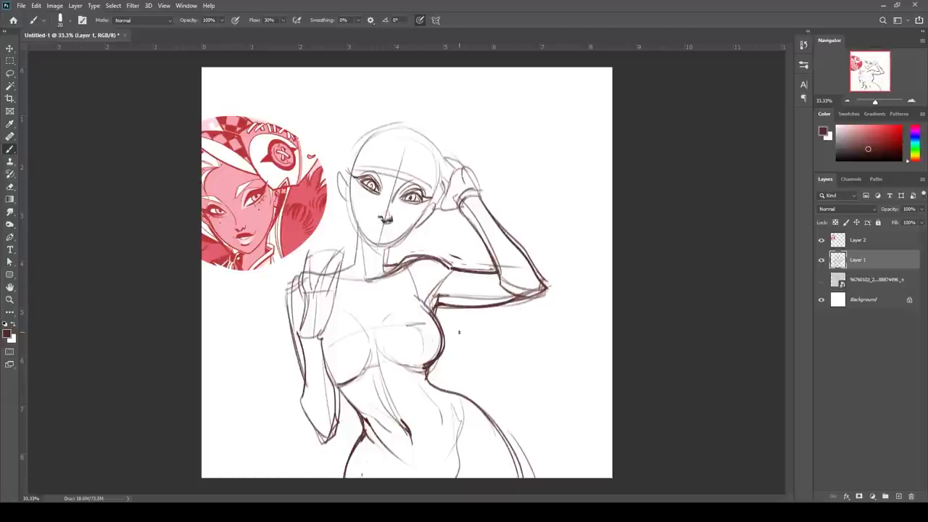
# Add a beauty mark under each eye, darken the lashes and draw the eyebrows
pyautogui.click(366, 187)
pyautogui.moveTo(416, 202); pyautogui.dragTo(418, 207)
pyautogui.moveTo(403, 182)
pyautogui.mouseDown()
pyautogui.moveTo(424, 176)
pyautogui.moveTo(428, 187)
pyautogui.mouseUp()
pyautogui.moveTo(382, 175)
pyautogui.mouseDown()
pyautogui.moveTo(359, 171)
pyautogui.moveTo(385, 178)
pyautogui.mouseUp()
pyautogui.moveTo(401, 182); pyautogui.dragTo(426, 179)
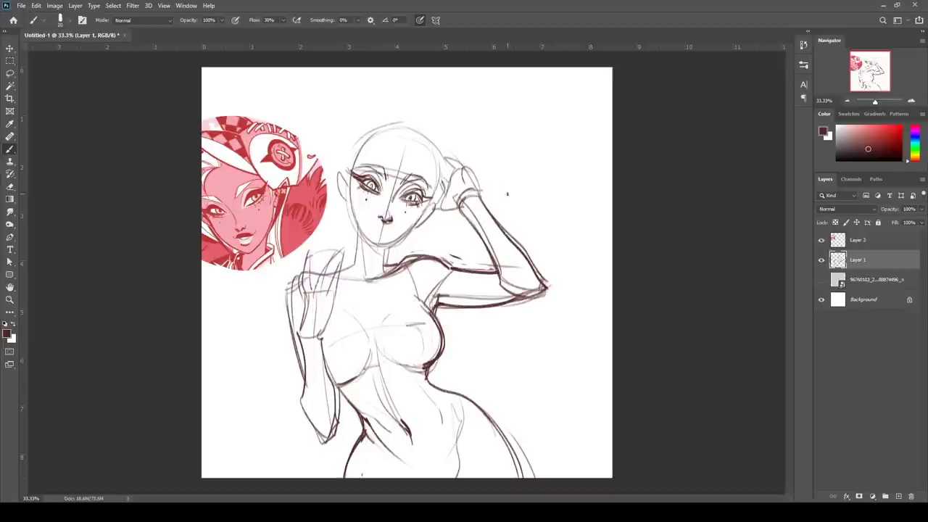
# Sketch the lips and try a first outline around the head and jaw, undoing the jaw strokes
pyautogui.moveTo(374, 226)
pyautogui.mouseDown()
pyautogui.moveTo(395, 225)
pyautogui.moveTo(388, 235)
pyautogui.mouseUp()
pyautogui.moveTo(353, 134)
pyautogui.mouseDown()
pyautogui.moveTo(351, 218)
pyautogui.moveTo(370, 246)
pyautogui.mouseUp()
pyautogui.moveTo(354, 220)
pyautogui.mouseDown()
pyautogui.moveTo(368, 240)
pyautogui.moveTo(383, 245)
pyautogui.moveTo(391, 233)
pyautogui.moveTo(378, 248)
pyautogui.moveTo(417, 218)
pyautogui.mouseUp()
pyautogui.hotkey('ctrl', 'z')
pyautogui.hotkey('ctrl', 'z')
pyautogui.hotkey('ctrl', 'z')
# Darken the jaw and chin contour and draw the sides of the neck down to the shoulder
pyautogui.moveTo(376, 248)
pyautogui.mouseDown()
pyautogui.moveTo(404, 236)
pyautogui.moveTo(427, 205)
pyautogui.mouseUp()
pyautogui.moveTo(402, 238); pyautogui.dragTo(425, 208)
pyautogui.moveTo(354, 215); pyautogui.dragTo(374, 245)
pyautogui.moveTo(349, 194)
pyautogui.mouseDown()
pyautogui.moveTo(362, 238)
pyautogui.moveTo(358, 266)
pyautogui.moveTo(454, 259)
pyautogui.mouseUp()
pyautogui.moveTo(386, 241); pyautogui.dragTo(365, 251)
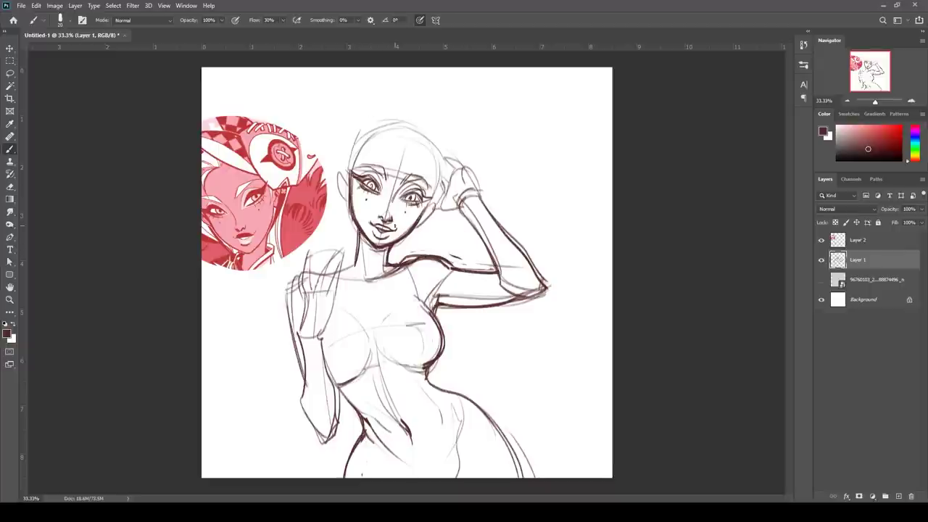
# Lasso the nose and mouth, adjust their placement on the face and release the selection
pyautogui.click(10, 73)
pyautogui.moveTo(388, 207); pyautogui.dragTo(390, 233)
pyautogui.hotkey('ctrl', 'd')
pyautogui.press('b')
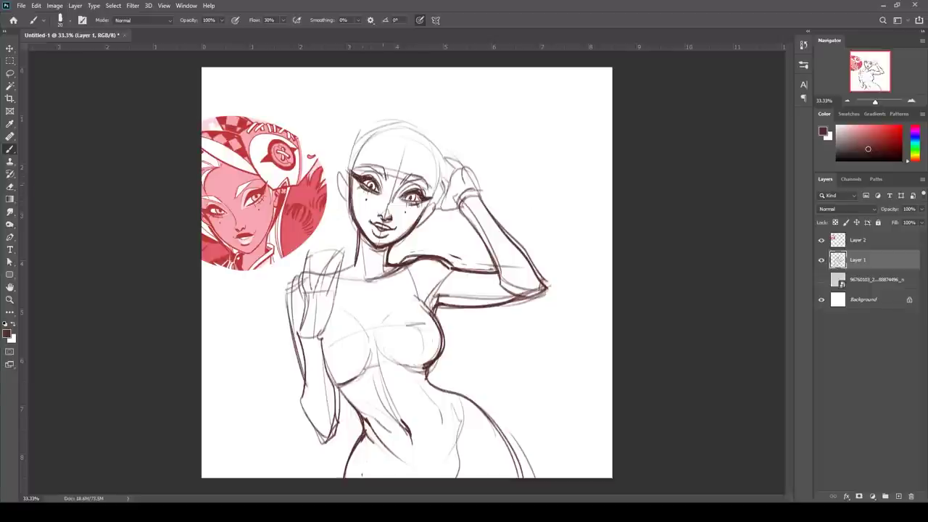
# Draw both pointed ears and soften the dark neck lines with the Eraser
pyautogui.moveTo(361, 177)
pyautogui.mouseDown()
pyautogui.moveTo(375, 172)
pyautogui.moveTo(349, 190)
pyautogui.mouseUp()
pyautogui.moveTo(438, 198); pyautogui.dragTo(423, 219)
pyautogui.moveTo(432, 210); pyautogui.dragTo(420, 223)
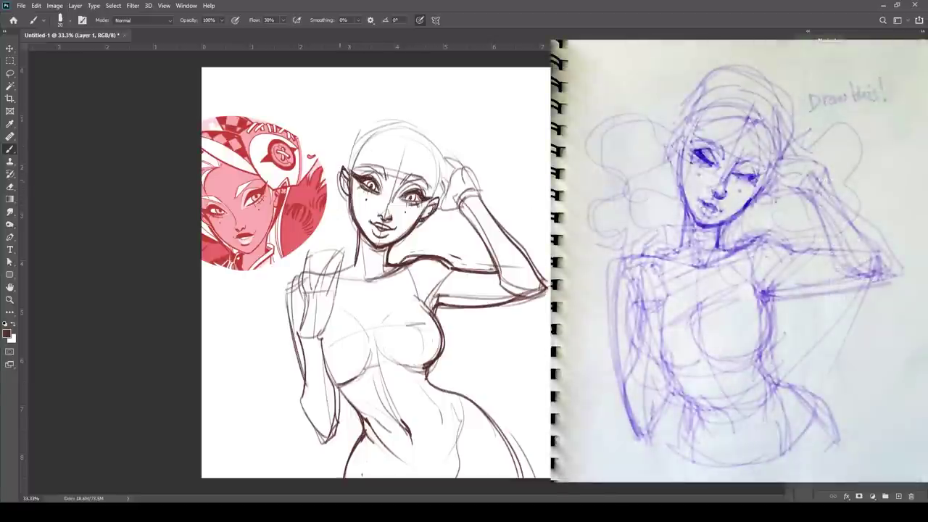
pyautogui.press('e')
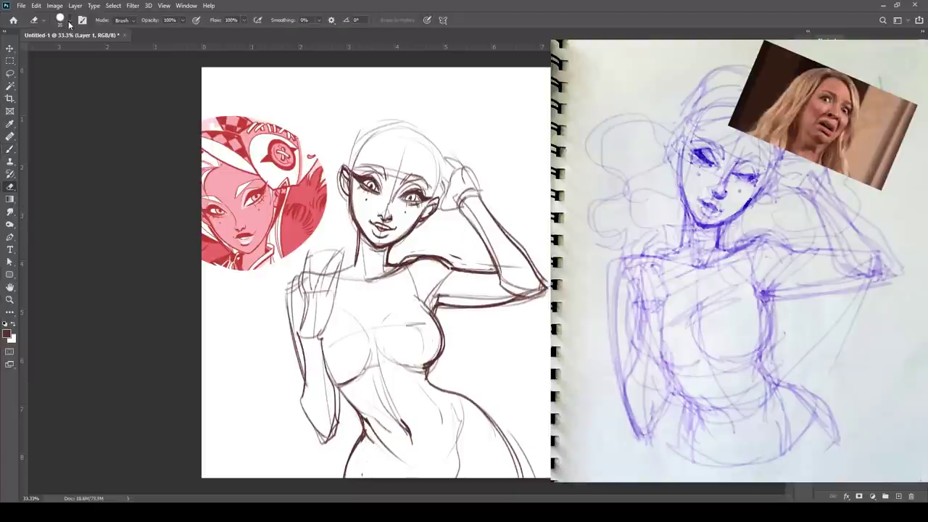
pyautogui.press('b')
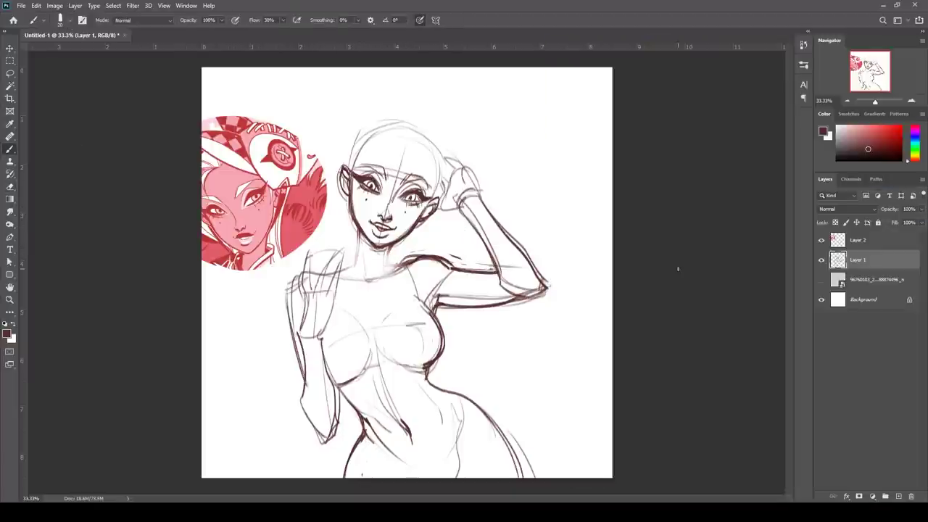
# Readjust the nose and mouth area with a lasso selection and hide the reference on Layer 2
pyautogui.press('l')
pyautogui.moveTo(395, 207)
pyautogui.mouseDown()
pyautogui.moveTo(384, 206)
pyautogui.moveTo(390, 226)
pyautogui.mouseUp()
pyautogui.hotkey('ctrl', 'd')
pyautogui.press('b')
pyautogui.click(821, 239)
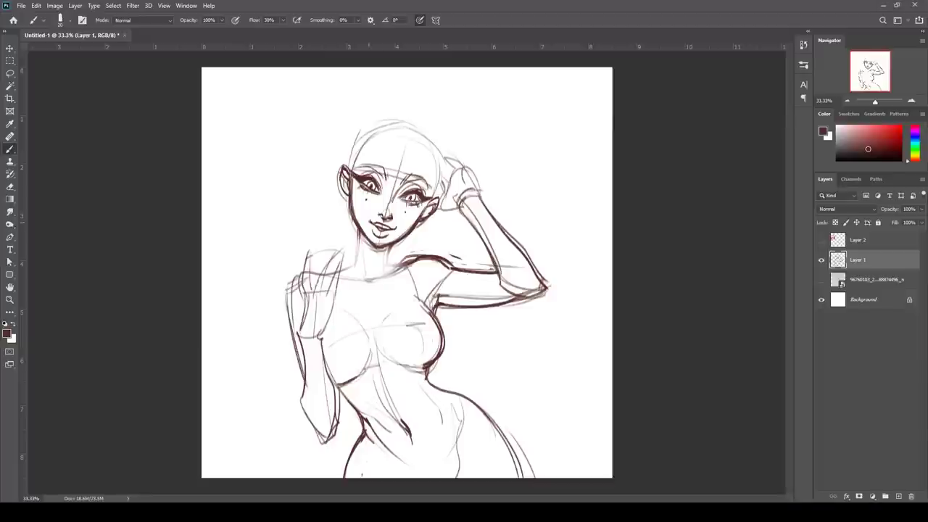
# Fill in the upper lip and erase the construction lines across the forehead and face
pyautogui.moveTo(375, 225); pyautogui.dragTo(390, 224)
pyautogui.press('e')
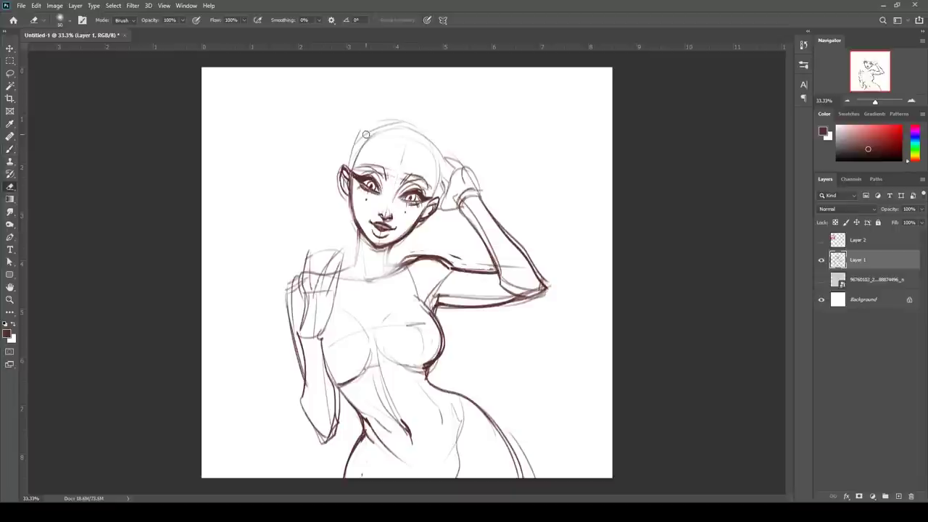
pyautogui.moveTo(395, 156); pyautogui.dragTo(383, 155)
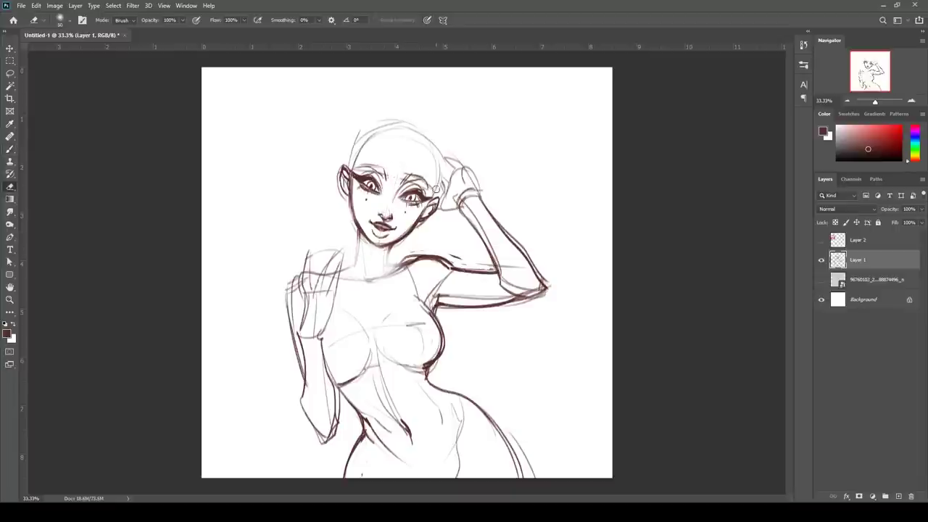
pyautogui.press('b')
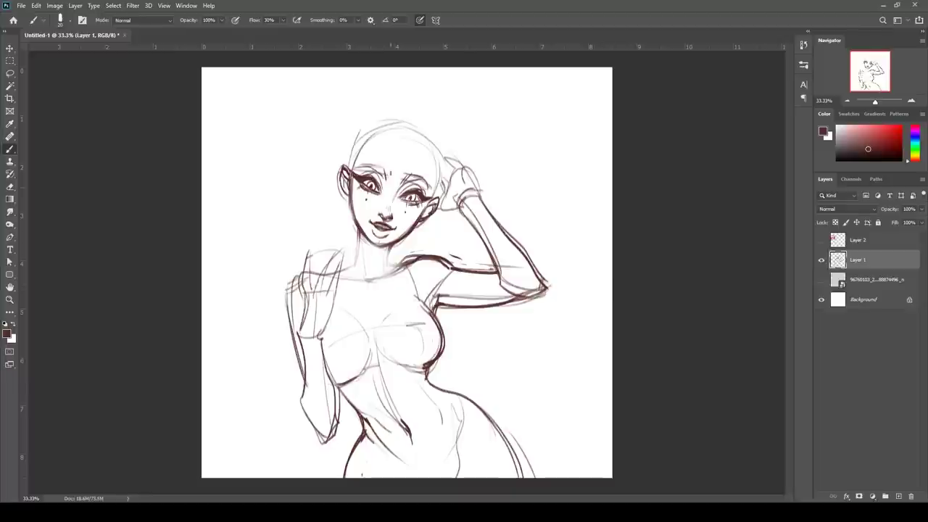
pyautogui.moveTo(345, 240); pyautogui.dragTo(398, 248)
pyautogui.moveTo(344, 240)
pyautogui.mouseDown()
pyautogui.moveTo(346, 270)
pyautogui.moveTo(400, 250)
pyautogui.mouseUp()
pyautogui.hotkey('ctrl', 'z')
pyautogui.hotkey('ctrl', 'z')
pyautogui.hotkey('ctrl', 'z')
# Draw a high open collar around the neck with seam lines running to the chest and raised shoulder
pyautogui.moveTo(357, 223)
pyautogui.mouseDown()
pyautogui.moveTo(357, 245)
pyautogui.moveTo(396, 243)
pyautogui.moveTo(396, 254)
pyautogui.mouseUp()
pyautogui.moveTo(402, 253); pyautogui.dragTo(416, 278)
pyautogui.moveTo(352, 239); pyautogui.dragTo(351, 263)
pyautogui.moveTo(352, 263)
pyautogui.mouseDown()
pyautogui.moveTo(338, 271)
pyautogui.moveTo(399, 272)
pyautogui.moveTo(337, 303)
pyautogui.moveTo(416, 254)
pyautogui.mouseUp()
pyautogui.moveTo(376, 296); pyautogui.dragTo(458, 271)
pyautogui.moveTo(451, 259); pyautogui.dragTo(467, 273)
pyautogui.moveTo(355, 236); pyautogui.dragTo(349, 265)
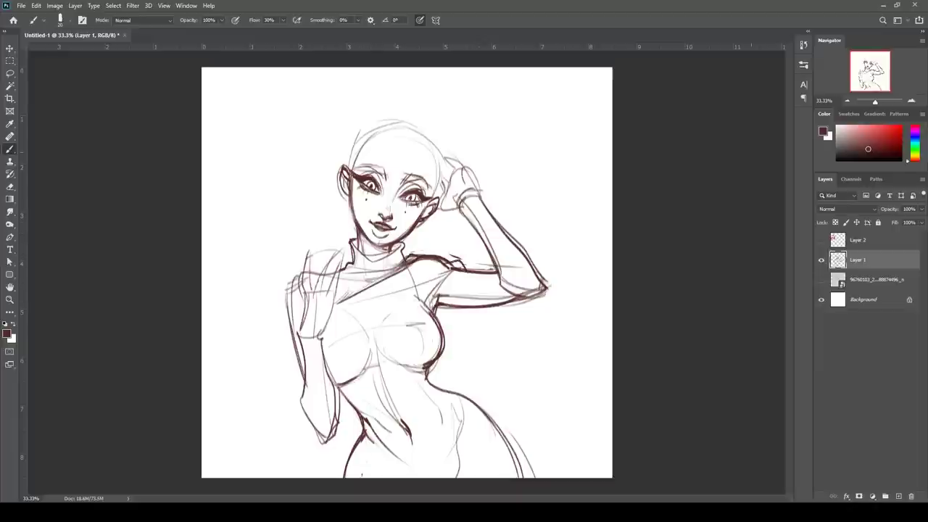
# Draw the jacket's centre front line, chest folds and the upper sleeve of the raised arm up to the elbow
pyautogui.moveTo(487, 253); pyautogui.dragTo(500, 274)
pyautogui.moveTo(371, 288); pyautogui.dragTo(382, 406)
pyautogui.moveTo(341, 316); pyautogui.dragTo(403, 300)
pyautogui.moveTo(376, 332)
pyautogui.mouseDown()
pyautogui.moveTo(417, 326)
pyautogui.moveTo(481, 277)
pyautogui.mouseUp()
pyautogui.moveTo(432, 313); pyautogui.dragTo(541, 295)
pyautogui.moveTo(494, 273); pyautogui.dragTo(498, 303)
pyautogui.moveTo(519, 305); pyautogui.dragTo(549, 278)
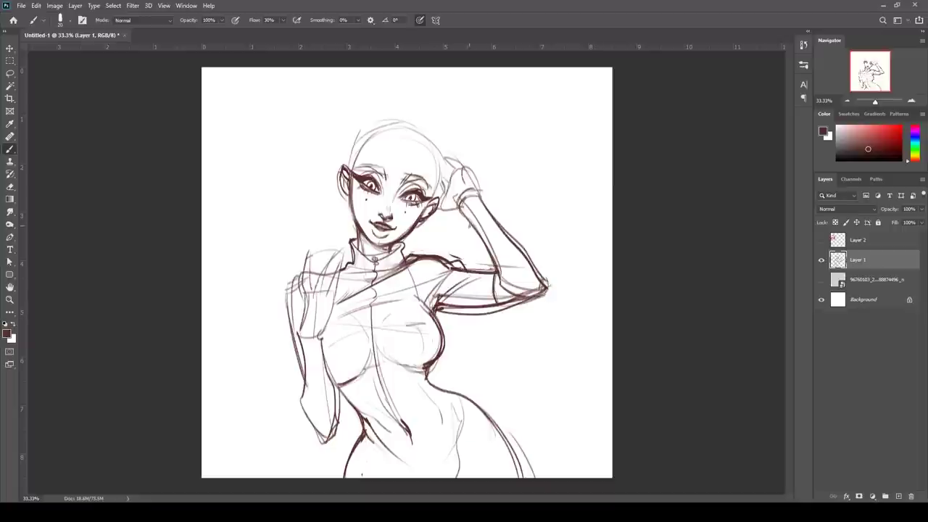
# Draw the cuff on the raised forearm and try a puffed sleeve outline, undoing the sleeve strokes
pyautogui.moveTo(468, 218); pyautogui.dragTo(491, 208)
pyautogui.moveTo(470, 249); pyautogui.dragTo(519, 225)
pyautogui.moveTo(483, 245); pyautogui.dragTo(497, 276)
pyautogui.moveTo(516, 229); pyautogui.dragTo(547, 285)
pyautogui.hotkey('ctrl', 'z')
pyautogui.hotkey('ctrl', 'z')
pyautogui.hotkey('ctrl', 'z')
# Draw the loose sleeve around the raised forearm and elbow and reinforce its edges toward the shoulder and armpit
pyautogui.moveTo(481, 237); pyautogui.dragTo(498, 276)
pyautogui.moveTo(481, 240)
pyautogui.mouseDown()
pyautogui.moveTo(505, 227)
pyautogui.moveTo(547, 284)
pyautogui.mouseUp()
pyautogui.moveTo(516, 244)
pyautogui.mouseDown()
pyautogui.moveTo(547, 289)
pyautogui.moveTo(503, 307)
pyautogui.mouseUp()
pyautogui.moveTo(450, 269); pyautogui.dragTo(485, 273)
pyautogui.moveTo(439, 310); pyautogui.dragTo(437, 318)
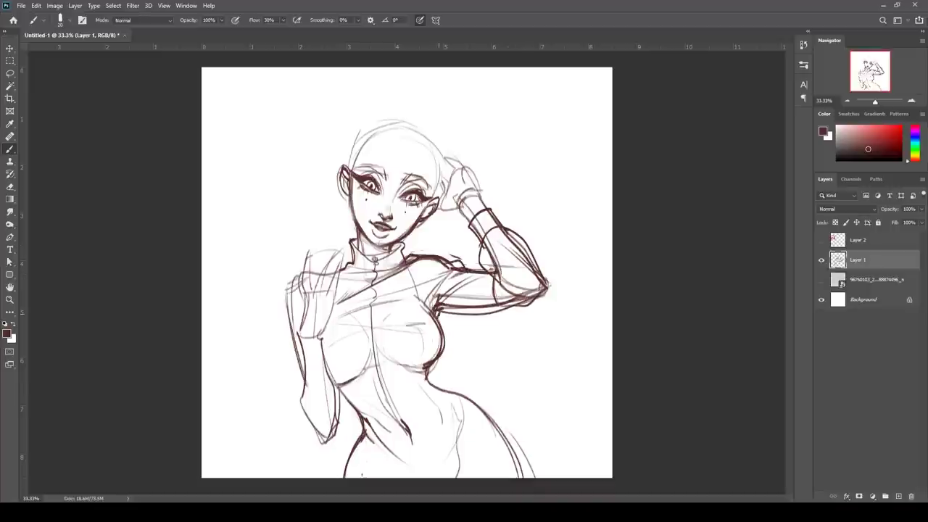
# Draw the cuff and loose sleeve on the lowered arm and darken the line of its shoulder
pyautogui.moveTo(302, 354)
pyautogui.mouseDown()
pyautogui.moveTo(326, 356)
pyautogui.moveTo(303, 387)
pyautogui.mouseUp()
pyautogui.moveTo(323, 349)
pyautogui.mouseDown()
pyautogui.moveTo(330, 380)
pyautogui.moveTo(320, 440)
pyautogui.mouseUp()
pyautogui.moveTo(319, 369)
pyautogui.mouseDown()
pyautogui.moveTo(346, 420)
pyautogui.moveTo(328, 439)
pyautogui.mouseUp()
pyautogui.moveTo(298, 280)
pyautogui.mouseDown()
pyautogui.moveTo(286, 292)
pyautogui.moveTo(300, 370)
pyautogui.moveTo(299, 354)
pyautogui.mouseUp()
pyautogui.hotkey('ctrl', 'z')
pyautogui.moveTo(291, 291)
pyautogui.mouseDown()
pyautogui.moveTo(302, 368)
pyautogui.moveTo(339, 270)
pyautogui.mouseUp()
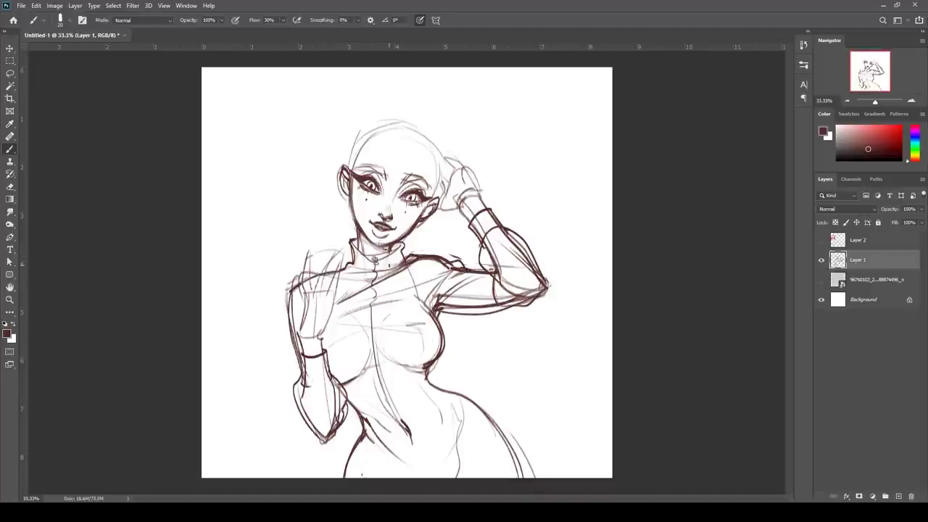
# Draw the cropped jacket's hem below the bust, the waist line beneath it and the doubled front closure
pyautogui.moveTo(345, 398)
pyautogui.mouseDown()
pyautogui.moveTo(434, 386)
pyautogui.moveTo(426, 366)
pyautogui.mouseUp()
pyautogui.moveTo(377, 387); pyautogui.dragTo(426, 361)
pyautogui.moveTo(433, 364)
pyautogui.mouseDown()
pyautogui.moveTo(432, 387)
pyautogui.moveTo(397, 383)
pyautogui.mouseUp()
pyautogui.moveTo(344, 390); pyautogui.dragTo(406, 383)
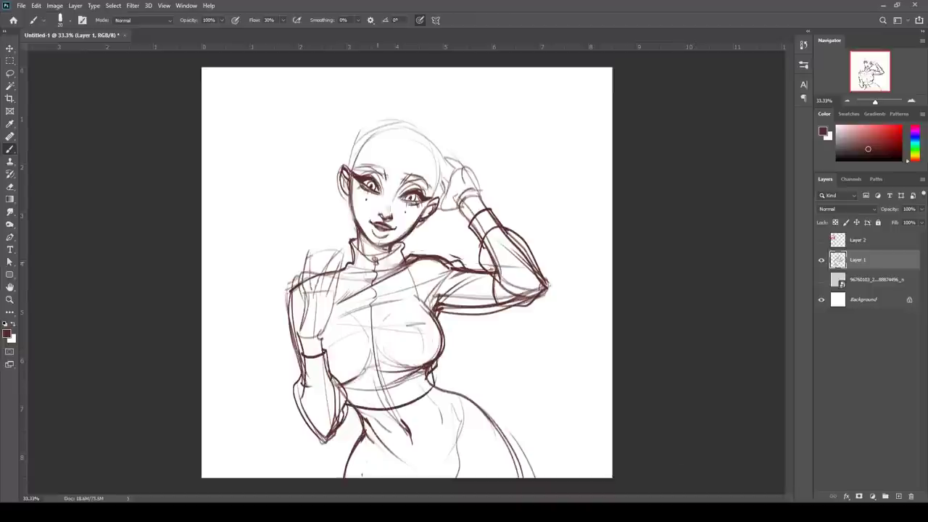
pyautogui.moveTo(375, 258); pyautogui.dragTo(393, 411)
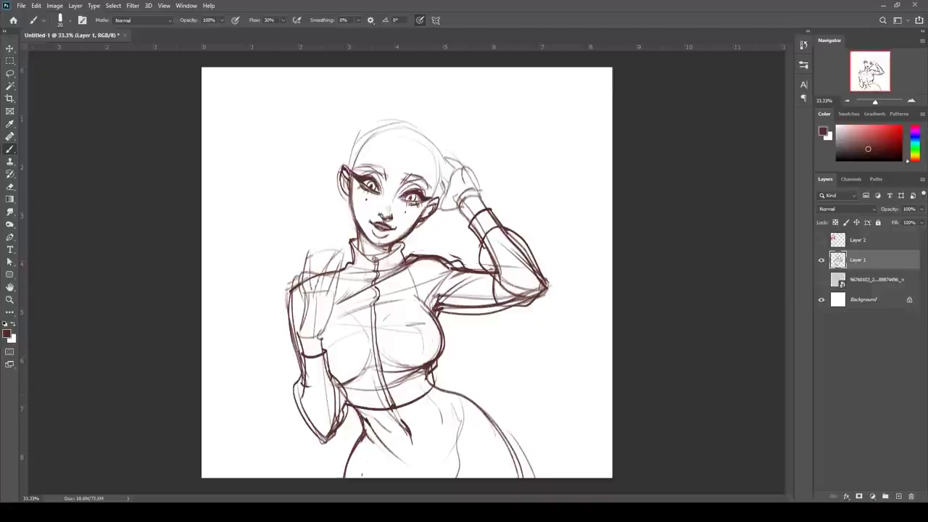
# Draw the armhole seam on the raised arm's side and try curved bust seams, undoing the curves
pyautogui.moveTo(403, 273); pyautogui.dragTo(437, 306)
pyautogui.moveTo(392, 387); pyautogui.dragTo(432, 320)
pyautogui.moveTo(365, 380); pyautogui.dragTo(325, 329)
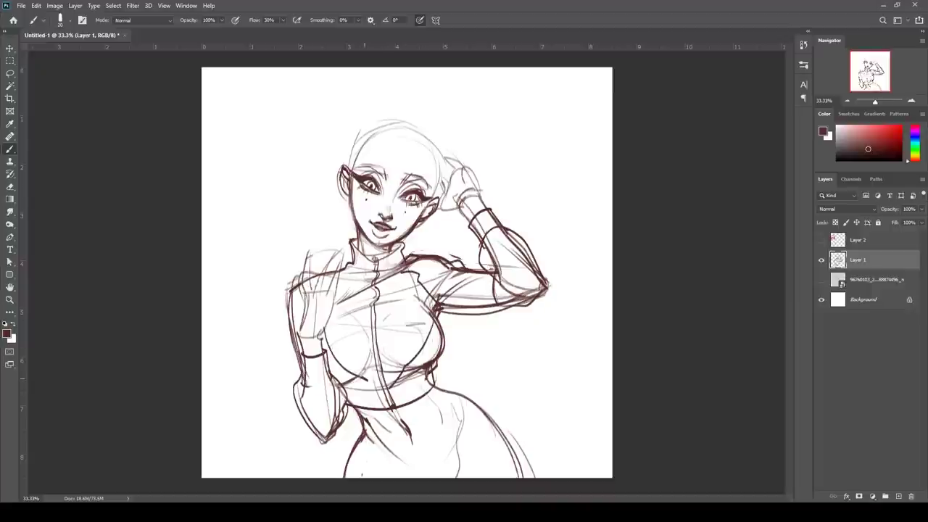
pyautogui.hotkey('ctrl', 'z')
pyautogui.hotkey('ctrl', 'z')
# Draw doubled curved seams on both sides of the bust and add a diamond-shaped ornament at the collar
pyautogui.moveTo(387, 388)
pyautogui.mouseDown()
pyautogui.moveTo(434, 311)
pyautogui.moveTo(320, 336)
pyautogui.mouseUp()
pyautogui.moveTo(361, 374); pyautogui.dragTo(340, 385)
pyautogui.moveTo(398, 371)
pyautogui.mouseDown()
pyautogui.moveTo(429, 367)
pyautogui.moveTo(428, 312)
pyautogui.mouseUp()
pyautogui.moveTo(323, 333); pyautogui.dragTo(381, 390)
pyautogui.moveTo(355, 246)
pyautogui.mouseDown()
pyautogui.moveTo(401, 248)
pyautogui.moveTo(375, 278)
pyautogui.mouseUp()
pyautogui.moveTo(376, 260); pyautogui.dragTo(376, 277)
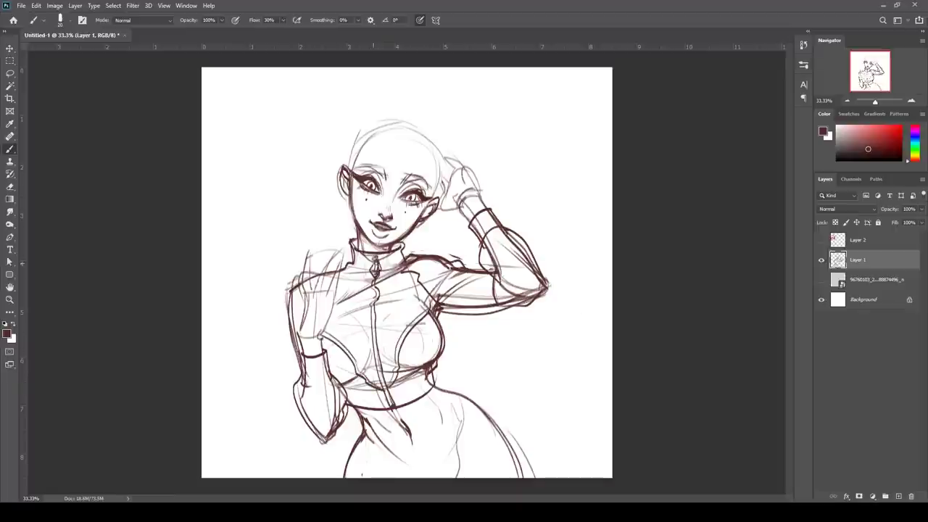
# Add fold lines across the bust and draw the curved lower edge of the waistband
pyautogui.moveTo(436, 309); pyautogui.dragTo(381, 313)
pyautogui.moveTo(419, 323); pyautogui.dragTo(420, 365)
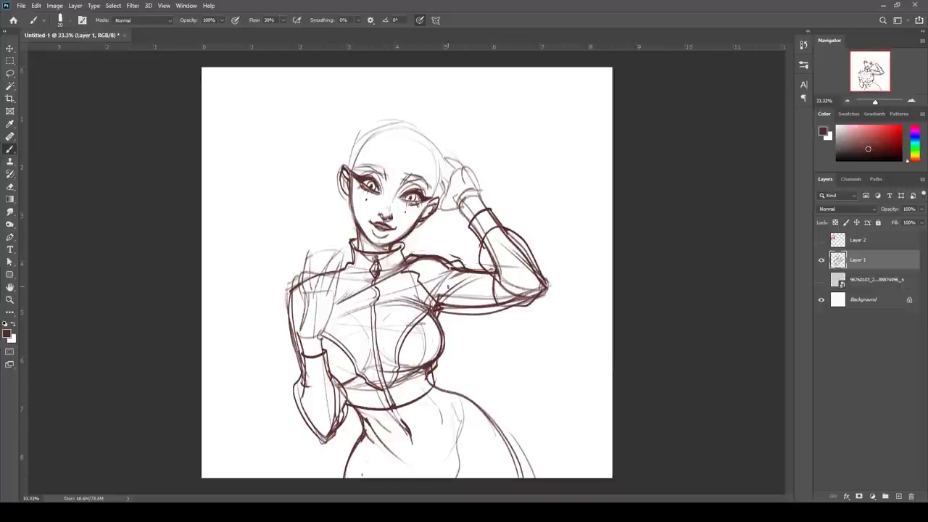
pyautogui.moveTo(363, 435)
pyautogui.mouseDown()
pyautogui.moveTo(464, 406)
pyautogui.moveTo(448, 397)
pyautogui.moveTo(459, 417)
pyautogui.mouseUp()
pyautogui.hotkey('ctrl', 'z')
pyautogui.hotkey('ctrl', 'z')
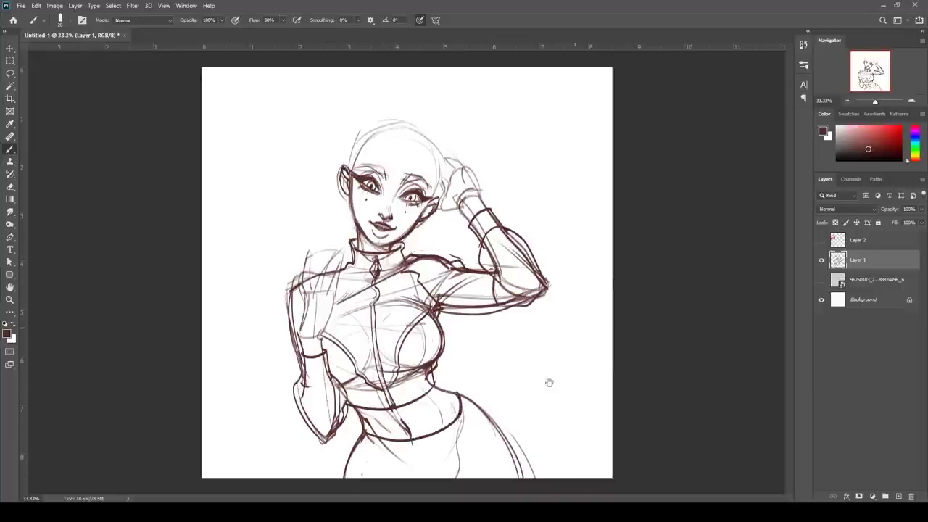
# Sketch a loose line above the crown, try a headband curve and undo it, and darken the left eye
pyautogui.moveTo(400, 106); pyautogui.dragTo(361, 145)
pyautogui.moveTo(366, 149)
pyautogui.mouseDown()
pyautogui.moveTo(445, 194)
pyautogui.moveTo(349, 158)
pyautogui.moveTo(445, 181)
pyautogui.mouseUp()
pyautogui.hotkey('ctrl', 'z')
pyautogui.hotkey('ctrl', 'z')
pyautogui.moveTo(378, 175); pyautogui.dragTo(368, 182)
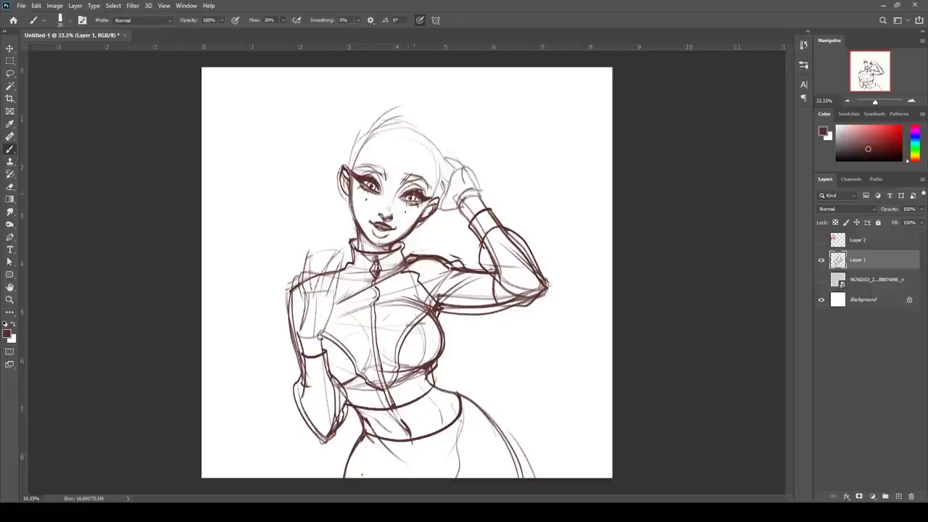
# Shade beneath the chin and draw the fingers, palm and wrist of the hand in front of the shoulder
pyautogui.moveTo(361, 236); pyautogui.dragTo(378, 250)
pyautogui.moveTo(365, 240); pyautogui.dragTo(376, 244)
pyautogui.moveTo(300, 330); pyautogui.dragTo(303, 355)
pyautogui.moveTo(298, 294); pyautogui.dragTo(301, 335)
pyautogui.moveTo(331, 304)
pyautogui.mouseDown()
pyautogui.moveTo(321, 338)
pyautogui.moveTo(317, 309)
pyautogui.mouseUp()
pyautogui.moveTo(337, 274)
pyautogui.mouseDown()
pyautogui.moveTo(331, 303)
pyautogui.moveTo(347, 272)
pyautogui.mouseUp()
pyautogui.moveTo(317, 293)
pyautogui.mouseDown()
pyautogui.moveTo(340, 257)
pyautogui.moveTo(310, 296)
pyautogui.mouseUp()
pyautogui.moveTo(343, 252)
pyautogui.mouseDown()
pyautogui.moveTo(331, 265)
pyautogui.moveTo(319, 322)
pyautogui.mouseUp()
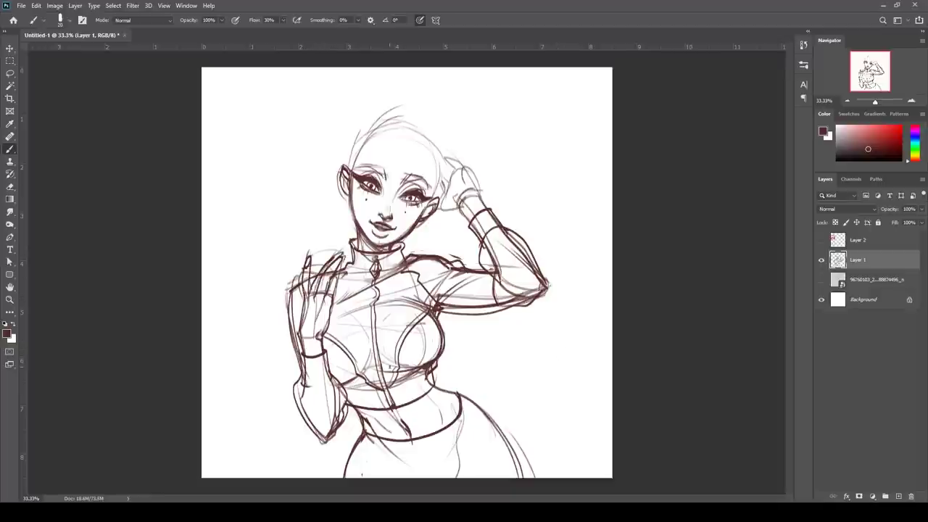
# Reinforce the jacket hem below the bust and thicken the collar's outline
pyautogui.moveTo(342, 384); pyautogui.dragTo(429, 373)
pyautogui.moveTo(352, 258); pyautogui.dragTo(373, 277)
pyautogui.moveTo(377, 276); pyautogui.dragTo(405, 264)
pyautogui.moveTo(352, 240)
pyautogui.mouseDown()
pyautogui.moveTo(360, 252)
pyautogui.moveTo(404, 270)
pyautogui.mouseUp()
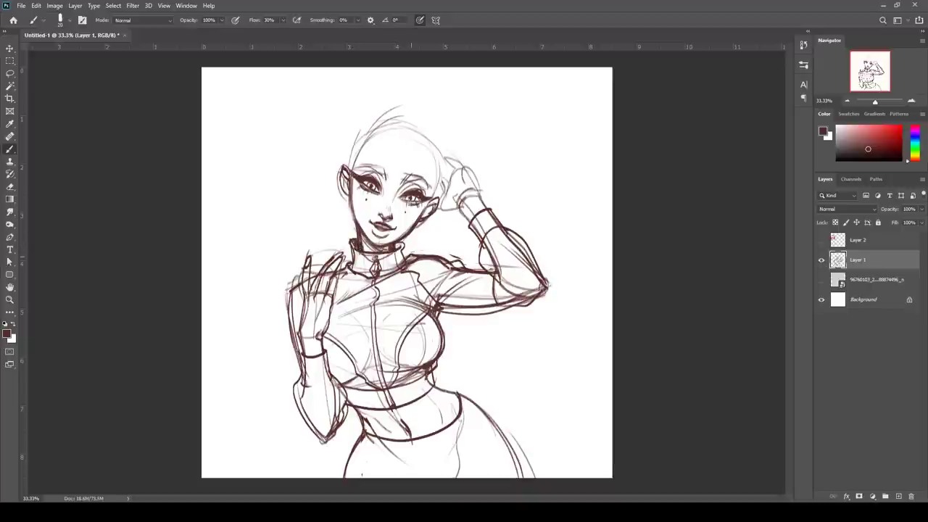
# Draw a fitted cap with a curved double band across the forehead
pyautogui.moveTo(355, 148); pyautogui.dragTo(437, 125)
pyautogui.moveTo(366, 111); pyautogui.dragTo(450, 176)
pyautogui.moveTo(352, 149); pyautogui.dragTo(436, 116)
pyautogui.moveTo(372, 116); pyautogui.dragTo(446, 177)
pyautogui.moveTo(349, 166)
pyautogui.mouseDown()
pyautogui.moveTo(429, 161)
pyautogui.moveTo(440, 188)
pyautogui.mouseUp()
pyautogui.moveTo(350, 155); pyautogui.dragTo(439, 172)
pyautogui.moveTo(385, 134); pyautogui.dragTo(440, 180)
pyautogui.moveTo(353, 149)
pyautogui.mouseDown()
pyautogui.moveTo(375, 118)
pyautogui.moveTo(424, 120)
pyautogui.mouseUp()
# Erase the stray lines above the cap, redraw its forehead band and sketch lettering on its front
pyautogui.press('e')
pyautogui.moveTo(368, 109); pyautogui.dragTo(440, 112)
pyautogui.moveTo(400, 109)
pyautogui.mouseDown()
pyautogui.moveTo(455, 129)
pyautogui.moveTo(455, 147)
pyautogui.mouseUp()
pyautogui.press('b')
pyautogui.moveTo(358, 148); pyautogui.dragTo(439, 167)
pyautogui.moveTo(401, 121); pyautogui.dragTo(392, 130)
# Sketch loose curls over the forehead and a full, curly mass of hair above the front hand
pyautogui.moveTo(406, 124)
pyautogui.mouseDown()
pyautogui.moveTo(421, 133)
pyautogui.moveTo(384, 199)
pyautogui.mouseUp()
pyautogui.moveTo(384, 152)
pyautogui.mouseDown()
pyautogui.moveTo(312, 145)
pyautogui.moveTo(279, 264)
pyautogui.mouseUp()
pyautogui.moveTo(341, 181); pyautogui.dragTo(292, 218)
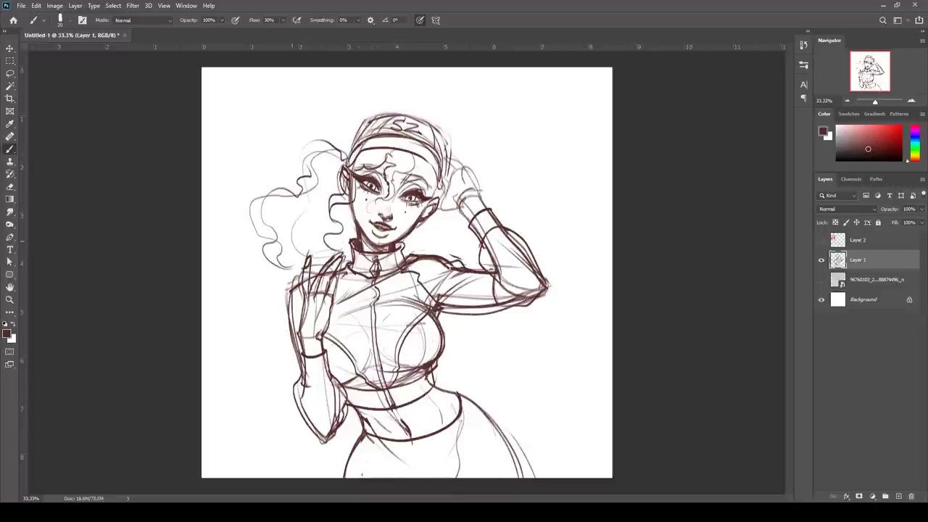
pyautogui.moveTo(345, 164); pyautogui.dragTo(296, 223)
pyautogui.moveTo(323, 173); pyautogui.dragTo(341, 200)
pyautogui.moveTo(338, 154); pyautogui.dragTo(270, 164)
pyautogui.moveTo(332, 149); pyautogui.dragTo(349, 161)
# Add curls across the other side of the forehead, around the raised hand and below the ears beside the neck
pyautogui.moveTo(407, 152); pyautogui.dragTo(391, 174)
pyautogui.moveTo(427, 161); pyautogui.dragTo(460, 210)
pyautogui.moveTo(453, 165); pyautogui.dragTo(490, 207)
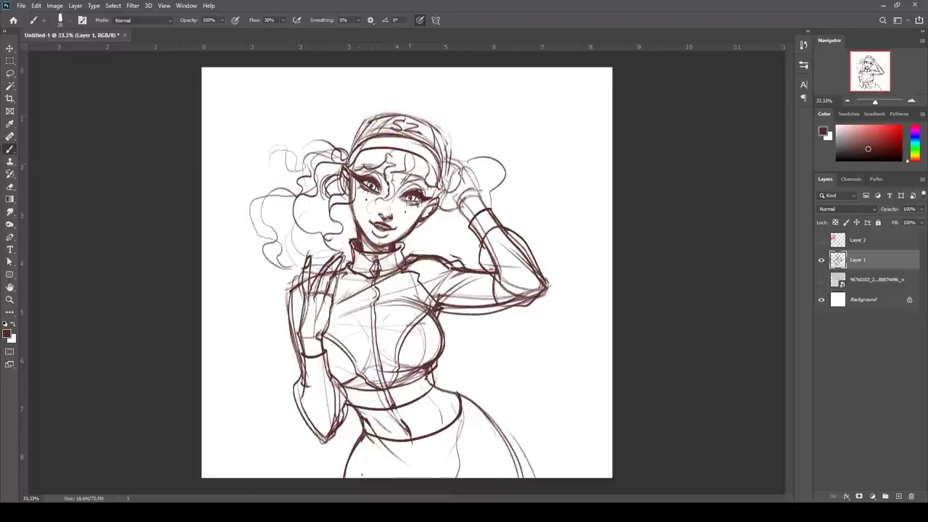
pyautogui.moveTo(421, 224); pyautogui.dragTo(455, 258)
pyautogui.moveTo(418, 242); pyautogui.dragTo(404, 254)
pyautogui.moveTo(351, 206); pyautogui.dragTo(346, 237)
pyautogui.moveTo(417, 230); pyautogui.dragTo(412, 254)
pyautogui.moveTo(353, 181); pyautogui.dragTo(353, 214)
pyautogui.moveTo(438, 182); pyautogui.dragTo(429, 203)
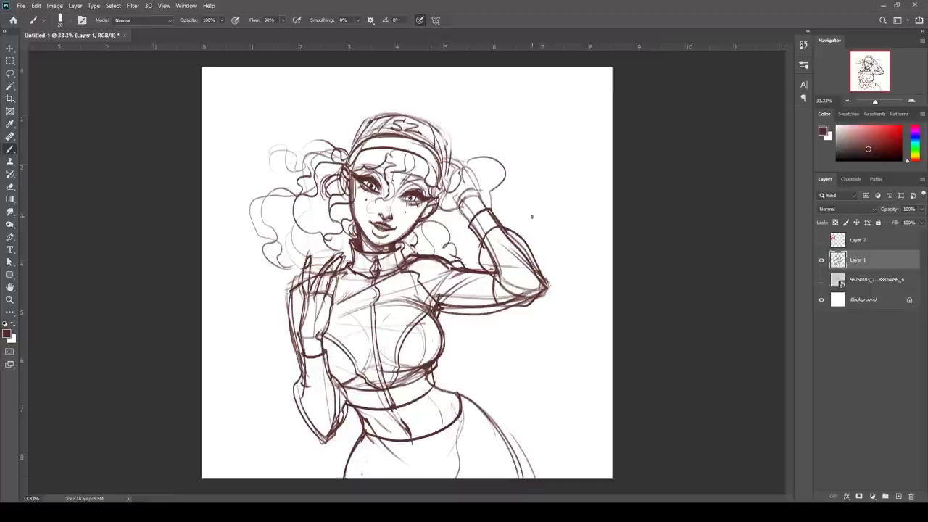
# Fill out the curls between the neck and raised arm and above the raised hand, adding a rounded loop beneath the upper arm
pyautogui.moveTo(478, 313); pyautogui.dragTo(447, 326)
pyautogui.moveTo(268, 203); pyautogui.dragTo(276, 274)
pyautogui.moveTo(478, 175); pyautogui.dragTo(457, 250)
pyautogui.moveTo(474, 242); pyautogui.dragTo(453, 283)
pyautogui.moveTo(444, 147); pyautogui.dragTo(479, 181)
pyautogui.moveTo(500, 139); pyautogui.dragTo(471, 175)
pyautogui.moveTo(370, 120); pyautogui.dragTo(353, 152)
pyautogui.moveTo(367, 116)
pyautogui.mouseDown()
pyautogui.moveTo(405, 113)
pyautogui.moveTo(446, 138)
pyautogui.mouseUp()
pyautogui.moveTo(407, 113); pyautogui.dragTo(423, 120)
pyautogui.hotkey('ctrl', 'z')
pyautogui.hotkey('ctrl', 'z')
pyautogui.hotkey('ctrl', 'z')
pyautogui.hotkey('ctrl', 'z')
# Redraw the cap's outline and the curved edges of its forehead band with heavier strokes
pyautogui.moveTo(361, 132)
pyautogui.mouseDown()
pyautogui.moveTo(429, 122)
pyautogui.moveTo(447, 161)
pyautogui.mouseUp()
pyautogui.moveTo(373, 135)
pyautogui.mouseDown()
pyautogui.moveTo(349, 163)
pyautogui.moveTo(410, 149)
pyautogui.mouseUp()
pyautogui.moveTo(359, 142)
pyautogui.mouseDown()
pyautogui.moveTo(438, 161)
pyautogui.moveTo(440, 184)
pyautogui.mouseUp()
pyautogui.moveTo(413, 136)
pyautogui.mouseDown()
pyautogui.moveTo(442, 174)
pyautogui.moveTo(434, 253)
pyautogui.mouseUp()
# Add more curls to the outer hair on both sides and draw a line across the front hand's wrist
pyautogui.moveTo(319, 205)
pyautogui.mouseDown()
pyautogui.moveTo(307, 236)
pyautogui.moveTo(314, 254)
pyautogui.moveTo(296, 219)
pyautogui.mouseUp()
pyautogui.moveTo(281, 160)
pyautogui.mouseDown()
pyautogui.moveTo(276, 172)
pyautogui.moveTo(300, 166)
pyautogui.mouseUp()
pyautogui.moveTo(269, 199); pyautogui.dragTo(251, 227)
pyautogui.moveTo(298, 145); pyautogui.dragTo(319, 162)
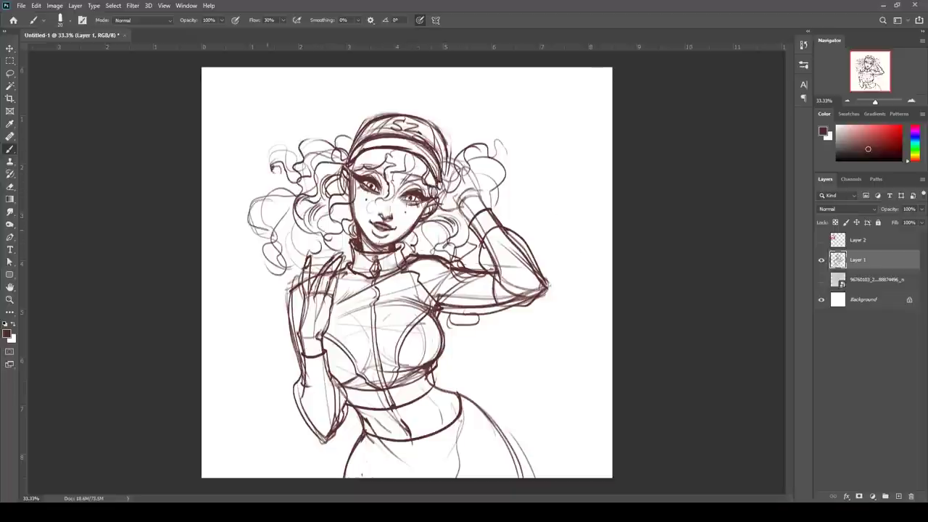
pyautogui.moveTo(494, 207); pyautogui.dragTo(516, 220)
pyautogui.moveTo(270, 232); pyautogui.dragTo(281, 248)
pyautogui.moveTo(331, 164); pyautogui.dragTo(310, 256)
pyautogui.moveTo(294, 335); pyautogui.dragTo(321, 336)
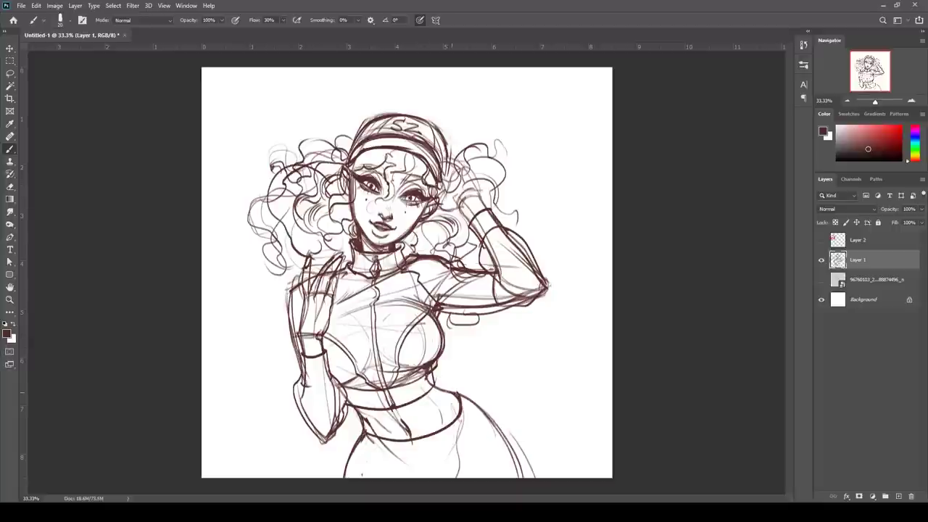
# Hatch the cap's forehead band dark and strengthen the lines between cap, ear and hair
pyautogui.moveTo(433, 181); pyautogui.dragTo(421, 220)
pyautogui.moveTo(444, 146); pyautogui.dragTo(446, 170)
pyautogui.moveTo(381, 137); pyautogui.dragTo(347, 161)
pyautogui.moveTo(371, 139); pyautogui.dragTo(428, 154)
# Crop the canvas closer around the figure, trimming the top and both sides
pyautogui.click(12, 98)
pyautogui.moveTo(400, 68); pyautogui.dragTo(410, 79)
pyautogui.click(13, 148)
pyautogui.hotkey('ctrl', 'z')
pyautogui.click(10, 98)
pyautogui.moveTo(612, 273); pyautogui.dragTo(595, 276)
pyautogui.moveTo(592, 283); pyautogui.dragTo(587, 285)
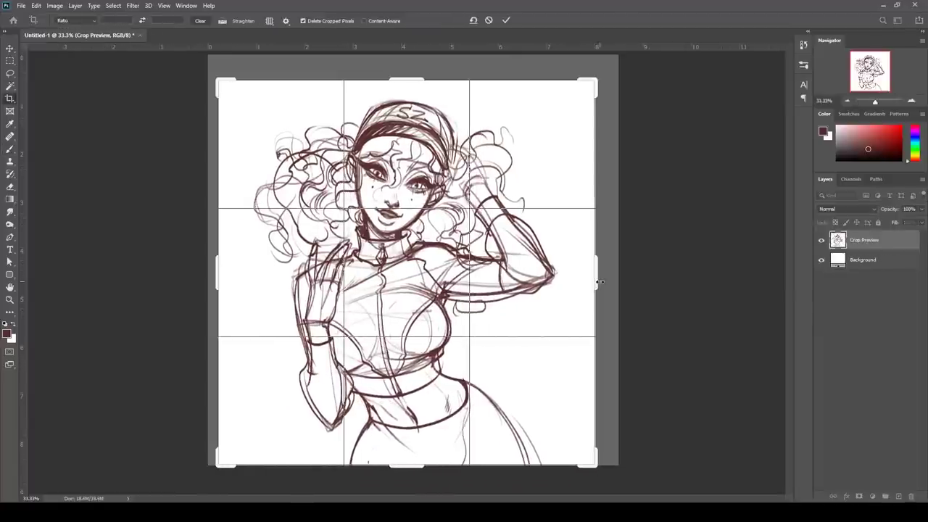
pyautogui.press('Return')
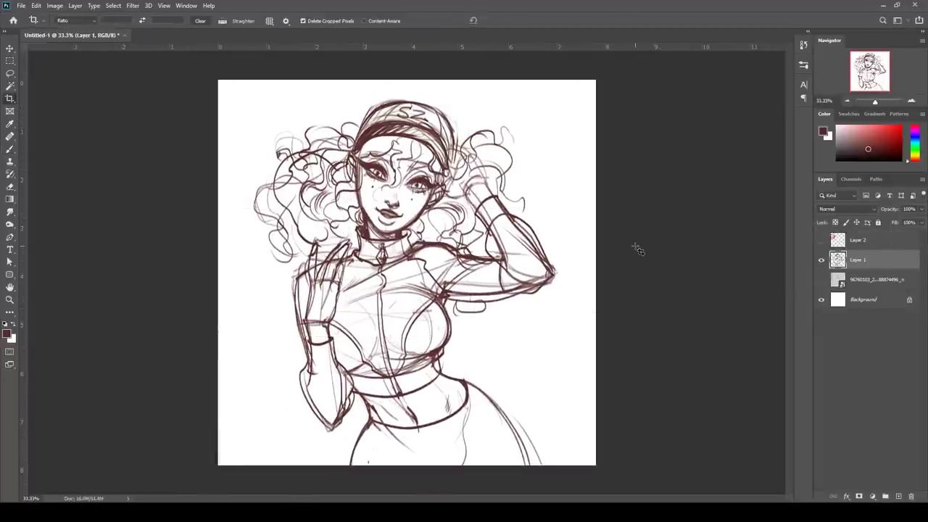
# Flip the whole canvas horizontally and return to the Brush tool
pyautogui.click(58, 7)
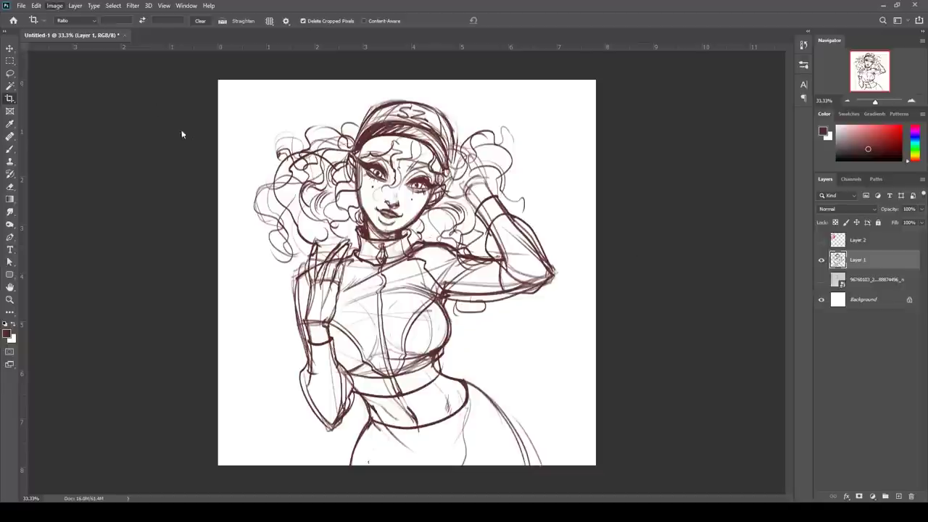
pyautogui.click(181, 134)
pyautogui.press('b')
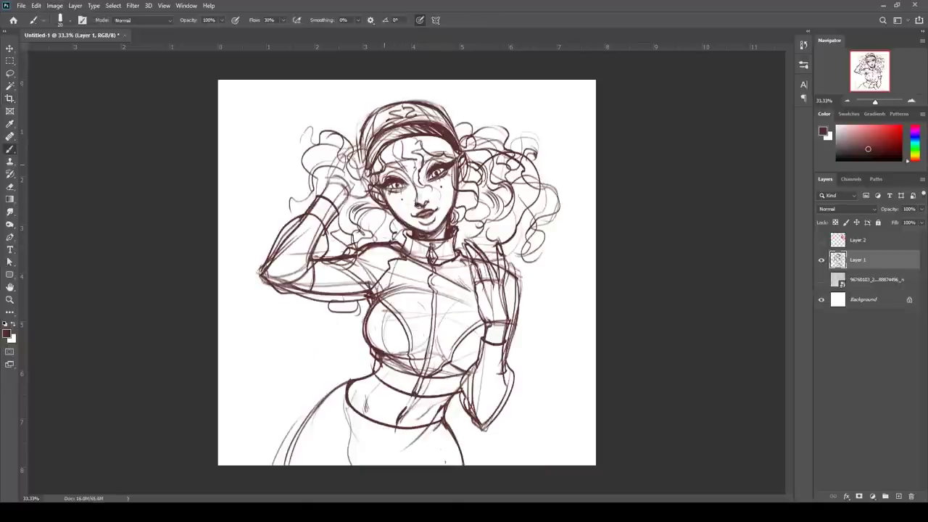
# Paint white over the cap's lettering and the stray sketch lines around the cap's side, ear and jaw
pyautogui.press('x')
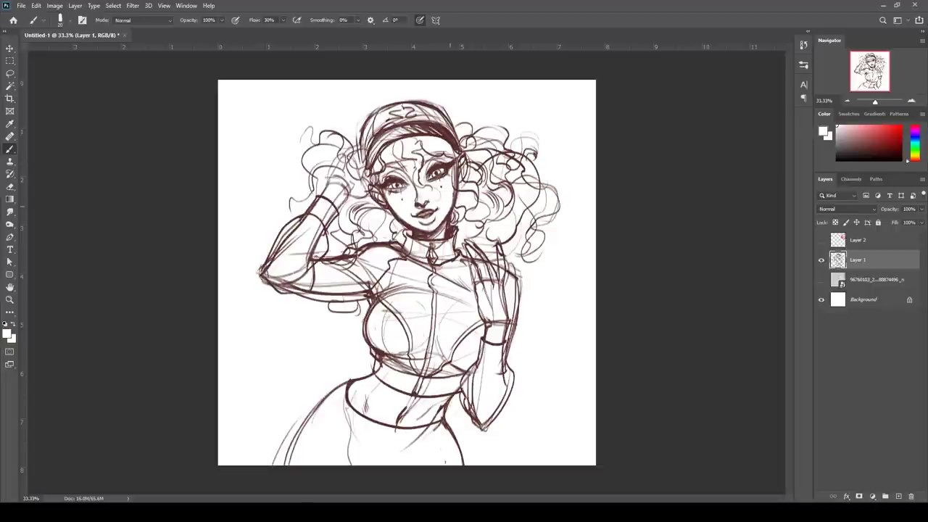
pyautogui.moveTo(457, 200); pyautogui.dragTo(459, 155)
pyautogui.moveTo(362, 151)
pyautogui.mouseDown()
pyautogui.moveTo(372, 115)
pyautogui.moveTo(418, 112)
pyautogui.moveTo(454, 132)
pyautogui.mouseUp()
pyautogui.moveTo(361, 145); pyautogui.dragTo(388, 102)
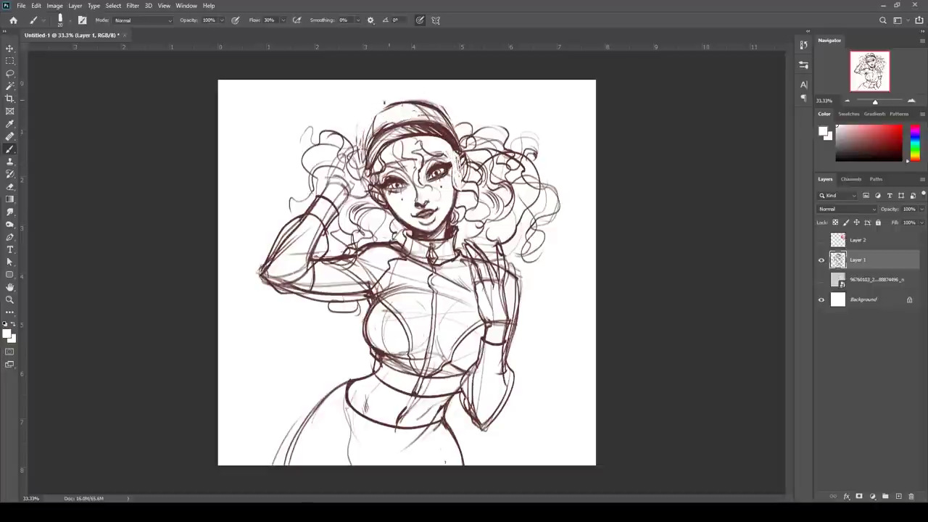
pyautogui.moveTo(395, 214); pyautogui.dragTo(427, 229)
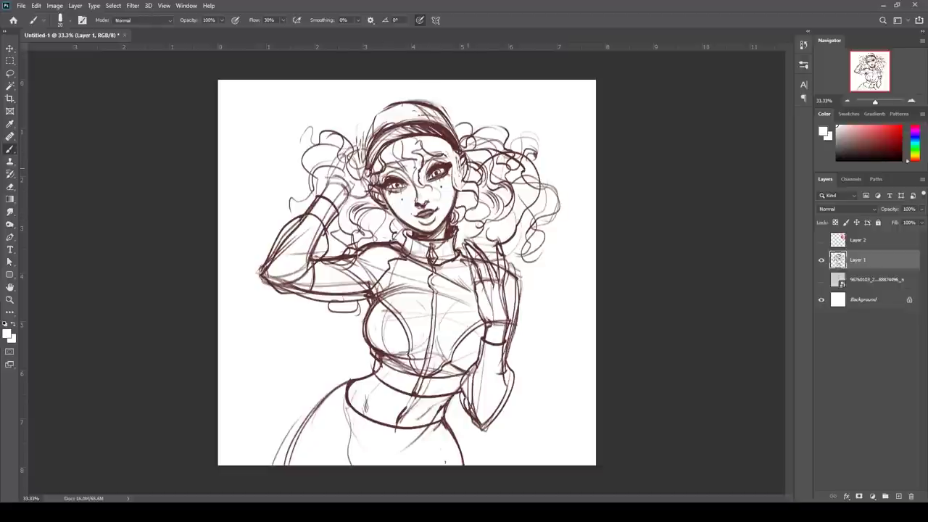
pyautogui.moveTo(549, 212); pyautogui.dragTo(548, 213)
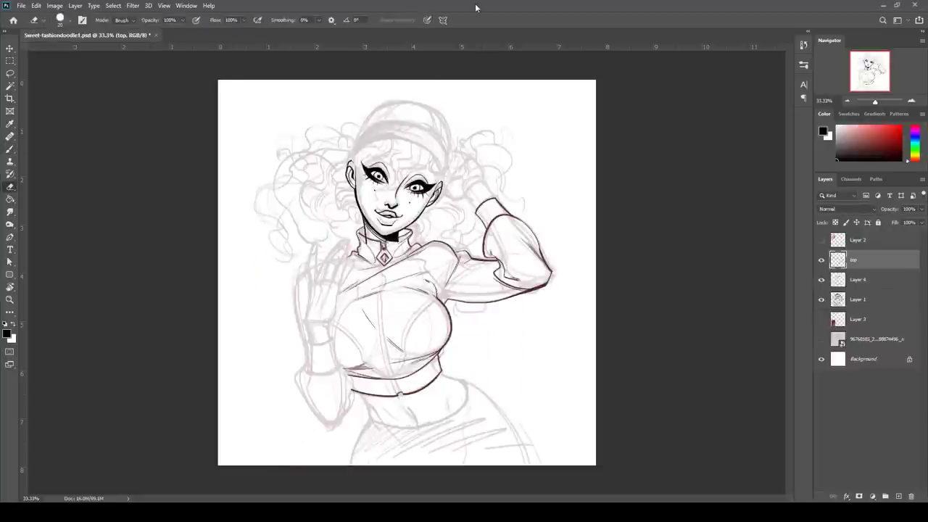
# Thicken the inked outline of the cheek and jaw on Layer 4 with black
pyautogui.hotkey('ctrl', '+')
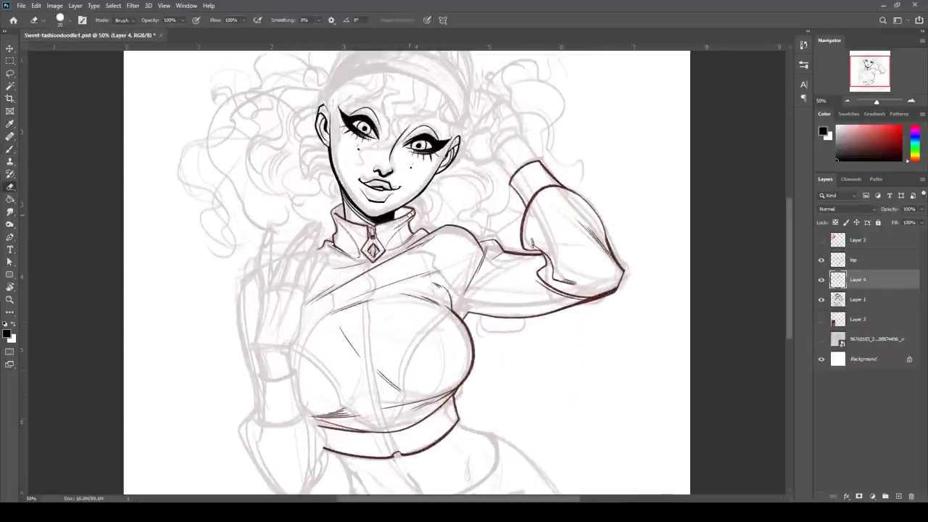
pyautogui.scroll(4, 406, 275)
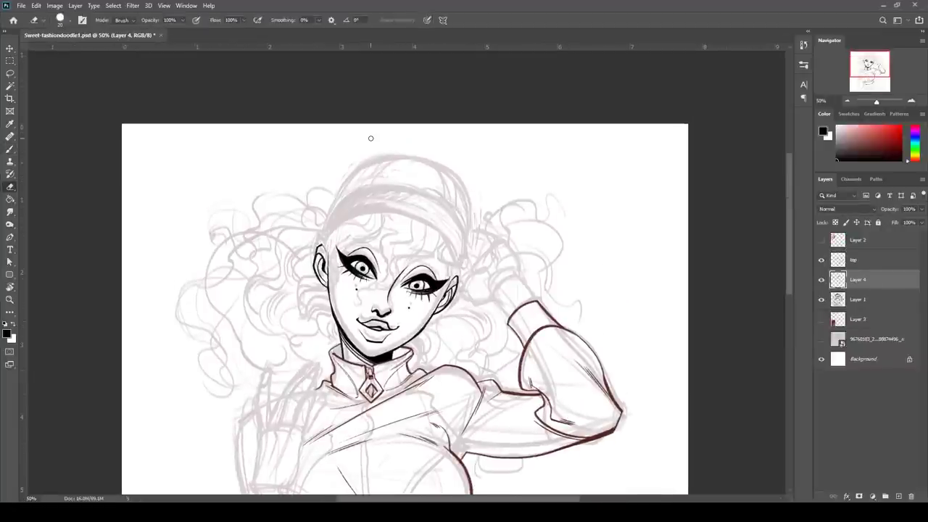
pyautogui.press('b')
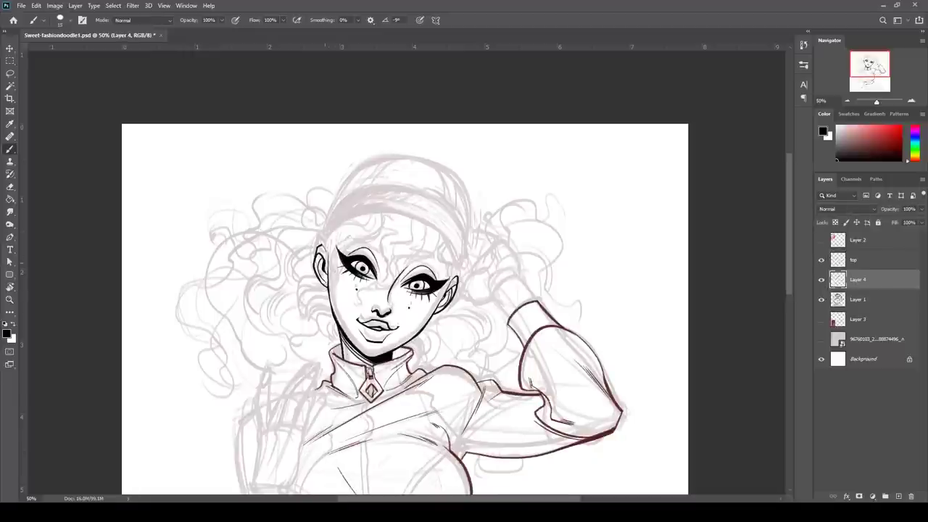
pyautogui.moveTo(328, 260); pyautogui.dragTo(337, 326)
pyautogui.moveTo(327, 282)
pyautogui.mouseDown()
pyautogui.moveTo(338, 336)
pyautogui.moveTo(425, 329)
pyautogui.mouseUp()
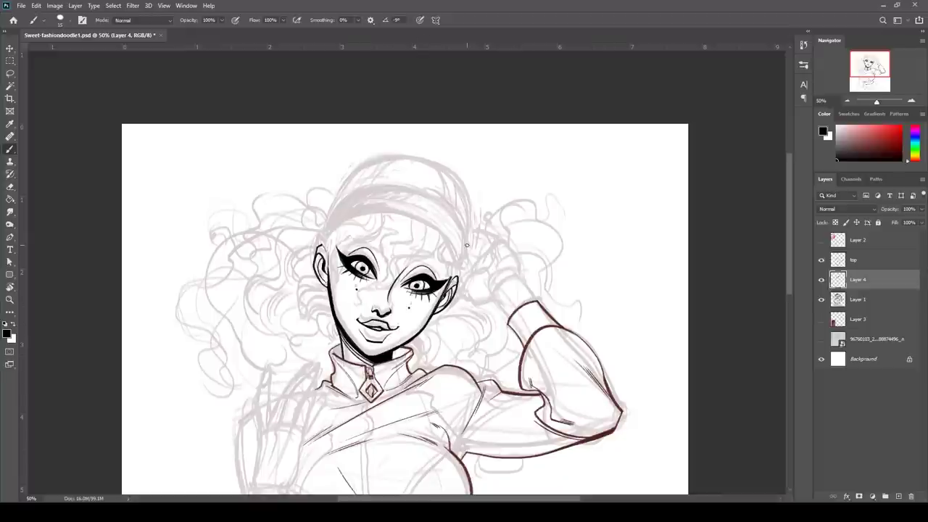
# Ink the wrist and hand of the raised arm in black and erase the lines overlapping the sleeve cuff
pyautogui.moveTo(491, 293); pyautogui.dragTo(521, 337)
pyautogui.moveTo(517, 272); pyautogui.dragTo(550, 322)
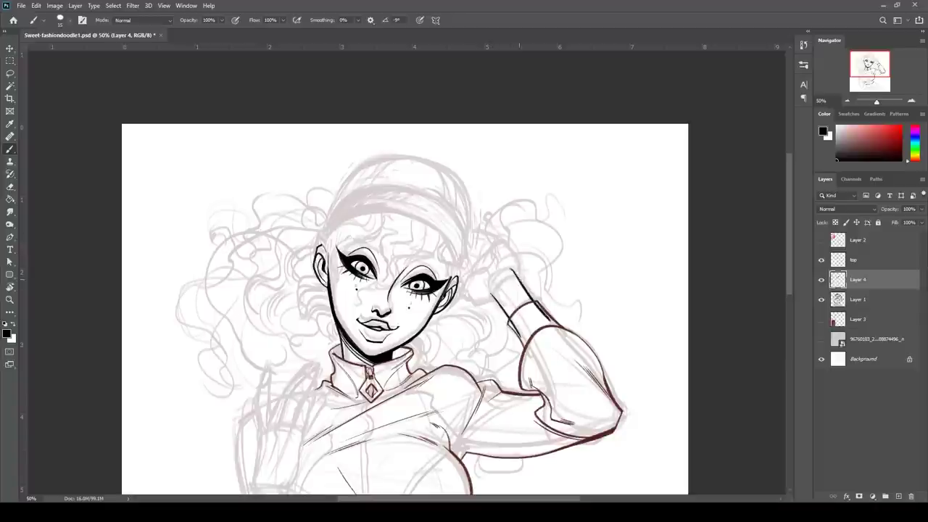
pyautogui.moveTo(491, 241); pyautogui.dragTo(520, 268)
pyautogui.moveTo(493, 271); pyautogui.dragTo(490, 275)
pyautogui.press('e')
pyautogui.moveTo(497, 242); pyautogui.dragTo(516, 272)
pyautogui.moveTo(511, 321); pyautogui.dragTo(520, 336)
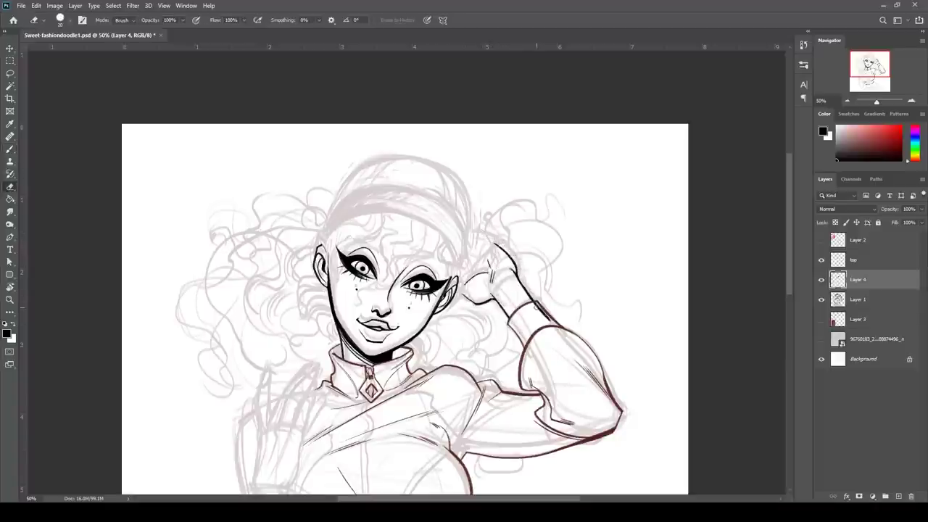
pyautogui.moveTo(537, 306); pyautogui.dragTo(554, 325)
# Ink the wrist and palm of the front hand in black and clean up the wrist lines with the Eraser
pyautogui.press('b')
pyautogui.moveTo(257, 490)
pyautogui.mouseDown()
pyautogui.moveTo(354, 354)
pyautogui.moveTo(362, 393)
pyautogui.mouseUp()
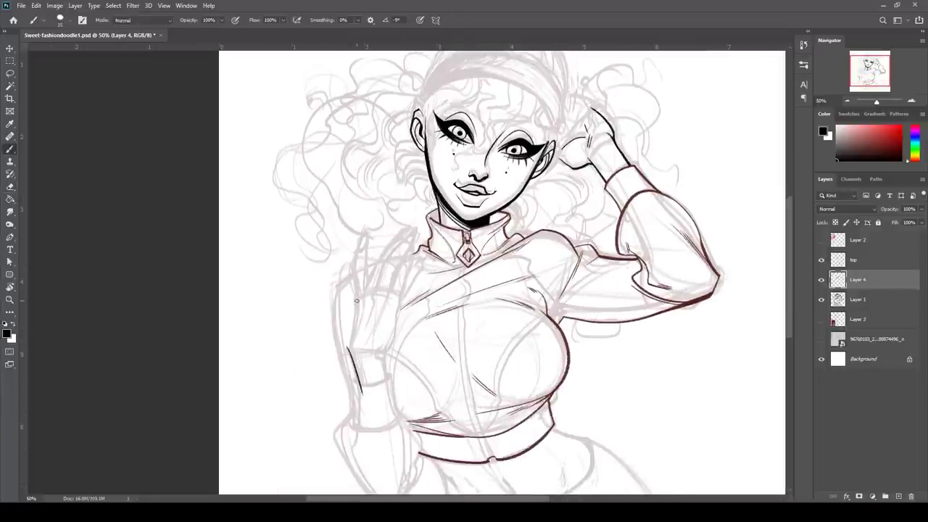
pyautogui.moveTo(358, 293); pyautogui.dragTo(348, 358)
pyautogui.moveTo(400, 295)
pyautogui.mouseDown()
pyautogui.moveTo(376, 361)
pyautogui.moveTo(388, 383)
pyautogui.mouseUp()
pyautogui.moveTo(351, 352); pyautogui.dragTo(361, 394)
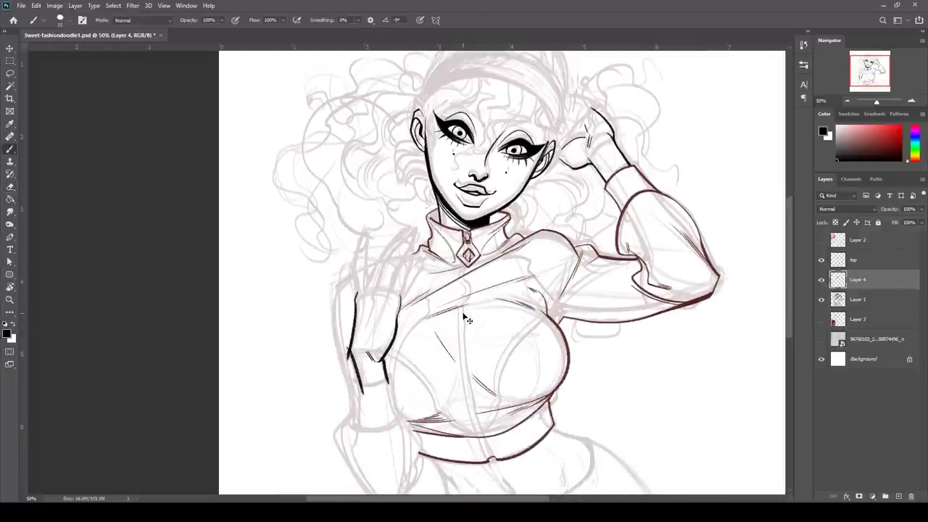
pyautogui.press('e')
pyautogui.moveTo(347, 350)
pyautogui.mouseDown()
pyautogui.moveTo(363, 396)
pyautogui.moveTo(399, 426)
pyautogui.mouseUp()
# Ink the front hand's slender fingers and knuckles and draw their long pointed nails
pyautogui.press('b')
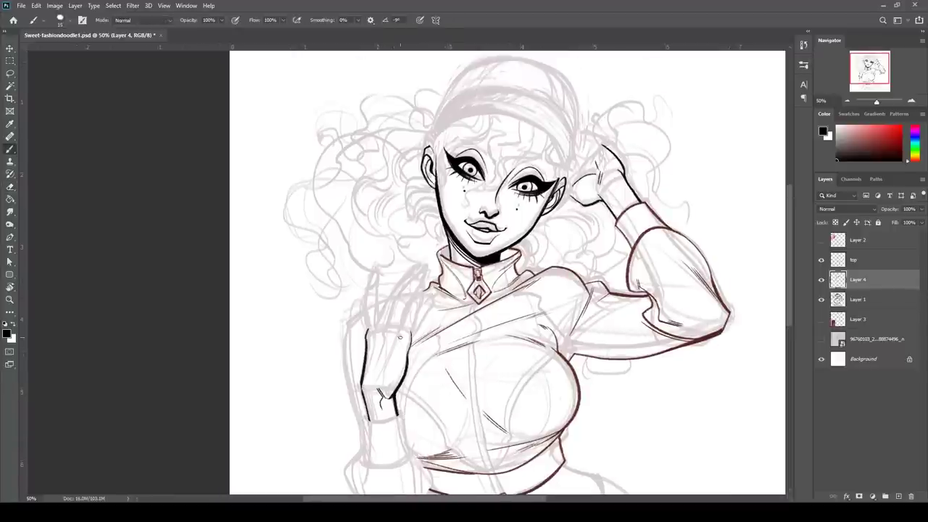
pyautogui.moveTo(399, 342)
pyautogui.mouseDown()
pyautogui.moveTo(423, 288)
pyautogui.moveTo(384, 342)
pyautogui.mouseUp()
pyautogui.moveTo(413, 274)
pyautogui.mouseDown()
pyautogui.moveTo(399, 332)
pyautogui.moveTo(403, 315)
pyautogui.mouseUp()
pyautogui.moveTo(381, 325)
pyautogui.mouseDown()
pyautogui.moveTo(374, 340)
pyautogui.moveTo(413, 272)
pyautogui.mouseUp()
pyautogui.moveTo(370, 276)
pyautogui.mouseDown()
pyautogui.moveTo(365, 335)
pyautogui.moveTo(379, 324)
pyautogui.moveTo(378, 295)
pyautogui.moveTo(377, 323)
pyautogui.mouseUp()
pyautogui.hotkey('ctrl', 'z')
pyautogui.moveTo(376, 301); pyautogui.dragTo(373, 324)
pyautogui.press('e')
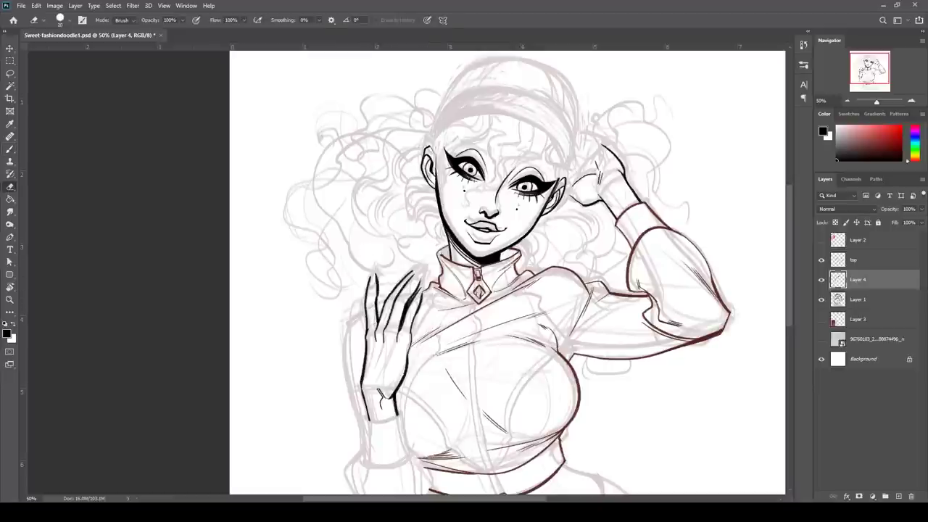
pyautogui.press('b')
pyautogui.moveTo(421, 269); pyautogui.dragTo(416, 294)
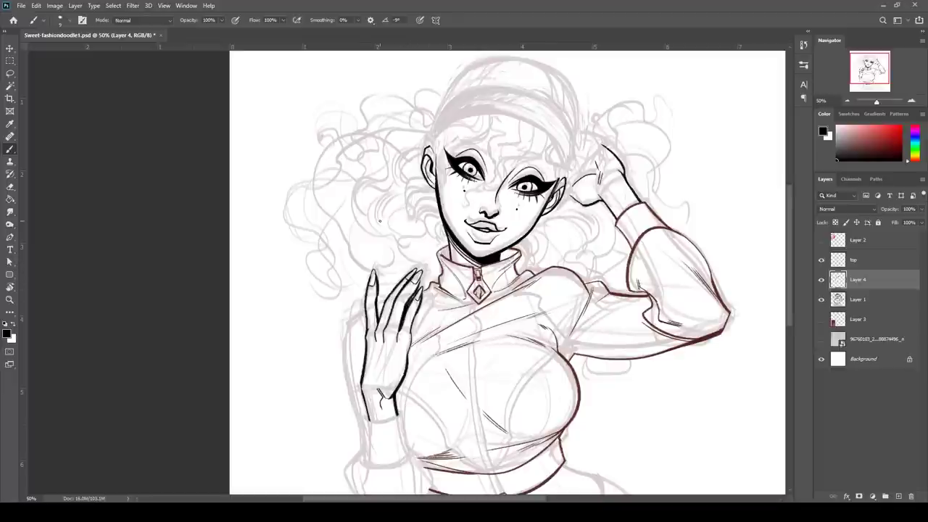
# Enlarge the brush and ink the bare midriff's waist contours, abdominal lines and hip curve below the jacket hem
pyautogui.moveTo(675, 354)
pyautogui.mouseDown()
pyautogui.moveTo(677, 338)
pyautogui.moveTo(612, 232)
pyautogui.mouseUp()
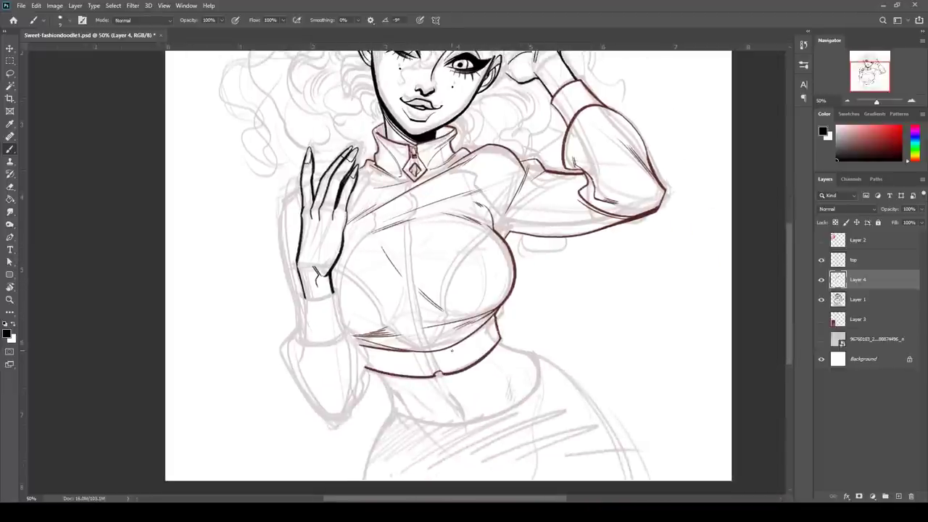
pyautogui.press(']')
pyautogui.press(']')
pyautogui.moveTo(376, 372)
pyautogui.mouseDown()
pyautogui.moveTo(415, 413)
pyautogui.moveTo(394, 408)
pyautogui.mouseUp()
pyautogui.moveTo(447, 394); pyautogui.dragTo(461, 415)
pyautogui.moveTo(511, 372); pyautogui.dragTo(511, 397)
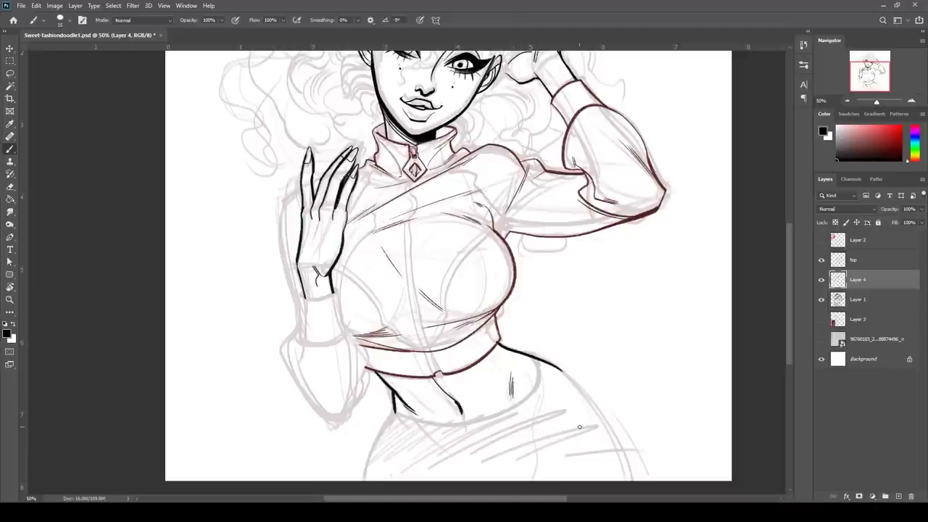
pyautogui.moveTo(500, 341); pyautogui.dragTo(537, 357)
# On the top layer, erase the crease near the raised arm's armpit and redraw it in the jacket's sampled dark maroon
pyautogui.moveTo(659, 271)
pyautogui.mouseDown()
pyautogui.moveTo(659, 329)
pyautogui.moveTo(642, 361)
pyautogui.mouseUp()
pyautogui.click(868, 263)
pyautogui.press('e')
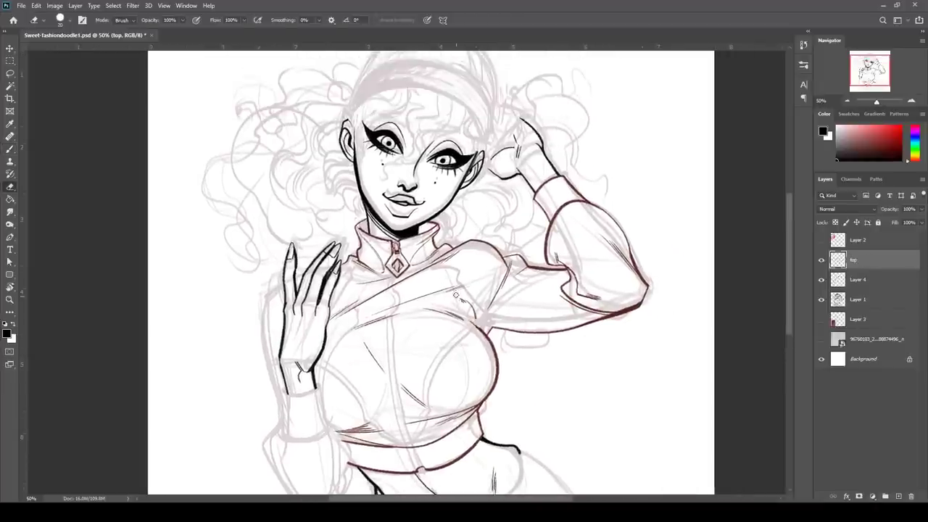
pyautogui.moveTo(456, 295); pyautogui.dragTo(481, 334)
pyautogui.press('b')
pyautogui.keyDown('alt'); pyautogui.click(496, 350); pyautogui.keyUp('alt')
pyautogui.moveTo(456, 293); pyautogui.dragTo(490, 340)
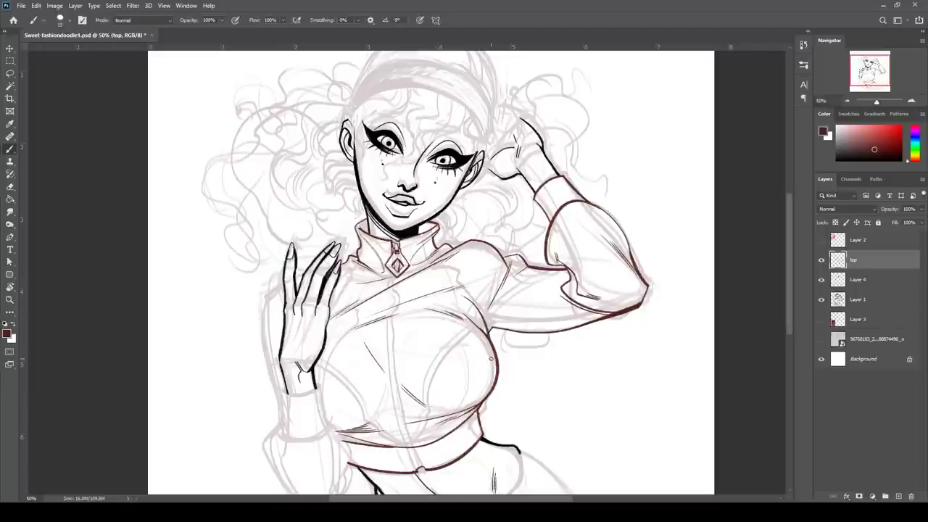
pyautogui.hotkey('ctrl', 'z')
# Ink the jacket's shoulder line behind the front hand and the outer contour of that upper sleeve
pyautogui.moveTo(422, 417); pyautogui.dragTo(559, 413)
pyautogui.moveTo(477, 259); pyautogui.dragTo(406, 284)
pyautogui.hotkey('ctrl', 'z')
pyautogui.moveTo(479, 259)
pyautogui.mouseDown()
pyautogui.moveTo(421, 273)
pyautogui.moveTo(408, 375)
pyautogui.mouseUp()
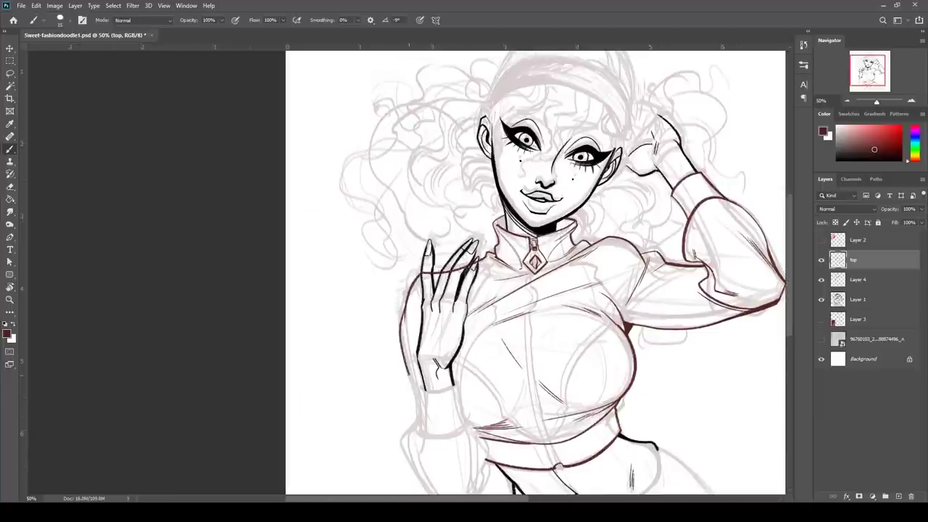
pyautogui.hotkey('ctrl', 'z')
pyautogui.moveTo(404, 302); pyautogui.dragTo(420, 407)
# Ink the sides and upper edge of the jacket cuff around the front hand's wrist
pyautogui.moveTo(542, 363)
pyautogui.mouseDown()
pyautogui.moveTo(443, 305)
pyautogui.moveTo(500, 363)
pyautogui.mouseUp()
pyautogui.press('r')
pyautogui.press('Escape')
pyautogui.press('e')
pyautogui.press('b')
pyautogui.moveTo(355, 343); pyautogui.dragTo(361, 388)
pyautogui.moveTo(393, 321); pyautogui.dragTo(403, 384)
pyautogui.moveTo(359, 351); pyautogui.dragTo(394, 344)
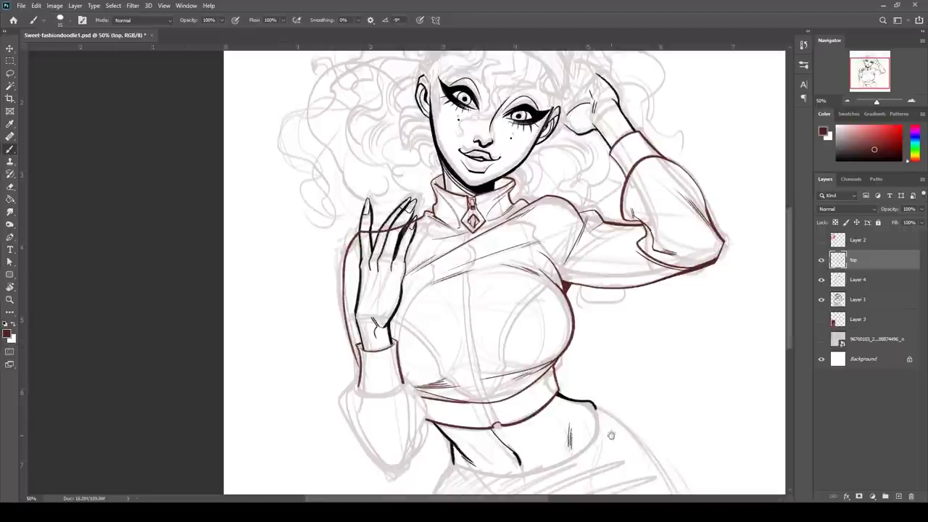
# Ink the cuff's lower edge and the puffed forearm sleeve running down toward the bent elbow
pyautogui.moveTo(611, 435); pyautogui.dragTo(556, 369)
pyautogui.moveTo(316, 327)
pyautogui.mouseDown()
pyautogui.moveTo(350, 313)
pyautogui.moveTo(371, 344)
pyautogui.mouseUp()
pyautogui.hotkey('ctrl', 'z')
pyautogui.moveTo(370, 349); pyautogui.dragTo(339, 390)
pyautogui.hotkey('ctrl', 'z')
pyautogui.moveTo(302, 314)
pyautogui.mouseDown()
pyautogui.moveTo(335, 404)
pyautogui.moveTo(325, 390)
pyautogui.mouseUp()
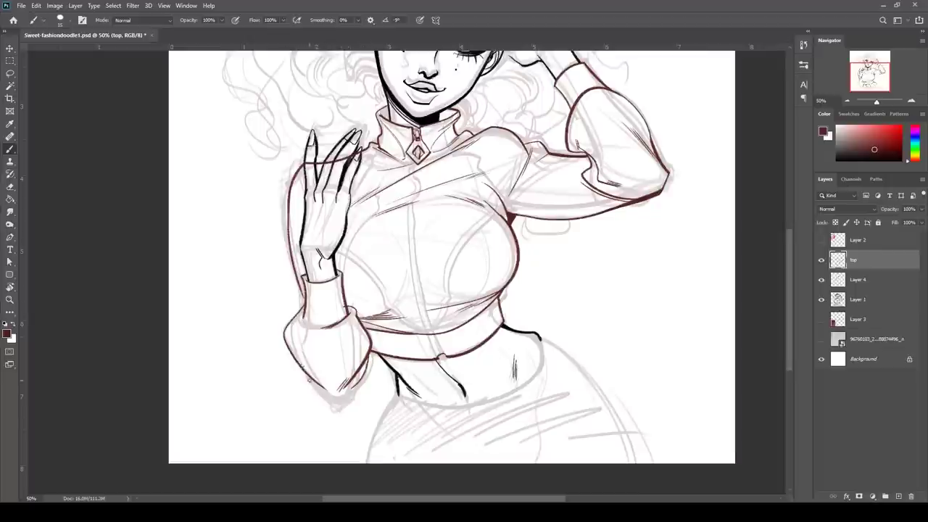
# Finish the sleeve's pointed elbow, erasing the overshoot at its tip, and ink the small fold beside the cuff
pyautogui.hotkey('ctrl', 'z')
pyautogui.moveTo(296, 361)
pyautogui.mouseDown()
pyautogui.moveTo(342, 396)
pyautogui.moveTo(315, 391)
pyautogui.moveTo(339, 402)
pyautogui.moveTo(363, 378)
pyautogui.mouseUp()
pyautogui.hotkey('ctrl', 'z')
pyautogui.hotkey('ctrl', 'z')
pyautogui.moveTo(301, 276); pyautogui.dragTo(293, 314)
pyautogui.press('e')
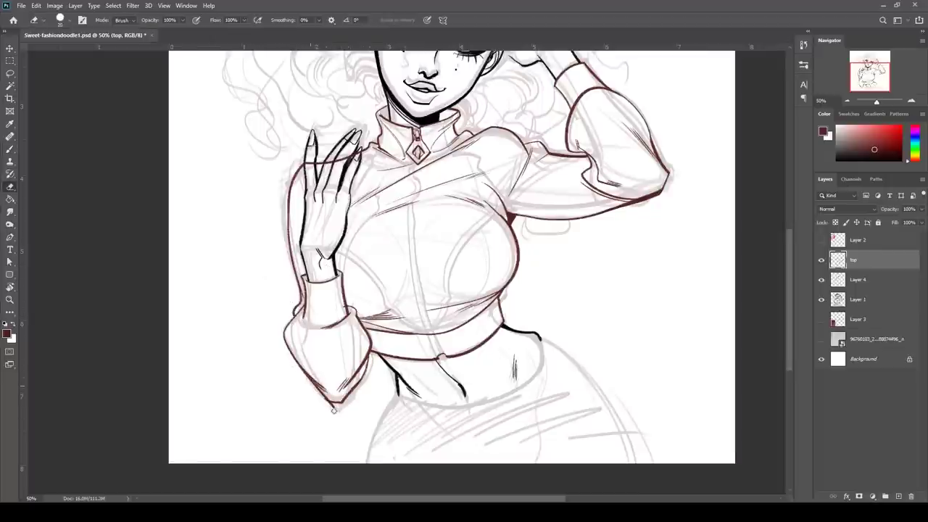
pyautogui.press('b')
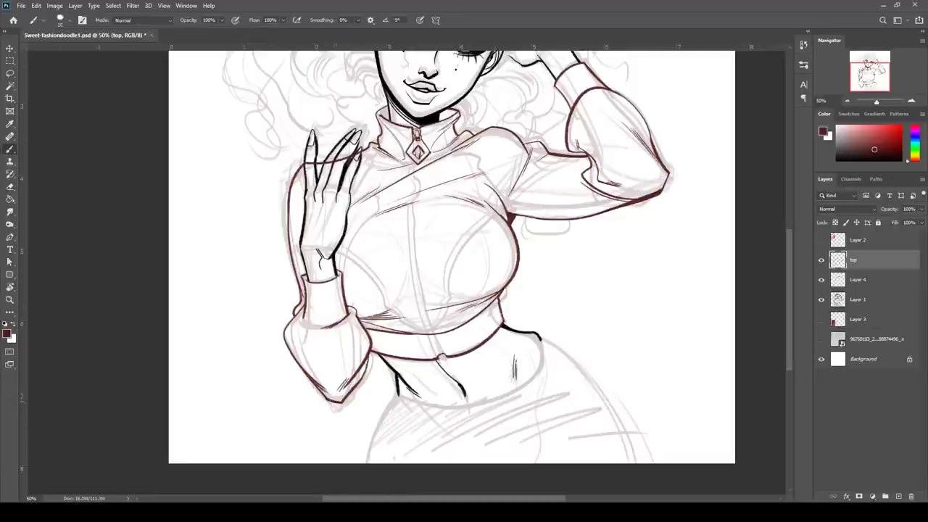
pyautogui.moveTo(326, 394); pyautogui.dragTo(341, 402)
# Rework the jacket's crease lines across the bust and ink the seam from the raised arm's shoulder down to the armpit
pyautogui.moveTo(524, 326)
pyautogui.mouseDown()
pyautogui.moveTo(558, 358)
pyautogui.moveTo(549, 418)
pyautogui.mouseUp()
pyautogui.moveTo(405, 335)
pyautogui.mouseDown()
pyautogui.moveTo(475, 294)
pyautogui.moveTo(472, 314)
pyautogui.moveTo(533, 312)
pyautogui.mouseUp()
pyautogui.hotkey('ctrl', 'z')
pyautogui.press('e')
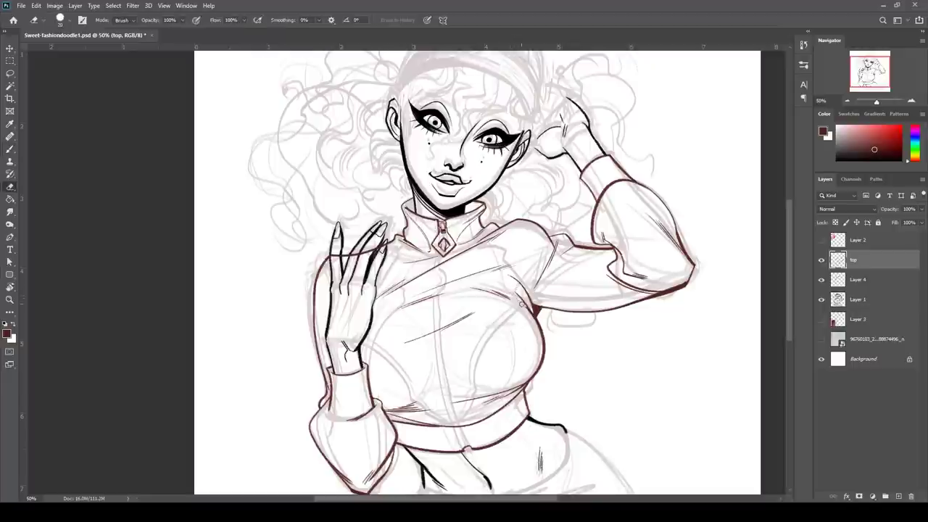
pyautogui.press('b')
pyautogui.moveTo(518, 222); pyautogui.dragTo(529, 293)
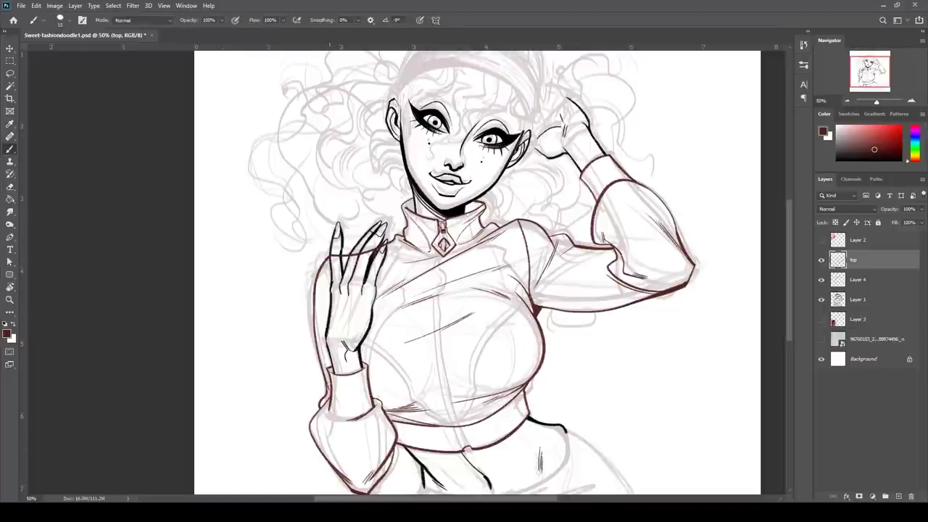
# Refine the upper sleeve edge behind the front hand, check the reference photo, and ink the curved panel seams over the bust
pyautogui.moveTo(316, 311); pyautogui.dragTo(321, 339)
pyautogui.click(821, 318)
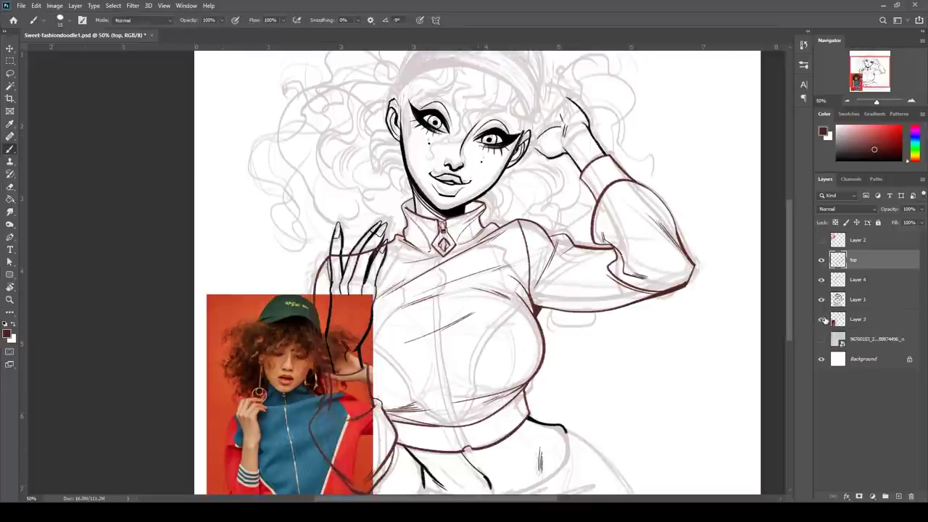
pyautogui.click(821, 319)
pyautogui.click(821, 319)
pyautogui.click(821, 319)
pyautogui.moveTo(462, 404)
pyautogui.mouseDown()
pyautogui.moveTo(486, 358)
pyautogui.moveTo(475, 353)
pyautogui.moveTo(529, 238)
pyautogui.mouseUp()
pyautogui.moveTo(366, 338); pyautogui.dragTo(433, 420)
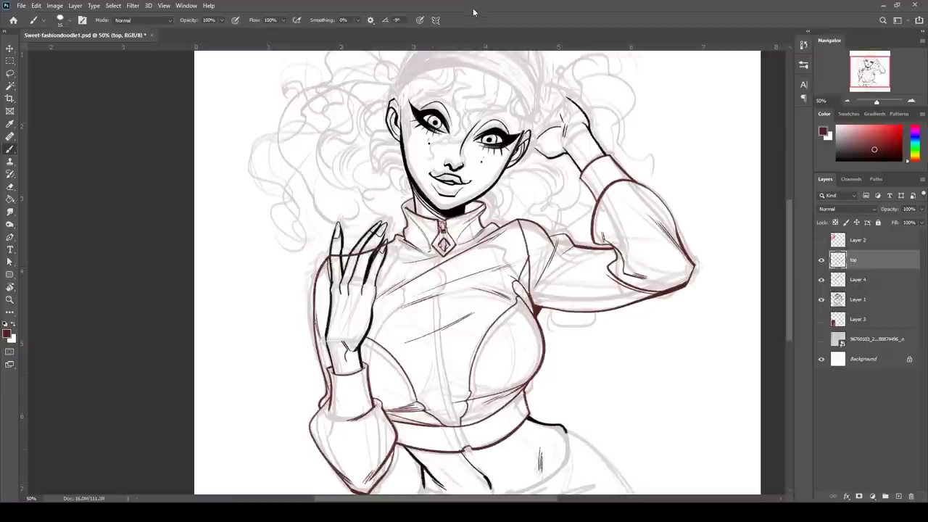
# Erase the jacket line crossing the front hand's fingers, and set black as the drawing colour on Layer 4
pyautogui.press('e')
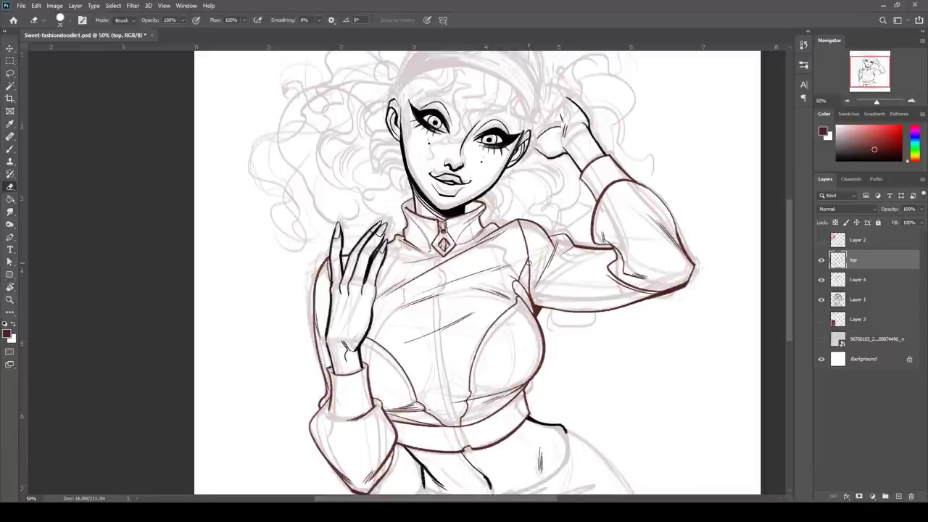
pyautogui.click(884, 280)
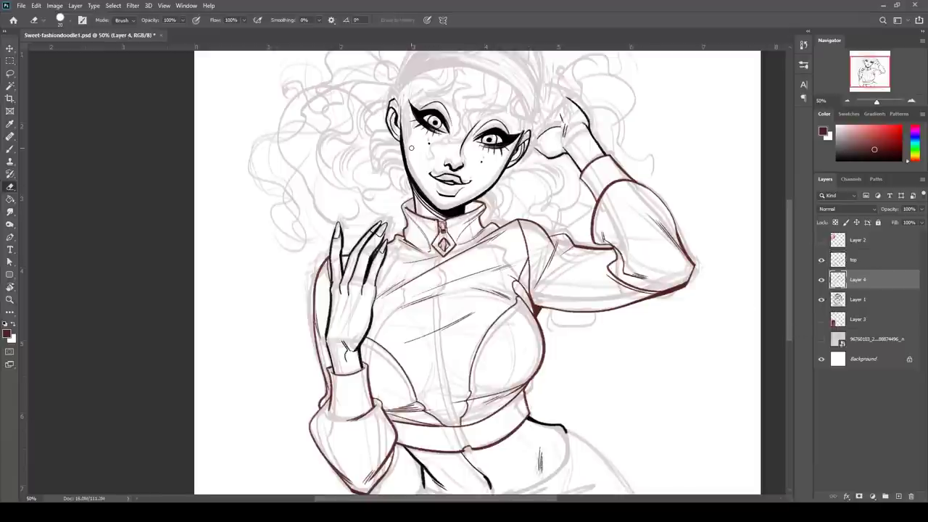
pyautogui.press('b')
pyautogui.press('d')
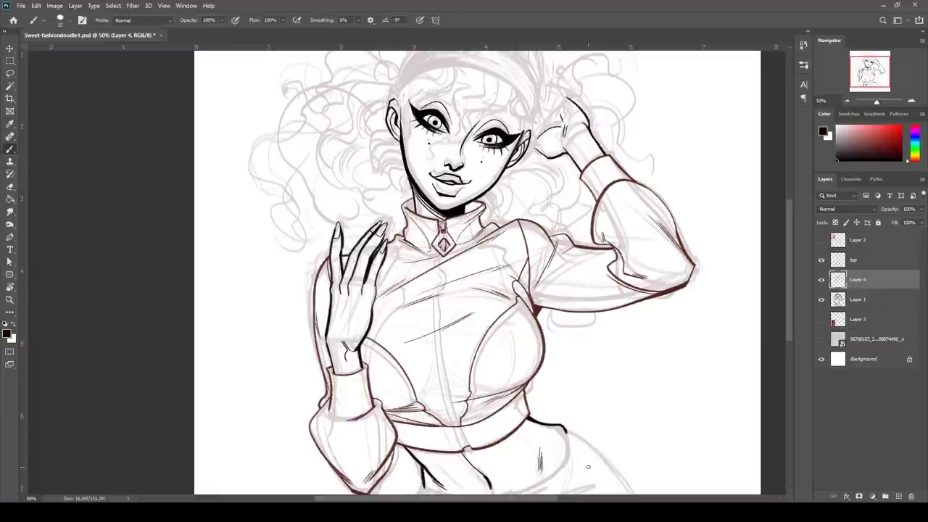
pyautogui.press('e')
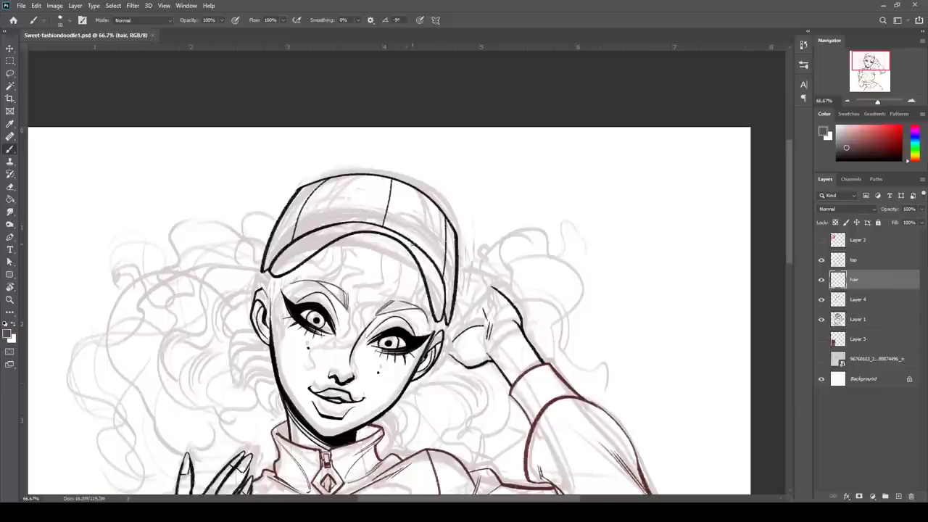
# Ink the loose wavy fringe strands falling between the eyes on the hair layer, redoing the unsatisfactory strokes
pyautogui.moveTo(411, 247)
pyautogui.mouseDown()
pyautogui.moveTo(348, 342)
pyautogui.moveTo(309, 368)
pyautogui.moveTo(412, 249)
pyautogui.mouseUp()
pyautogui.hotkey('ctrl', 'z')
pyautogui.moveTo(309, 369)
pyautogui.mouseDown()
pyautogui.moveTo(346, 344)
pyautogui.moveTo(305, 356)
pyautogui.moveTo(337, 345)
pyautogui.moveTo(400, 294)
pyautogui.mouseUp()
pyautogui.hotkey('ctrl', 'z')
pyautogui.moveTo(351, 344); pyautogui.dragTo(354, 312)
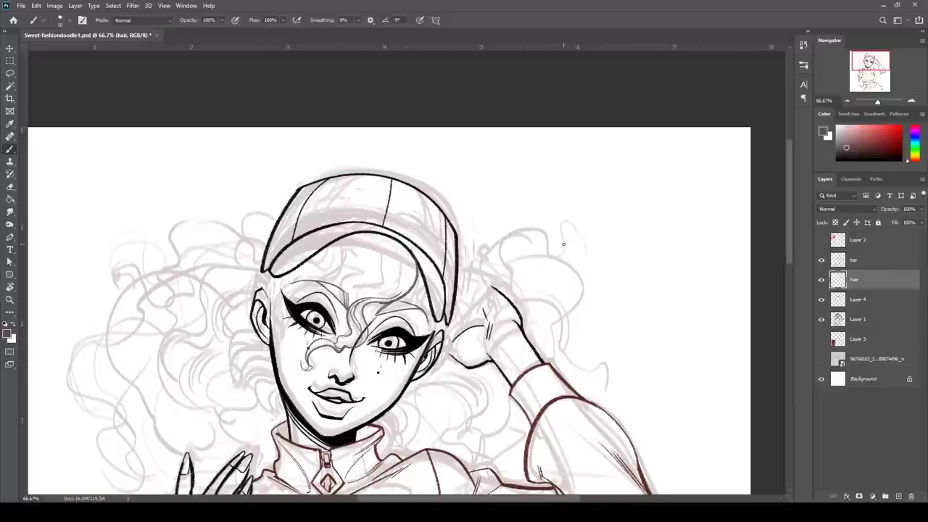
# Ink the fringe curls beneath the cap's brim on the forehead and erase the overlapping bits above the eye
pyautogui.moveTo(363, 234)
pyautogui.mouseDown()
pyautogui.moveTo(353, 305)
pyautogui.moveTo(377, 298)
pyautogui.mouseUp()
pyautogui.moveTo(394, 244); pyautogui.dragTo(386, 301)
pyautogui.moveTo(406, 250)
pyautogui.mouseDown()
pyautogui.moveTo(404, 283)
pyautogui.moveTo(390, 302)
pyautogui.mouseUp()
pyautogui.moveTo(346, 279)
pyautogui.mouseDown()
pyautogui.moveTo(373, 259)
pyautogui.moveTo(382, 235)
pyautogui.mouseUp()
pyautogui.press('e')
pyautogui.moveTo(382, 300); pyautogui.dragTo(407, 290)
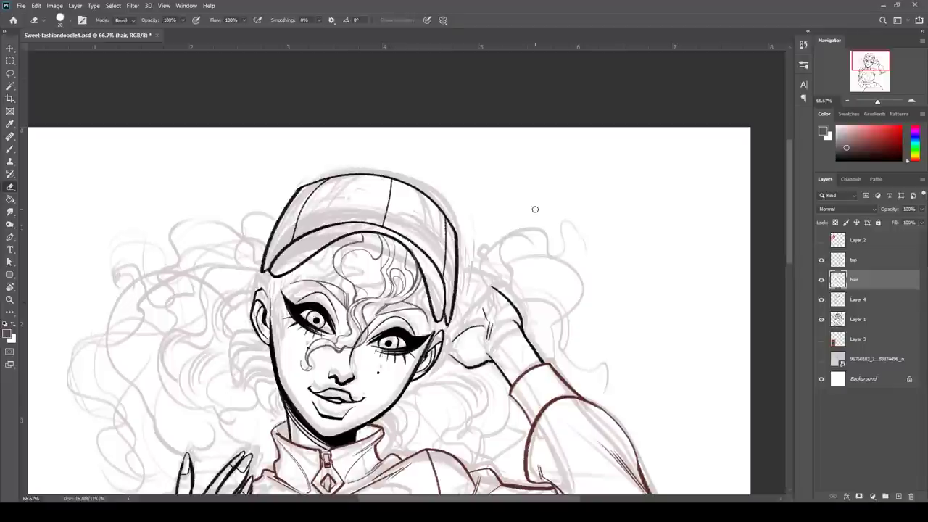
# Ink the curls running from the cap's edge over the raised hand, including the small curl beyond its wrist
pyautogui.press('b')
pyautogui.moveTo(420, 278)
pyautogui.mouseDown()
pyautogui.moveTo(428, 331)
pyautogui.moveTo(481, 327)
pyautogui.moveTo(500, 283)
pyautogui.mouseUp()
pyautogui.hotkey('ctrl', 'z')
pyautogui.moveTo(484, 319); pyautogui.dragTo(514, 294)
pyautogui.moveTo(435, 317)
pyautogui.mouseDown()
pyautogui.moveTo(445, 350)
pyautogui.moveTo(455, 351)
pyautogui.mouseUp()
pyautogui.hotkey('ctrl', 'z')
pyautogui.moveTo(466, 293); pyautogui.dragTo(457, 321)
pyautogui.moveTo(461, 297)
pyautogui.mouseDown()
pyautogui.moveTo(480, 329)
pyautogui.moveTo(540, 297)
pyautogui.moveTo(554, 320)
pyautogui.mouseUp()
# Ink the fringe curls at the temple on the front-hand side, from the brim down to the cheek
pyautogui.moveTo(326, 248)
pyautogui.mouseDown()
pyautogui.moveTo(308, 268)
pyautogui.moveTo(290, 344)
pyautogui.mouseUp()
pyautogui.moveTo(271, 279)
pyautogui.mouseDown()
pyautogui.moveTo(259, 306)
pyautogui.moveTo(277, 342)
pyautogui.mouseUp()
pyautogui.moveTo(297, 283); pyautogui.dragTo(285, 354)
pyautogui.press('e')
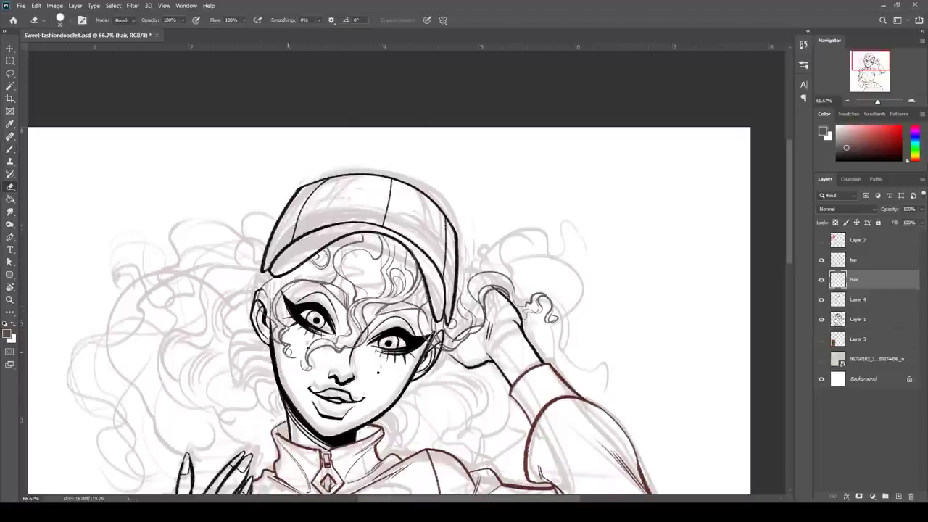
pyautogui.press('b')
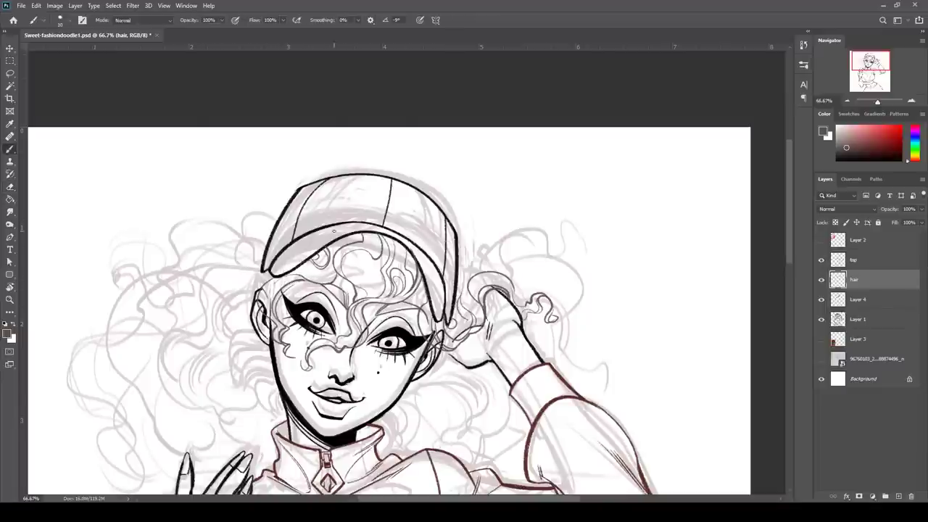
# Erase the ear, face and hand lines covered by the curls on Layer 4, and save the file
pyautogui.click(860, 299)
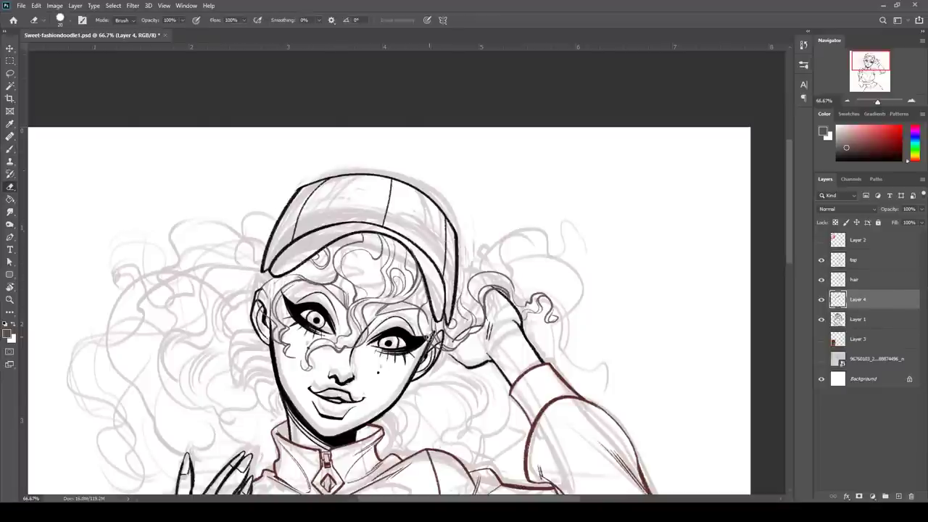
pyautogui.press('e')
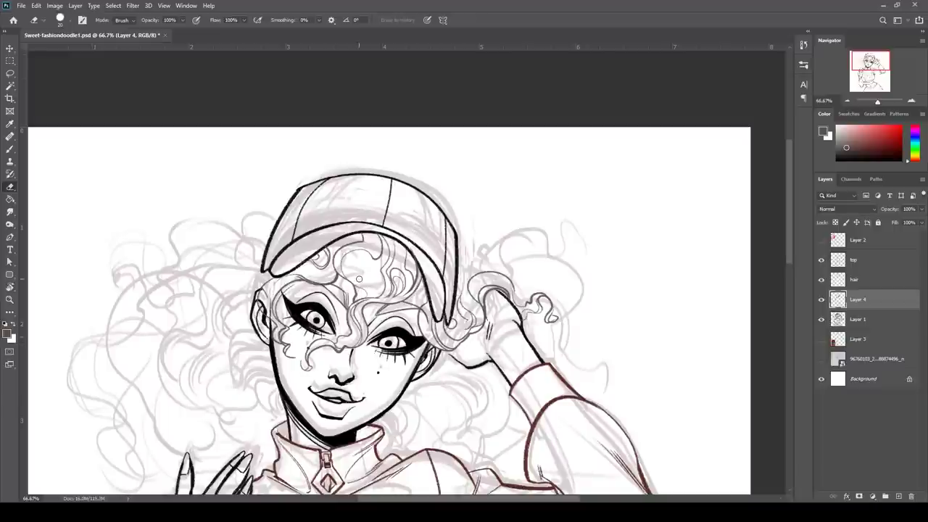
pyautogui.hotkey('ctrl', 's')
# Erase the loose strand hanging across the cheek and nose bridge from the hair layer
pyautogui.hotkey('alt', ']')
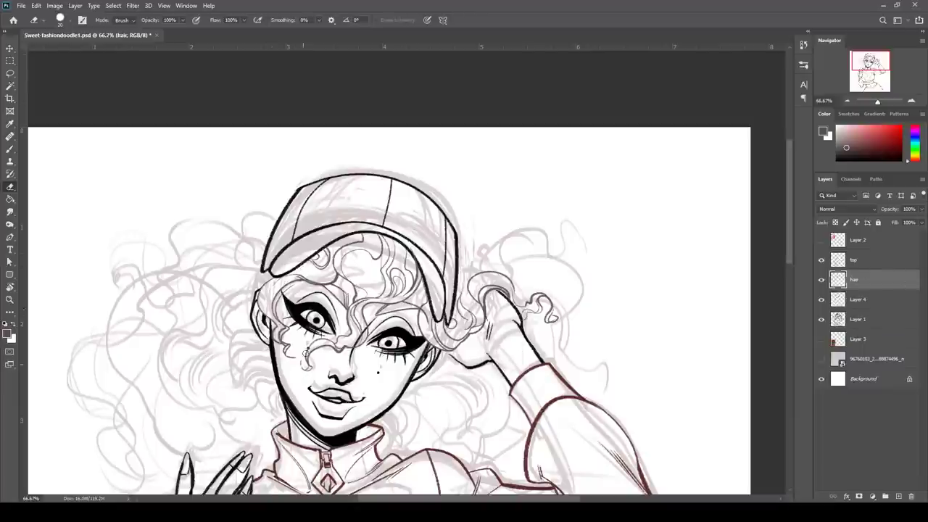
pyautogui.moveTo(305, 352)
pyautogui.mouseDown()
pyautogui.moveTo(350, 335)
pyautogui.moveTo(360, 306)
pyautogui.moveTo(365, 315)
pyautogui.mouseUp()
pyautogui.press('b')
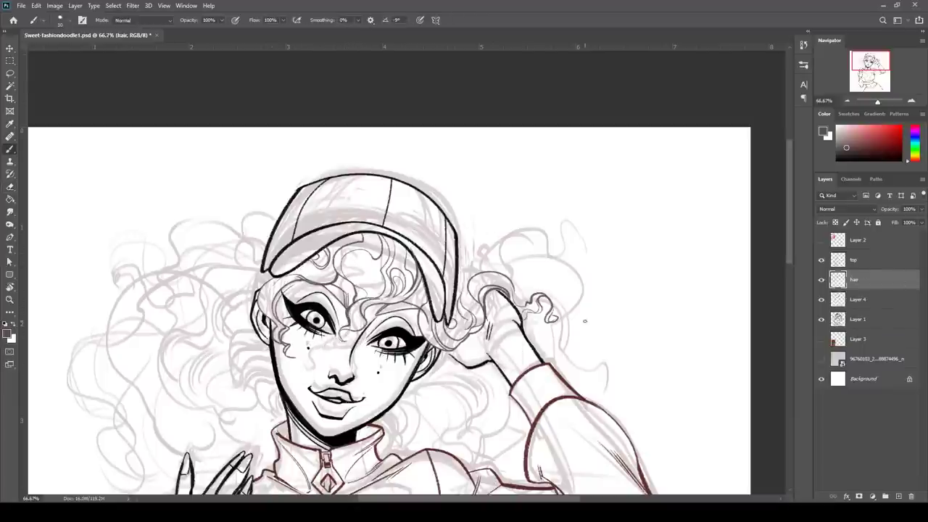
pyautogui.press('e')
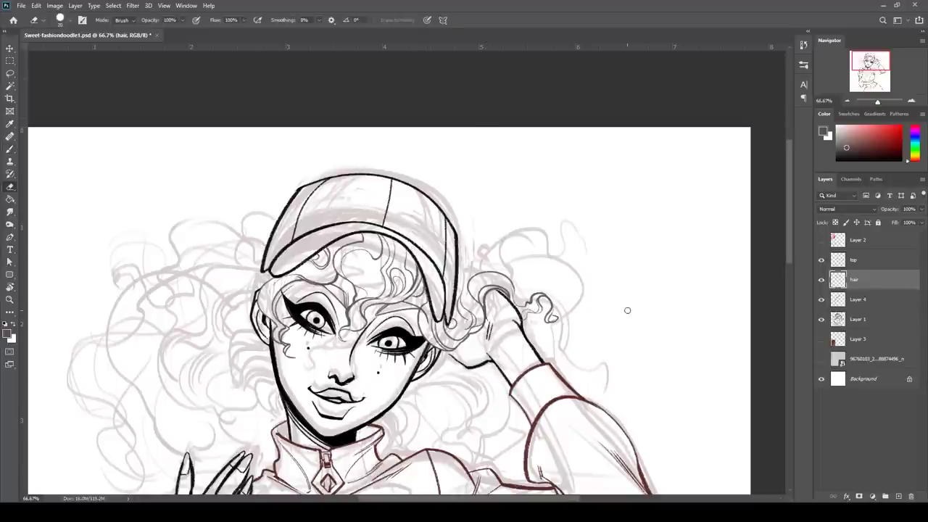
# Ink the curls beneath the ear on the raised-arm side, falling beside the neck and over the shoulder
pyautogui.press('b')
pyautogui.moveTo(627, 310)
pyautogui.mouseDown()
pyautogui.moveTo(551, 236)
pyautogui.moveTo(572, 165)
pyautogui.mouseUp()
pyautogui.moveTo(320, 273); pyautogui.dragTo(336, 298)
pyautogui.moveTo(332, 270); pyautogui.dragTo(346, 310)
pyautogui.moveTo(346, 254)
pyautogui.mouseDown()
pyautogui.moveTo(352, 304)
pyautogui.moveTo(351, 284)
pyautogui.moveTo(347, 295)
pyautogui.mouseUp()
pyautogui.moveTo(355, 240)
pyautogui.mouseDown()
pyautogui.moveTo(390, 241)
pyautogui.moveTo(410, 320)
pyautogui.mouseUp()
pyautogui.moveTo(376, 271); pyautogui.dragTo(396, 306)
pyautogui.moveTo(405, 310); pyautogui.dragTo(397, 345)
pyautogui.moveTo(378, 277); pyautogui.dragTo(360, 312)
pyautogui.moveTo(362, 297); pyautogui.dragTo(368, 310)
# Ink the long wavy lock between the shoulder curls and the raised sleeve, undoing the last misplaced strand
pyautogui.press('e')
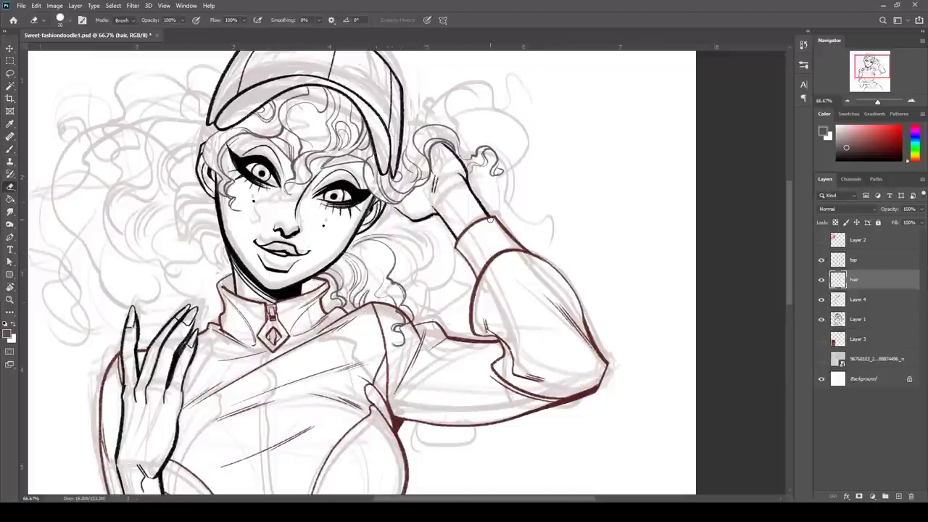
pyautogui.press('b')
pyautogui.moveTo(537, 310); pyautogui.dragTo(503, 379)
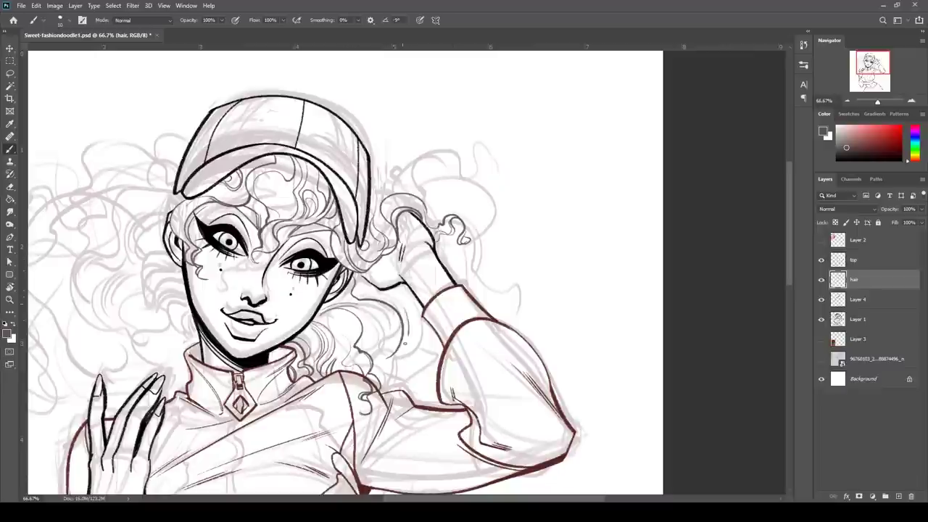
pyautogui.moveTo(405, 344); pyautogui.dragTo(397, 353)
pyautogui.moveTo(420, 299); pyautogui.dragTo(414, 402)
pyautogui.moveTo(436, 342); pyautogui.dragTo(407, 395)
pyautogui.hotkey('ctrl', 'z')
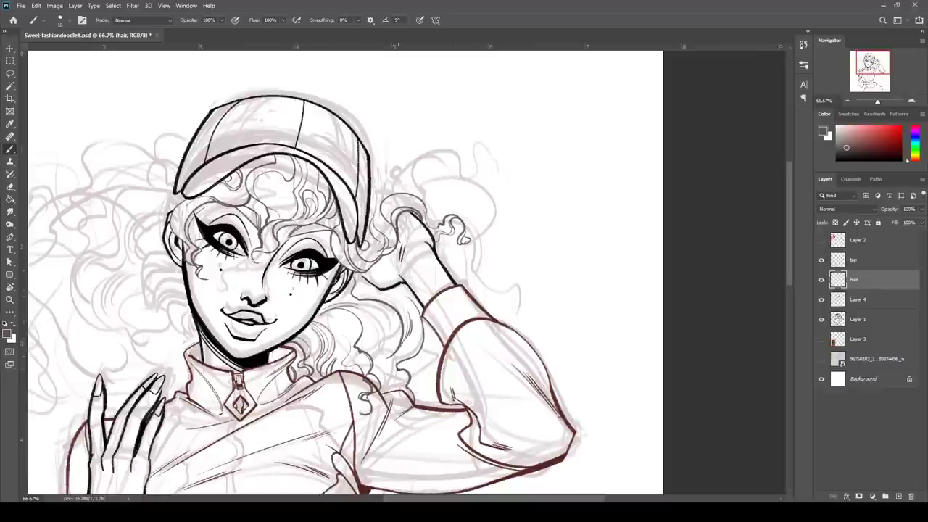
# Fill the hair between neck and raised sleeve with more wavy strands, and erase their overlap with the sleeve
pyautogui.moveTo(435, 322); pyautogui.dragTo(383, 398)
pyautogui.moveTo(385, 315); pyautogui.dragTo(373, 358)
pyautogui.moveTo(381, 284); pyautogui.dragTo(364, 297)
pyautogui.press('e')
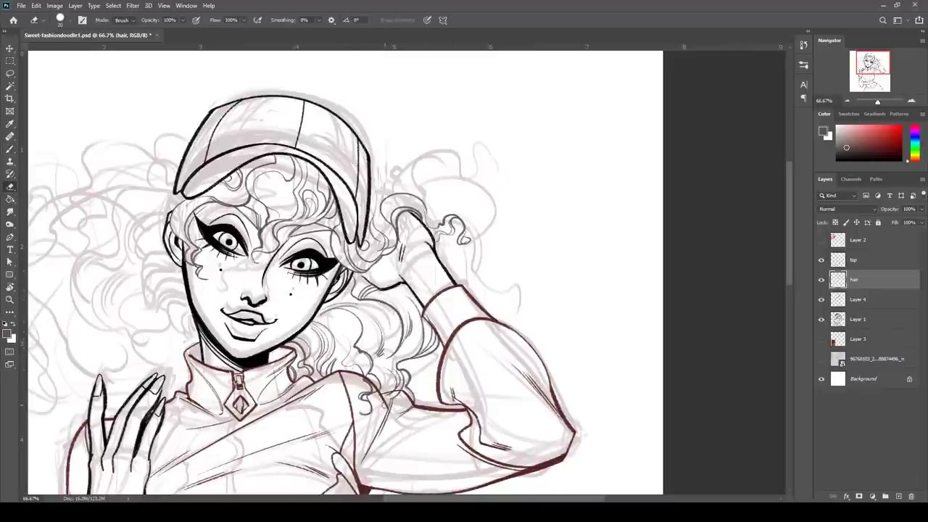
pyautogui.moveTo(390, 400); pyautogui.dragTo(398, 393)
pyautogui.moveTo(427, 316); pyautogui.dragTo(437, 336)
# Ink the voluminous curls above and beyond the raised hand, and erase the overlapping line there
pyautogui.press('b')
pyautogui.moveTo(593, 269); pyautogui.dragTo(480, 339)
pyautogui.moveTo(260, 299)
pyautogui.mouseDown()
pyautogui.moveTo(289, 263)
pyautogui.moveTo(278, 263)
pyautogui.mouseUp()
pyautogui.moveTo(258, 277)
pyautogui.mouseDown()
pyautogui.moveTo(277, 263)
pyautogui.moveTo(374, 258)
pyautogui.mouseUp()
pyautogui.moveTo(307, 260)
pyautogui.mouseDown()
pyautogui.moveTo(360, 265)
pyautogui.moveTo(382, 299)
pyautogui.mouseUp()
pyautogui.moveTo(373, 259); pyautogui.dragTo(387, 313)
pyautogui.moveTo(295, 257); pyautogui.dragTo(360, 264)
pyautogui.press('e')
pyautogui.moveTo(356, 313); pyautogui.dragTo(352, 296)
# Ink the curls hanging behind the raised wrist down to the sleeve's cuff
pyautogui.press('b')
pyautogui.moveTo(348, 290); pyautogui.dragTo(374, 346)
pyautogui.moveTo(366, 345); pyautogui.dragTo(386, 390)
pyautogui.moveTo(327, 320); pyautogui.dragTo(355, 360)
pyautogui.moveTo(348, 332); pyautogui.dragTo(361, 375)
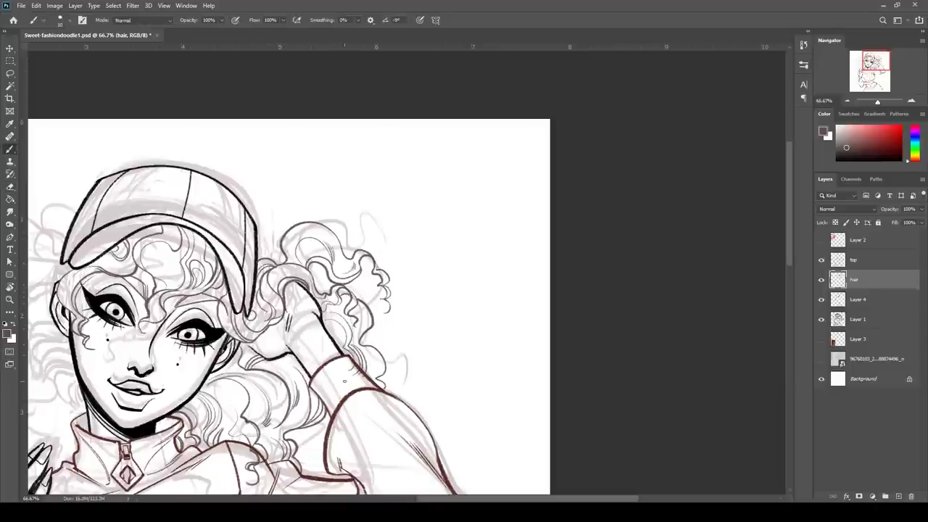
# Ink the curl tips hanging below the raised arm's upper sleeve and erase where they cross it
pyautogui.moveTo(388, 346)
pyautogui.mouseDown()
pyautogui.moveTo(427, 366)
pyautogui.moveTo(419, 378)
pyautogui.moveTo(541, 259)
pyautogui.moveTo(541, 225)
pyautogui.mouseUp()
pyautogui.press('e')
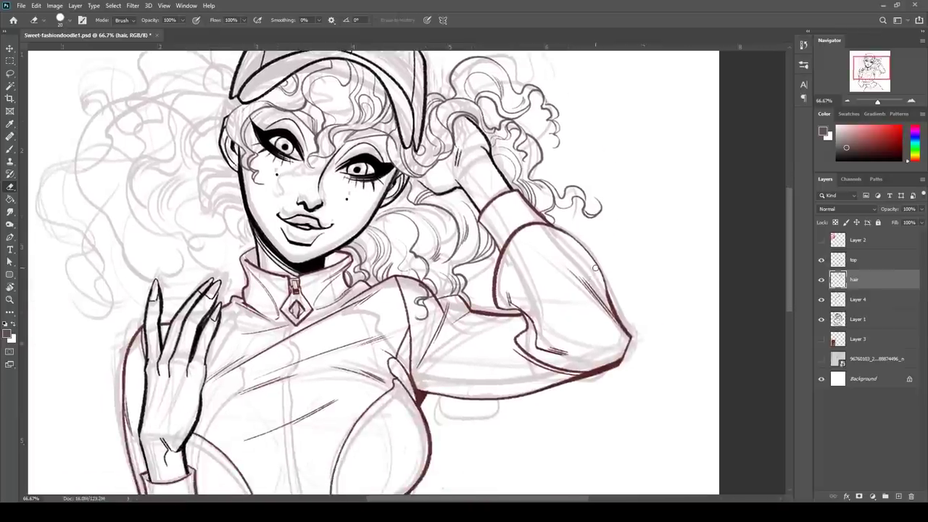
pyautogui.press('b')
pyautogui.moveTo(466, 369); pyautogui.dragTo(473, 435)
pyautogui.moveTo(442, 389); pyautogui.dragTo(474, 454)
pyautogui.moveTo(488, 390)
pyautogui.mouseDown()
pyautogui.moveTo(500, 417)
pyautogui.moveTo(517, 415)
pyautogui.moveTo(467, 411)
pyautogui.moveTo(454, 394)
pyautogui.moveTo(484, 387)
pyautogui.mouseUp()
pyautogui.press('e')
pyautogui.moveTo(484, 396); pyautogui.dragTo(499, 390)
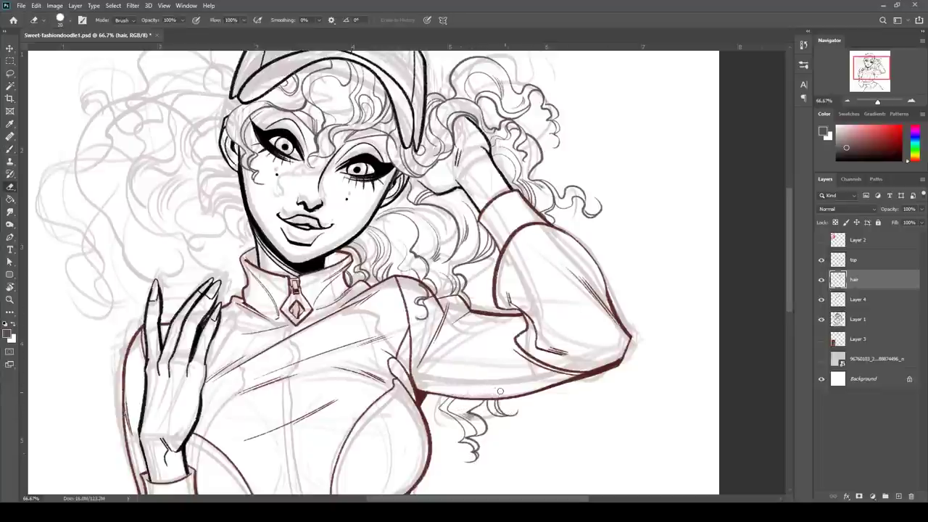
# Ink the wavy outer contour of the main hair mass on the front-hand side, starting at the cap
pyautogui.moveTo(608, 325); pyautogui.dragTo(724, 345)
pyautogui.press('b')
pyautogui.moveTo(521, 260)
pyautogui.mouseDown()
pyautogui.moveTo(541, 408)
pyautogui.moveTo(521, 357)
pyautogui.mouseUp()
pyautogui.moveTo(290, 381); pyautogui.dragTo(343, 199)
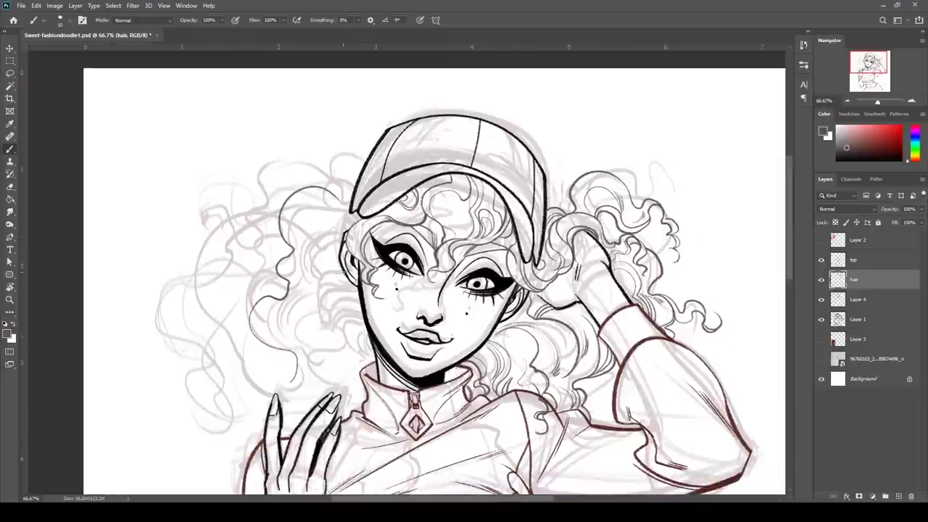
# Ink the small curls beside the ear, jaw and neck on the front-hand side
pyautogui.moveTo(344, 269); pyautogui.dragTo(349, 368)
pyautogui.moveTo(361, 301); pyautogui.dragTo(340, 346)
pyautogui.moveTo(362, 304); pyautogui.dragTo(352, 327)
pyautogui.moveTo(331, 278); pyautogui.dragTo(315, 306)
pyautogui.moveTo(353, 278); pyautogui.dragTo(320, 295)
pyautogui.moveTo(361, 317); pyautogui.dragTo(350, 368)
pyautogui.moveTo(358, 321); pyautogui.dragTo(372, 371)
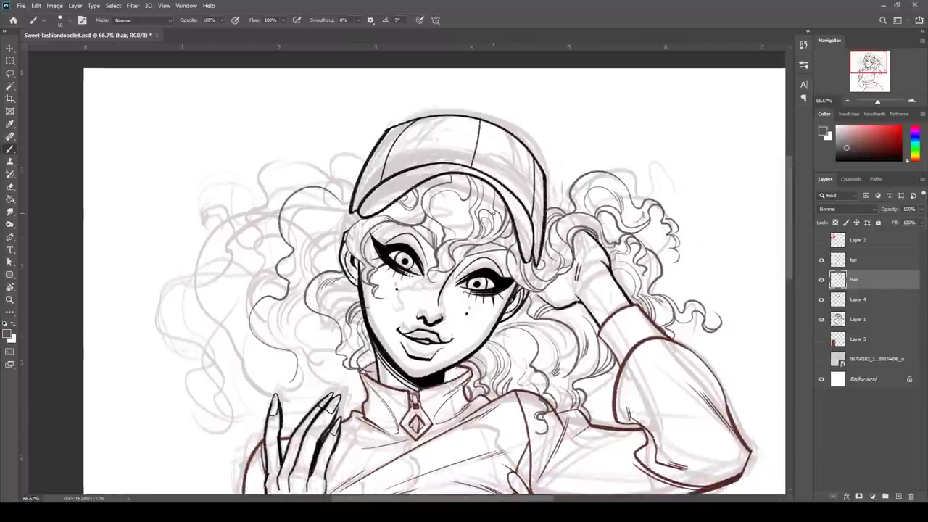
# Ink the long strands falling from the cheek curls toward the front hand and the curls above them beside the ear
pyautogui.moveTo(316, 309); pyautogui.dragTo(316, 352)
pyautogui.moveTo(317, 352); pyautogui.dragTo(303, 398)
pyautogui.hotkey('ctrl', 'z')
pyautogui.moveTo(310, 301); pyautogui.dragTo(276, 337)
pyautogui.moveTo(342, 230); pyautogui.dragTo(301, 279)
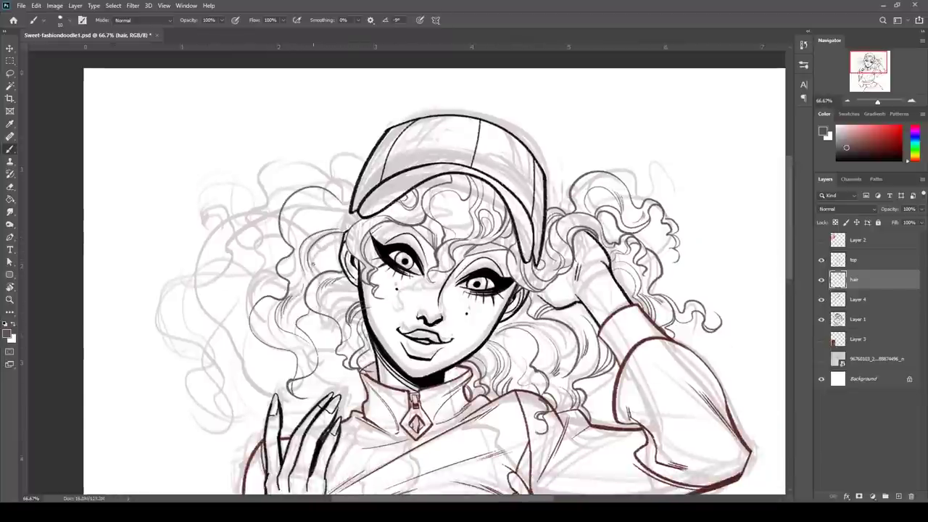
# Add inner strands to the curls beneath the cap's edge and to the lock above the front hand
pyautogui.moveTo(343, 249)
pyautogui.mouseDown()
pyautogui.moveTo(309, 274)
pyautogui.moveTo(340, 197)
pyautogui.mouseUp()
pyautogui.moveTo(315, 218); pyautogui.dragTo(358, 196)
pyautogui.moveTo(278, 303); pyautogui.dragTo(255, 345)
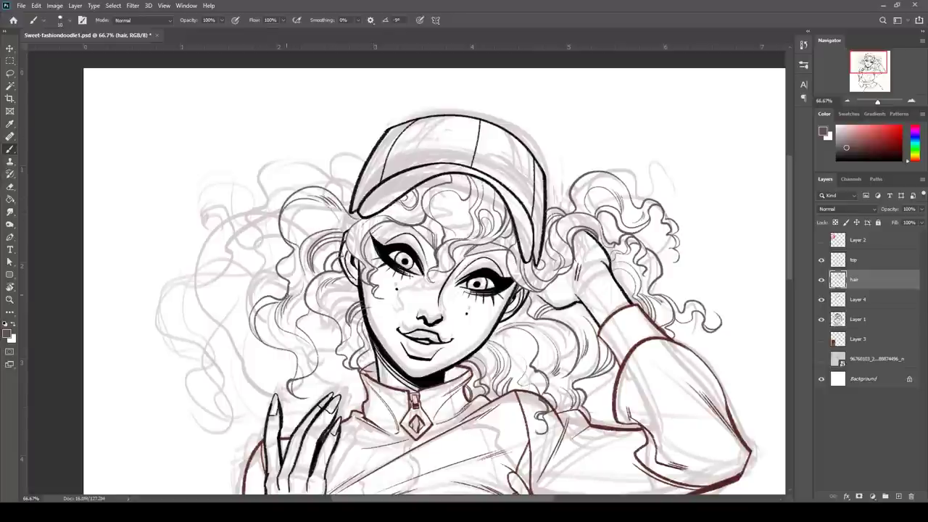
pyautogui.moveTo(296, 255); pyautogui.dragTo(279, 279)
pyautogui.moveTo(332, 317); pyautogui.dragTo(304, 379)
pyautogui.moveTo(328, 318); pyautogui.dragTo(328, 351)
# Clean up the stray hair line beside the neck and touch up the curls next to the cheek
pyautogui.press('e')
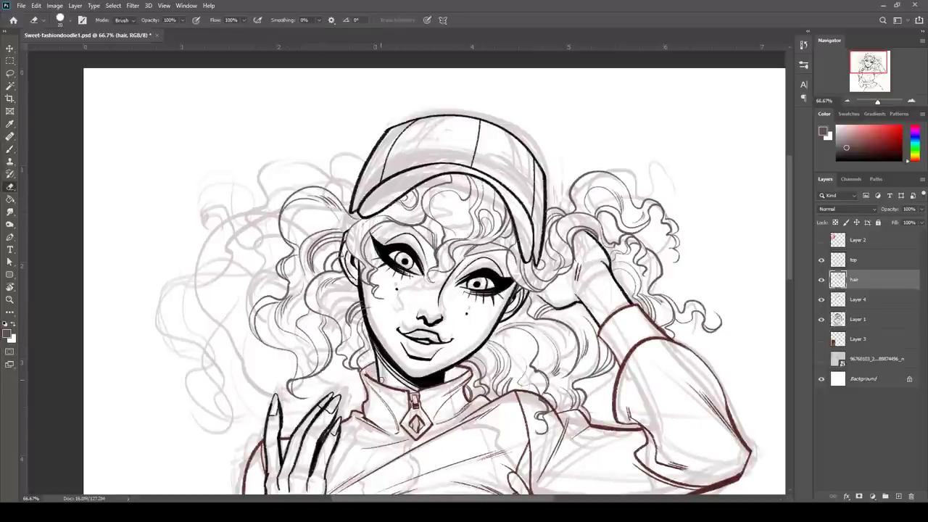
pyautogui.press('b')
pyautogui.moveTo(406, 304); pyautogui.dragTo(339, 289)
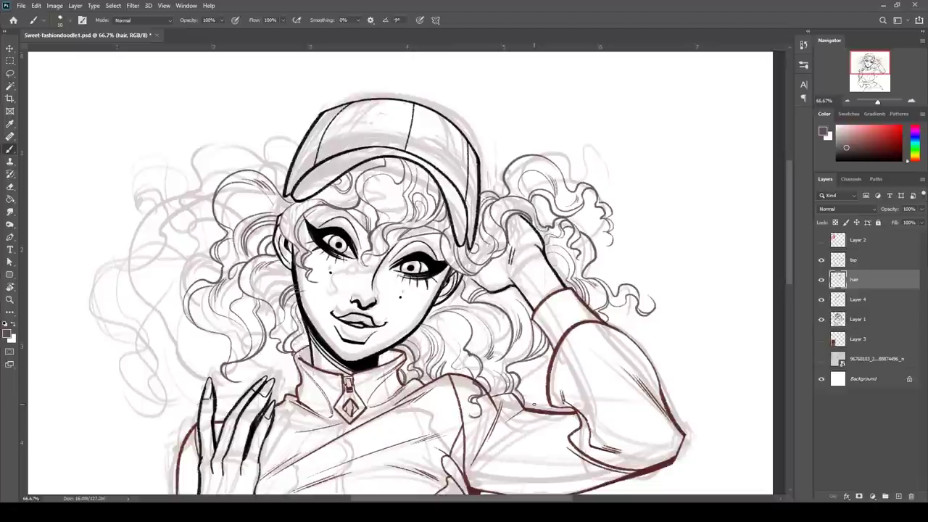
pyautogui.press('e')
pyautogui.moveTo(307, 337); pyautogui.dragTo(312, 345)
pyautogui.press('b')
pyautogui.moveTo(259, 300); pyautogui.dragTo(300, 268)
pyautogui.press('e')
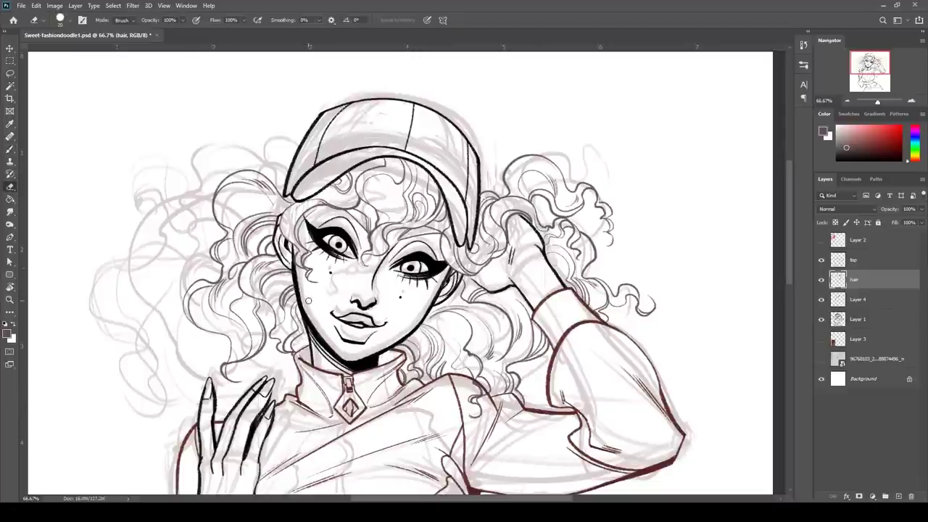
# Ink the outline of the outermost curly lock on the front-hand side, ending in a curled tip, on the hair layer
pyautogui.hotkey('alt', ']')
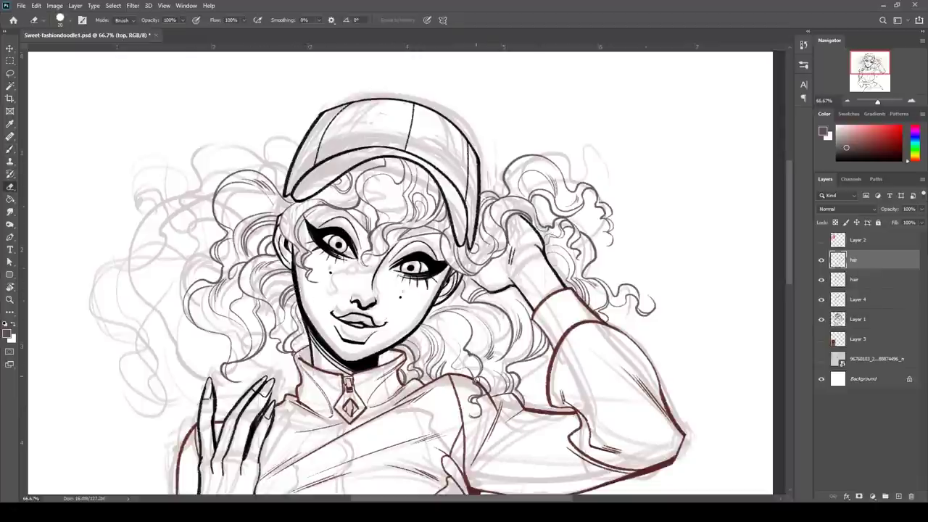
pyautogui.click(867, 281)
pyautogui.press('b')
pyautogui.moveTo(226, 296)
pyautogui.mouseDown()
pyautogui.moveTo(391, 286)
pyautogui.moveTo(405, 305)
pyautogui.mouseUp()
pyautogui.moveTo(339, 233); pyautogui.dragTo(339, 421)
pyautogui.moveTo(361, 312); pyautogui.dragTo(344, 422)
pyautogui.moveTo(353, 400); pyautogui.dragTo(360, 416)
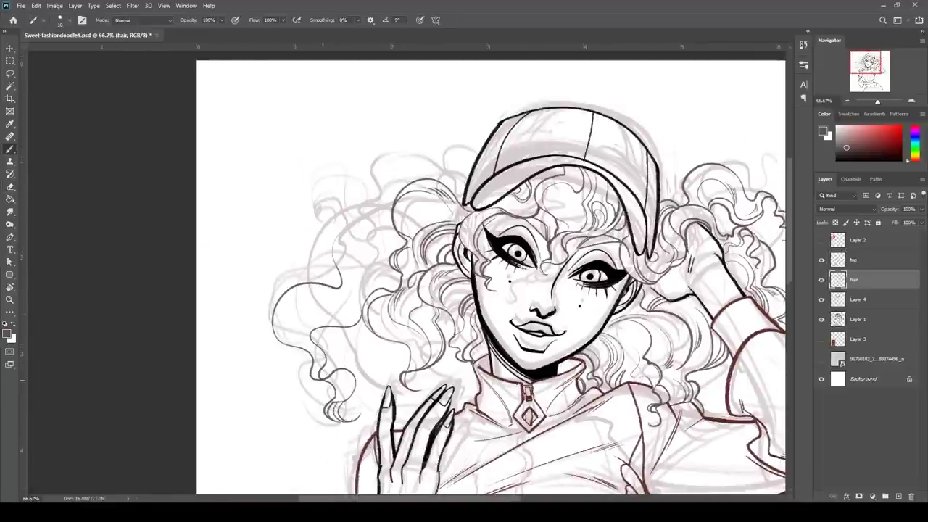
# Fill the outermost lock with flowing inner strands and begin the waves joining it to the main curls
pyautogui.moveTo(279, 329); pyautogui.dragTo(323, 378)
pyautogui.moveTo(292, 295)
pyautogui.mouseDown()
pyautogui.moveTo(277, 334)
pyautogui.moveTo(286, 312)
pyautogui.mouseUp()
pyautogui.moveTo(287, 326); pyautogui.dragTo(358, 317)
pyautogui.moveTo(358, 219)
pyautogui.mouseDown()
pyautogui.moveTo(341, 287)
pyautogui.moveTo(356, 297)
pyautogui.mouseUp()
pyautogui.moveTo(385, 229); pyautogui.dragTo(360, 261)
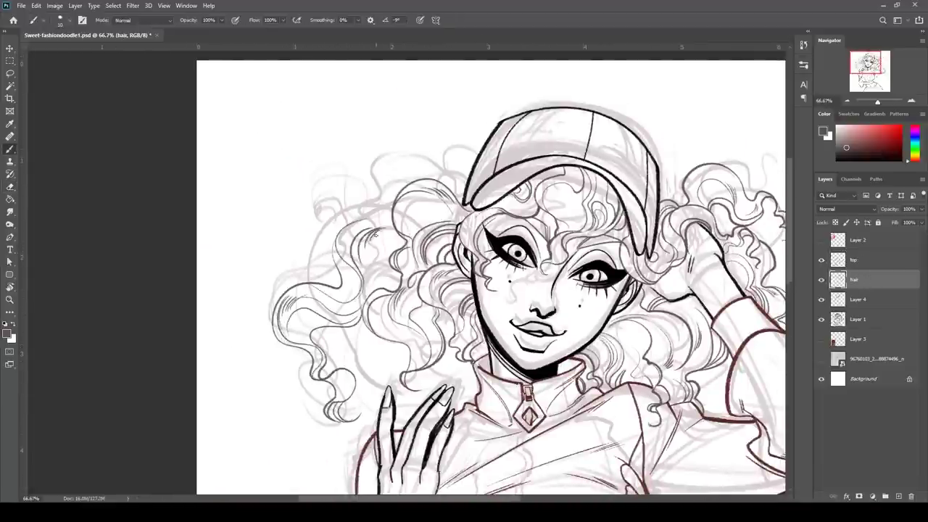
# Redo the last wave and ink the outer lock's upper edge up to the curls near the cap
pyautogui.hotkey('ctrl', 'z')
pyautogui.moveTo(357, 208); pyautogui.dragTo(339, 286)
pyautogui.moveTo(358, 212); pyautogui.dragTo(393, 203)
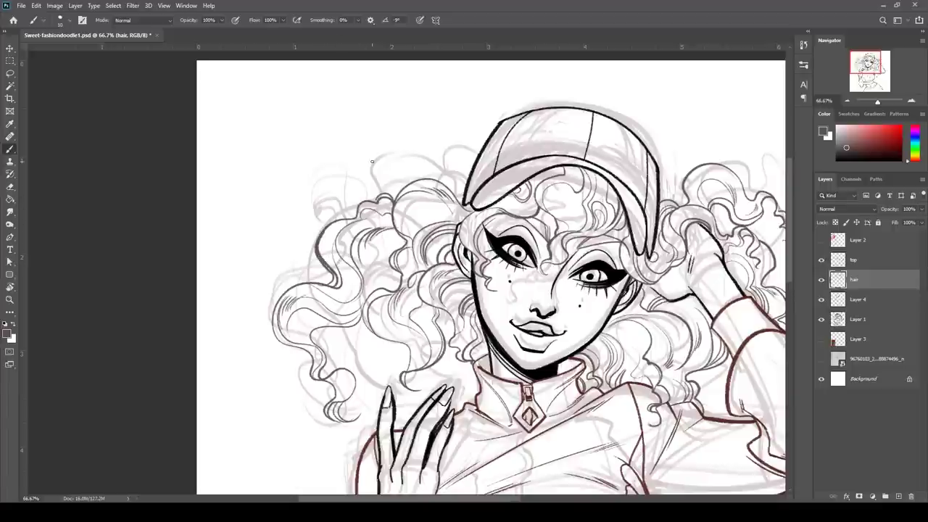
pyautogui.press('e')
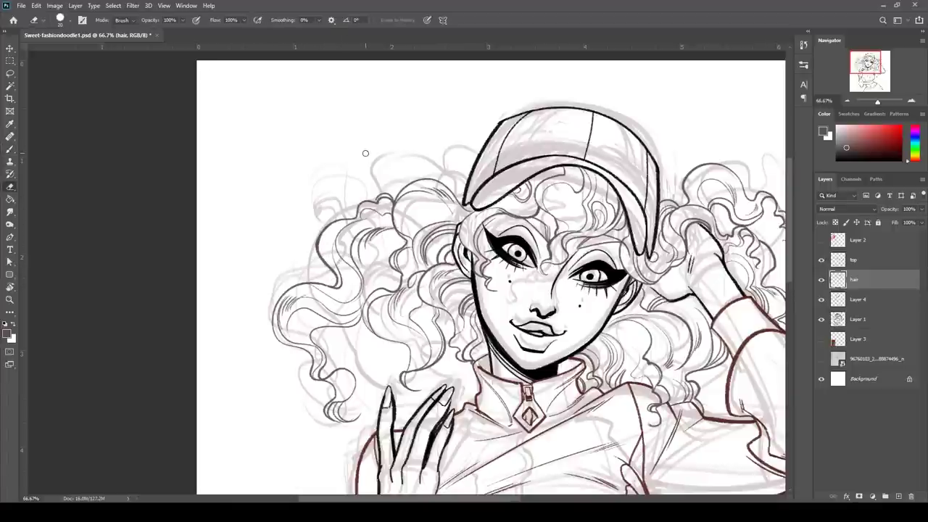
pyautogui.press('b')
pyautogui.hotkey('ctrl', 'z')
# Ink the lower wavy strands hanging between the outermost lock and the front hand's fingertips
pyautogui.moveTo(350, 326)
pyautogui.mouseDown()
pyautogui.moveTo(362, 395)
pyautogui.moveTo(378, 406)
pyautogui.mouseUp()
pyautogui.moveTo(374, 364)
pyautogui.mouseDown()
pyautogui.moveTo(395, 399)
pyautogui.moveTo(406, 391)
pyautogui.mouseUp()
pyautogui.moveTo(362, 328); pyautogui.dragTo(385, 366)
pyautogui.press('e')
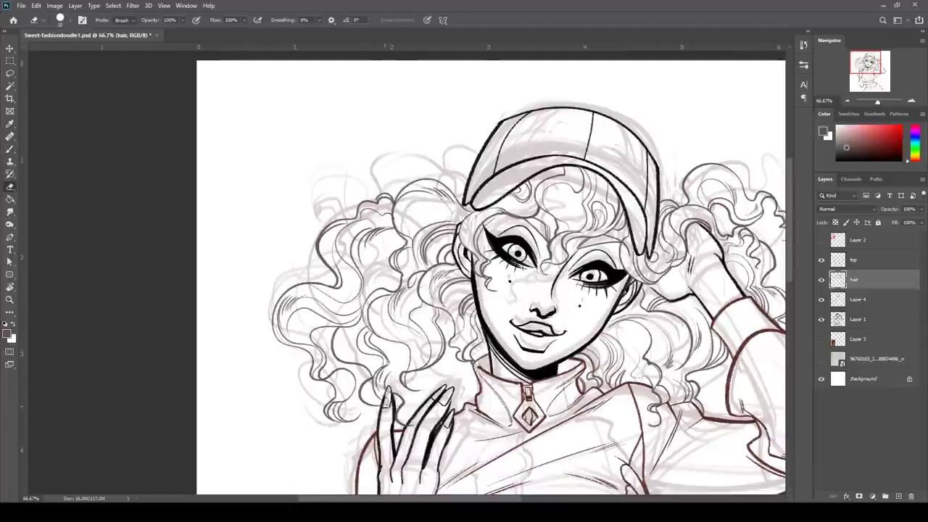
# Finish the curled tip of the lower strands and ink thin hair strands between the front hand's fingertips and the jacket collar
pyautogui.press('b')
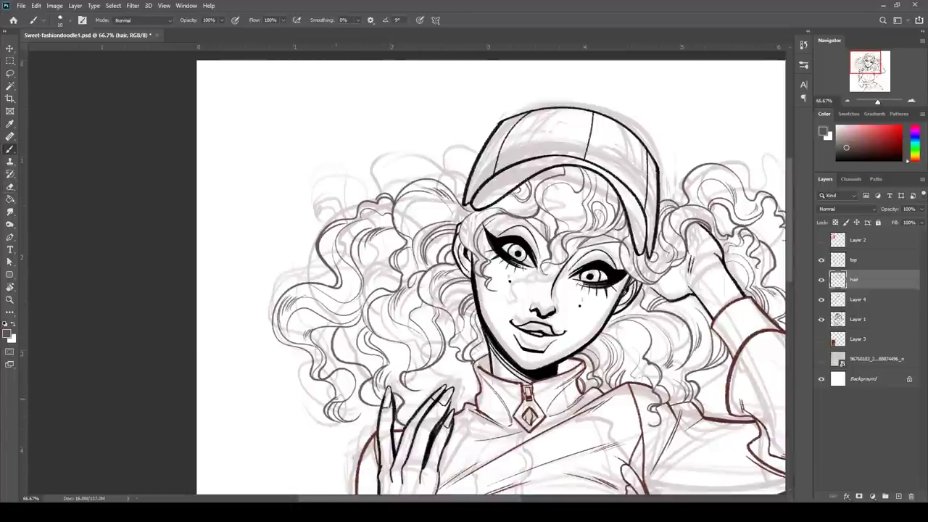
pyautogui.moveTo(347, 421); pyautogui.dragTo(363, 416)
pyautogui.moveTo(464, 405); pyautogui.dragTo(325, 367)
pyautogui.press('[')
pyautogui.moveTo(335, 333); pyautogui.dragTo(281, 362)
pyautogui.moveTo(337, 335)
pyautogui.mouseDown()
pyautogui.moveTo(284, 366)
pyautogui.moveTo(278, 357)
pyautogui.mouseUp()
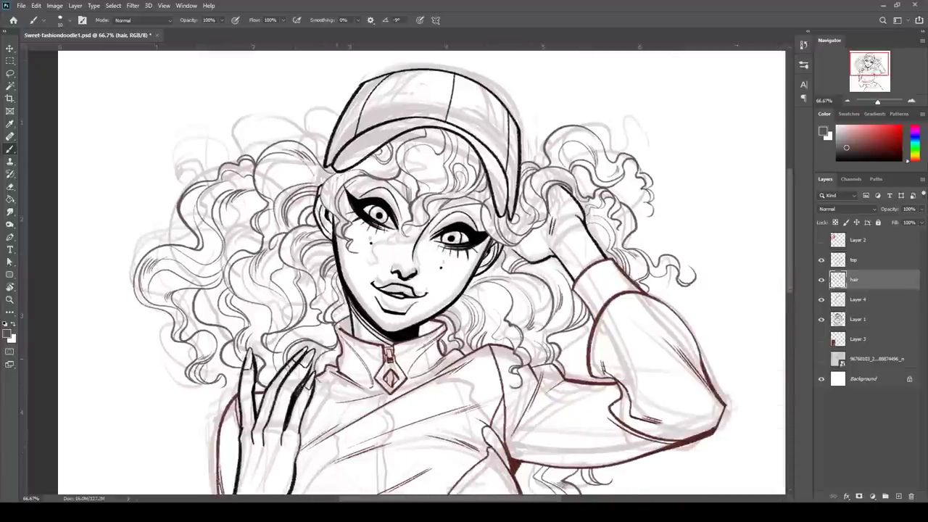
# Ink a curly lock falling beside the front hand over the jacket's chest and refine its inner strands on the hair layer
pyautogui.moveTo(342, 351); pyautogui.dragTo(323, 377)
pyautogui.moveTo(325, 373)
pyautogui.mouseDown()
pyautogui.moveTo(341, 247)
pyautogui.moveTo(339, 361)
pyautogui.mouseUp()
pyautogui.hotkey('ctrl', 'z')
pyautogui.moveTo(335, 255); pyautogui.dragTo(344, 380)
pyautogui.moveTo(358, 281); pyautogui.dragTo(345, 380)
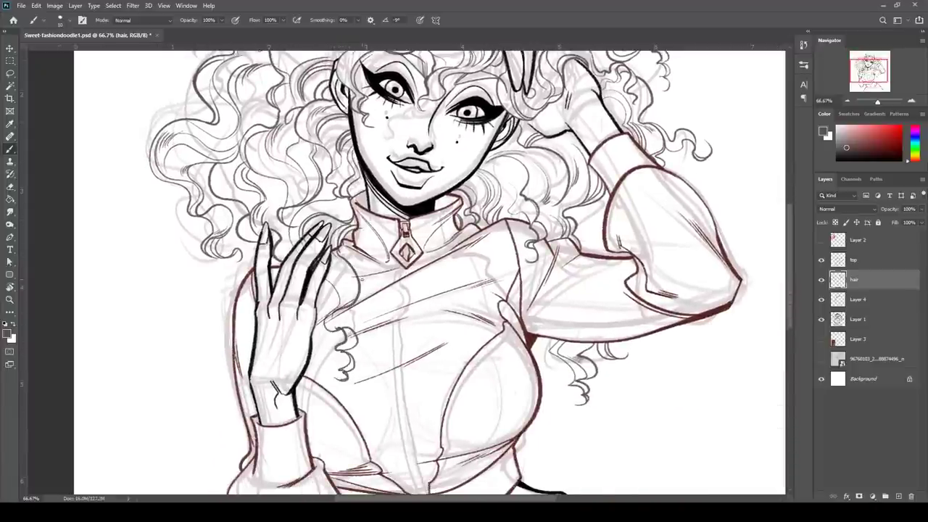
pyautogui.press('e')
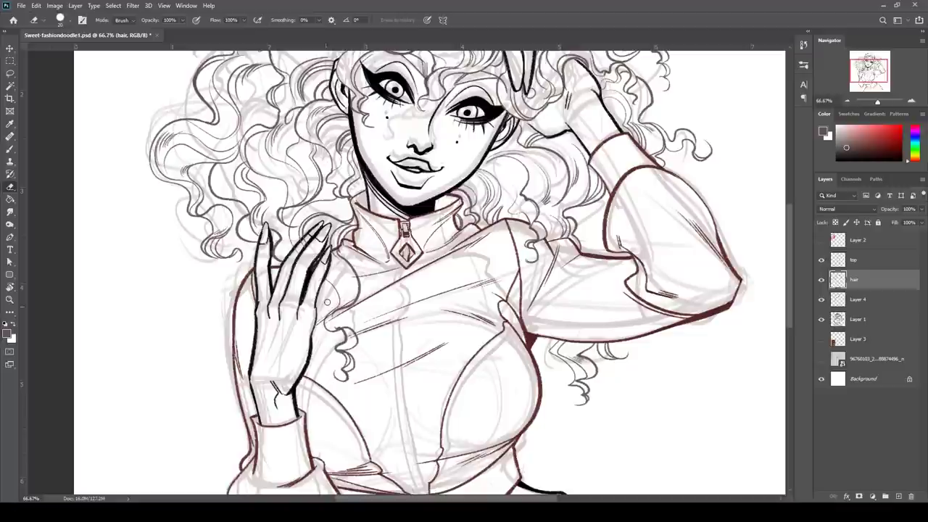
pyautogui.press('b')
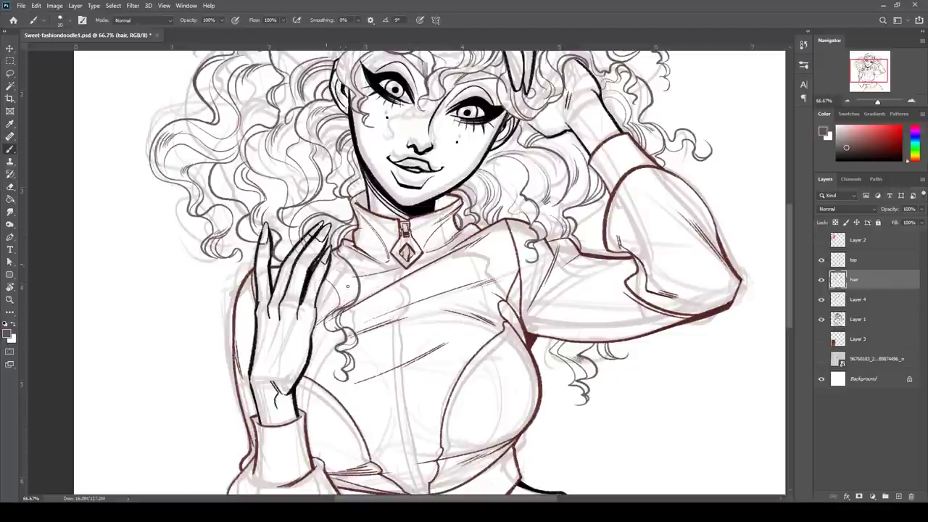
pyautogui.press('e')
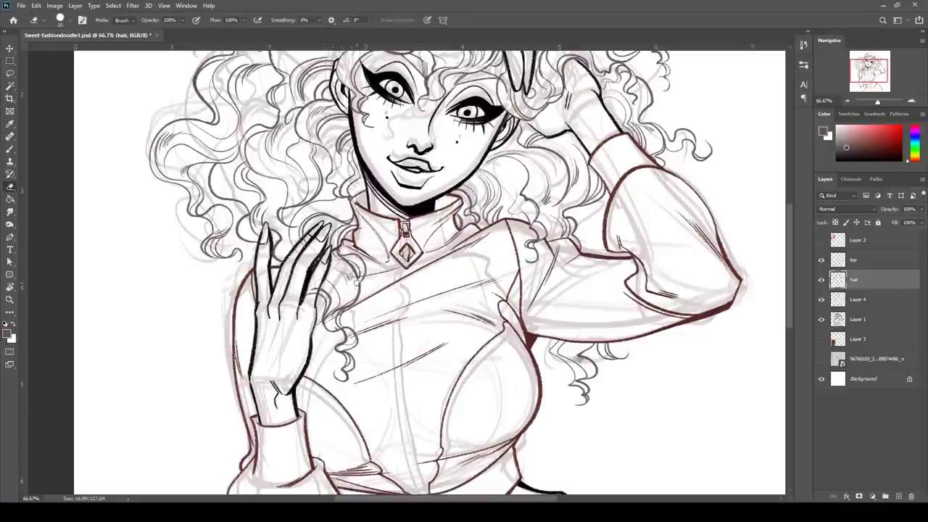
# Clean up overlapping lines where the hanging lock crosses the hand and jacket, working across the hair and top layers
pyautogui.hotkey('alt', '[')
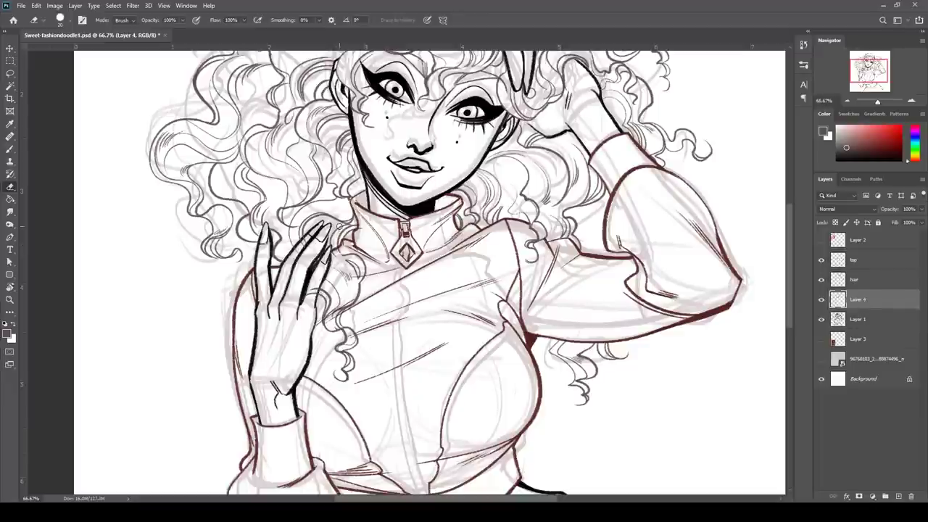
pyautogui.hotkey('alt', ']')
pyautogui.hotkey('alt', ']')
pyautogui.click(882, 272)
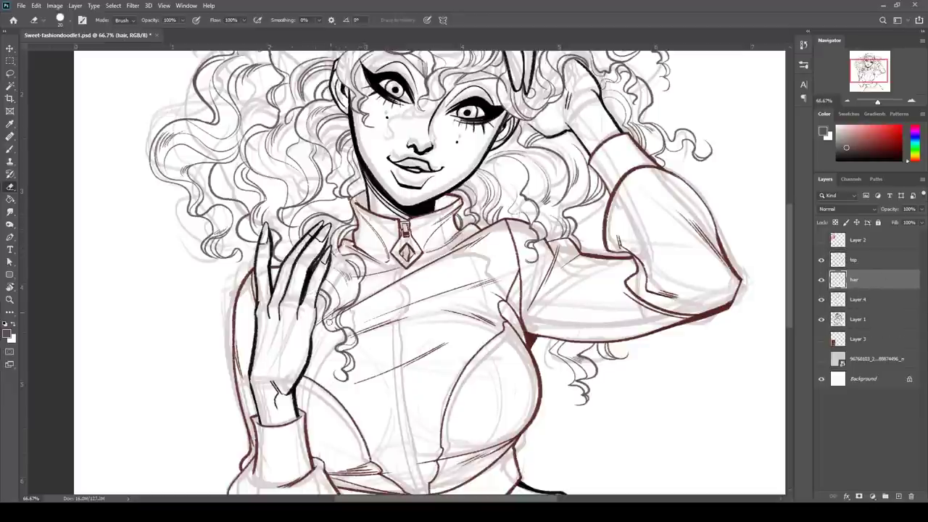
pyautogui.hotkey('alt', ']')
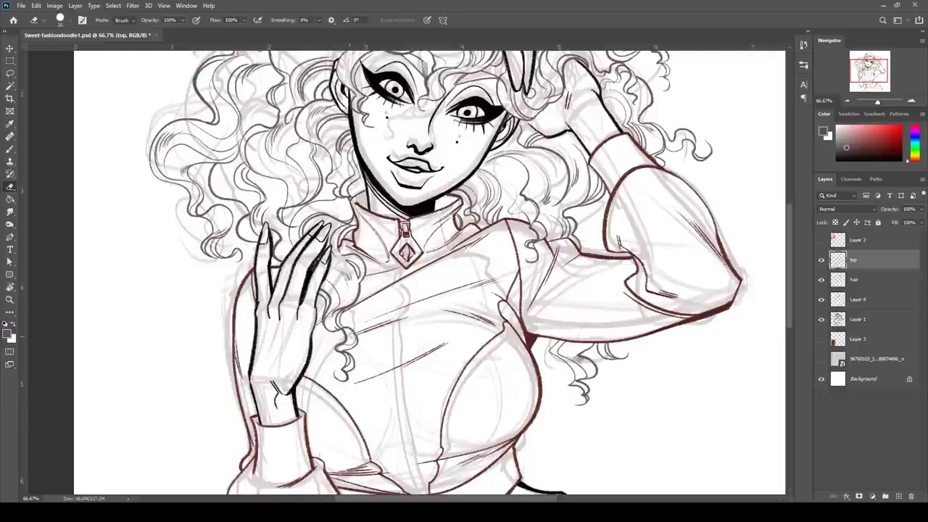
pyautogui.click(821, 318)
pyautogui.click(821, 319)
# Ink the jacket's front zipper on the top layer, from the collar to the waistband, with its edges and small teeth
pyautogui.press('b')
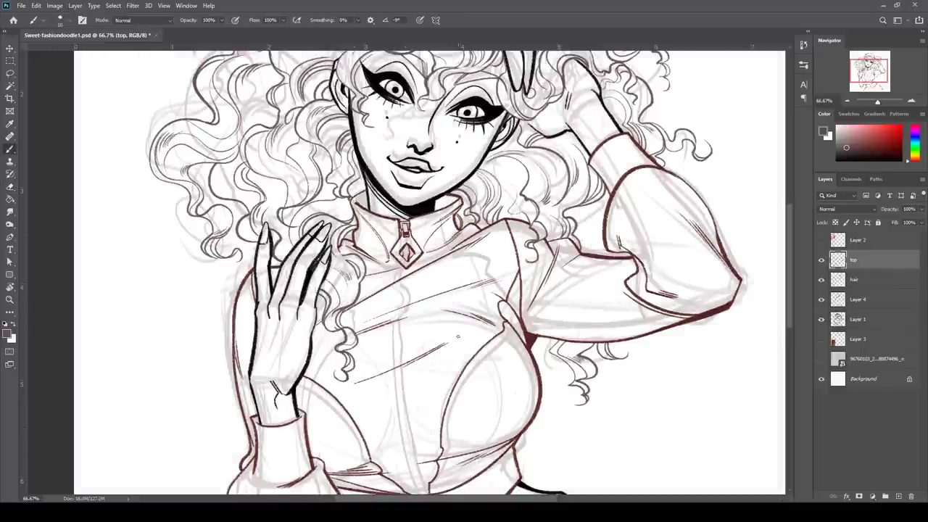
pyautogui.moveTo(397, 281)
pyautogui.mouseDown()
pyautogui.moveTo(406, 320)
pyautogui.moveTo(389, 233)
pyautogui.moveTo(395, 390)
pyautogui.mouseUp()
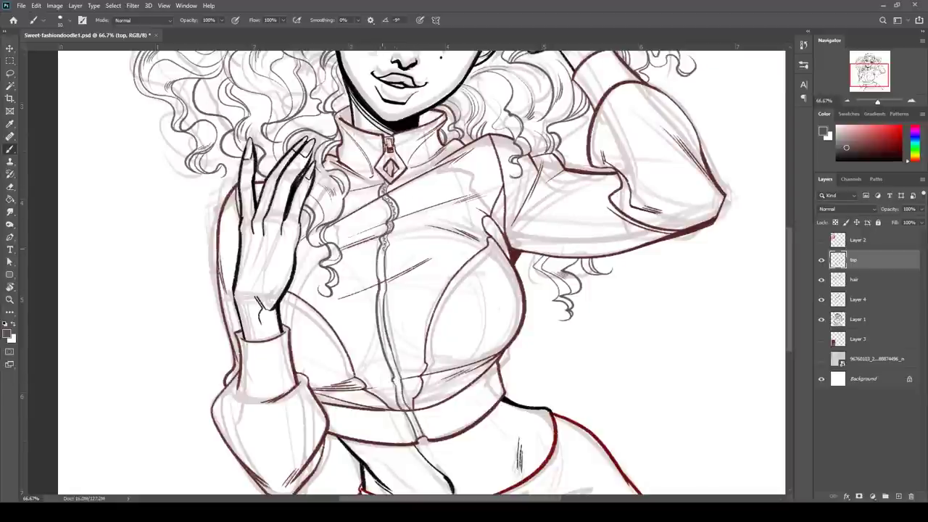
pyautogui.moveTo(381, 310); pyautogui.dragTo(386, 346)
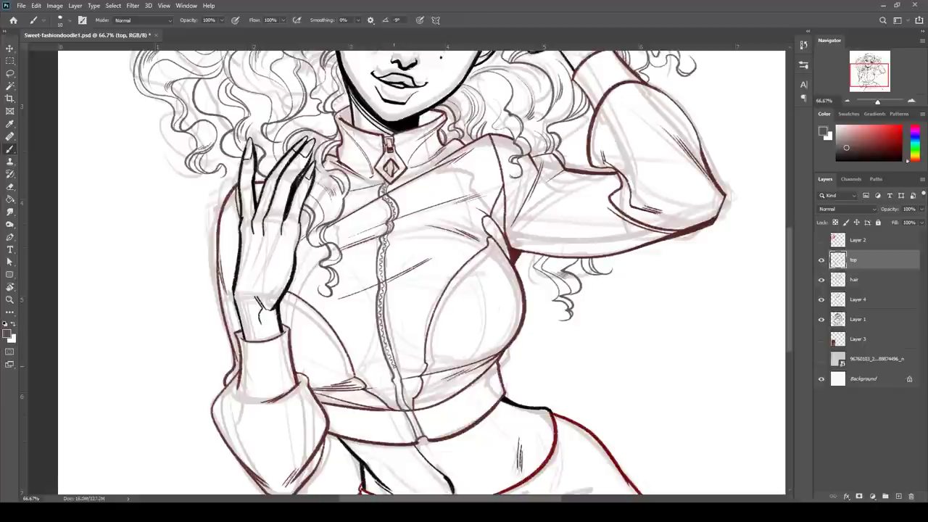
pyautogui.press('e')
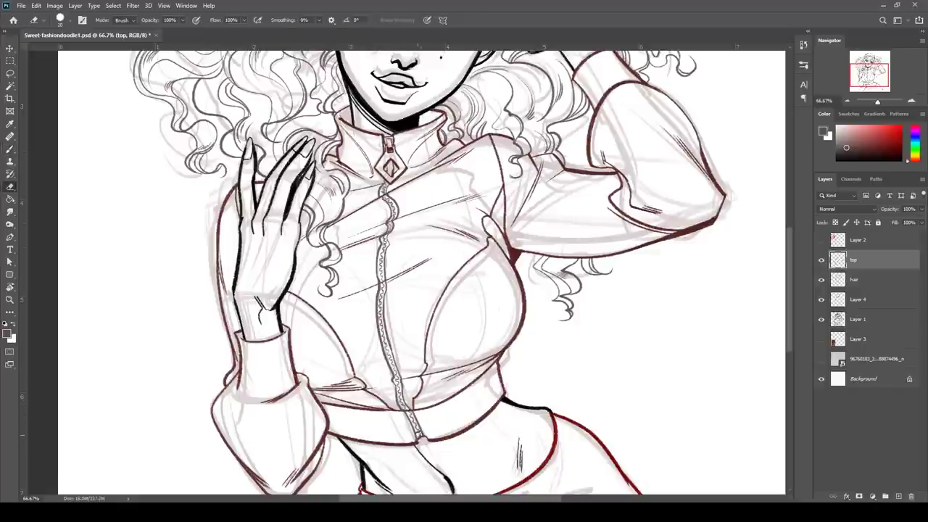
pyautogui.press('b')
# Refine the zipper pull at the collar and clean up the stray jacket lines around the zipper on the top layer
pyautogui.moveTo(431, 297); pyautogui.dragTo(402, 366)
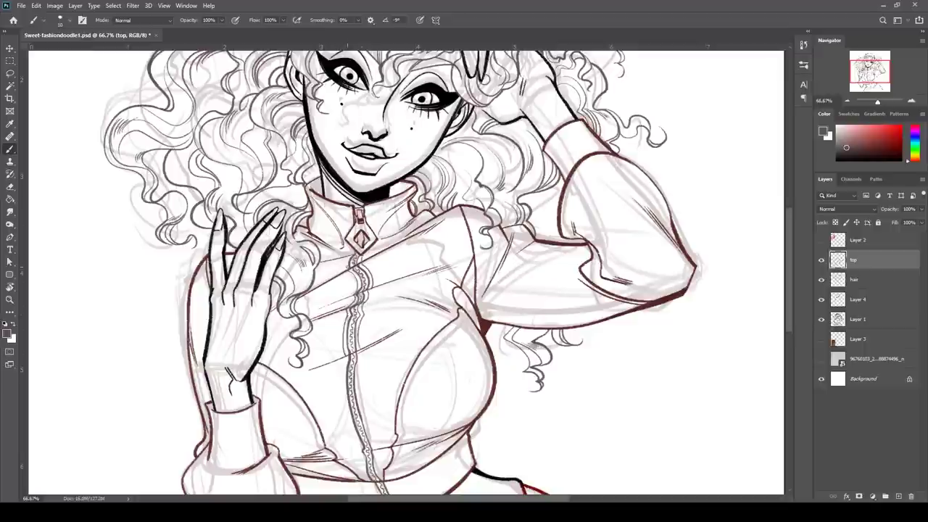
pyautogui.moveTo(354, 208); pyautogui.dragTo(352, 226)
pyautogui.moveTo(532, 438); pyautogui.dragTo(493, 309)
pyautogui.moveTo(307, 232); pyautogui.dragTo(323, 323)
pyautogui.hotkey('ctrl', 'z')
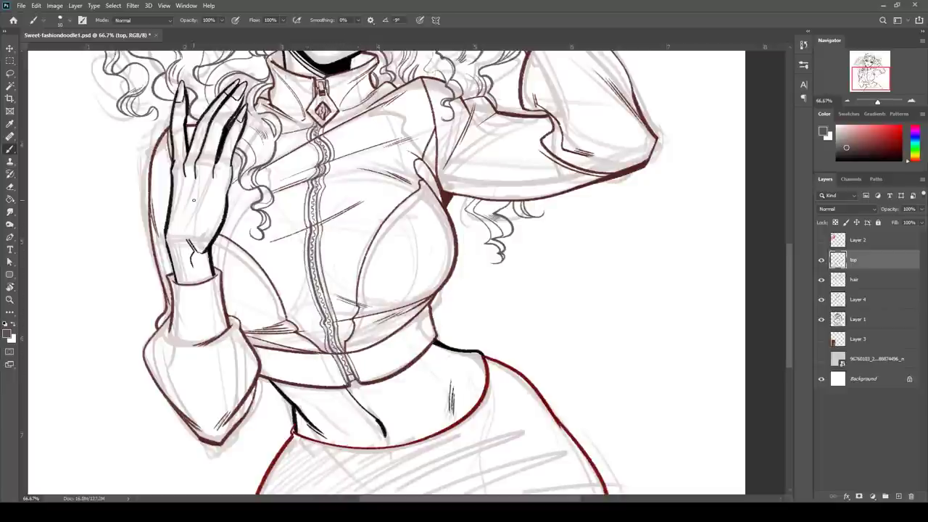
pyautogui.press('e')
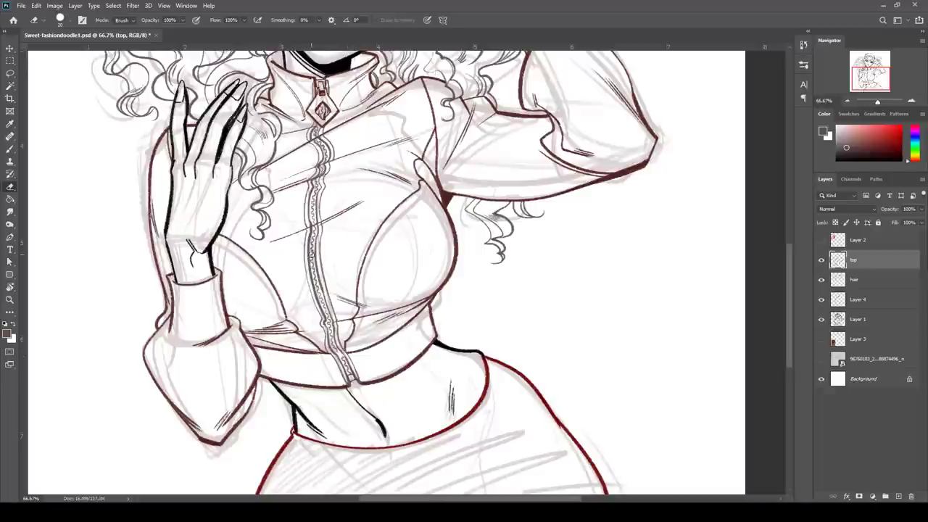
pyautogui.press('b')
pyautogui.moveTo(555, 363)
pyautogui.mouseDown()
pyautogui.moveTo(529, 451)
pyautogui.moveTo(560, 401)
pyautogui.mouseUp()
pyautogui.moveTo(545, 271); pyautogui.dragTo(523, 436)
# Hide the rough sketch on Layer 1 and check the line art on its own
pyautogui.click(821, 319)
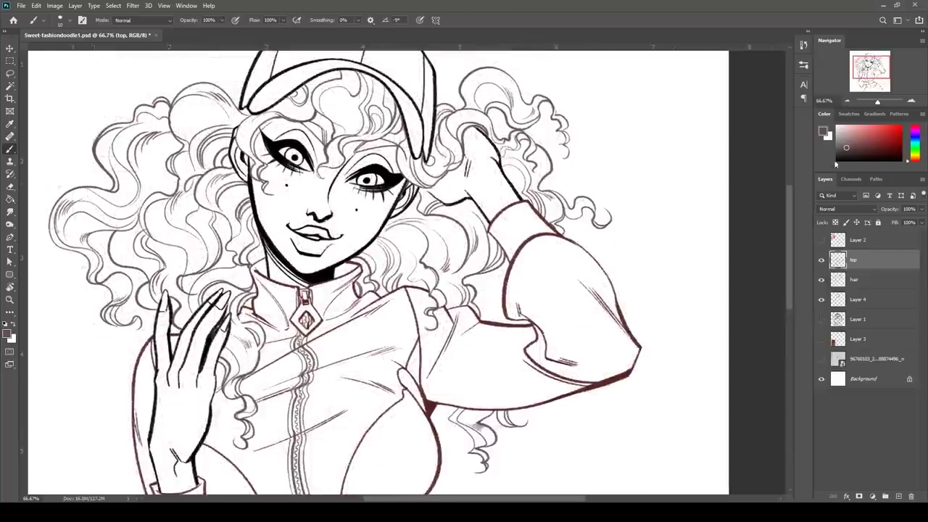
pyautogui.click(847, 101)
pyautogui.click(846, 101)
pyautogui.click(911, 101)
pyautogui.click(911, 101)
# Erase the beauty marks on both cheeks and redraw them in black on Layer 4, slightly farther apart
pyautogui.moveTo(505, 157); pyautogui.dragTo(502, 350)
pyautogui.click(877, 299)
pyautogui.press('e')
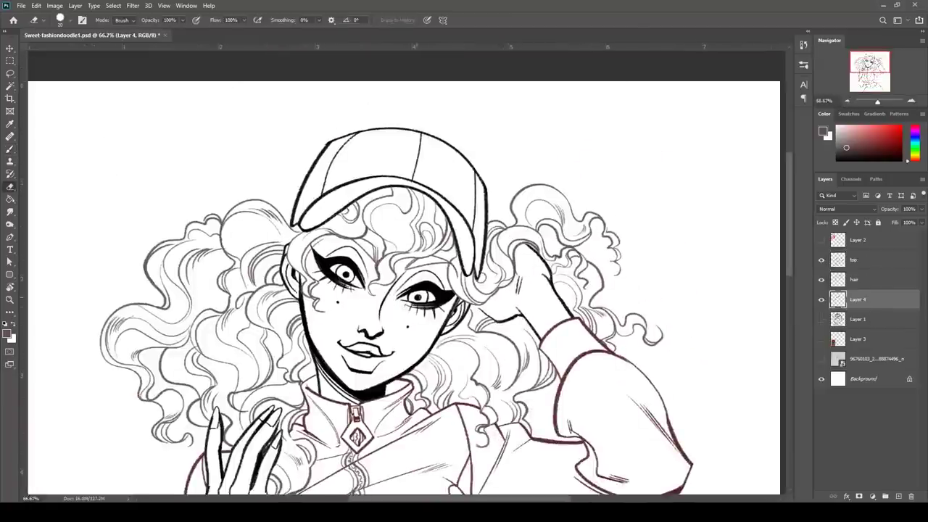
pyautogui.press('d')
pyautogui.press('b')
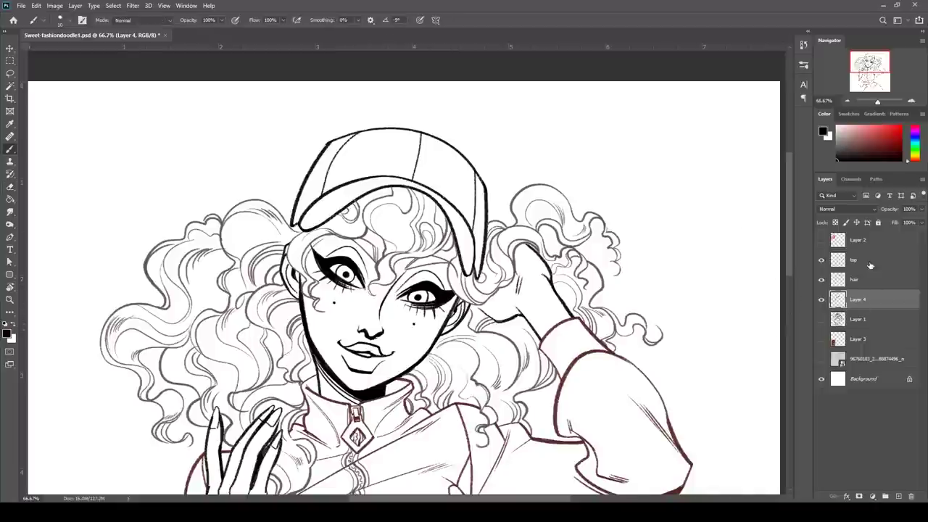
# Ink a loose curled lock rising beside the cap on the front-hand side, in dark grey-brown on the hair layer
pyautogui.click(869, 279)
pyautogui.moveTo(406, 217); pyautogui.dragTo(484, 309)
pyautogui.moveTo(250, 271); pyautogui.dragTo(356, 272)
pyautogui.hotkey('ctrl', 'z')
pyautogui.click(847, 149)
pyautogui.moveTo(264, 271); pyautogui.dragTo(361, 270)
pyautogui.hotkey('ctrl', 'z')
pyautogui.moveTo(262, 272)
pyautogui.mouseDown()
pyautogui.moveTo(290, 248)
pyautogui.moveTo(360, 287)
pyautogui.mouseUp()
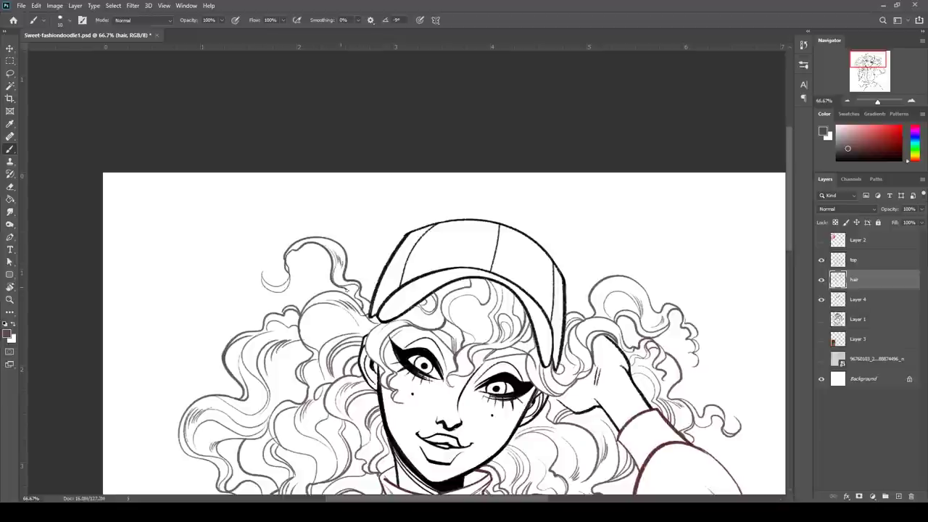
pyautogui.press('e')
pyautogui.press('b')
pyautogui.press('e')
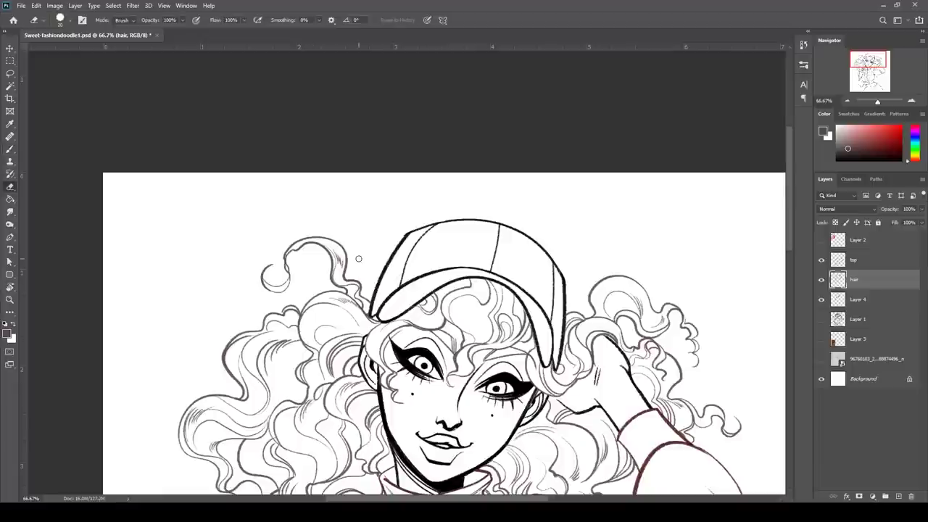
# Lasso the new loose curl beside the cap, scale it down toward the hair, and save the document
pyautogui.hotkey('ctrl', '-')
pyautogui.hotkey('ctrl', '-')
pyautogui.press('l')
pyautogui.click(846, 101)
pyautogui.click(846, 101)
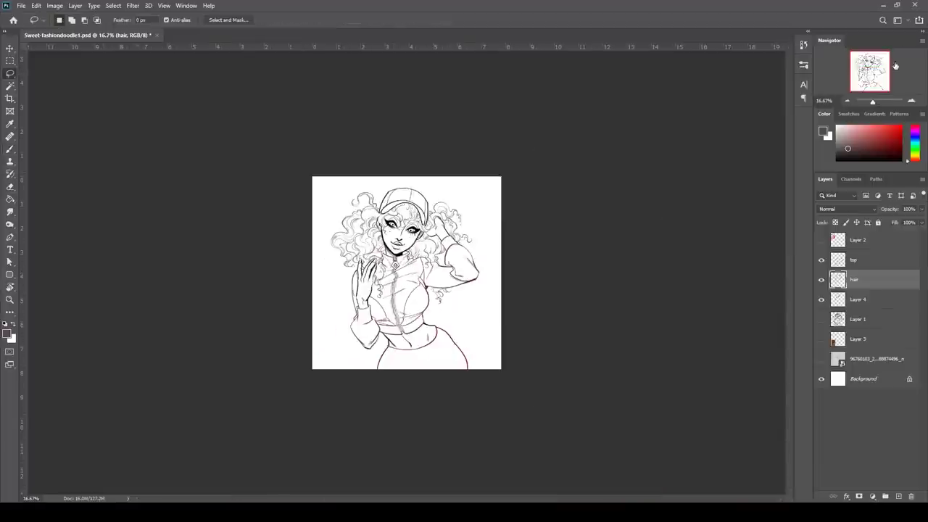
pyautogui.click(910, 101)
pyautogui.click(911, 100)
pyautogui.click(911, 101)
pyautogui.click(867, 58)
pyautogui.moveTo(292, 288); pyautogui.dragTo(352, 290)
pyautogui.hotkey('ctrl', 't')
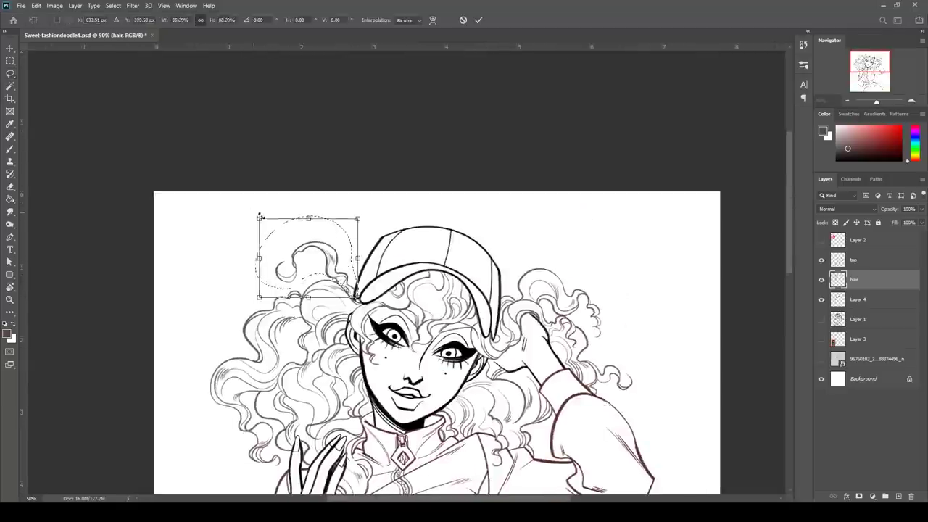
pyautogui.moveTo(260, 217); pyautogui.dragTo(286, 238)
pyautogui.press('Return')
pyautogui.hotkey('ctrl', 'd')
pyautogui.hotkey('ctrl', 's')
pyautogui.press('e')
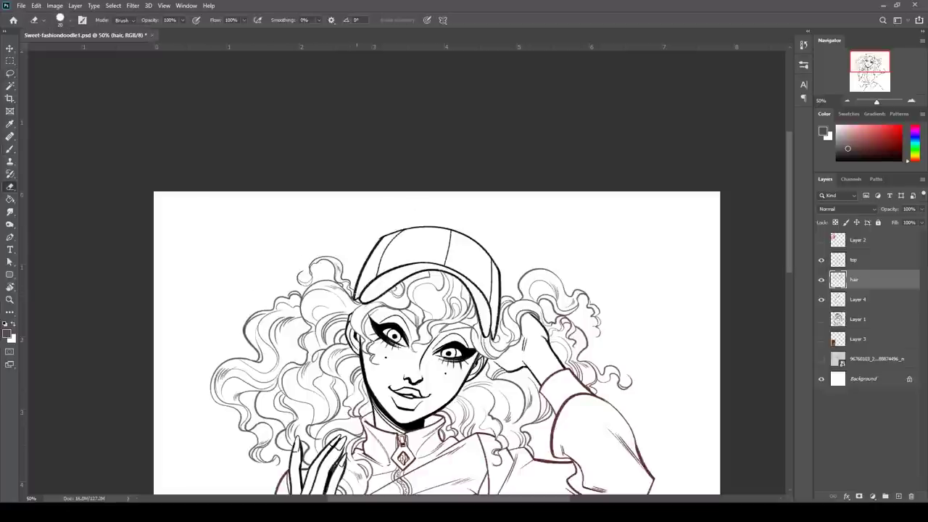
pyautogui.press('b')
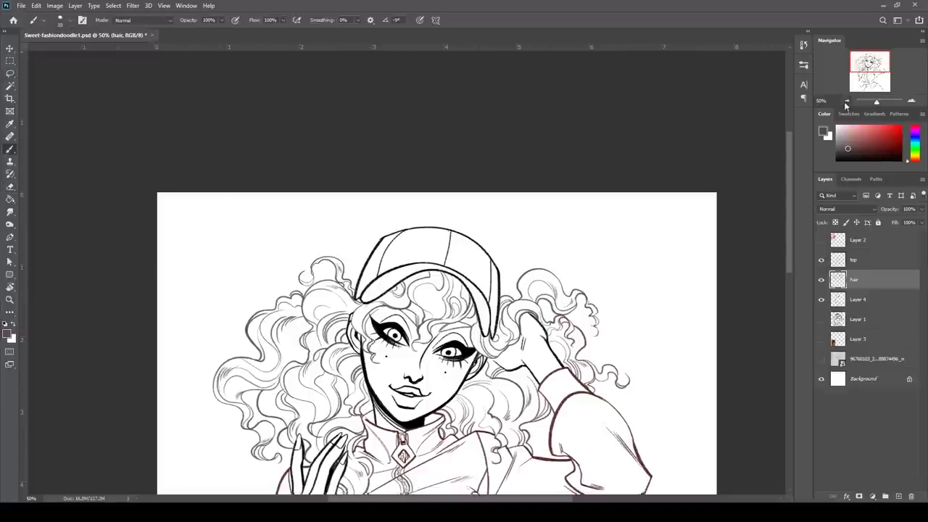
# Show the reference photo on Layer 3 and move it higher on the canvas
pyautogui.hotkey('ctrl', '-')
pyautogui.hotkey('ctrl', '-')
pyautogui.click(14, 97)
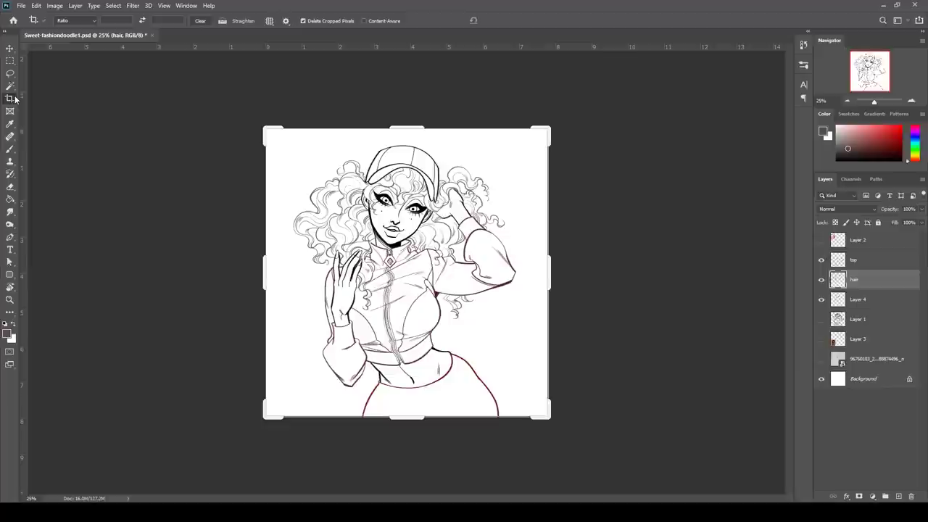
pyautogui.click(822, 339)
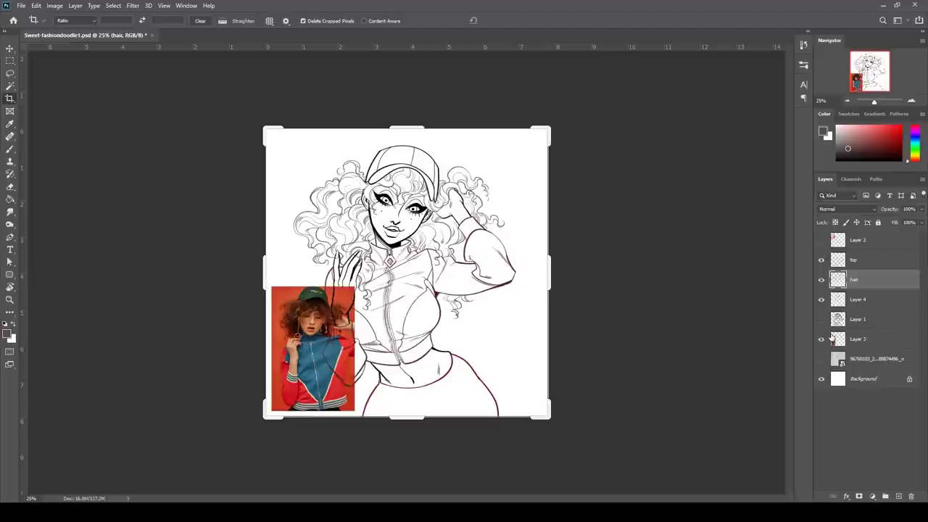
pyautogui.click(865, 340)
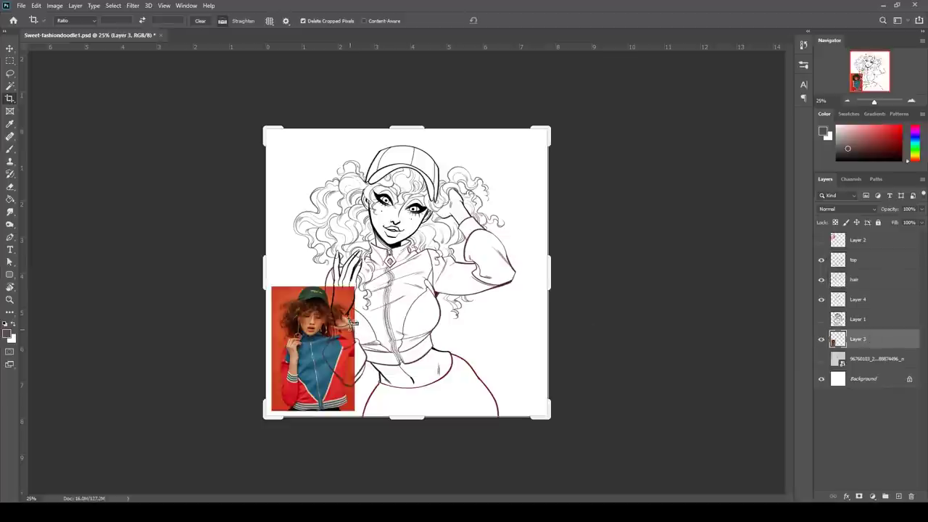
pyautogui.moveTo(350, 320); pyautogui.dragTo(352, 327)
pyautogui.click(11, 149)
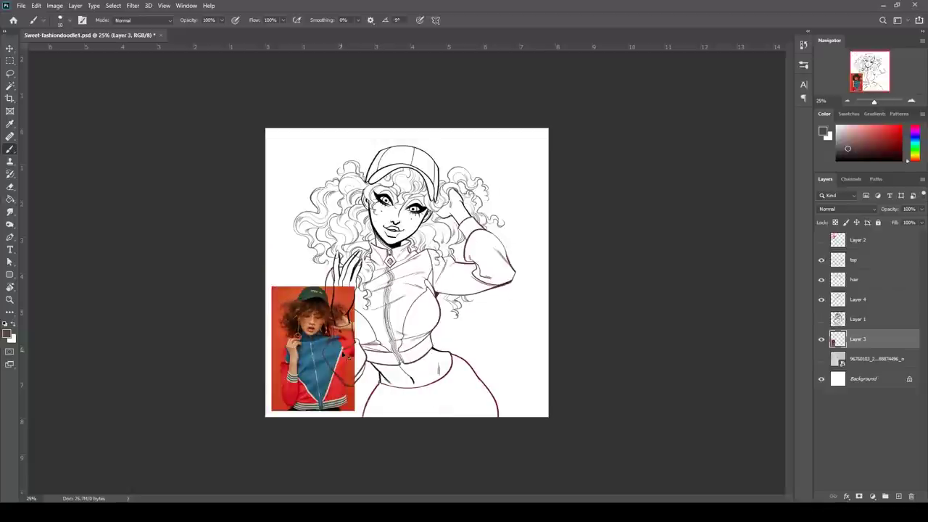
pyautogui.moveTo(347, 355); pyautogui.dragTo(347, 316)
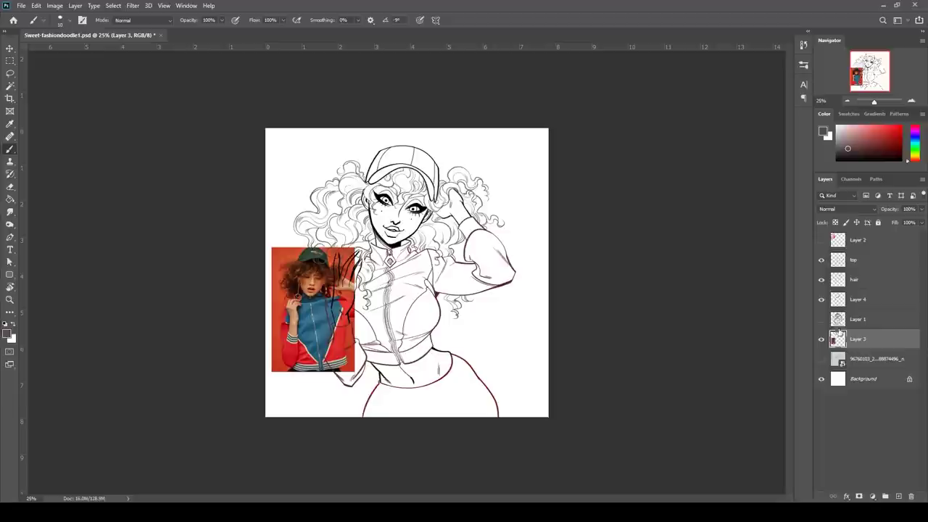
# Crop the canvas tighter around the figure by trimming the bottom edge and both sides
pyautogui.click(10, 99)
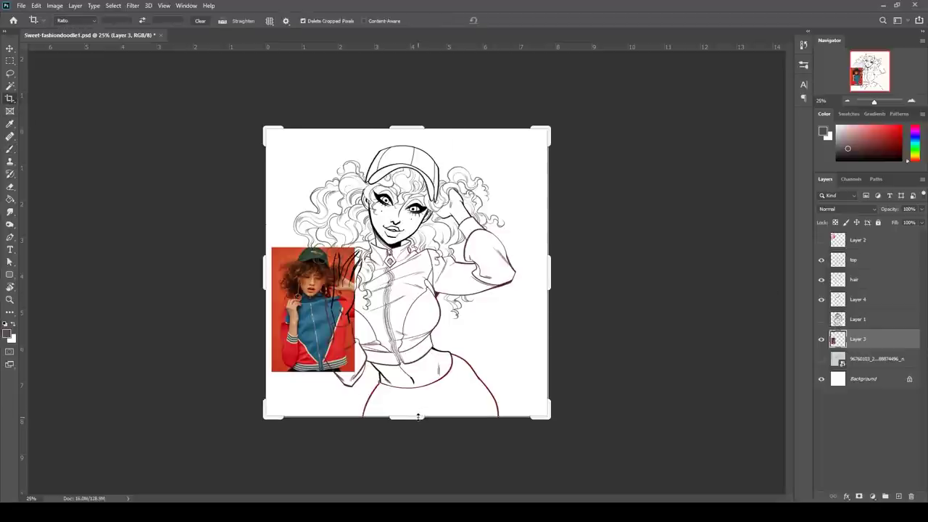
pyautogui.moveTo(417, 416); pyautogui.dragTo(420, 395)
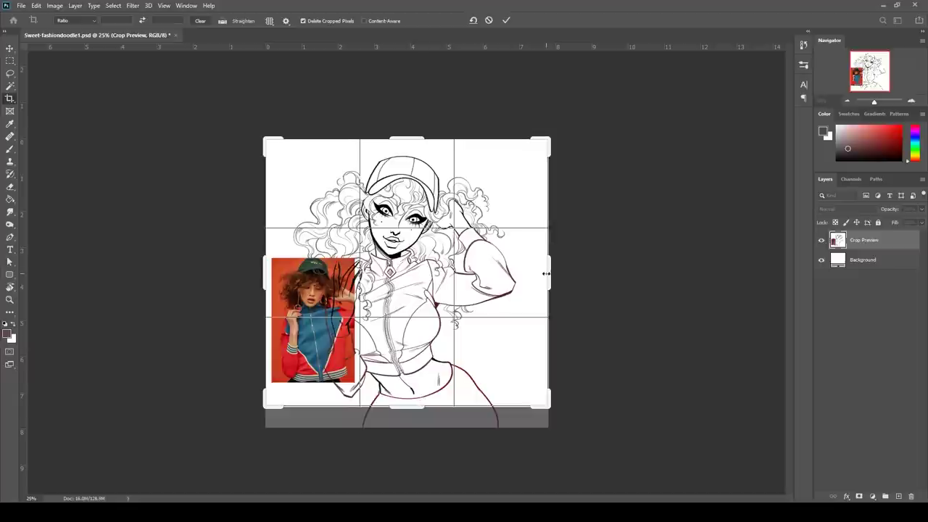
pyautogui.moveTo(546, 273); pyautogui.dragTo(539, 273)
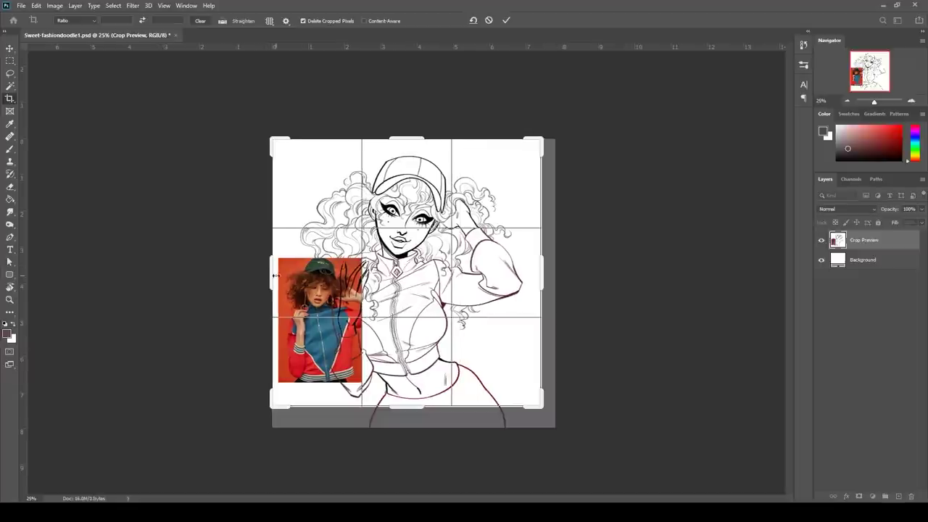
pyautogui.moveTo(276, 274); pyautogui.dragTo(270, 268)
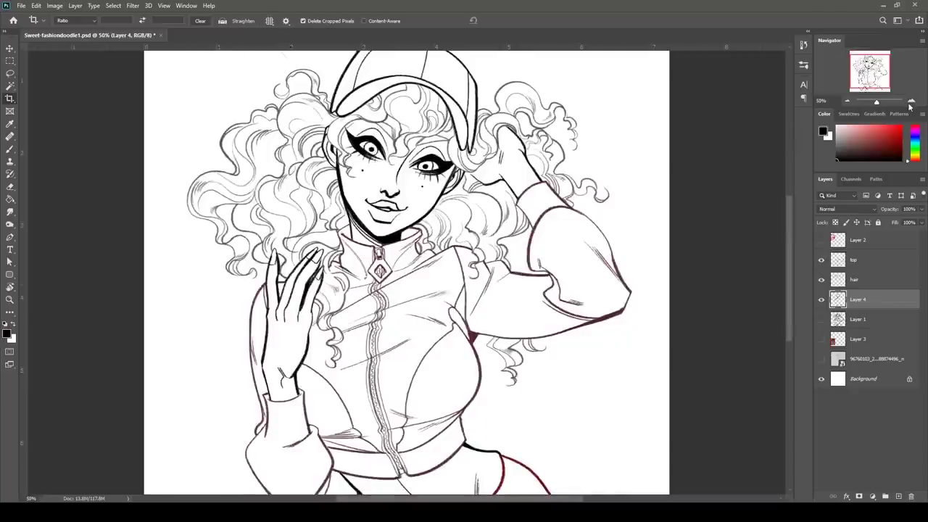
pyautogui.press('b')
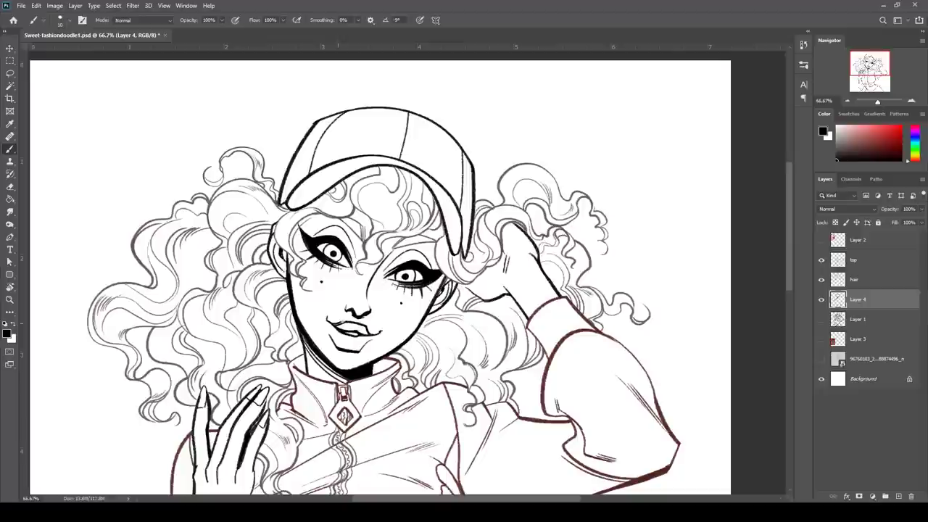
# Erase and redraw the pupils in both eyes in black on Layer 4, and save the document
pyautogui.press('e')
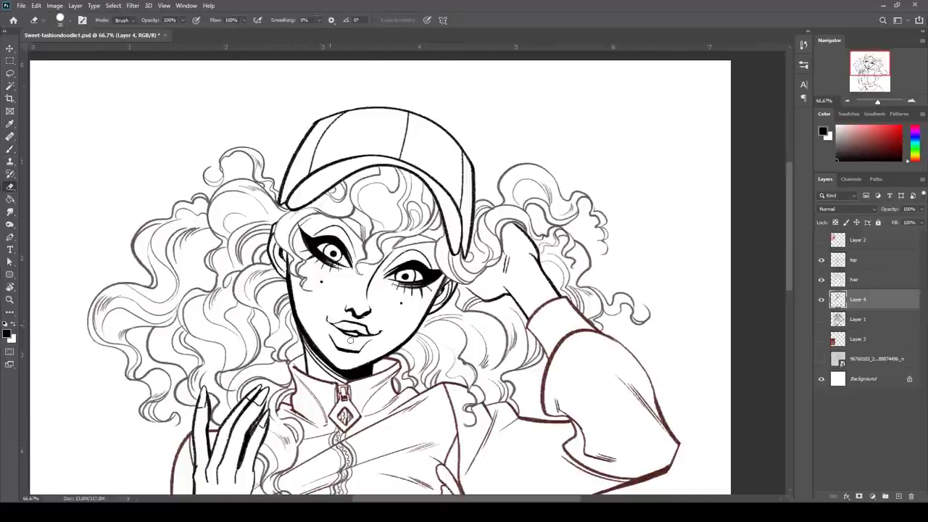
pyautogui.press('b')
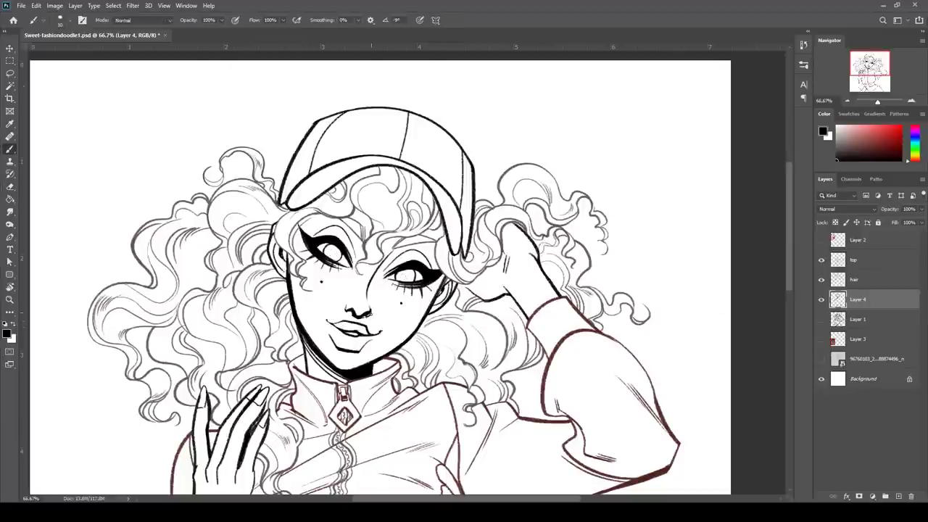
pyautogui.moveTo(406, 276); pyautogui.dragTo(407, 276)
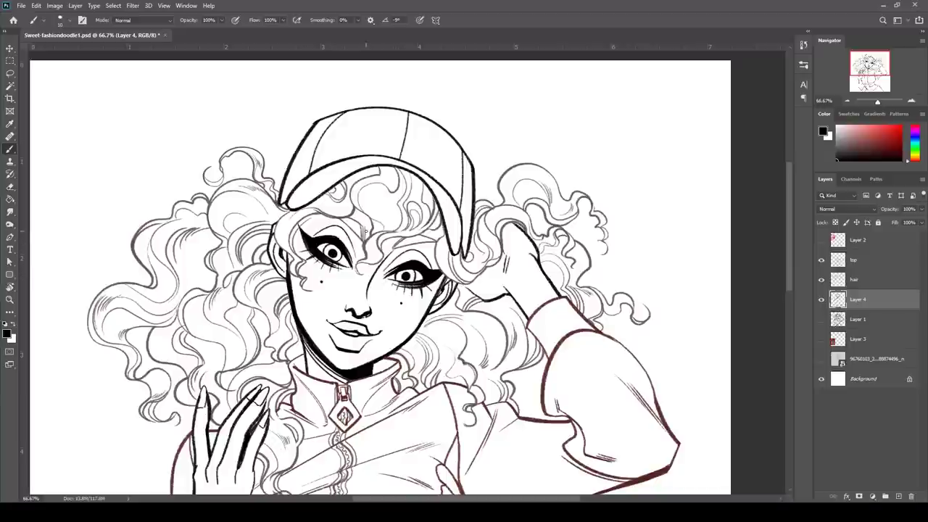
pyautogui.press('e')
pyautogui.press('b')
pyautogui.press('e')
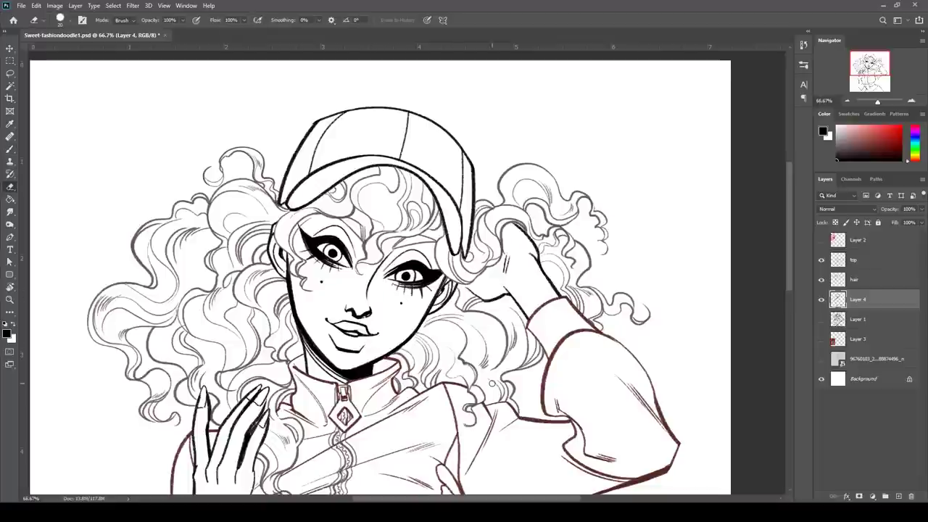
pyautogui.press('b')
pyautogui.click(333, 253)
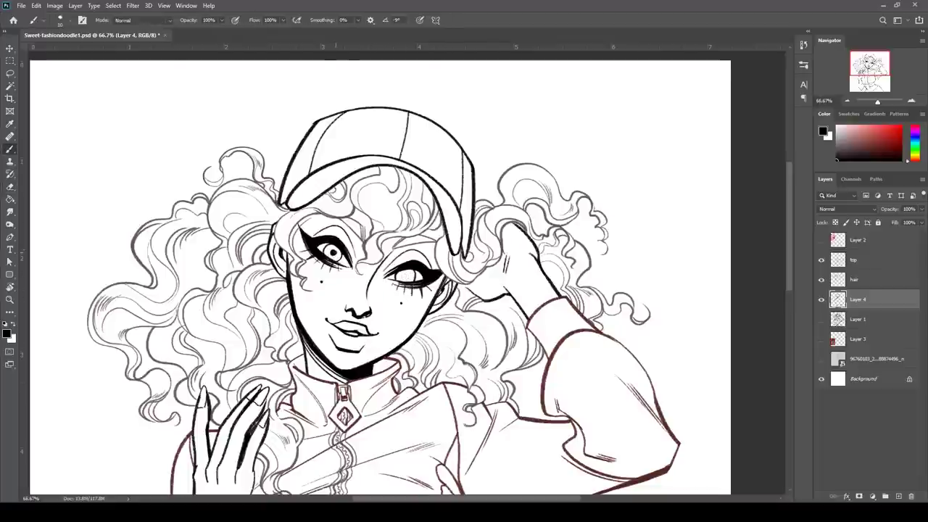
pyautogui.doubleClick(846, 100)
pyautogui.hotkey('ctrl', 's')
# Duplicate the top, hair and Layer 4 line-art layers and merge the copies into one layer
pyautogui.click(863, 259)
pyautogui.keyDown('shift'); pyautogui.click(862, 299); pyautogui.keyUp('shift')
pyautogui.moveTo(862, 299); pyautogui.dragTo(899, 496)
pyautogui.hotkey('ctrl', 'e')
# Select the empty area around the figure with the Magic Wand and fill the figure's silhouette grey-brown on a layer beneath the line art
pyautogui.press('w')
pyautogui.click(551, 133)
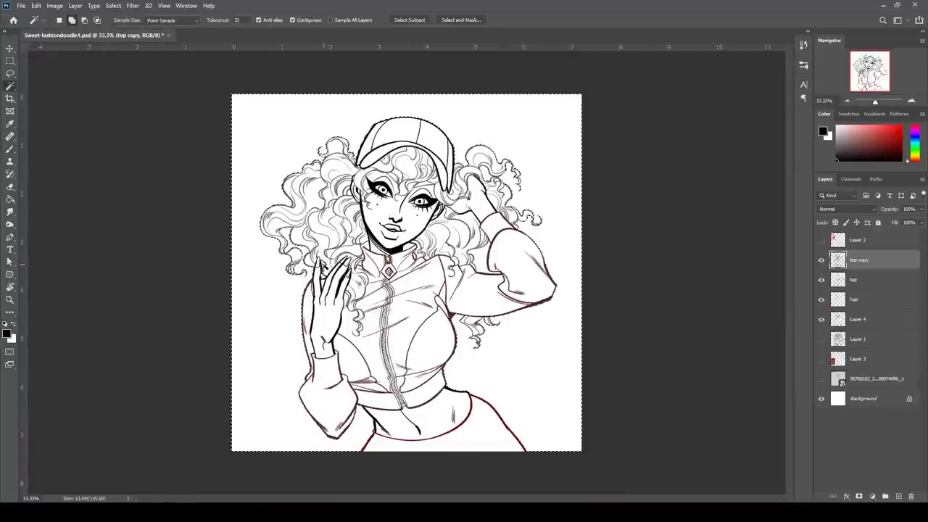
pyautogui.hotkey('ctrl', '+')
pyautogui.hotkey('ctrl', '+')
pyautogui.scroll(5, 296, 166)
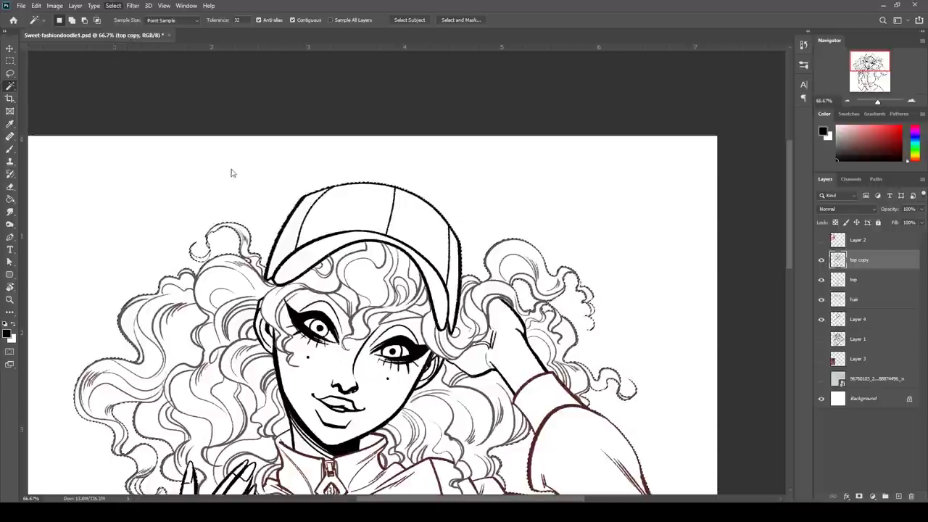
pyautogui.hotkey('ctrl', 'd')
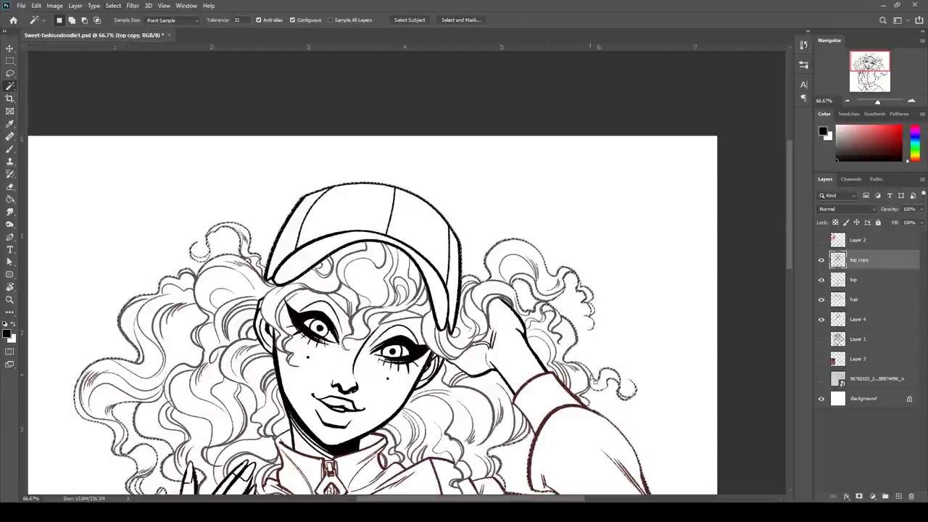
pyautogui.click(861, 339)
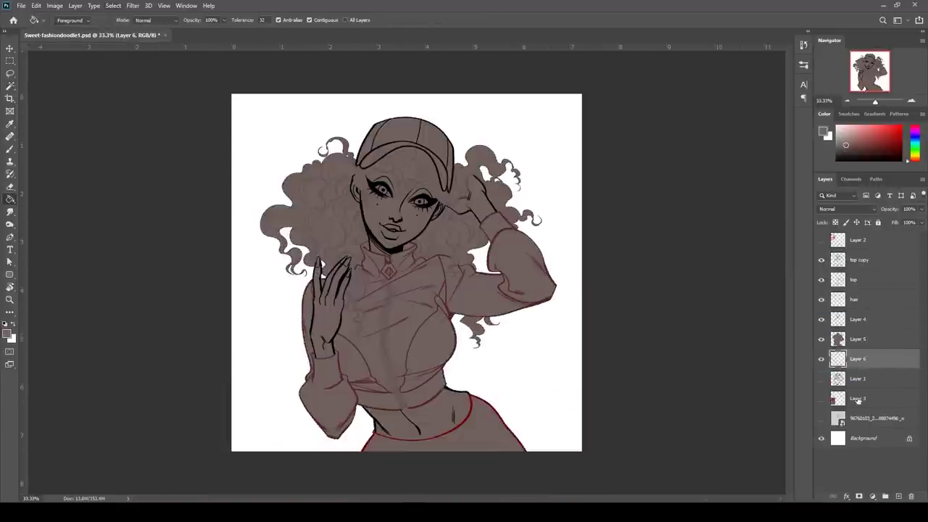
# Fill Layer 6, beneath the silhouette, with orange-red as the background using the Paint Bucket
pyautogui.press('g')
pyautogui.click(879, 378)
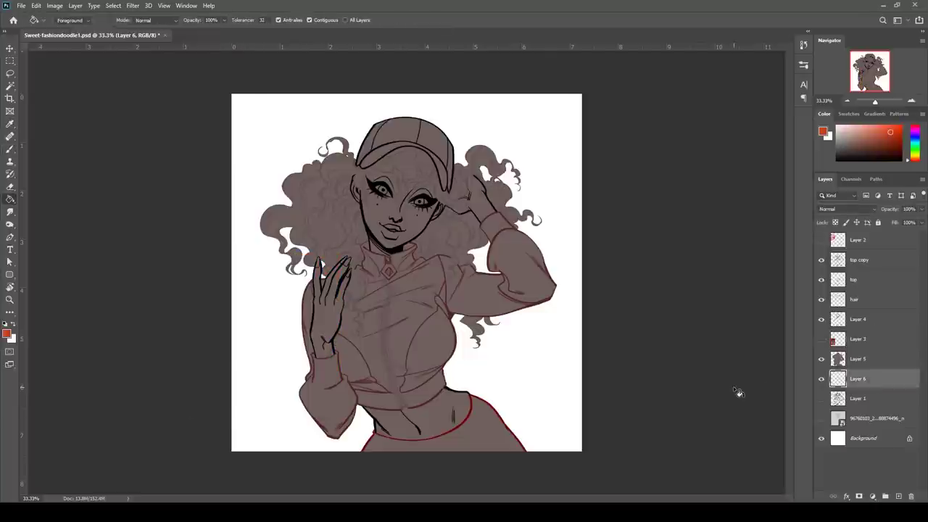
pyautogui.click(556, 381)
# Load the silhouette on Layer 5 as a selection and paint the whole figure white
pyautogui.click(857, 359)
pyautogui.keyDown('ctrl'); pyautogui.click(838, 359); pyautogui.keyUp('ctrl')
pyautogui.press('b')
pyautogui.click(837, 126)
pyautogui.moveTo(347, 167)
pyautogui.mouseDown()
pyautogui.moveTo(500, 239)
pyautogui.moveTo(449, 428)
pyautogui.mouseUp()
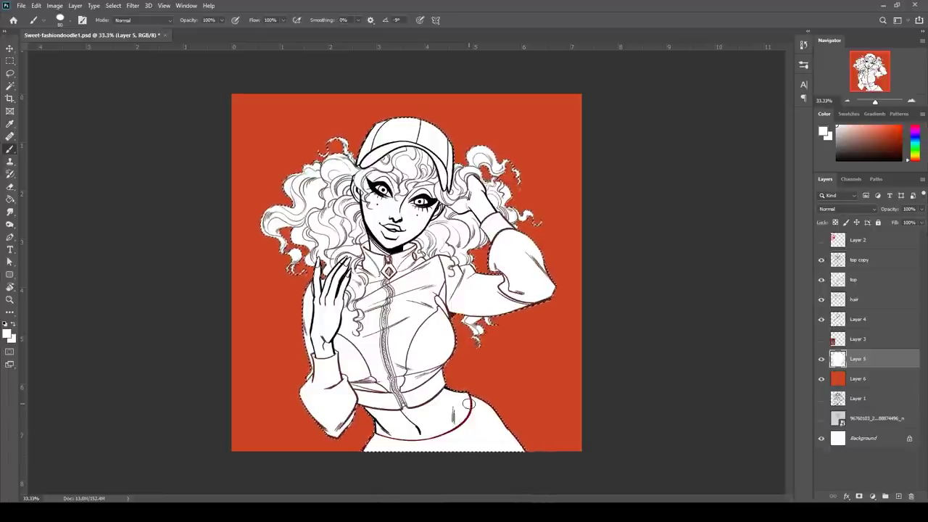
pyautogui.hotkey('ctrl', 'd')
# Hide the merged top copy layer and lock transparent pixels on the top, hair and Layer 4 line-art layers
pyautogui.click(859, 260)
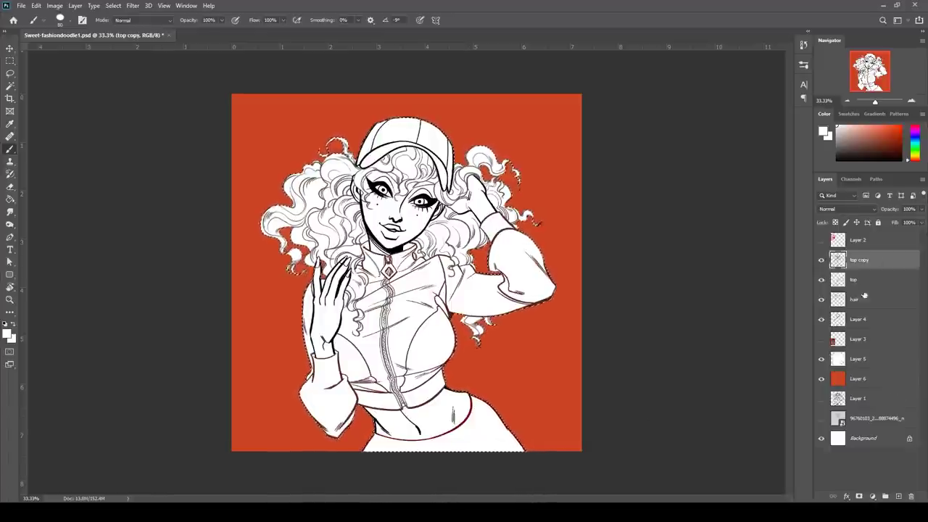
pyautogui.click(821, 259)
pyautogui.click(855, 280)
pyautogui.click(835, 223)
# Recolour the curly hair's line art on the hair layer to light grey
pyautogui.click(859, 297)
pyautogui.click(844, 138)
pyautogui.moveTo(289, 189); pyautogui.dragTo(355, 312)
pyautogui.moveTo(431, 246); pyautogui.dragTo(496, 174)
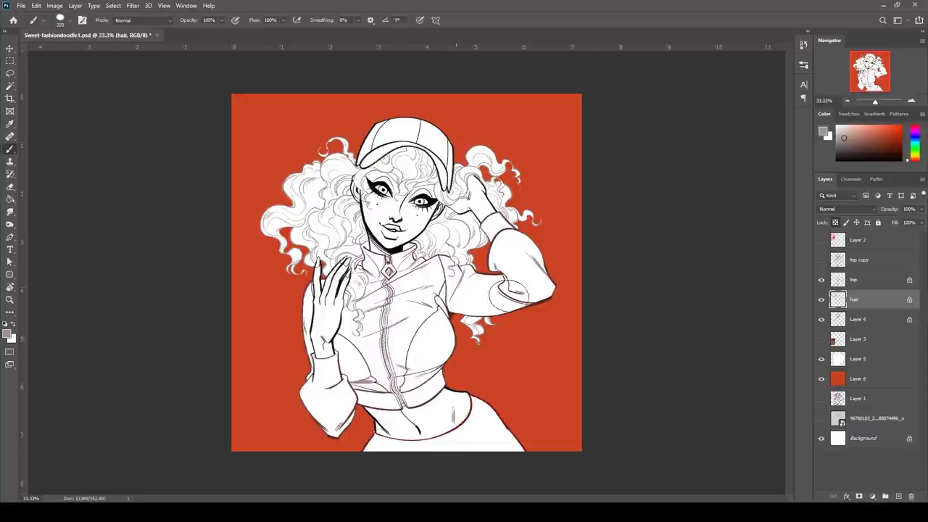
# Add a layer above the white silhouette, load the silhouette selection, and paint the raised hand's skin grey-brown with brush flow at 76%
pyautogui.click(849, 144)
pyautogui.hotkey('ctrl', '+')
pyautogui.hotkey('ctrl', '+')
pyautogui.click(898, 496)
pyautogui.moveTo(862, 299); pyautogui.dragTo(864, 371)
pyautogui.keyDown('ctrl'); pyautogui.click(837, 379); pyautogui.keyUp('ctrl')
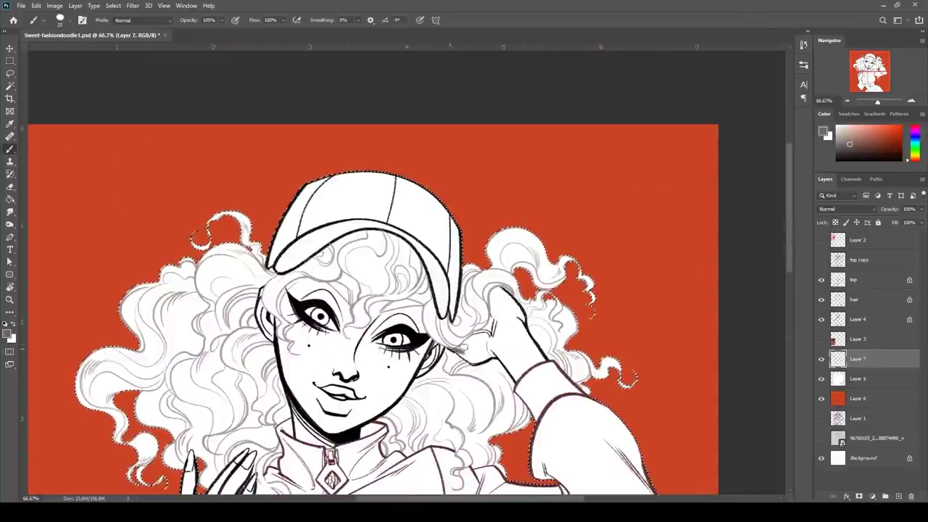
pyautogui.press(']')
pyautogui.moveTo(459, 350); pyautogui.dragTo(475, 339)
pyautogui.moveTo(255, 20); pyautogui.dragTo(237, 20)
pyautogui.moveTo(481, 337)
pyautogui.mouseDown()
pyautogui.moveTo(512, 331)
pyautogui.moveTo(508, 369)
pyautogui.moveTo(535, 358)
pyautogui.mouseUp()
pyautogui.moveTo(516, 313); pyautogui.dragTo(498, 296)
# Paint the face, ears and neck in the grey-brown skin tone, leaving the eyes, lips and hair strands white
pyautogui.press('[')
pyautogui.moveTo(262, 289)
pyautogui.mouseDown()
pyautogui.moveTo(268, 334)
pyautogui.moveTo(301, 287)
pyautogui.moveTo(295, 355)
pyautogui.moveTo(283, 348)
pyautogui.moveTo(322, 416)
pyautogui.moveTo(352, 380)
pyautogui.moveTo(308, 370)
pyautogui.moveTo(341, 326)
pyautogui.moveTo(319, 290)
pyautogui.moveTo(347, 279)
pyautogui.moveTo(323, 257)
pyautogui.mouseUp()
pyautogui.press('e')
pyautogui.press('b')
pyautogui.moveTo(331, 303)
pyautogui.mouseDown()
pyautogui.moveTo(353, 341)
pyautogui.moveTo(343, 335)
pyautogui.moveTo(366, 328)
pyautogui.moveTo(376, 309)
pyautogui.moveTo(367, 332)
pyautogui.moveTo(407, 315)
pyautogui.moveTo(423, 330)
pyautogui.moveTo(425, 368)
pyautogui.moveTo(374, 401)
pyautogui.mouseUp()
pyautogui.press('e')
pyautogui.press('b')
pyautogui.moveTo(377, 362)
pyautogui.mouseDown()
pyautogui.moveTo(363, 414)
pyautogui.moveTo(318, 424)
pyautogui.moveTo(328, 446)
pyautogui.moveTo(304, 417)
pyautogui.moveTo(335, 421)
pyautogui.mouseUp()
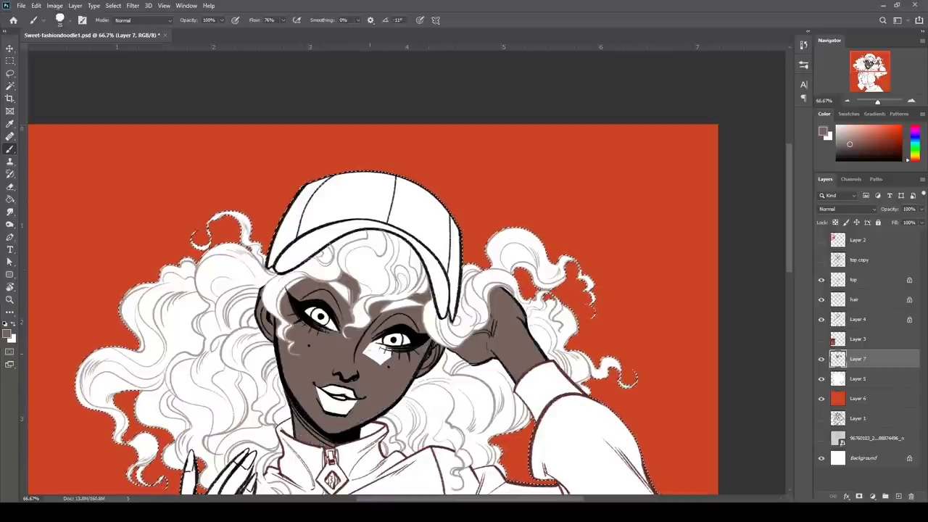
pyautogui.moveTo(384, 347); pyautogui.dragTo(374, 360)
pyautogui.moveTo(389, 317); pyautogui.dragTo(395, 153)
# Paint the front hand and fingers in the grey-brown skin tone, leaving the nails white
pyautogui.moveTo(192, 362)
pyautogui.mouseDown()
pyautogui.moveTo(194, 304)
pyautogui.moveTo(196, 385)
pyautogui.moveTo(232, 312)
pyautogui.moveTo(217, 417)
pyautogui.moveTo(250, 347)
pyautogui.moveTo(248, 311)
pyautogui.moveTo(259, 311)
pyautogui.mouseUp()
pyautogui.hotkey('ctrl', 'z')
pyautogui.press('e')
pyautogui.press('b')
pyautogui.moveTo(239, 435); pyautogui.dragTo(245, 328)
pyautogui.moveTo(202, 381); pyautogui.dragTo(232, 374)
pyautogui.moveTo(199, 371)
pyautogui.mouseDown()
pyautogui.moveTo(191, 335)
pyautogui.moveTo(200, 297)
pyautogui.moveTo(226, 366)
pyautogui.moveTo(237, 317)
pyautogui.mouseUp()
# Paint the bare midriff in the grey-brown skin tone and touch up the skin between the bangs
pyautogui.moveTo(565, 424); pyautogui.dragTo(413, 285)
pyautogui.moveTo(173, 384)
pyautogui.mouseDown()
pyautogui.moveTo(246, 395)
pyautogui.moveTo(229, 355)
pyautogui.moveTo(254, 382)
pyautogui.moveTo(247, 347)
pyautogui.moveTo(333, 319)
pyautogui.moveTo(298, 383)
pyautogui.moveTo(343, 362)
pyautogui.mouseUp()
pyautogui.moveTo(483, 209)
pyautogui.mouseDown()
pyautogui.moveTo(548, 474)
pyautogui.moveTo(603, 519)
pyautogui.mouseUp()
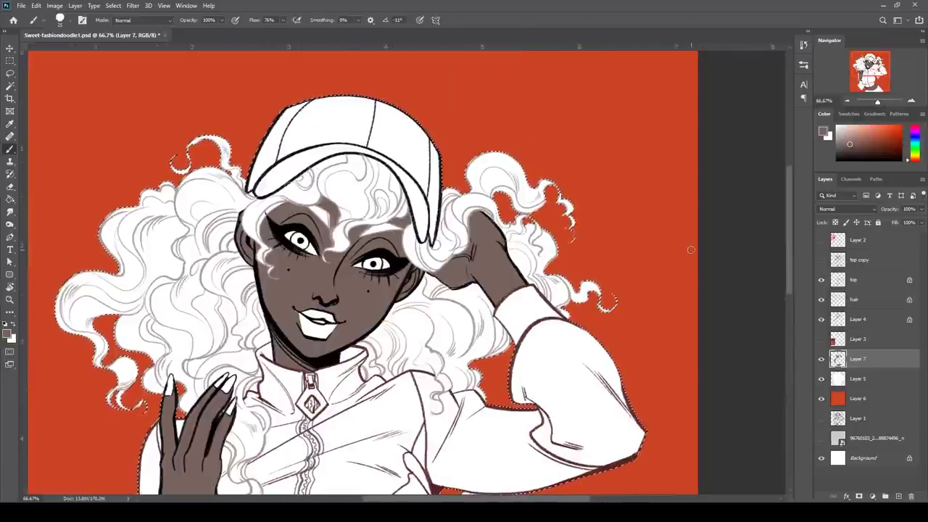
pyautogui.moveTo(380, 204); pyautogui.dragTo(384, 212)
pyautogui.hotkey('ctrl', '-')
pyautogui.hotkey('ctrl', '-')
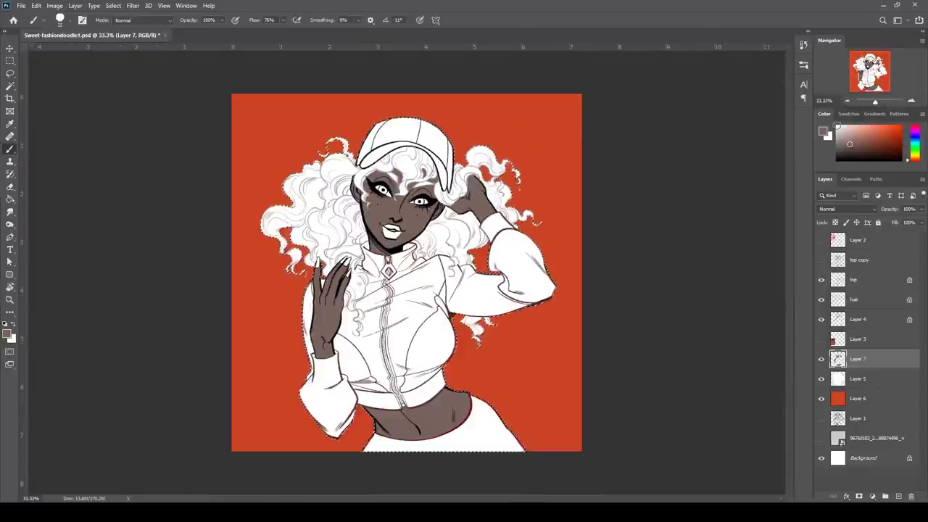
# Recolour the line art around the skin on Layer 4 to dark brown
pyautogui.click(852, 152)
pyautogui.click(858, 320)
pyautogui.hotkey('ctrl', 'd')
pyautogui.hotkey('ctrl', '+')
pyautogui.moveTo(272, 251)
pyautogui.mouseDown()
pyautogui.moveTo(319, 317)
pyautogui.moveTo(297, 369)
pyautogui.mouseUp()
pyautogui.moveTo(263, 399)
pyautogui.mouseDown()
pyautogui.moveTo(268, 320)
pyautogui.moveTo(185, 304)
pyautogui.mouseUp()
pyautogui.moveTo(244, 378); pyautogui.dragTo(261, 415)
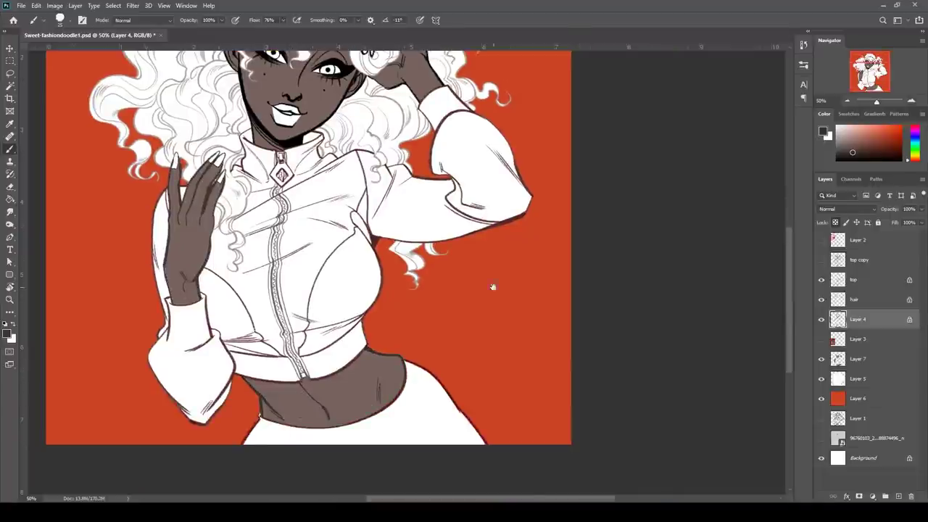
pyautogui.moveTo(492, 286); pyautogui.dragTo(463, 460)
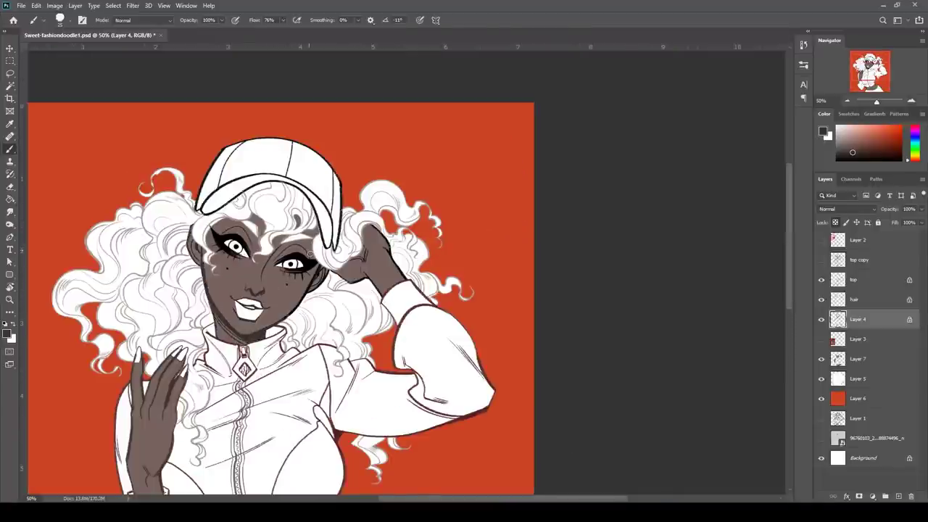
pyautogui.moveTo(392, 261); pyautogui.dragTo(446, 189)
# Show the reference photo on Layer 3, sample the jacket's blue from it, and hide the photo
pyautogui.click(821, 339)
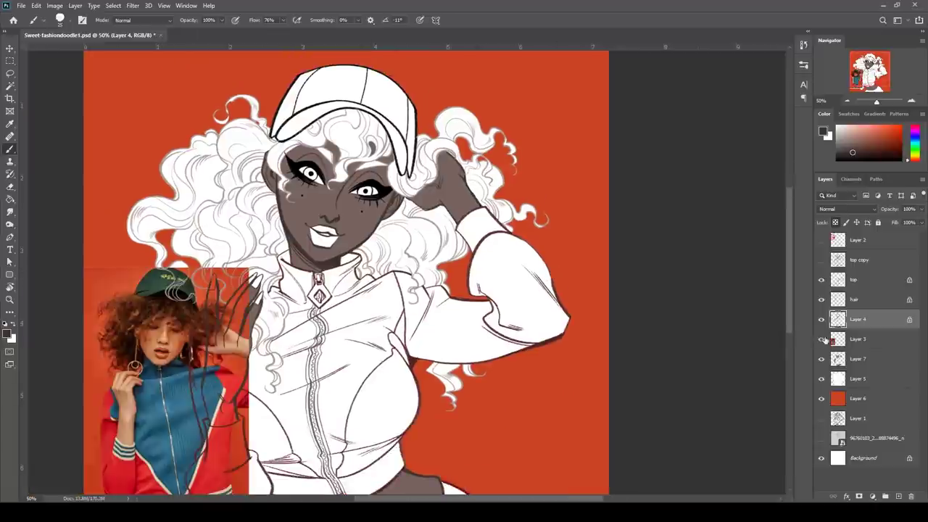
pyautogui.press('i')
pyautogui.click(202, 398)
pyautogui.click(821, 338)
pyautogui.moveTo(549, 280); pyautogui.dragTo(516, 421)
# Add a layer named "hat" above the skin colour layer and rename Layer 7 as "skin"
pyautogui.click(862, 362)
pyautogui.click(898, 496)
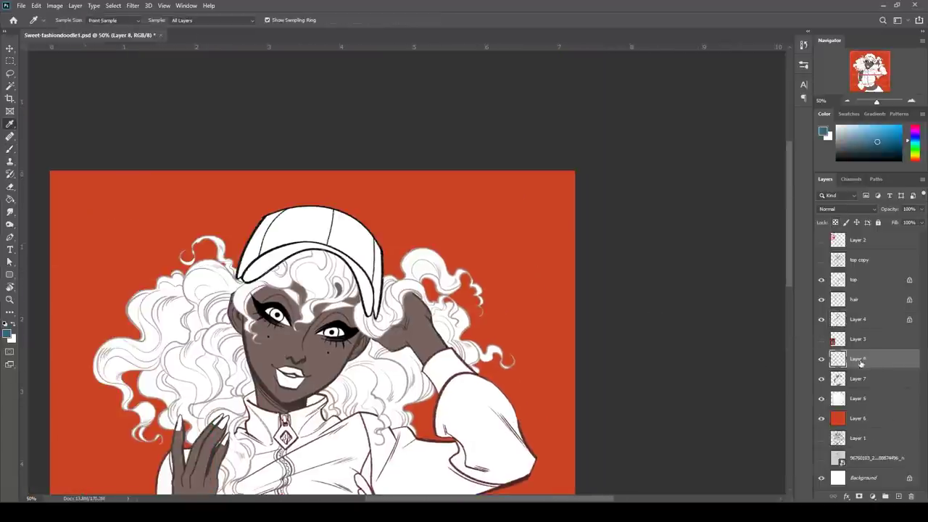
pyautogui.doubleClick(857, 359)
pyautogui.write('hat')
pyautogui.doubleClick(858, 379)
pyautogui.write('skin')
pyautogui.press('Return')
pyautogui.hotkey('ctrl', 'z')
# Load the figure silhouette as a selection and paint the cap and its brim with the sampled blue on the hat layer
pyautogui.keyDown('ctrl'); pyautogui.click(838, 398); pyautogui.keyUp('ctrl')
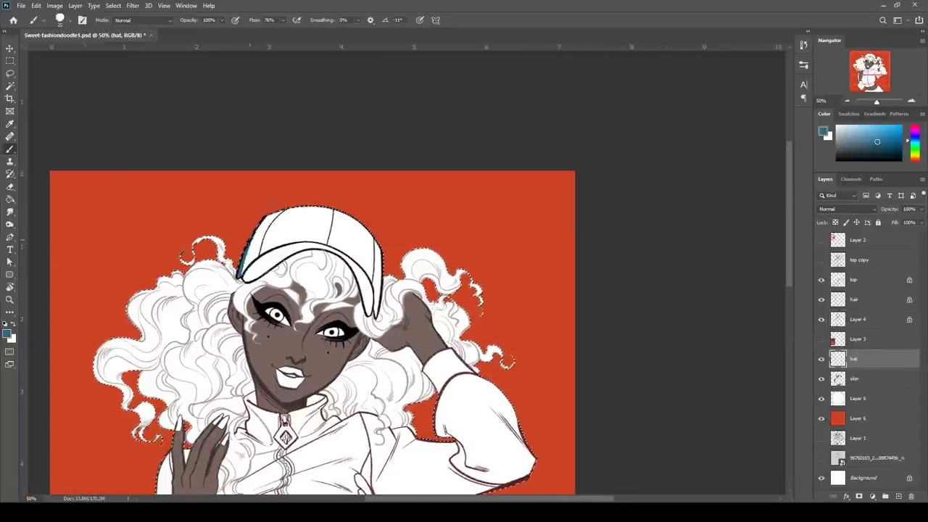
pyautogui.moveTo(271, 217)
pyautogui.mouseDown()
pyautogui.moveTo(290, 252)
pyautogui.moveTo(296, 231)
pyautogui.moveTo(358, 266)
pyautogui.moveTo(371, 308)
pyautogui.moveTo(376, 284)
pyautogui.mouseUp()
pyautogui.moveTo(468, 434)
pyautogui.mouseDown()
pyautogui.moveTo(488, 247)
pyautogui.moveTo(503, 267)
pyautogui.mouseUp()
# Paint the jacket's front panel on the raised-arm side in a lighter blue, and outline the opposite panel's lower edge
pyautogui.click(872, 136)
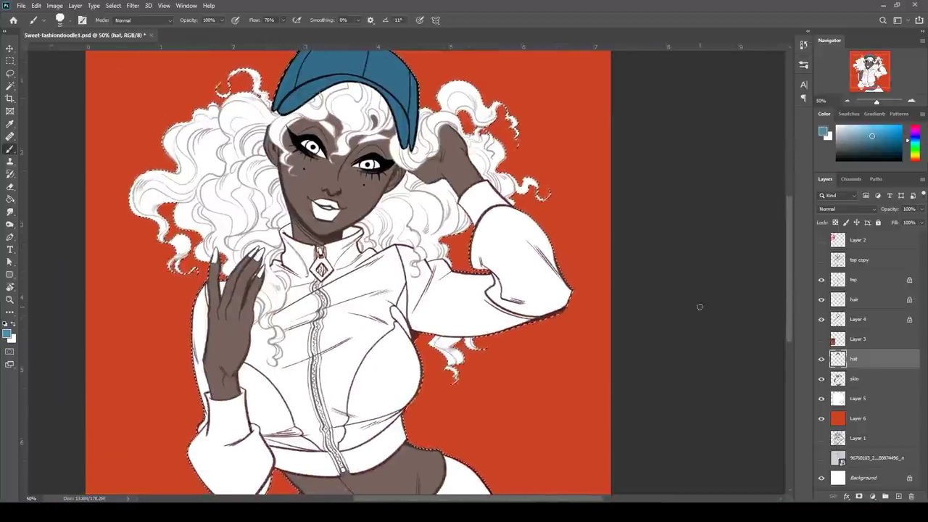
pyautogui.moveTo(247, 362); pyautogui.dragTo(321, 448)
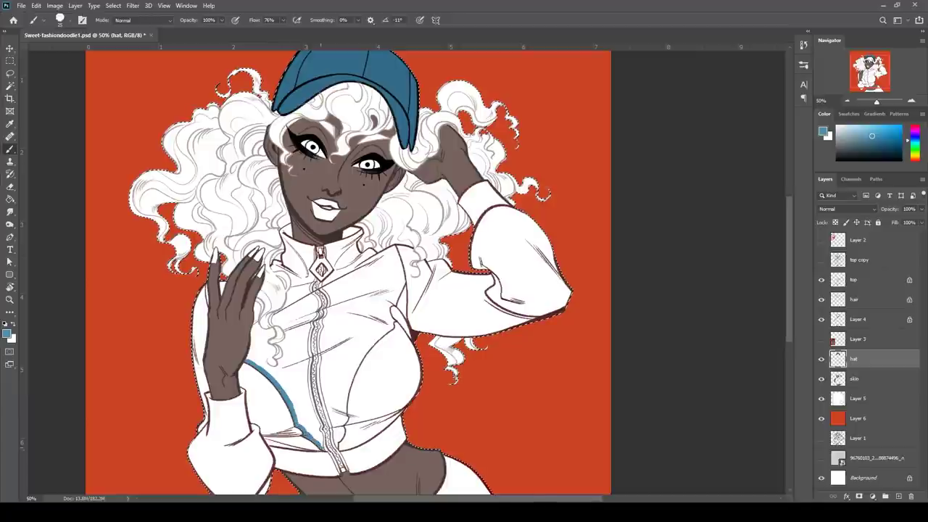
pyautogui.moveTo(329, 407); pyautogui.dragTo(336, 439)
pyautogui.hotkey('ctrl', '=')
pyautogui.moveTo(307, 395); pyautogui.dragTo(390, 306)
pyautogui.moveTo(377, 293)
pyautogui.mouseDown()
pyautogui.moveTo(396, 400)
pyautogui.moveTo(417, 288)
pyautogui.moveTo(470, 256)
pyautogui.moveTo(422, 379)
pyautogui.mouseUp()
pyautogui.moveTo(365, 399)
pyautogui.mouseDown()
pyautogui.moveTo(370, 342)
pyautogui.moveTo(443, 288)
pyautogui.moveTo(453, 359)
pyautogui.moveTo(471, 307)
pyautogui.mouseUp()
pyautogui.moveTo(443, 284)
pyautogui.mouseDown()
pyautogui.moveTo(459, 259)
pyautogui.moveTo(472, 300)
pyautogui.mouseUp()
pyautogui.moveTo(365, 336); pyautogui.dragTo(381, 287)
pyautogui.moveTo(371, 276)
pyautogui.mouseDown()
pyautogui.moveTo(411, 234)
pyautogui.moveTo(372, 254)
pyautogui.moveTo(381, 285)
pyautogui.mouseUp()
# Fill the raised-arm side of the collar and upper front panel with the lighter blue
pyautogui.press('e')
pyautogui.press('b')
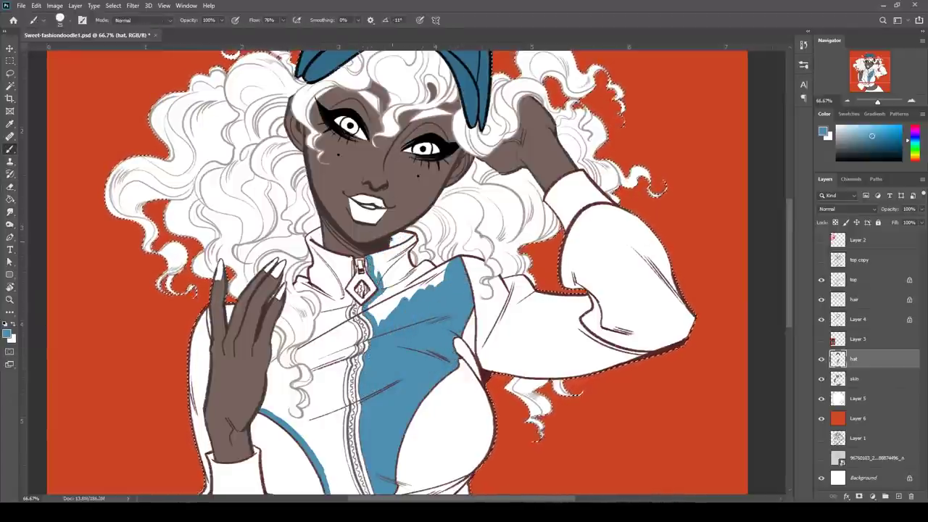
pyautogui.moveTo(411, 236); pyautogui.dragTo(392, 263)
pyautogui.press('e')
pyautogui.press('b')
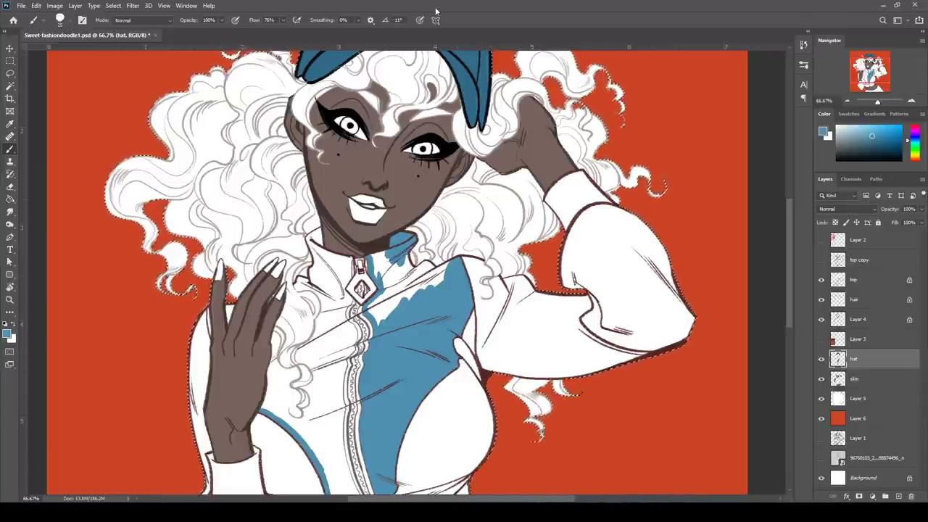
pyautogui.moveTo(374, 310)
pyautogui.mouseDown()
pyautogui.moveTo(423, 279)
pyautogui.moveTo(378, 255)
pyautogui.moveTo(393, 282)
pyautogui.moveTo(406, 255)
pyautogui.mouseUp()
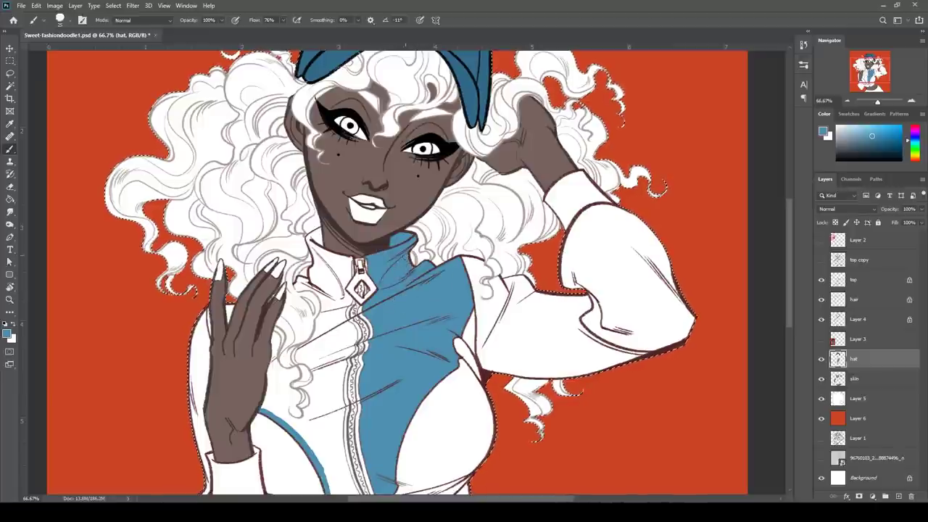
# Fill the collar and jacket front beside the lowered hand with blue, and move the hat layer beneath the skin layer
pyautogui.moveTo(298, 355)
pyautogui.mouseDown()
pyautogui.moveTo(310, 366)
pyautogui.moveTo(320, 312)
pyautogui.moveTo(302, 300)
pyautogui.moveTo(316, 240)
pyautogui.moveTo(326, 232)
pyautogui.moveTo(330, 297)
pyautogui.moveTo(349, 264)
pyautogui.mouseUp()
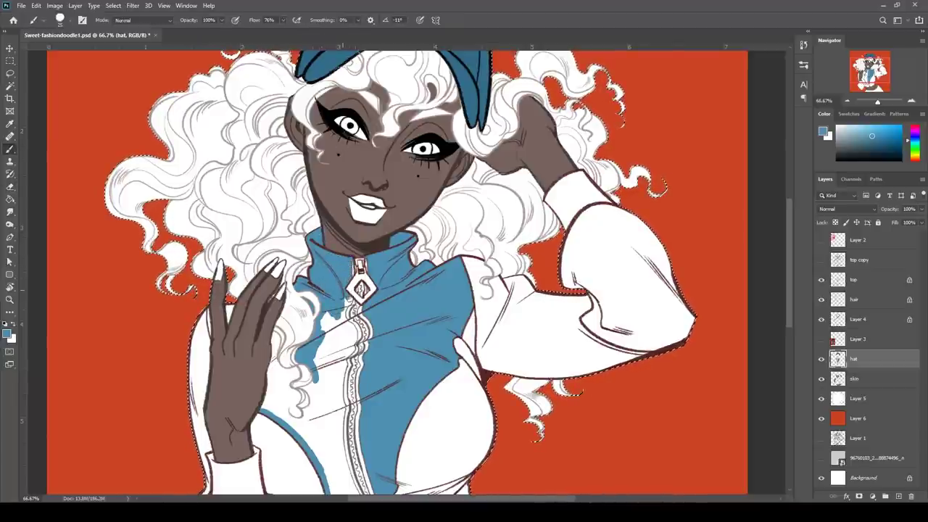
pyautogui.moveTo(348, 298)
pyautogui.mouseDown()
pyautogui.moveTo(321, 363)
pyautogui.moveTo(349, 352)
pyautogui.moveTo(352, 330)
pyautogui.mouseUp()
pyautogui.moveTo(364, 252); pyautogui.dragTo(384, 151)
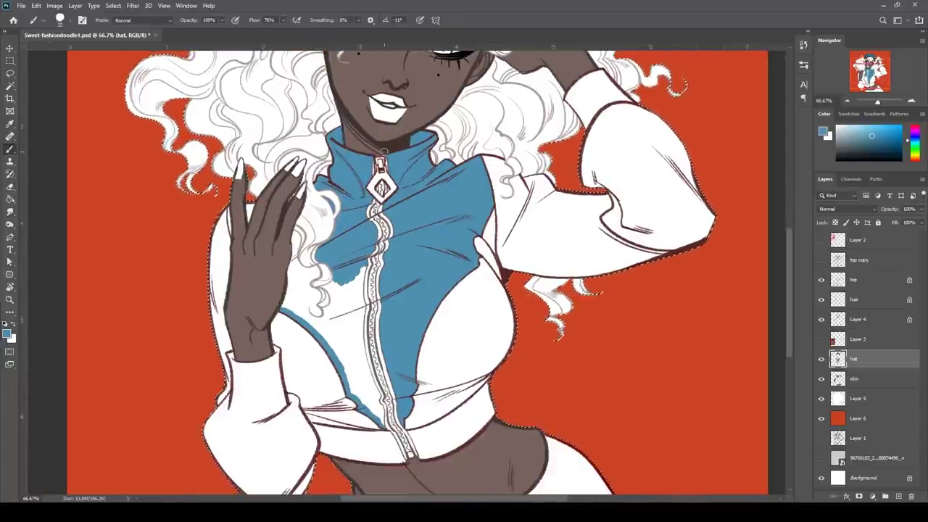
pyautogui.moveTo(331, 283)
pyautogui.mouseDown()
pyautogui.moveTo(353, 350)
pyautogui.moveTo(361, 284)
pyautogui.moveTo(363, 375)
pyautogui.moveTo(374, 398)
pyautogui.moveTo(323, 316)
pyautogui.mouseUp()
pyautogui.moveTo(280, 297); pyautogui.dragTo(350, 370)
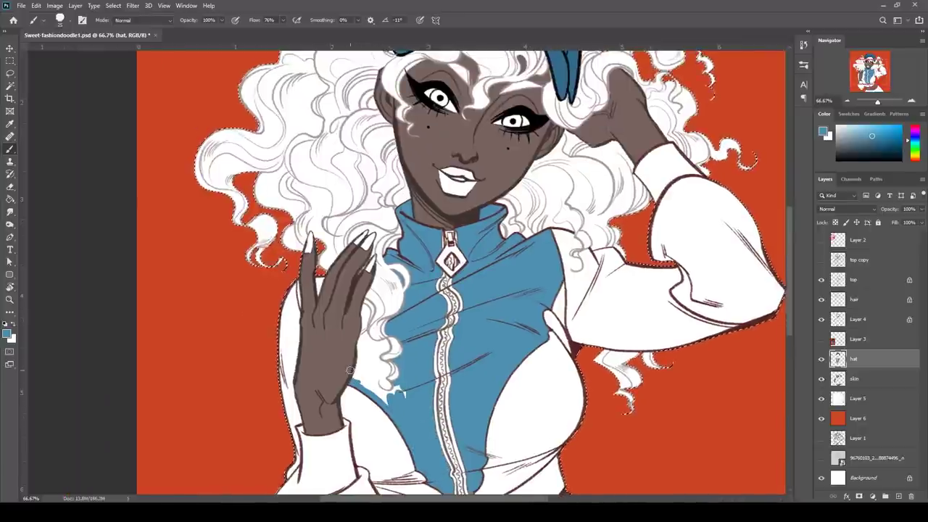
pyautogui.moveTo(865, 359); pyautogui.dragTo(870, 375)
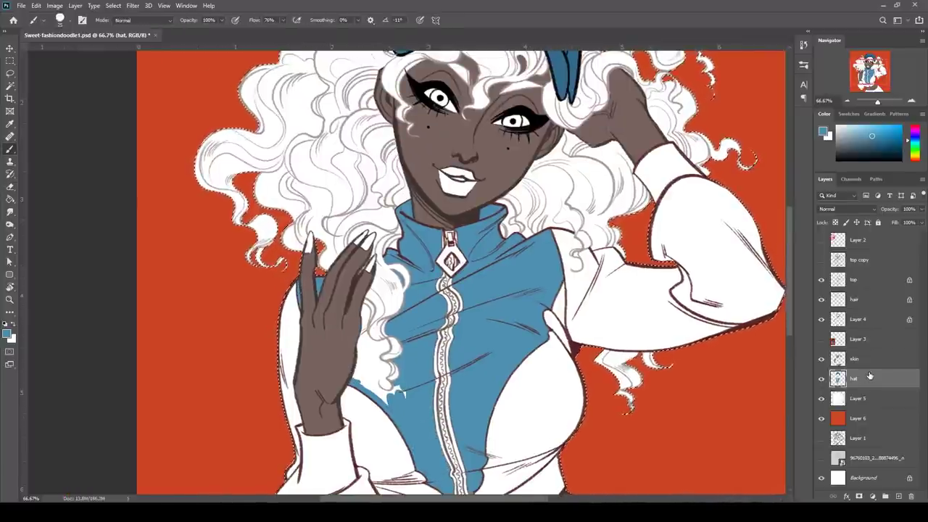
pyautogui.moveTo(360, 334)
pyautogui.mouseDown()
pyautogui.moveTo(361, 378)
pyautogui.moveTo(391, 371)
pyautogui.moveTo(374, 336)
pyautogui.mouseUp()
# Paint two blue stripes around each jacket cuff and erase the overspill at the lower cuff's edge
pyautogui.moveTo(622, 362); pyautogui.dragTo(629, 197)
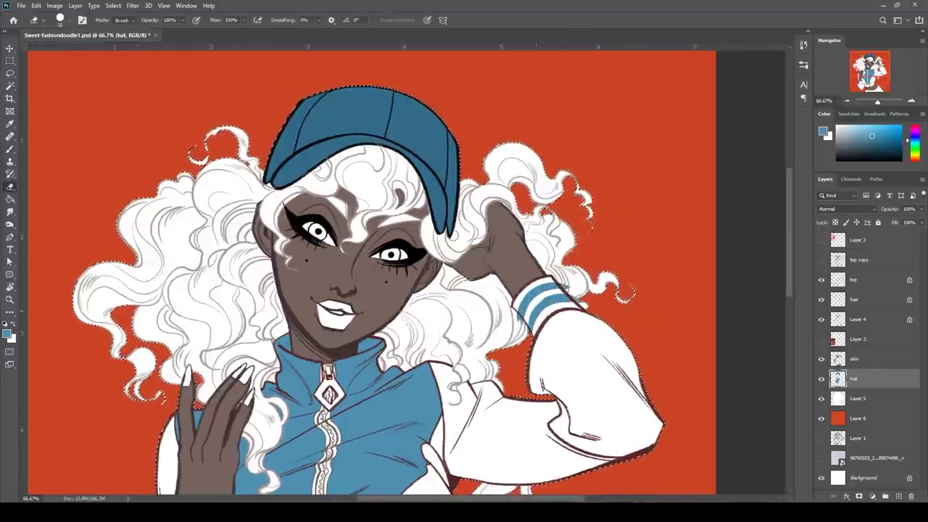
pyautogui.press('b')
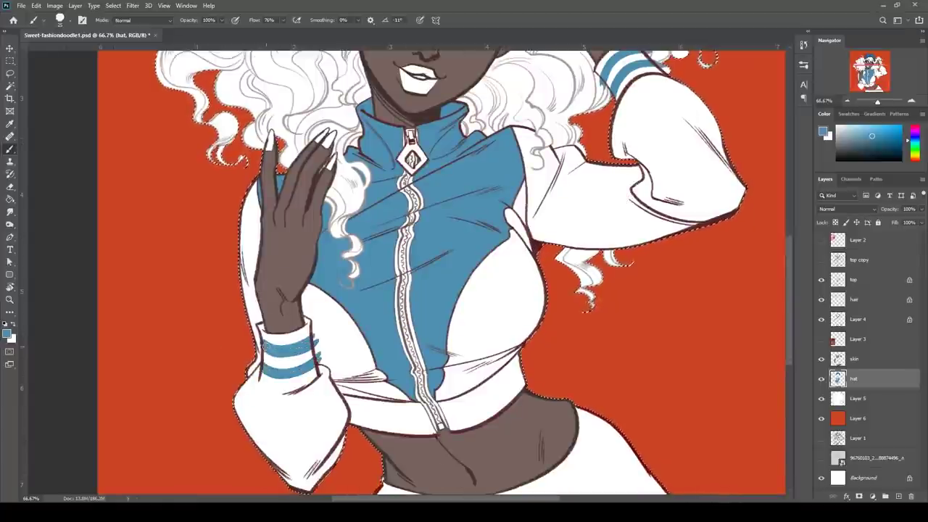
pyautogui.press('e')
pyautogui.moveTo(317, 335); pyautogui.dragTo(320, 362)
pyautogui.press('b')
# Paint two blue stripes along the jacket's waistband on both sides of the zipper and clean up their edges
pyautogui.moveTo(349, 418)
pyautogui.mouseDown()
pyautogui.moveTo(436, 428)
pyautogui.moveTo(435, 414)
pyautogui.mouseUp()
pyautogui.moveTo(440, 409); pyautogui.dragTo(520, 362)
pyautogui.moveTo(445, 422); pyautogui.dragTo(523, 380)
pyautogui.press('e')
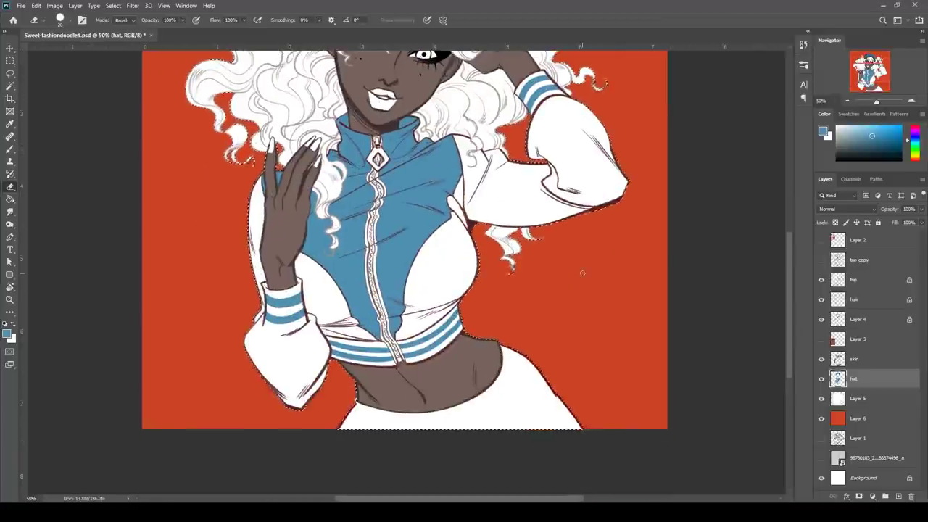
pyautogui.press('b')
# Clear the selection and recolour the line art over the jacket's blue panels dark blue on the top layer
pyautogui.click(863, 280)
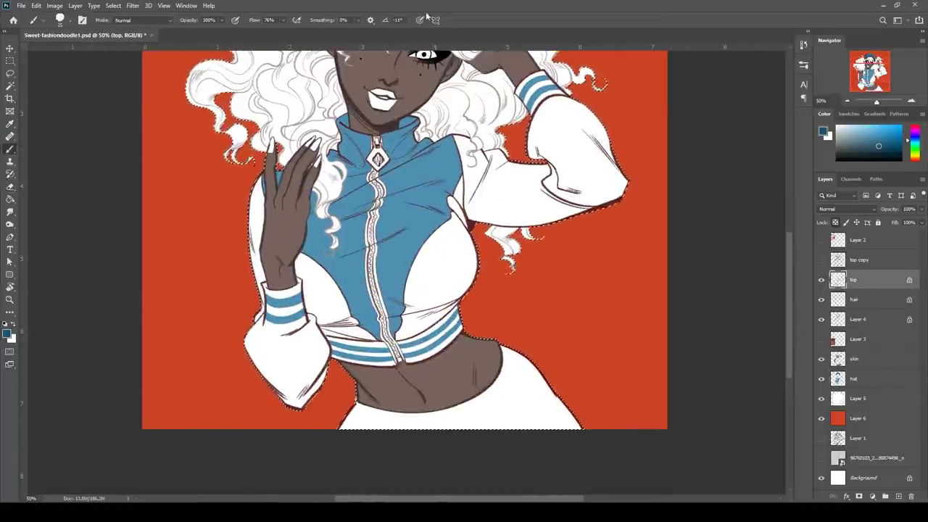
pyautogui.moveTo(339, 273); pyautogui.dragTo(281, 345)
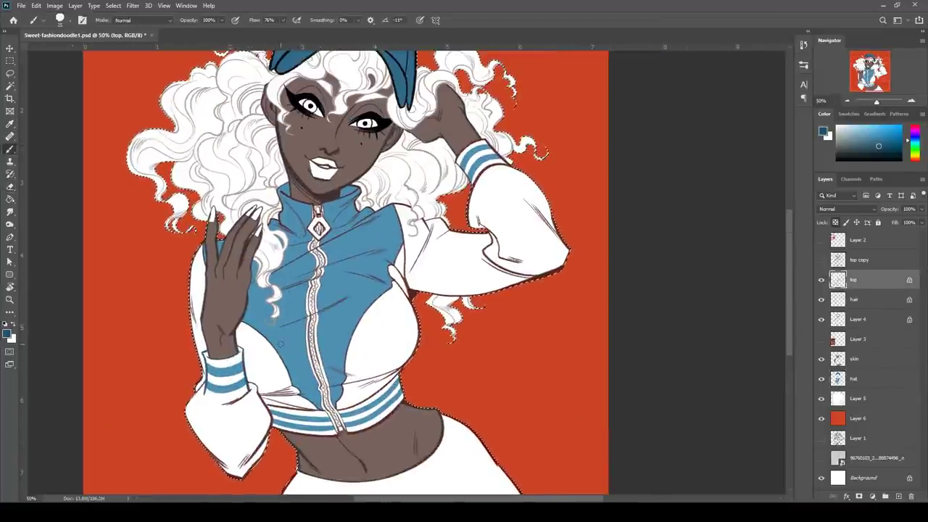
pyautogui.hotkey('ctrl', 'd')
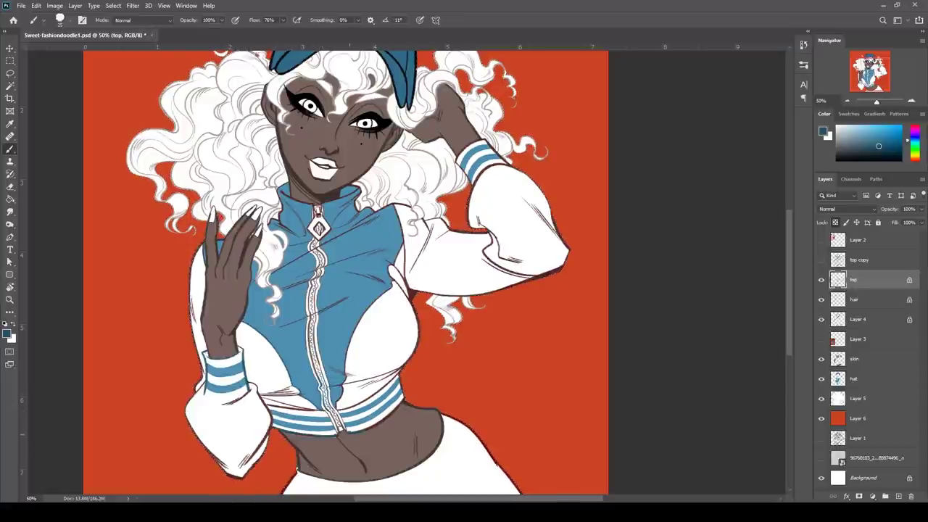
pyautogui.moveTo(489, 326); pyautogui.dragTo(495, 366)
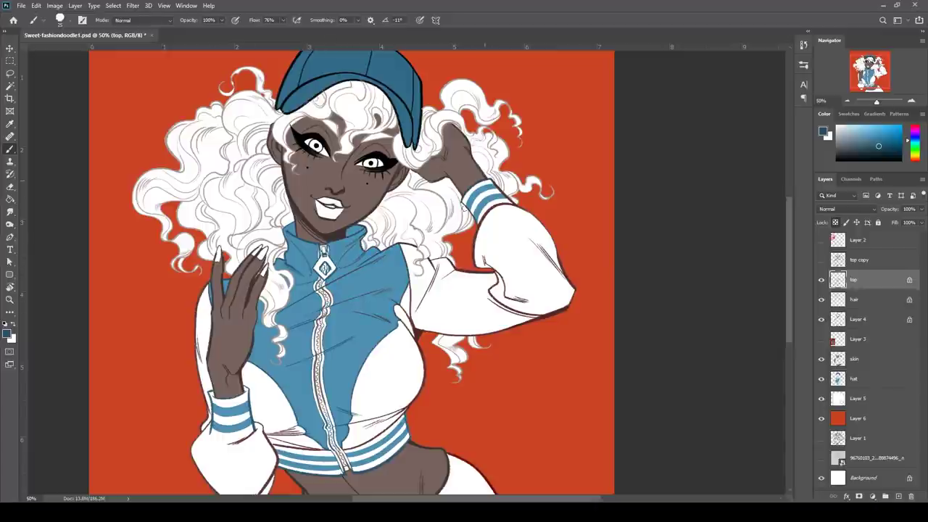
pyautogui.moveTo(348, 305); pyautogui.dragTo(339, 434)
# Check which layer holds the cap's outlines and recolour them dark blue on Layer 4
pyautogui.click(855, 299)
pyautogui.click(821, 319)
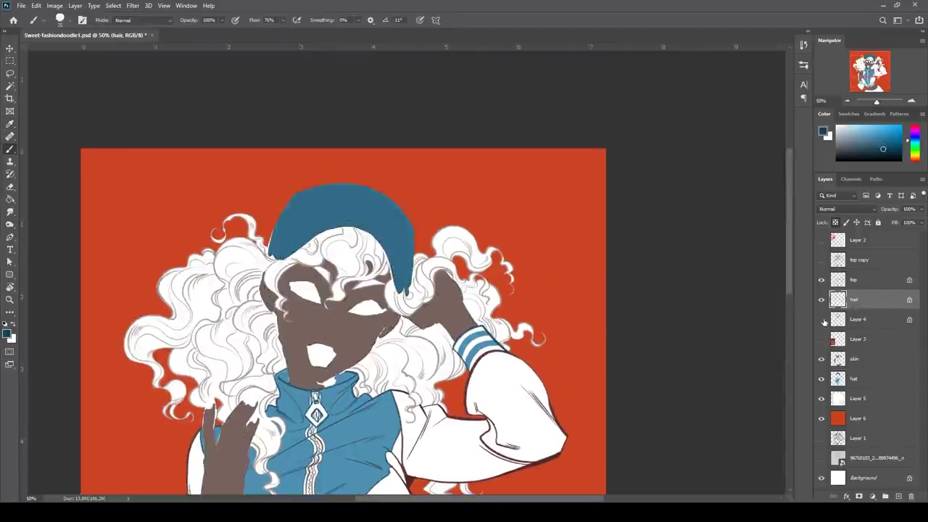
pyautogui.click(821, 318)
pyautogui.click(857, 318)
pyautogui.moveTo(539, 403); pyautogui.dragTo(558, 229)
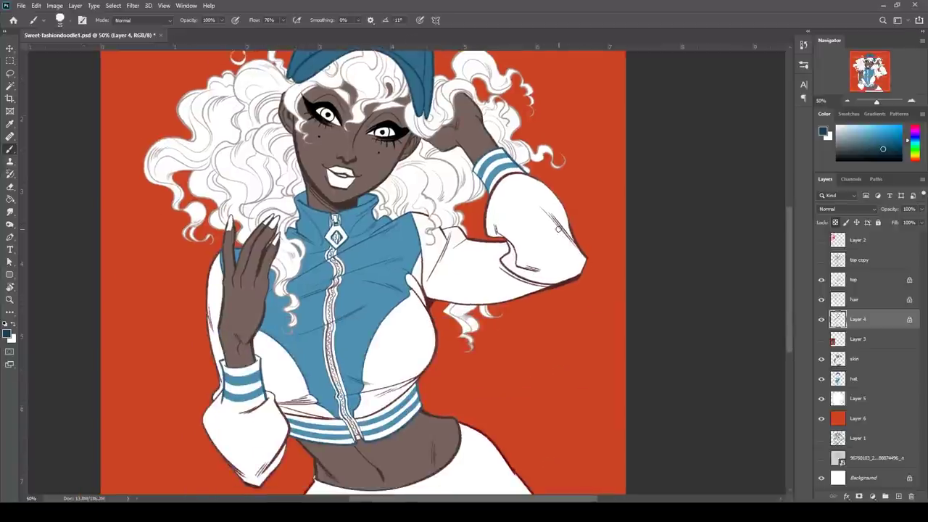
# Sample the dark red from the hidden reference in Layer 3 and add a new layer above Layer 5 for painting
pyautogui.click(821, 339)
pyautogui.press('i')
pyautogui.click(145, 373)
pyautogui.click(821, 339)
pyautogui.click(857, 399)
pyautogui.click(898, 496)
pyautogui.press('b')
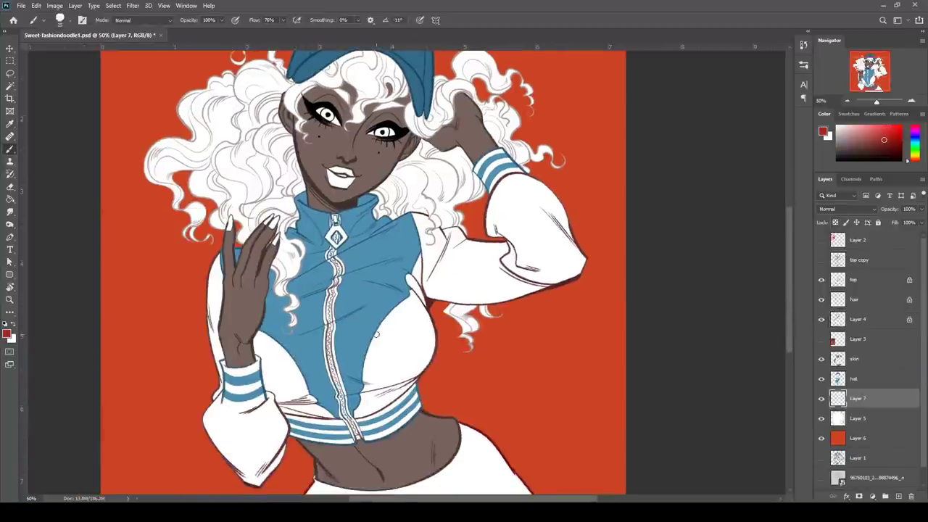
# Select the silhouette from Layer 5 and paint the raised sleeve and the jacket's adjoining side panel dark red
pyautogui.keyDown('ctrl'); pyautogui.click(837, 418); pyautogui.keyUp('ctrl')
pyautogui.moveTo(423, 300)
pyautogui.mouseDown()
pyautogui.moveTo(360, 415)
pyautogui.moveTo(429, 349)
pyautogui.moveTo(398, 378)
pyautogui.mouseUp()
pyautogui.hotkey('ctrl', 'z')
pyautogui.moveTo(435, 289); pyautogui.dragTo(363, 384)
pyautogui.moveTo(373, 320)
pyautogui.mouseDown()
pyautogui.moveTo(410, 333)
pyautogui.moveTo(366, 387)
pyautogui.mouseUp()
pyautogui.moveTo(435, 270); pyautogui.dragTo(420, 324)
pyautogui.moveTo(458, 274)
pyautogui.mouseDown()
pyautogui.moveTo(438, 329)
pyautogui.moveTo(478, 304)
pyautogui.moveTo(500, 348)
pyautogui.moveTo(406, 392)
pyautogui.moveTo(476, 359)
pyautogui.moveTo(543, 282)
pyautogui.mouseUp()
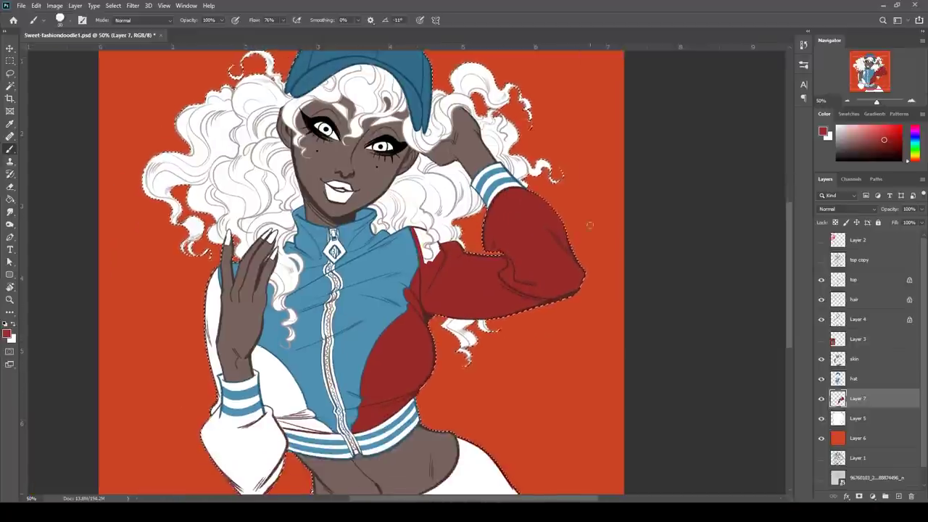
# Fill the lowered arm's sleeve and its side panel with the same dark red, erasing stray paint
pyautogui.moveTo(256, 349)
pyautogui.mouseDown()
pyautogui.moveTo(268, 390)
pyautogui.moveTo(305, 414)
pyautogui.moveTo(296, 409)
pyautogui.moveTo(308, 332)
pyautogui.mouseUp()
pyautogui.press('e')
pyautogui.press('b')
pyautogui.press('e')
pyautogui.moveTo(258, 311)
pyautogui.mouseDown()
pyautogui.moveTo(248, 378)
pyautogui.moveTo(304, 357)
pyautogui.moveTo(296, 427)
pyautogui.moveTo(311, 384)
pyautogui.mouseUp()
pyautogui.press('b')
pyautogui.moveTo(305, 239); pyautogui.dragTo(289, 361)
pyautogui.moveTo(237, 329); pyautogui.dragTo(237, 430)
# Fill the trousers with a very dark red-brown, clear the selection, and recolour the trouser outlines to match on Layer 4
pyautogui.moveTo(592, 420)
pyautogui.mouseDown()
pyautogui.moveTo(575, 237)
pyautogui.moveTo(558, 500)
pyautogui.moveTo(555, 319)
pyautogui.mouseUp()
pyautogui.click(879, 154)
pyautogui.moveTo(293, 463)
pyautogui.mouseDown()
pyautogui.moveTo(426, 471)
pyautogui.moveTo(459, 404)
pyautogui.moveTo(516, 468)
pyautogui.mouseUp()
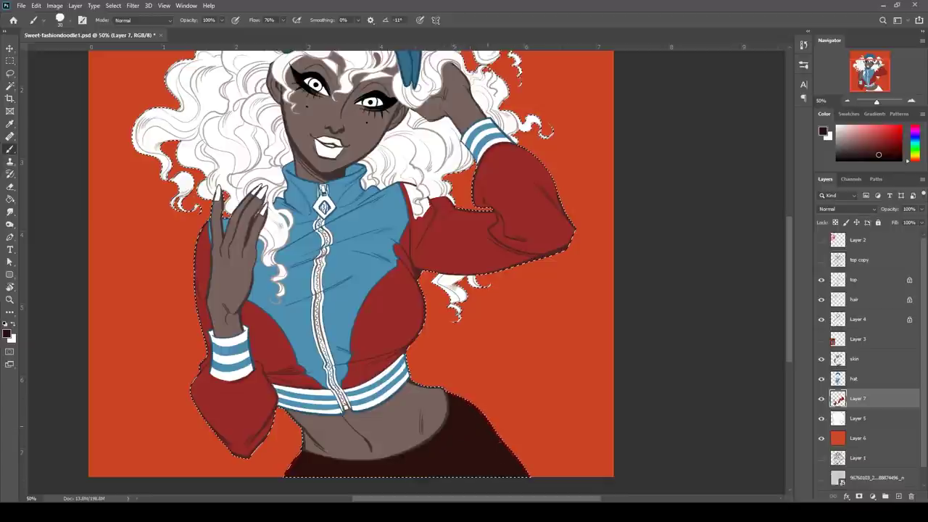
pyautogui.hotkey('ctrl', 'd')
pyautogui.click(859, 319)
pyautogui.keyDown('alt'); pyautogui.click(450, 418); pyautogui.keyUp('alt')
pyautogui.moveTo(498, 436); pyautogui.dragTo(509, 449)
pyautogui.moveTo(292, 464); pyautogui.dragTo(286, 476)
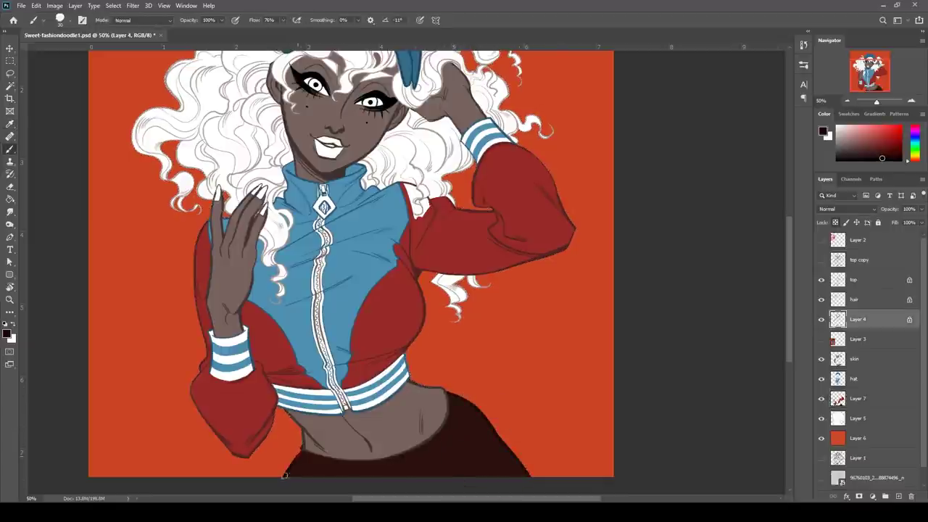
# Recolour the outlines and folds of the red sleeves and side panels a deep dark red on the top layer
pyautogui.keyDown('alt'); pyautogui.click(371, 444); pyautogui.keyUp('alt')
pyautogui.moveTo(532, 288); pyautogui.dragTo(535, 297)
pyautogui.click(487, 259)
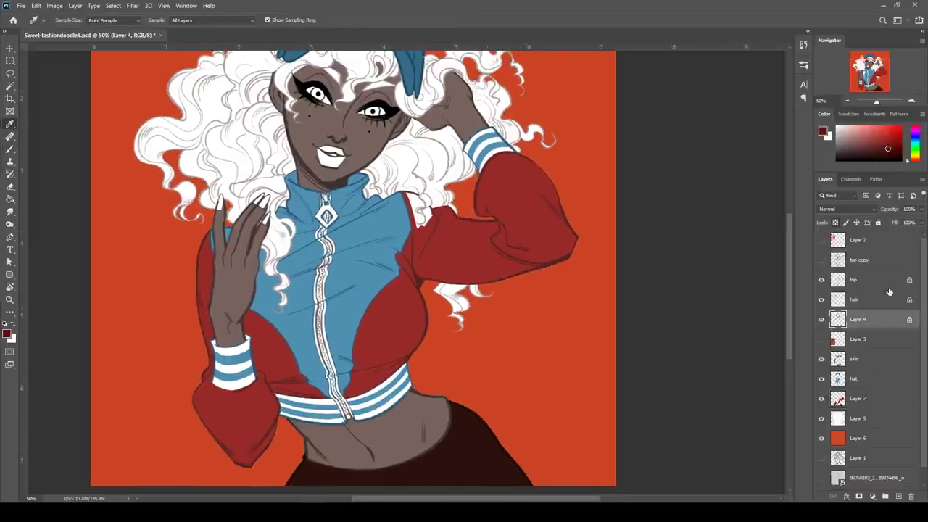
pyautogui.press('b')
pyautogui.keyDown('ctrl'); pyautogui.click(424, 309); pyautogui.keyUp('ctrl')
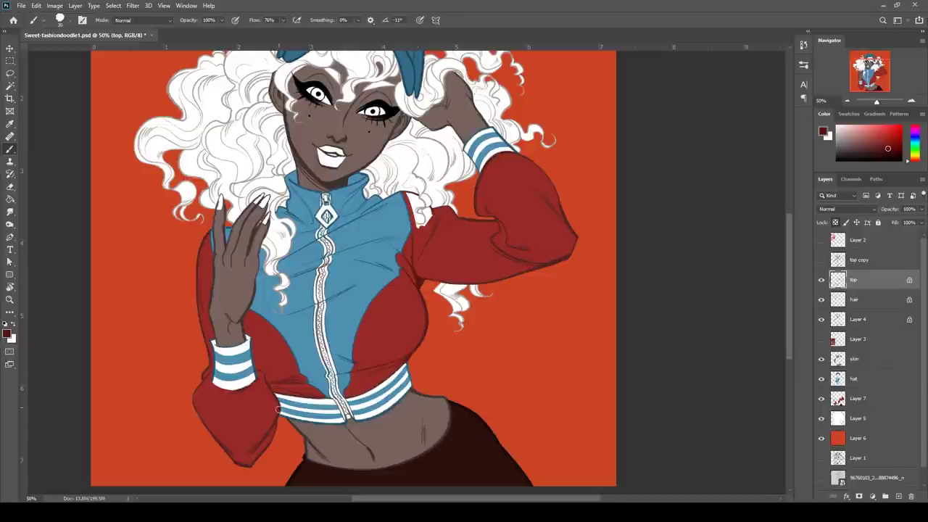
pyautogui.moveTo(509, 318); pyautogui.dragTo(466, 395)
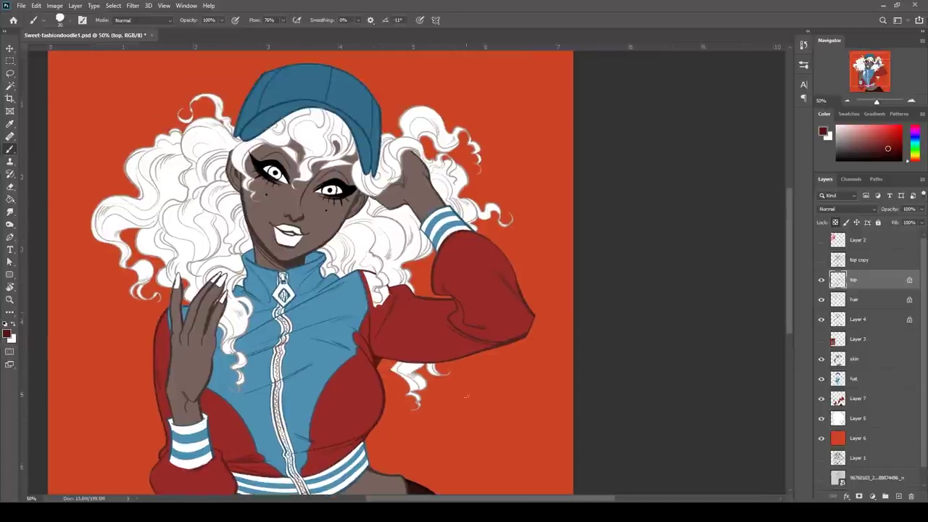
# Fill the remaining white gaps at the raised-arm shoulder with the jacket's red on Layer 7
pyautogui.keyDown('ctrl'); pyautogui.click(426, 351); pyautogui.keyUp('ctrl')
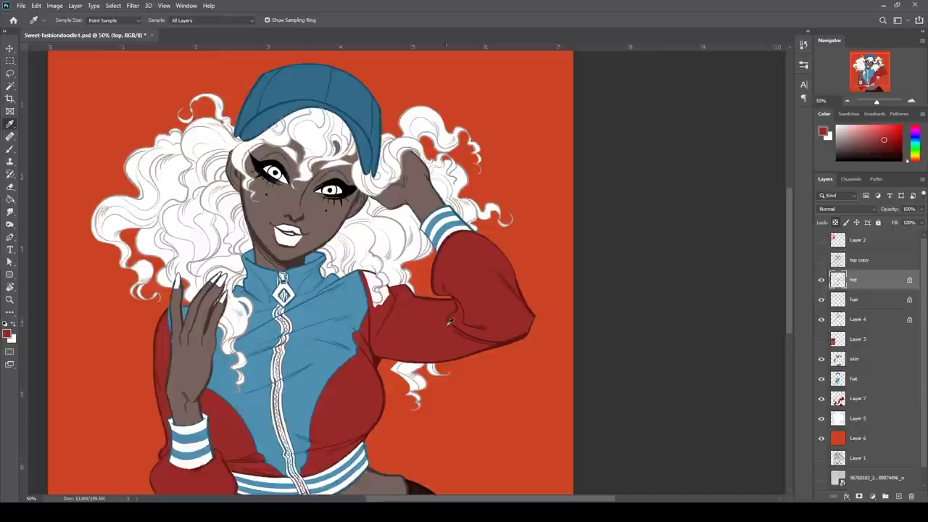
pyautogui.scroll(1, 411, 272)
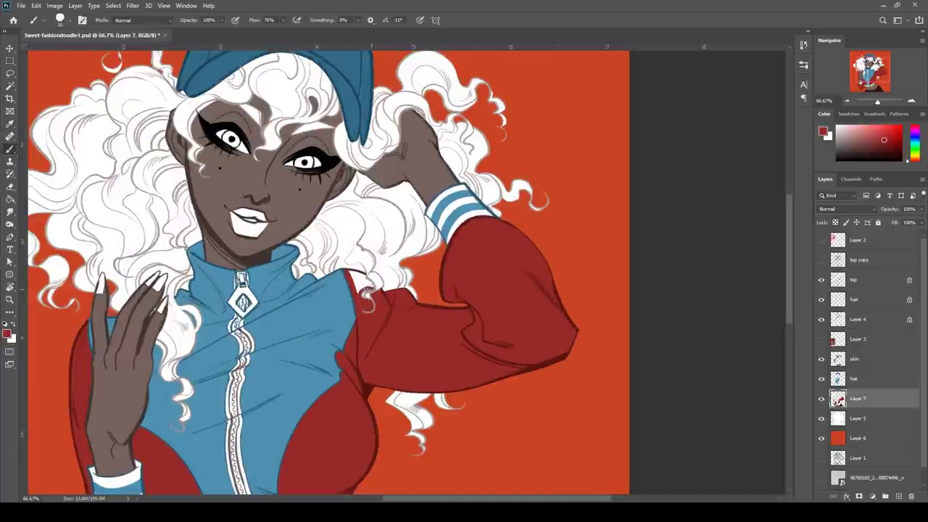
pyautogui.moveTo(642, 261); pyautogui.dragTo(662, 172)
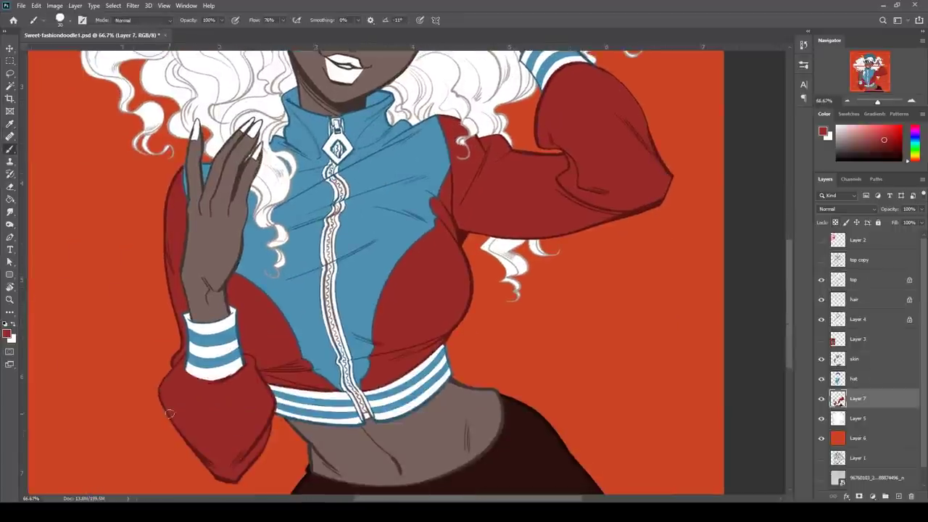
pyautogui.moveTo(510, 152); pyautogui.dragTo(368, 309)
pyautogui.moveTo(489, 263); pyautogui.dragTo(645, 166)
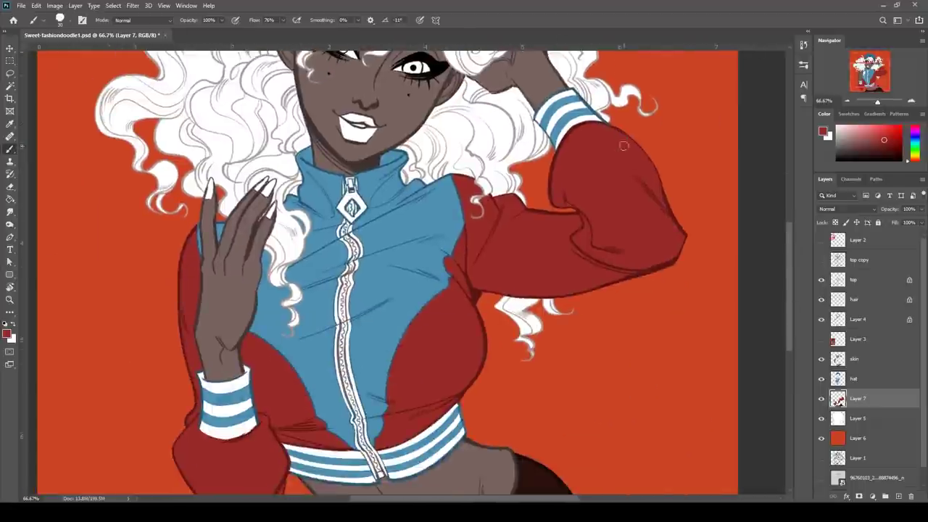
# Recolour the zipper's line art a muted grey on the top layer
pyautogui.press('i')
pyautogui.click(479, 206)
pyautogui.click(862, 280)
pyautogui.click(821, 279)
pyautogui.click(821, 280)
pyautogui.press('b')
pyautogui.moveTo(342, 319)
pyautogui.mouseDown()
pyautogui.moveTo(353, 421)
pyautogui.moveTo(381, 477)
pyautogui.moveTo(343, 389)
pyautogui.mouseUp()
pyautogui.moveTo(337, 387); pyautogui.dragTo(342, 348)
pyautogui.scroll(2, 348, 330)
pyautogui.hscroll(1, 348, 330)
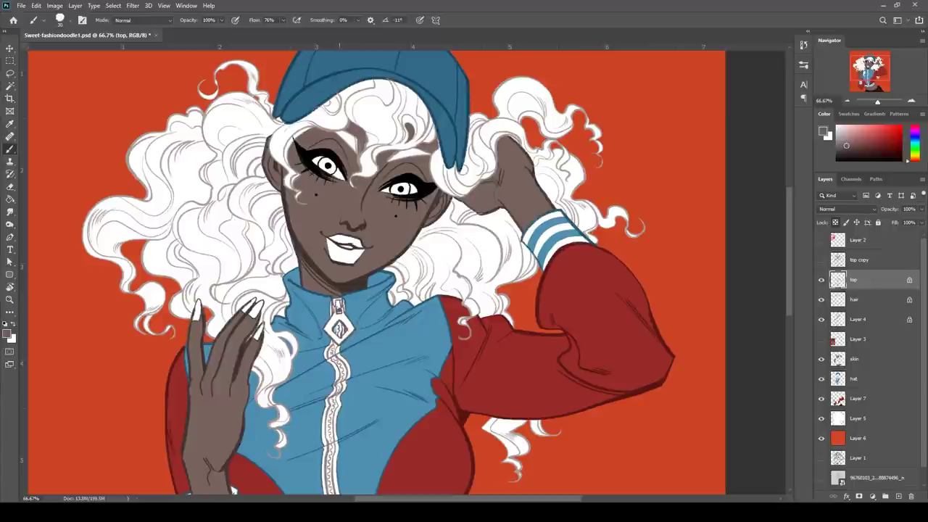
# Paint both irises with the cuff's blue on the hat layer and add lighter turquoise highlights
pyautogui.moveTo(497, 489); pyautogui.dragTo(543, 274)
pyautogui.moveTo(641, 57)
pyautogui.mouseDown()
pyautogui.moveTo(557, 333)
pyautogui.moveTo(573, 387)
pyautogui.mouseUp()
pyautogui.keyDown('alt'); pyautogui.click(533, 367); pyautogui.keyUp('alt')
pyautogui.click(864, 381)
pyautogui.moveTo(368, 320); pyautogui.dragTo(380, 326)
pyautogui.moveTo(296, 295)
pyautogui.mouseDown()
pyautogui.moveTo(303, 307)
pyautogui.moveTo(303, 297)
pyautogui.mouseUp()
pyautogui.click(871, 129)
pyautogui.click(914, 144)
pyautogui.moveTo(370, 324); pyautogui.dragTo(376, 326)
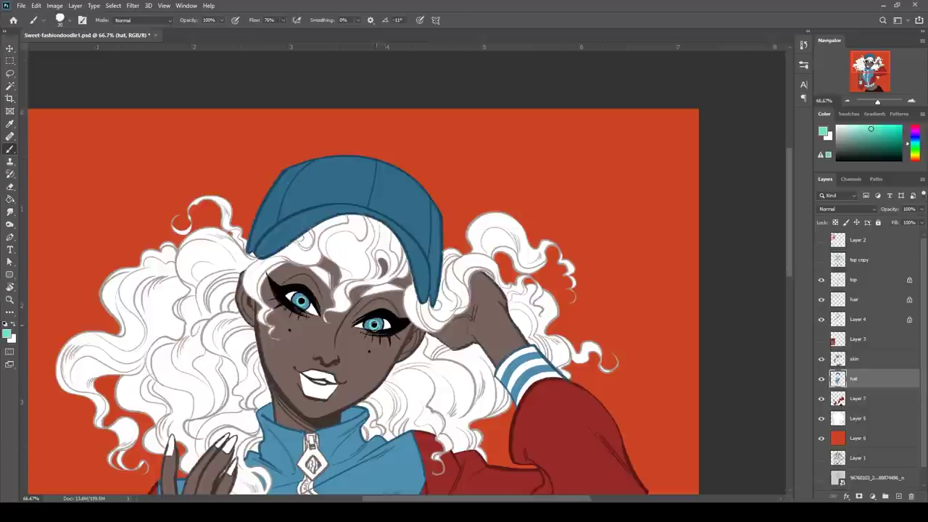
# Recolour the iris outlines blue on Layer 4 and touch up the pupils with near-black
pyautogui.press('r')
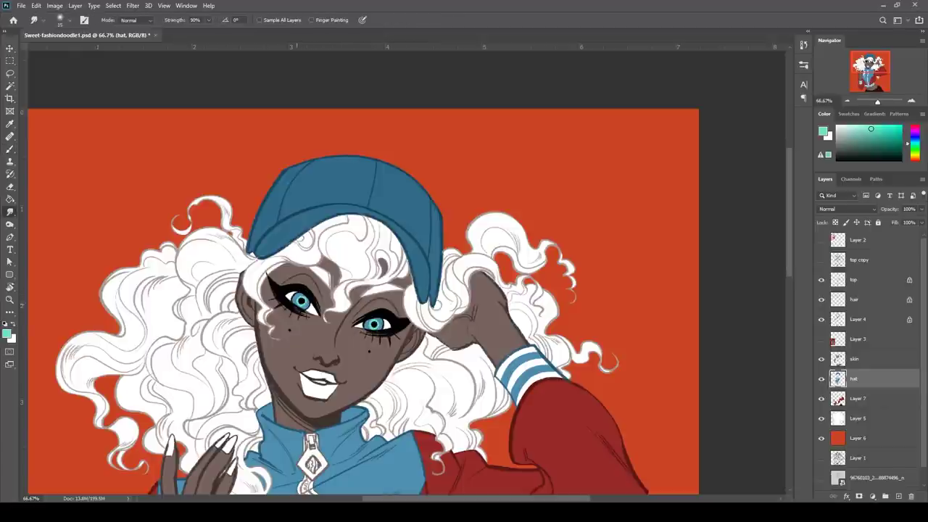
pyautogui.press('b')
pyautogui.click(879, 150)
pyautogui.click(864, 301)
pyautogui.click(867, 321)
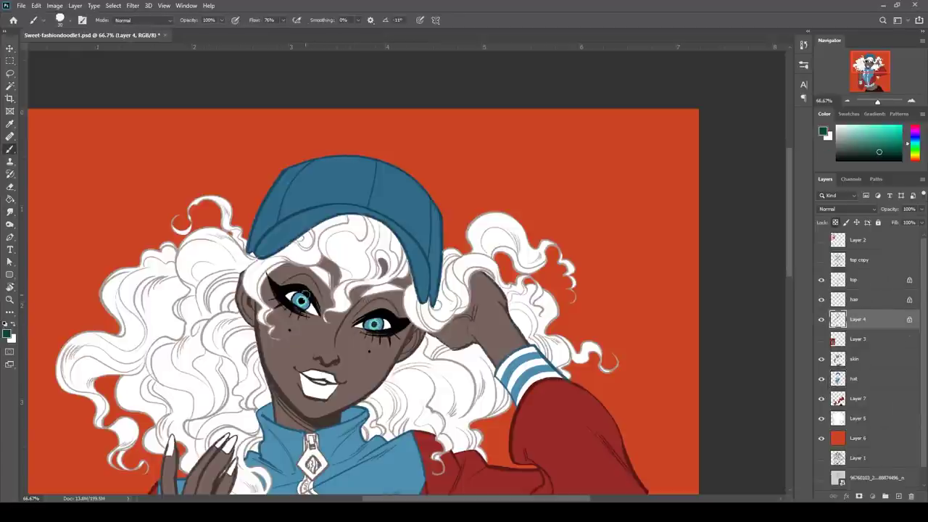
pyautogui.keyDown('alt'); pyautogui.click(434, 250); pyautogui.keyUp('alt')
pyautogui.press('b')
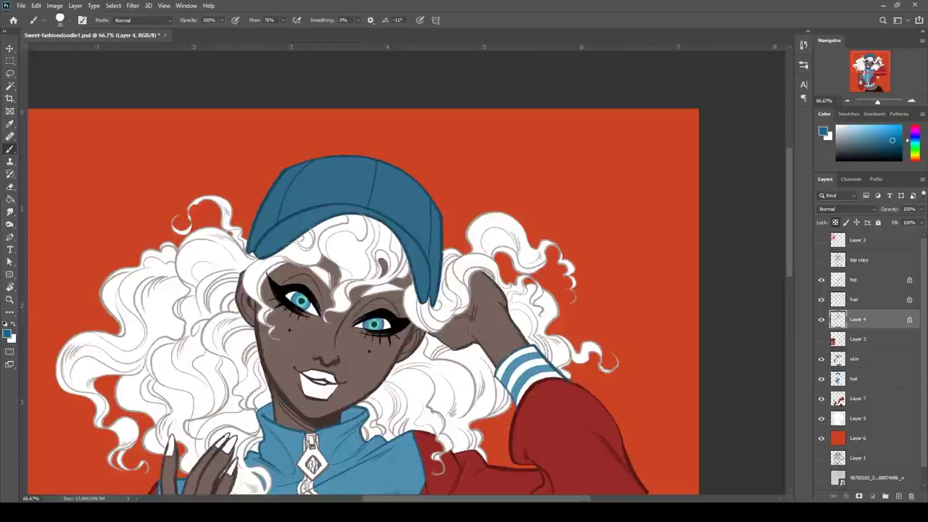
pyautogui.keyDown('alt'); pyautogui.click(300, 337); pyautogui.keyUp('alt')
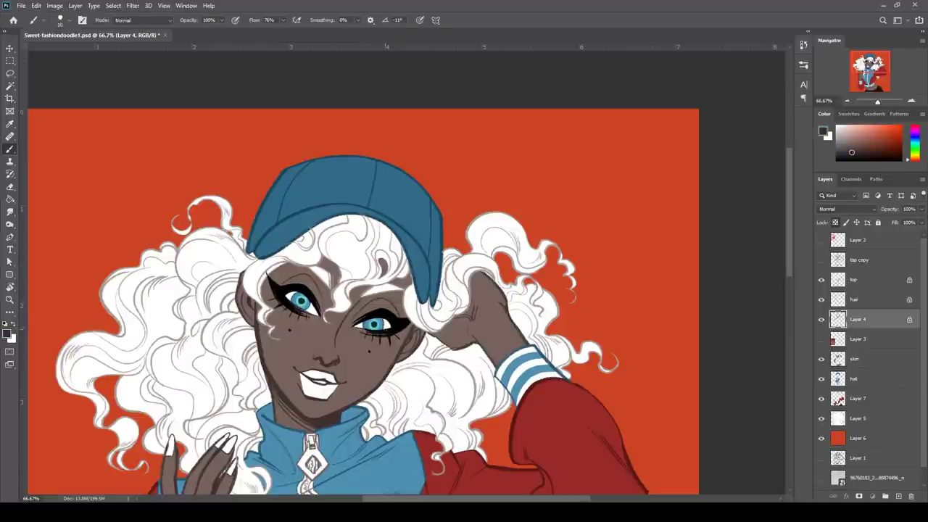
pyautogui.keyDown('alt'); pyautogui.click(309, 300); pyautogui.keyUp('alt')
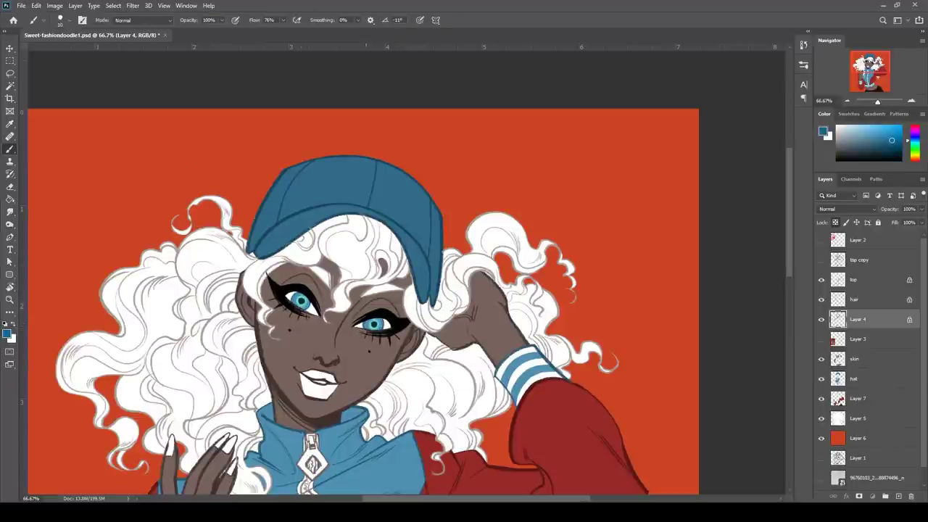
pyautogui.keyDown('alt'); pyautogui.click(320, 360); pyautogui.keyUp('alt')
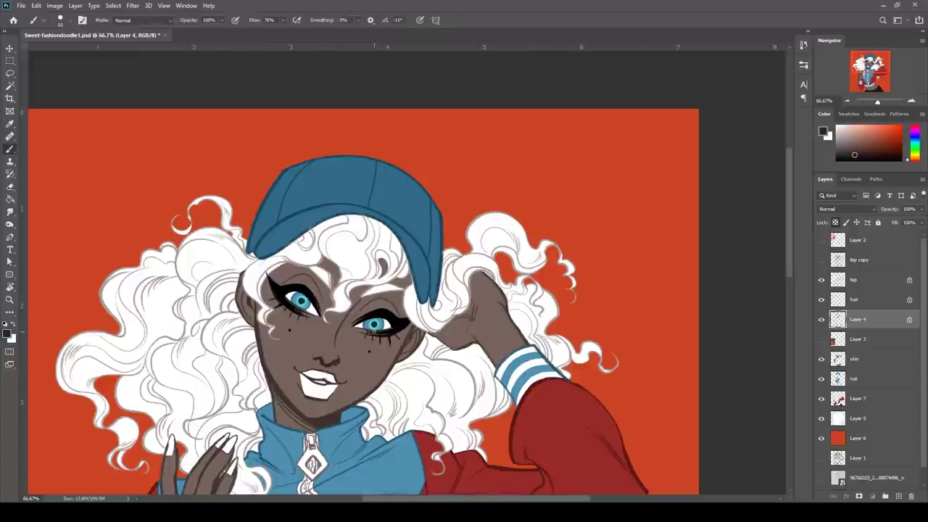
# Paint the lips the background's orange-red, add a layer above the hat layer, and recolour the eyelid creases dark red on Layer 4
pyautogui.keyDown('alt'); pyautogui.click(643, 317); pyautogui.keyUp('alt')
pyautogui.moveTo(301, 384)
pyautogui.mouseDown()
pyautogui.moveTo(307, 399)
pyautogui.moveTo(335, 378)
pyautogui.moveTo(330, 393)
pyautogui.mouseUp()
pyautogui.click(869, 379)
pyautogui.click(898, 497)
pyautogui.click(857, 319)
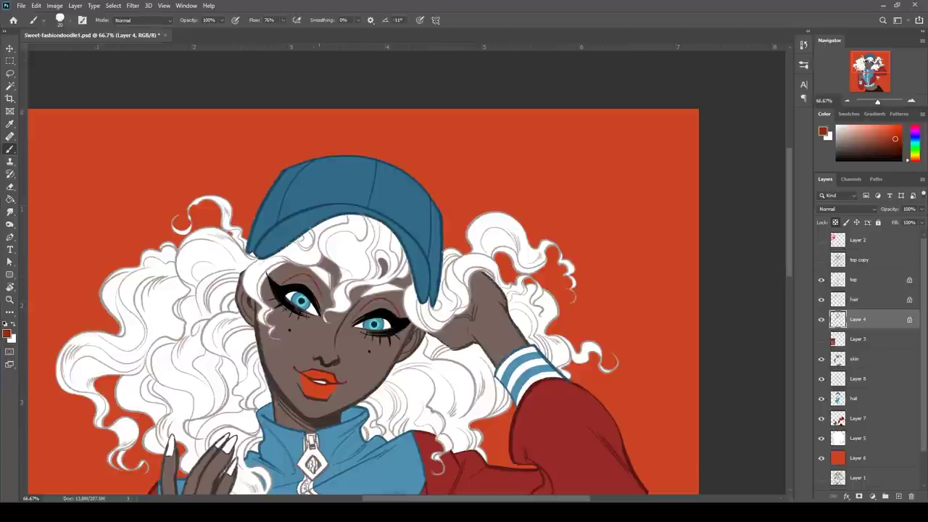
# Paint orange-red eyeshadow on both eyelids with a smaller brush on a new layer above the skin layer
pyautogui.keyDown('alt'); pyautogui.click(638, 311); pyautogui.keyUp('alt')
pyautogui.press('[')
pyautogui.press('[')
pyautogui.press('[')
pyautogui.click(863, 359)
pyautogui.click(898, 497)
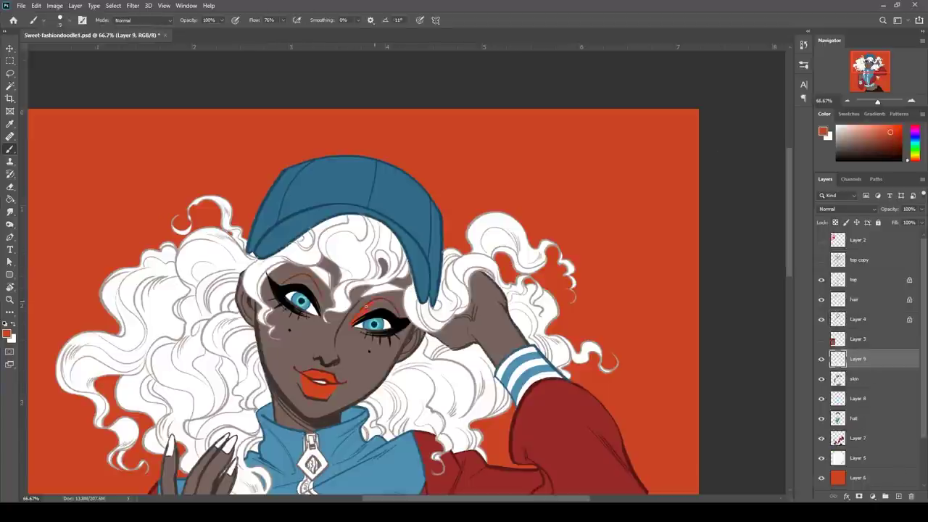
pyautogui.moveTo(321, 316); pyautogui.dragTo(287, 269)
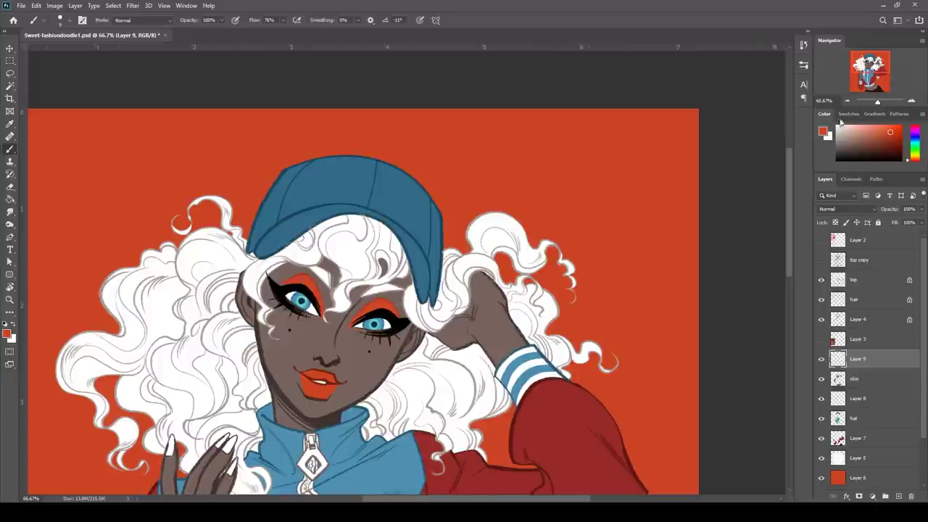
# Lock the eyeshadow layer's transparent pixels, paint yellow-orange at both inner eye corners, and smudge the colours together
pyautogui.click(834, 223)
pyautogui.click(890, 126)
pyautogui.click(915, 157)
pyautogui.moveTo(321, 317); pyautogui.dragTo(319, 301)
pyautogui.moveTo(350, 326); pyautogui.dragTo(360, 314)
pyautogui.click(10, 212)
pyautogui.press('b')
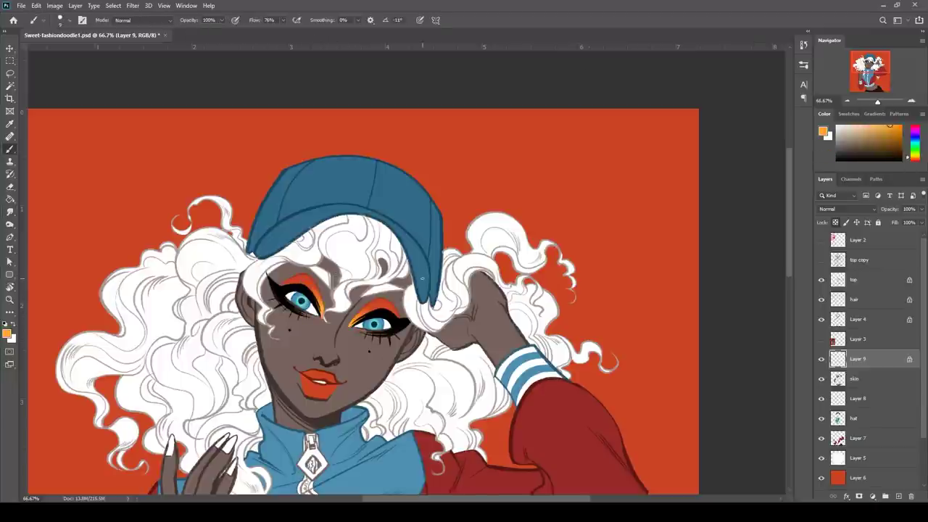
# Paint darker red on the outer part of both eyelids and smudge it into the orange eyeshadow
pyautogui.keyDown('alt'); pyautogui.click(565, 424); pyautogui.keyUp('alt')
pyautogui.moveTo(282, 282); pyautogui.dragTo(292, 277)
pyautogui.click(893, 143)
pyautogui.moveTo(397, 313); pyautogui.dragTo(390, 303)
pyautogui.moveTo(283, 283); pyautogui.dragTo(295, 277)
pyautogui.click(10, 211)
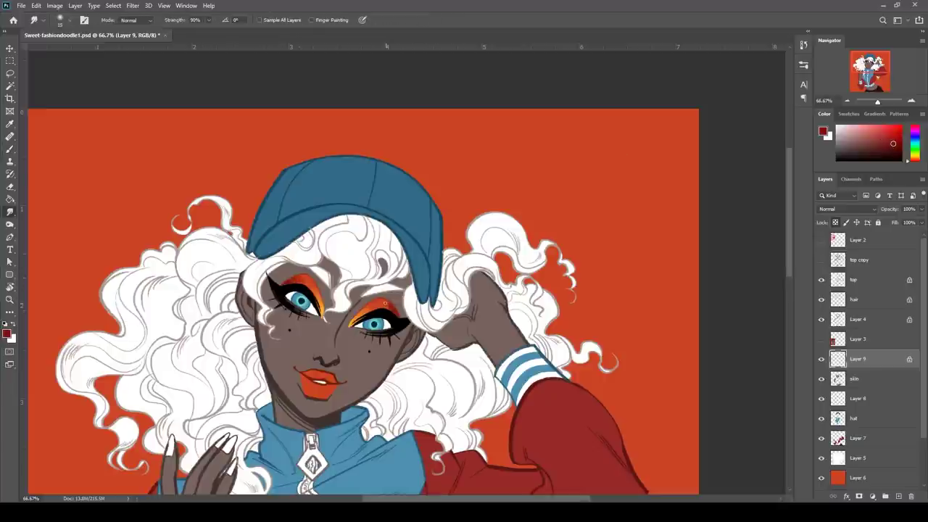
# Select the skin area and paint dark red eyeshadow around both outer eye corners with a larger soft brush
pyautogui.press('b')
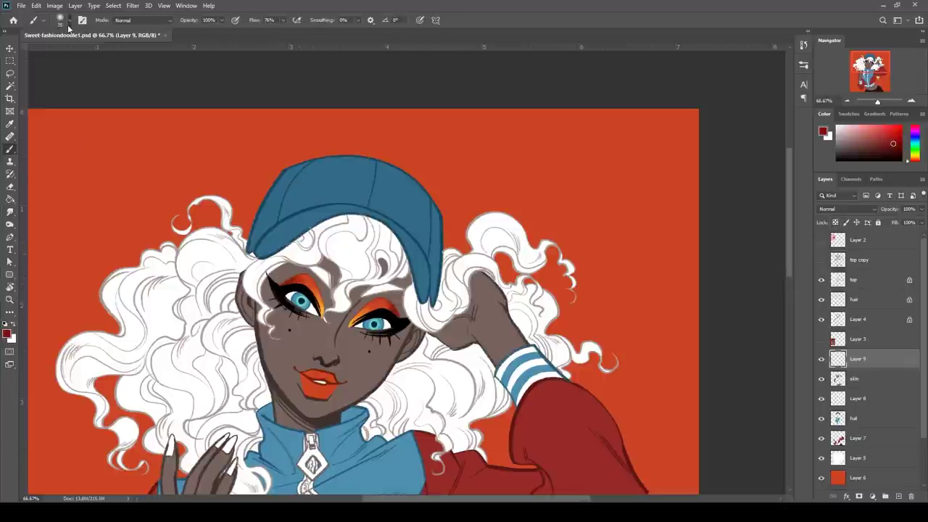
pyautogui.keyDown('ctrl'); pyautogui.click(838, 378); pyautogui.keyUp('ctrl')
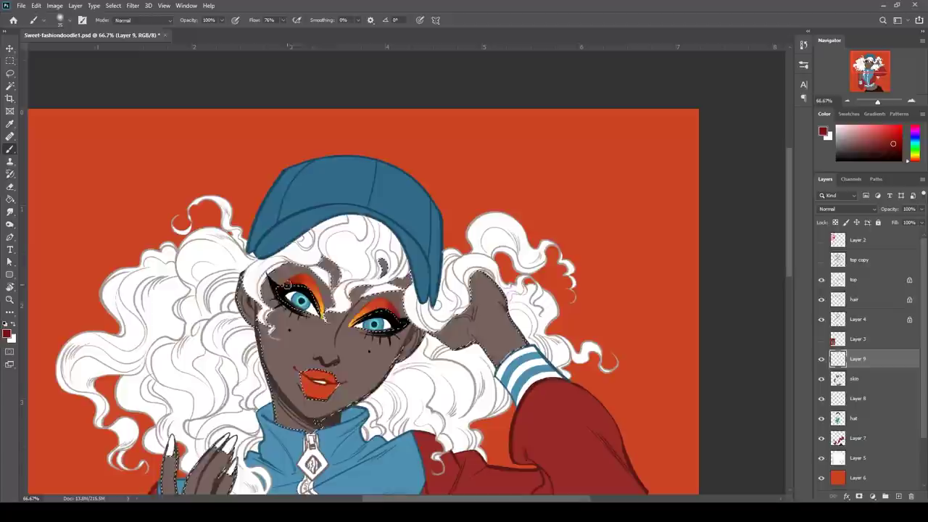
pyautogui.press(']')
pyautogui.press(']')
pyautogui.press(']')
pyautogui.moveTo(278, 280); pyautogui.dragTo(303, 275)
pyautogui.moveTo(403, 312); pyautogui.dragTo(388, 302)
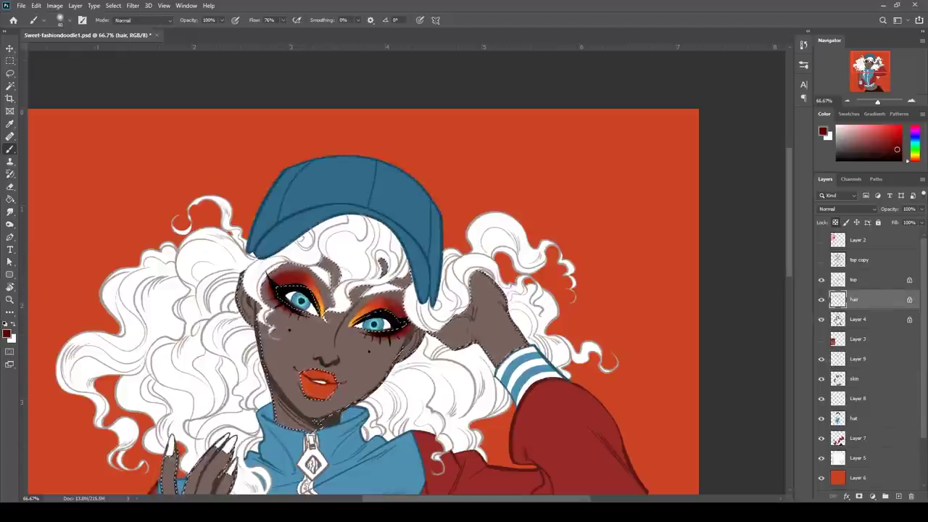
# Deselect the skin area and paint sampled orange, plus yellow-orange lines, along the creases and inner corners of both eyes on the eyeshadow layer
pyautogui.click(859, 319)
pyautogui.hotkey('ctrl', 'd')
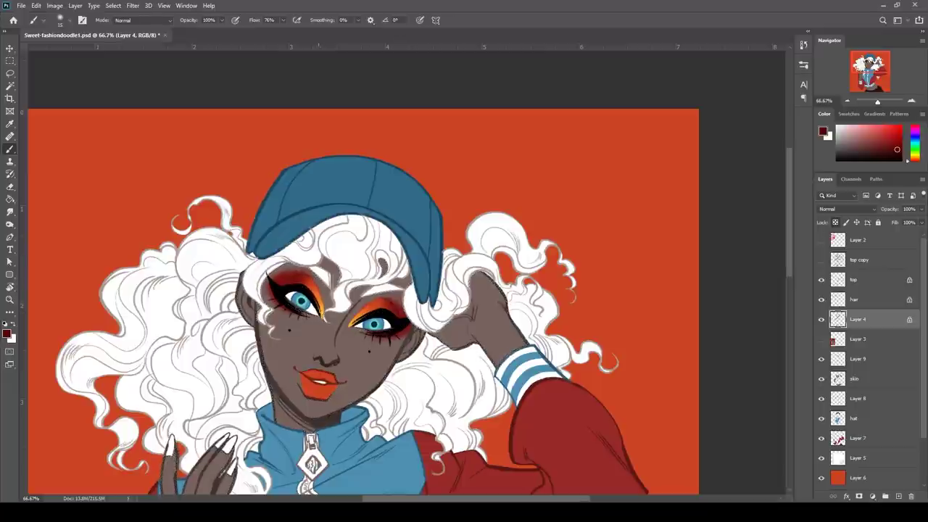
pyautogui.keyDown('alt'); pyautogui.click(309, 282); pyautogui.keyUp('alt')
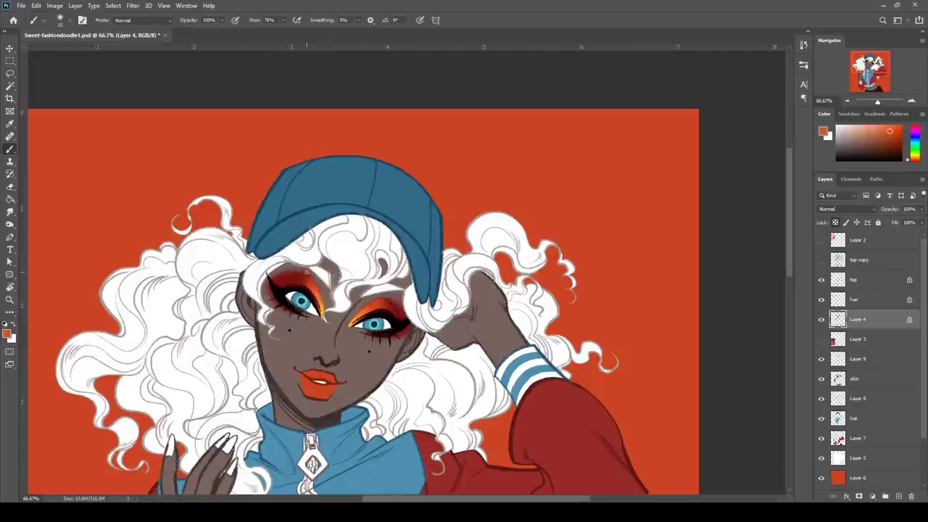
pyautogui.hotkey('alt', '[')
pyautogui.hotkey('alt', '[')
pyautogui.press('r')
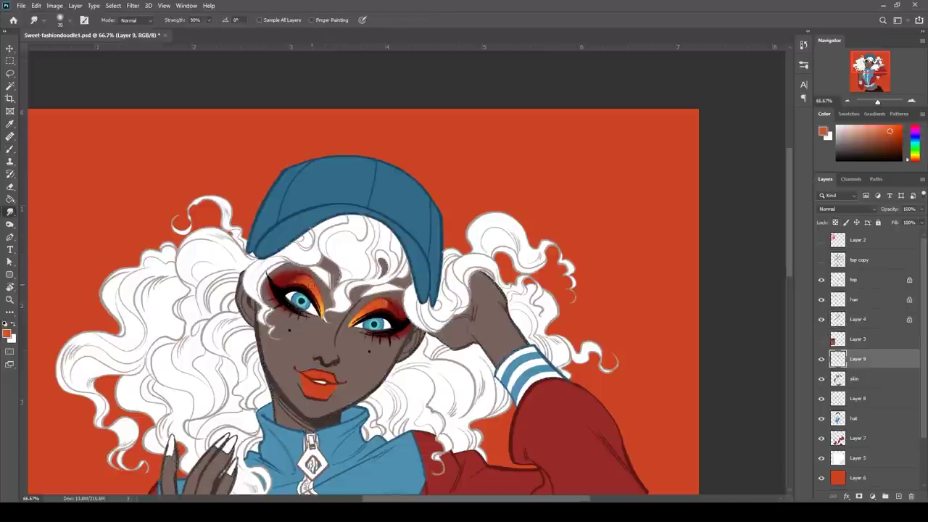
pyautogui.press('b')
pyautogui.keyDown('alt'); pyautogui.click(352, 324); pyautogui.keyUp('alt')
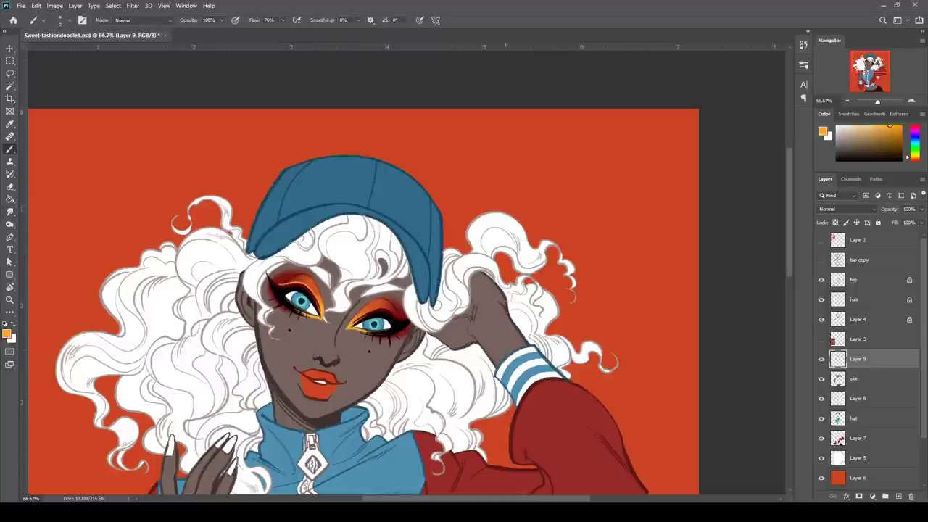
# Paint white piping along the curved seam between the jacket's blue front and red side on the red jacket colour layer
pyautogui.press('i')
pyautogui.click(400, 313)
pyautogui.hotkey('alt', '[')
pyautogui.hotkey('alt', '[')
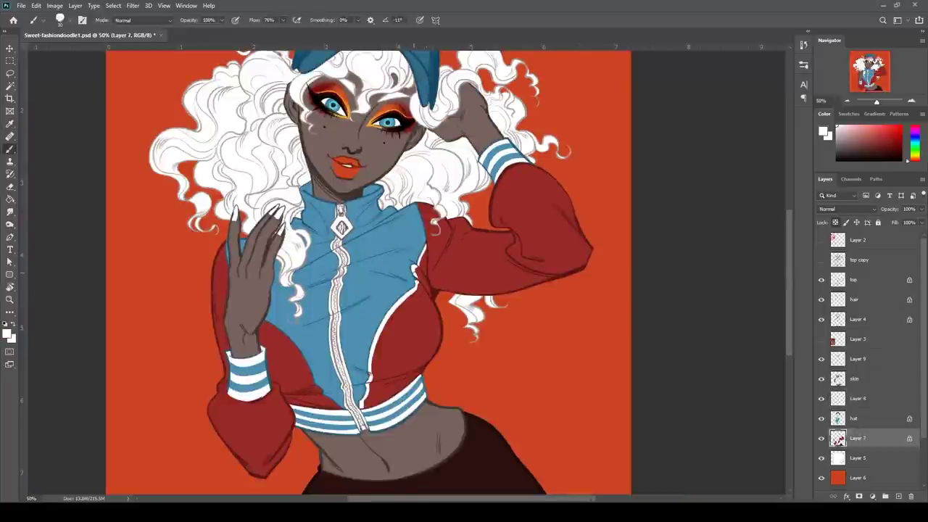
pyautogui.moveTo(264, 323); pyautogui.dragTo(315, 385)
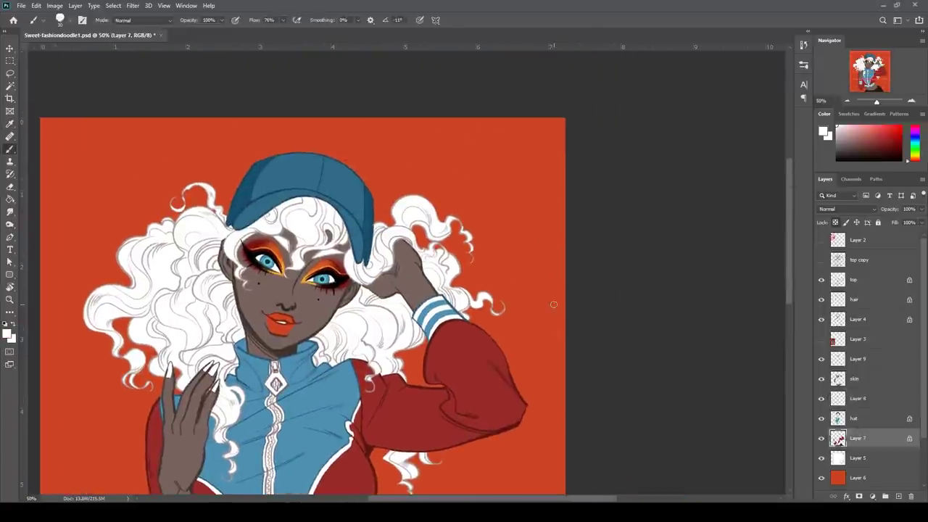
# Lock the eyeshadow layer's transparent pixels and smudge the yellow-orange up into the orange on both eyelids
pyautogui.click(857, 358)
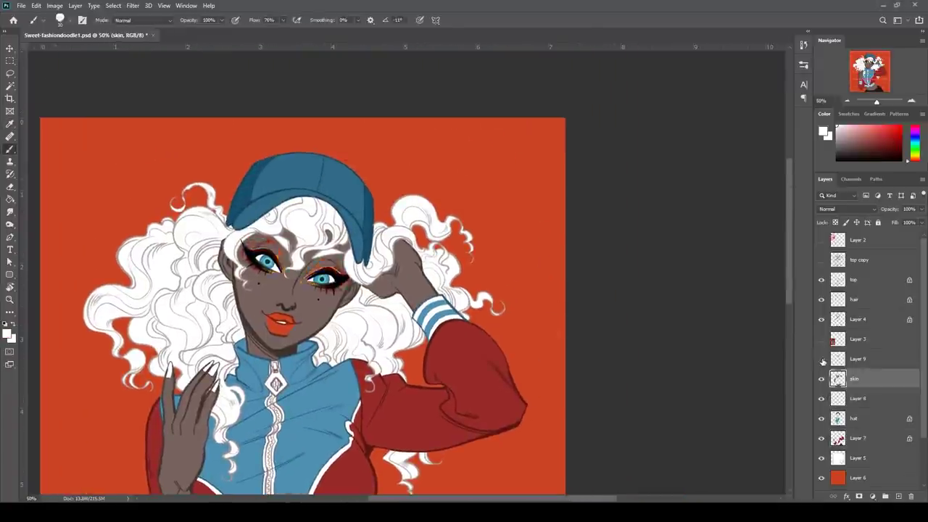
pyautogui.hotkey('ctrl', '+')
pyautogui.press('e')
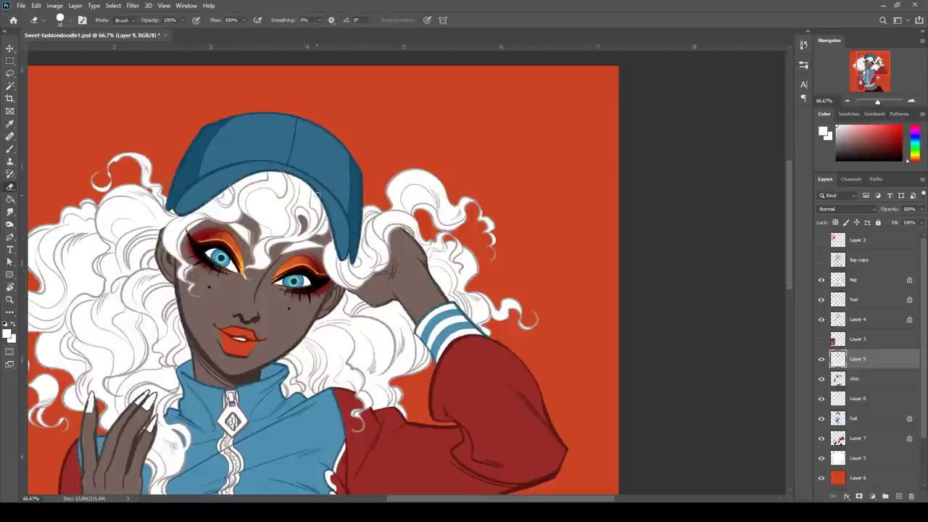
pyautogui.press('b')
pyautogui.keyDown('alt'); pyautogui.click(273, 278); pyautogui.keyUp('alt')
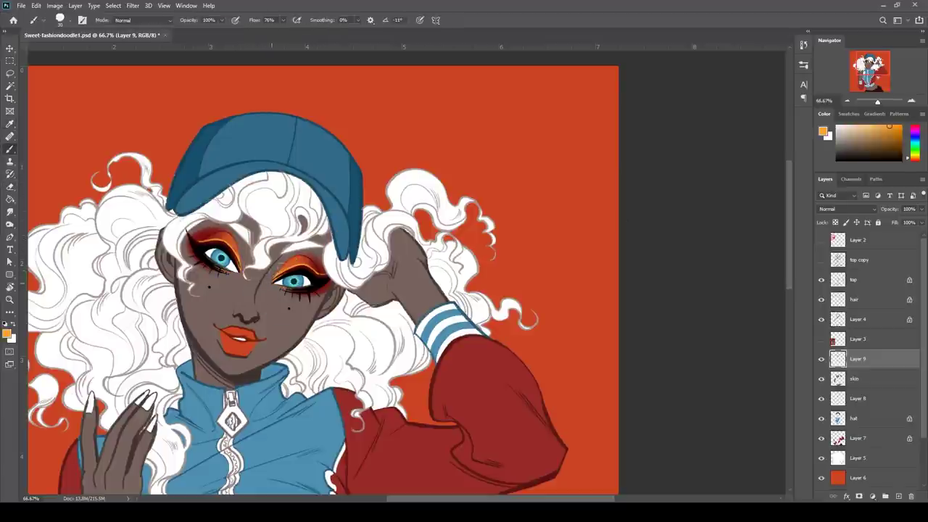
pyautogui.click(835, 222)
pyautogui.click(9, 211)
pyautogui.moveTo(234, 254); pyautogui.dragTo(228, 241)
pyautogui.moveTo(284, 275); pyautogui.dragTo(296, 260)
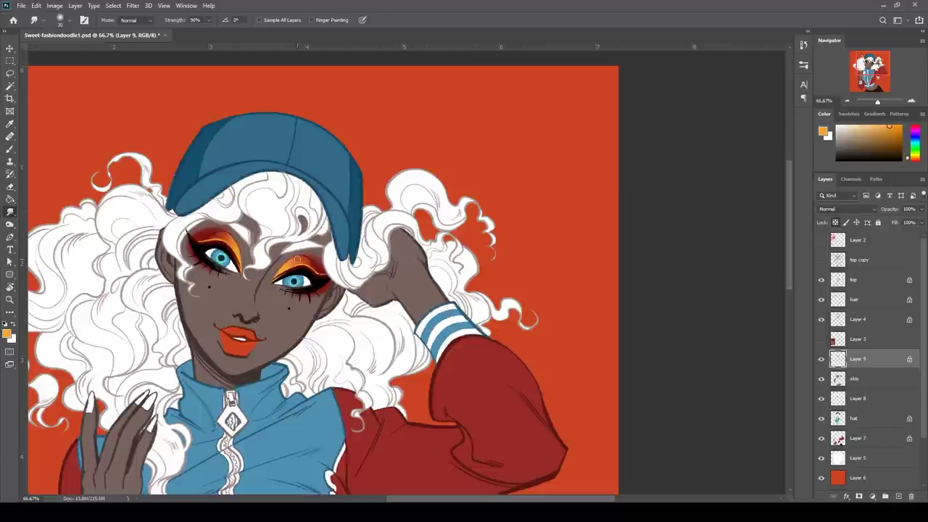
# Shade the lips with dark red on the lip colour layer, lock its transparent pixels, and smudge the shading into the orange-red
pyautogui.press('b')
pyautogui.keyDown('alt'); pyautogui.click(241, 349); pyautogui.keyUp('alt')
pyautogui.click(896, 136)
pyautogui.click(858, 398)
pyautogui.keyDown('alt'); pyautogui.click(327, 284); pyautogui.keyUp('alt')
pyautogui.moveTo(223, 329)
pyautogui.mouseDown()
pyautogui.moveTo(254, 337)
pyautogui.moveTo(239, 343)
pyautogui.moveTo(254, 341)
pyautogui.mouseUp()
pyautogui.click(835, 222)
pyautogui.click(9, 212)
pyautogui.moveTo(282, 311); pyautogui.dragTo(363, 312)
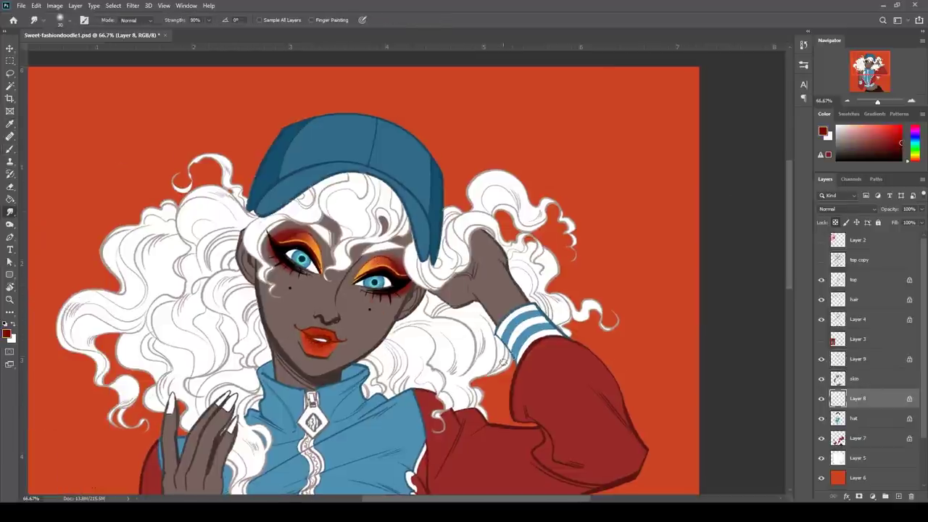
# Recolour the line art around the lips dark red on the face line art layer, Layer 4
pyautogui.click(868, 281)
pyautogui.click(863, 319)
pyautogui.keyDown('alt'); pyautogui.click(318, 335); pyautogui.keyUp('alt')
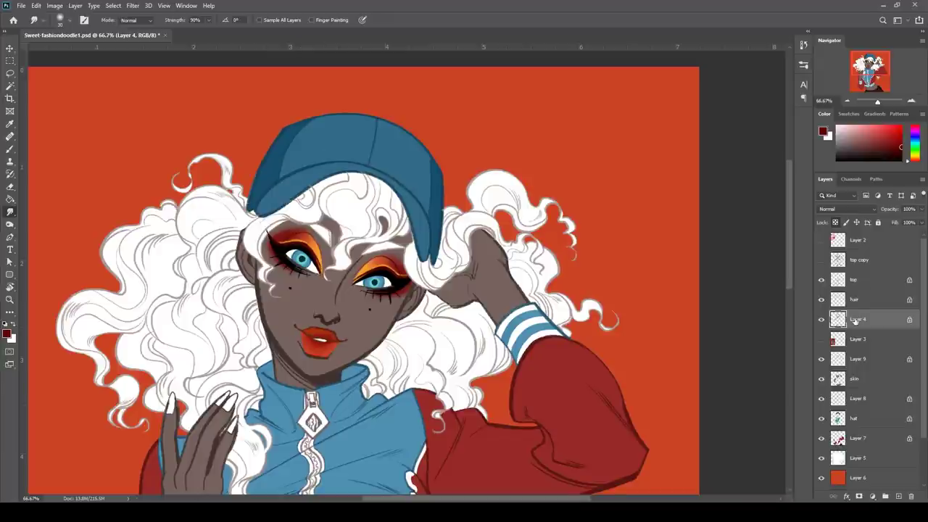
pyautogui.press('b')
pyautogui.moveTo(302, 333); pyautogui.dragTo(345, 340)
pyautogui.click(893, 140)
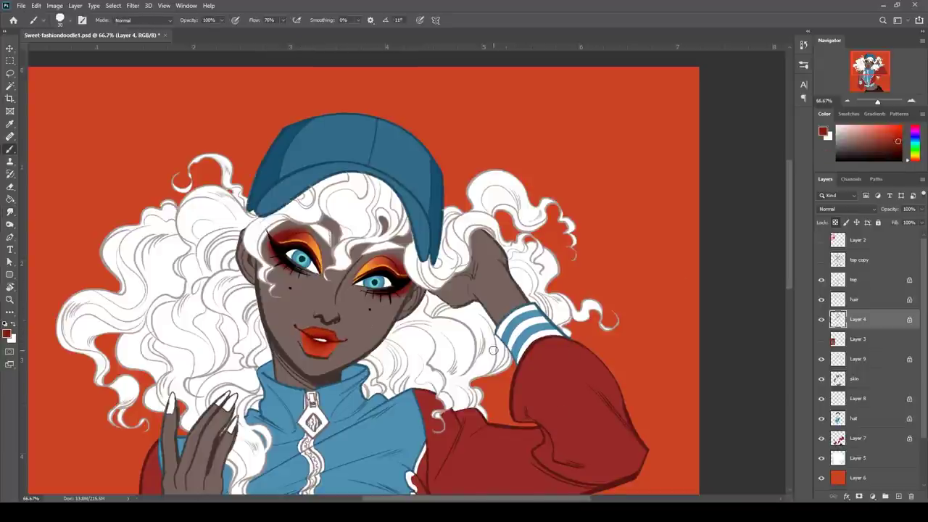
pyautogui.press('[')
pyautogui.press('[')
pyautogui.moveTo(507, 346); pyautogui.dragTo(483, 313)
# Unlock the transparent pixels of Layer 8 and fill in the fingernails of the raised hand with a colour sampled from the artwork
pyautogui.press('i')
pyautogui.click(335, 240)
pyautogui.click(860, 400)
pyautogui.click(836, 223)
pyautogui.press('b')
pyautogui.moveTo(207, 365); pyautogui.dragTo(194, 375)
pyautogui.moveTo(211, 385); pyautogui.dragTo(206, 398)
pyautogui.moveTo(148, 362); pyautogui.dragTo(145, 379)
pyautogui.moveTo(290, 326); pyautogui.dragTo(338, 291)
# Lock the transparent pixels of Layer 8 again and paint bright yellow over the fingernails
pyautogui.click(915, 156)
pyautogui.click(894, 125)
pyautogui.click(834, 222)
pyautogui.moveTo(258, 326); pyautogui.dragTo(254, 333)
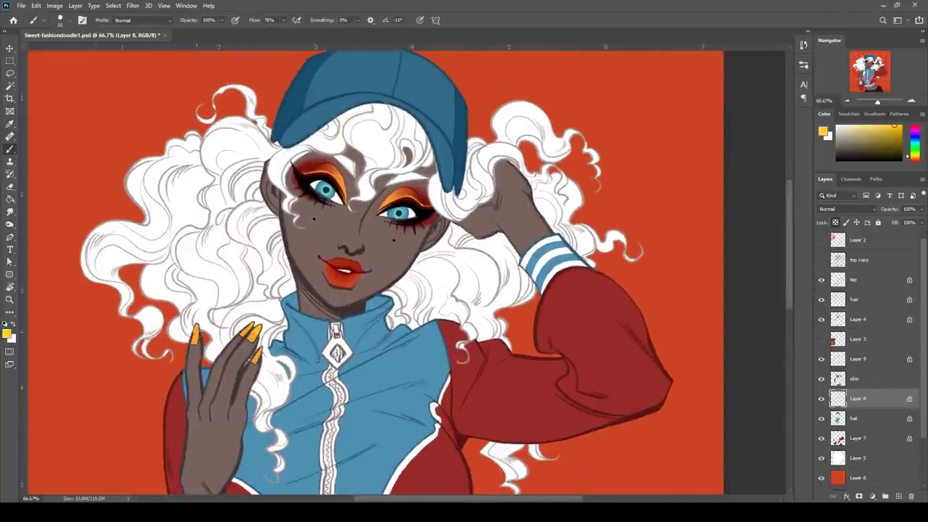
# Recolour the fingernail outlines of the raised hand bright orange on the line art layer, Layer 4
pyautogui.click(915, 159)
pyautogui.click(893, 126)
pyautogui.click(862, 320)
pyautogui.moveTo(195, 326); pyautogui.dragTo(193, 343)
pyautogui.moveTo(251, 323); pyautogui.dragTo(242, 334)
pyautogui.moveTo(258, 325); pyautogui.dragTo(250, 340)
pyautogui.moveTo(260, 349); pyautogui.dragTo(254, 362)
pyautogui.moveTo(366, 227); pyautogui.dragTo(395, 200)
pyautogui.moveTo(505, 385); pyautogui.dragTo(447, 346)
pyautogui.moveTo(533, 252); pyautogui.dragTo(553, 347)
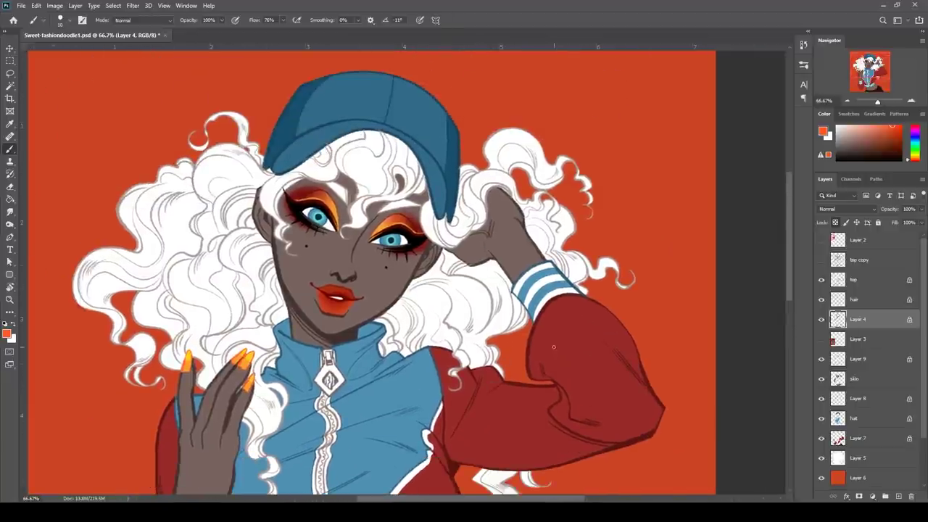
# Paint crimson blush on both cheeks on the skin layer, using a soft 200 px brush at 50% opacity and 34% flow
pyautogui.keyDown('alt'); pyautogui.click(418, 249); pyautogui.keyUp('alt')
pyautogui.click(70, 21)
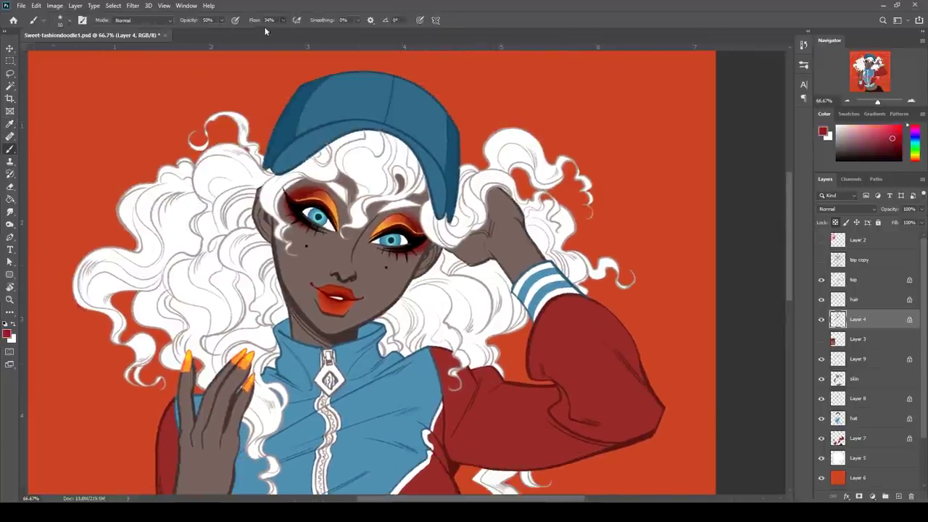
pyautogui.press(']')
pyautogui.press(']')
pyautogui.press(']')
pyautogui.press(']')
pyautogui.press(']')
pyautogui.press(']')
pyautogui.press(']')
pyautogui.press(']')
pyautogui.press(']')
pyautogui.press(']')
pyautogui.press(']')
pyautogui.press(']')
pyautogui.press(']')
pyautogui.press(']')
pyautogui.press(']')
pyautogui.press(']')
pyautogui.press(']')
pyautogui.click(879, 379)
pyautogui.moveTo(293, 241); pyautogui.dragTo(303, 254)
pyautogui.click(403, 267)
pyautogui.moveTo(507, 161); pyautogui.dragTo(524, 82)
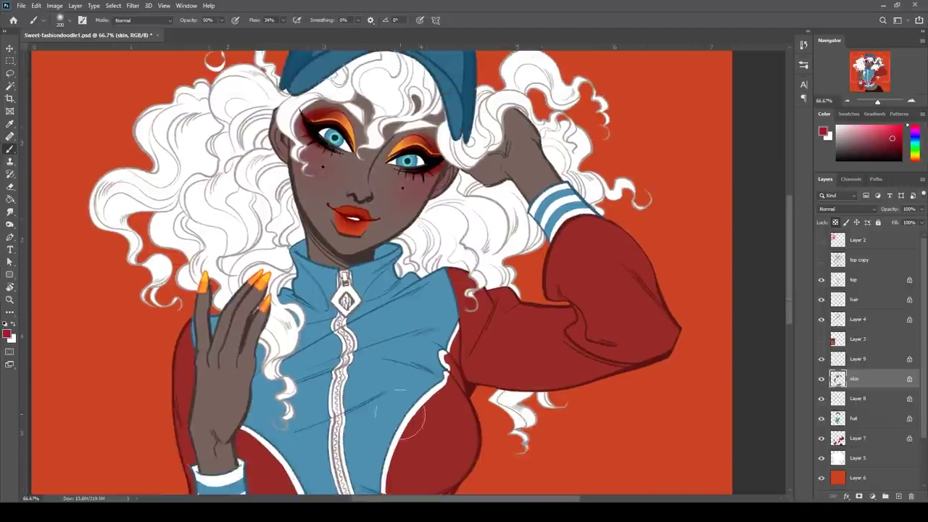
# Reduce the soft brush to 100 px, refine the blush on the face and save the document
pyautogui.moveTo(541, 375); pyautogui.dragTo(504, 495)
pyautogui.press('[')
pyautogui.press('[')
pyautogui.press('[')
pyautogui.press('[')
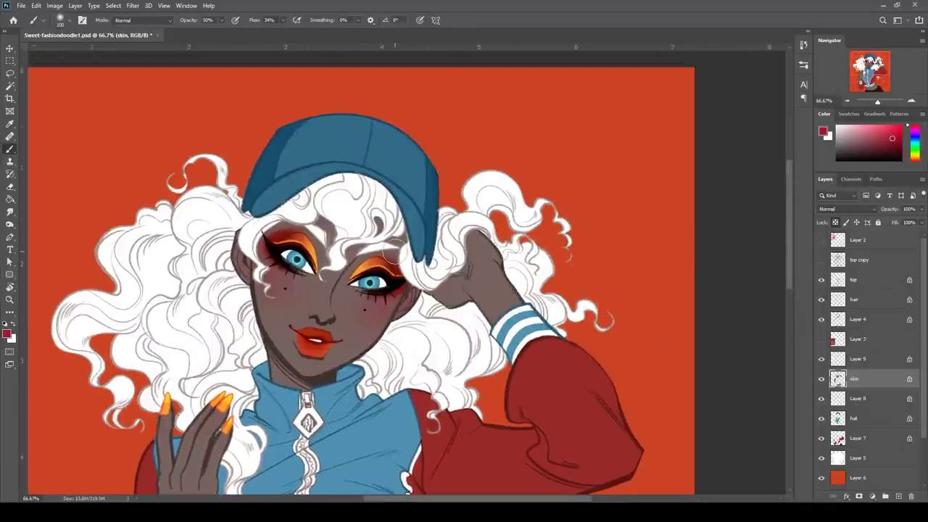
pyautogui.moveTo(509, 308); pyautogui.dragTo(462, 384)
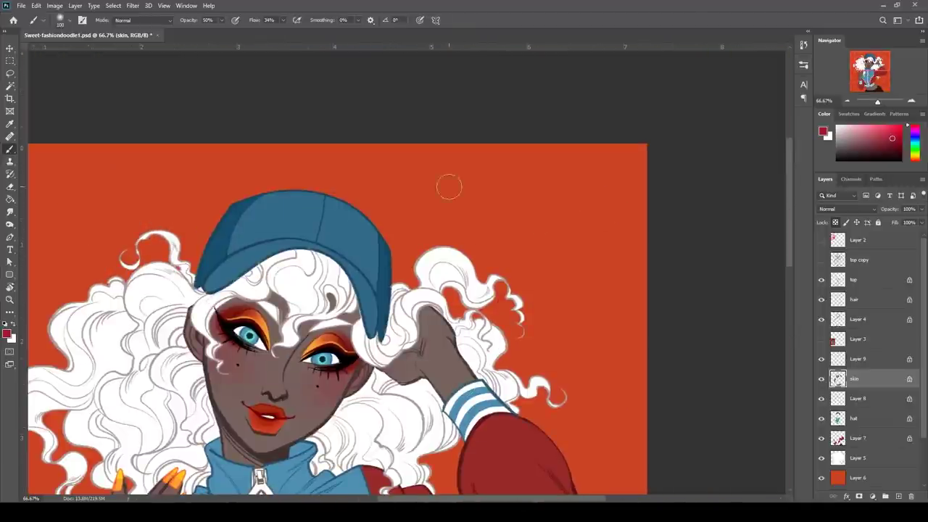
pyautogui.moveTo(755, 219); pyautogui.dragTo(831, 143)
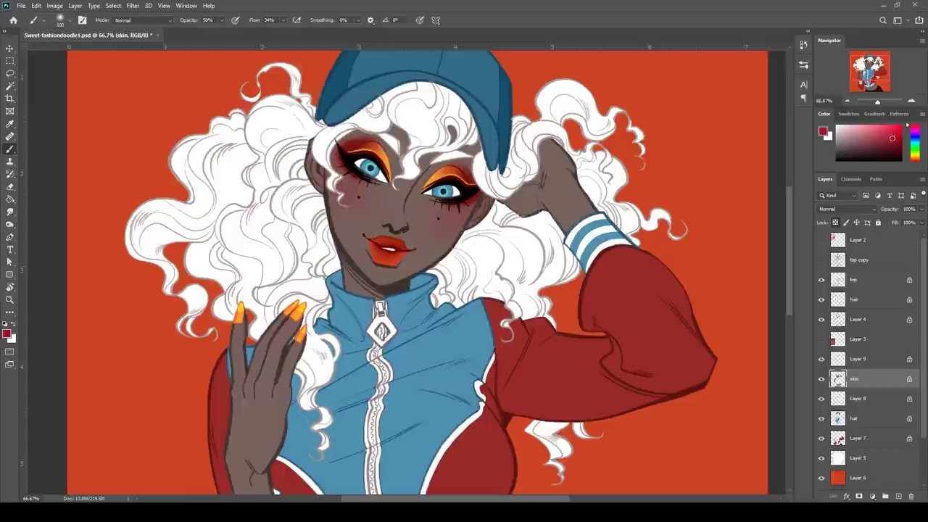
pyautogui.hotkey('ctrl', '-')
pyautogui.hotkey('ctrl', '-')
pyautogui.hotkey('ctrl', 's')
# Load Layer 5's silhouette as a selection and add a new layer named sh above Layer 2
pyautogui.moveTo(922, 353)
pyautogui.mouseDown()
pyautogui.moveTo(922, 399)
pyautogui.moveTo(923, 353)
pyautogui.mouseUp()
pyautogui.keyDown('shift'); pyautogui.click(864, 410); pyautogui.keyUp('shift')
pyautogui.click(862, 458)
pyautogui.keyDown('ctrl'); pyautogui.click(839, 457); pyautogui.keyUp('ctrl')
pyautogui.click(851, 240)
pyautogui.click(899, 497)
pyautogui.doubleClick(858, 239)
pyautogui.write('sh')
# Set the sh layer to Multiply blending at 55% opacity
pyautogui.click(846, 209)
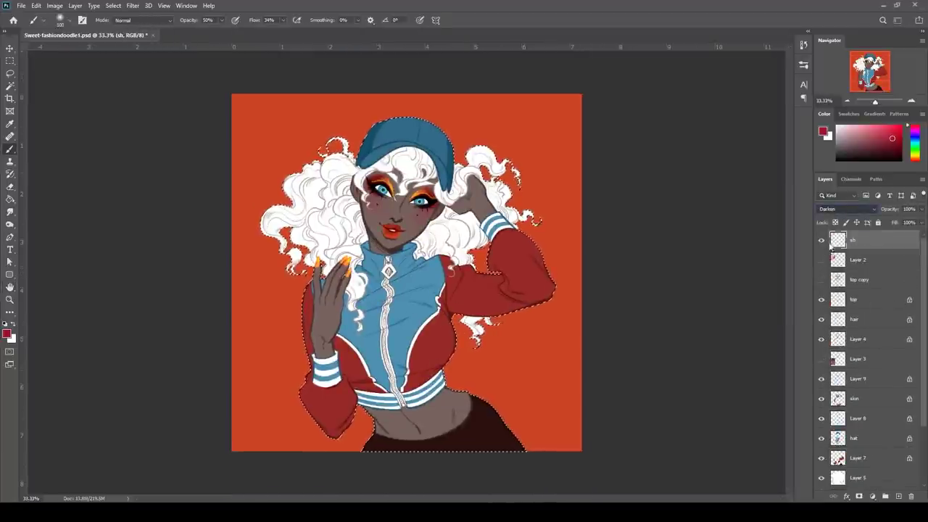
pyautogui.click(833, 247)
pyautogui.moveTo(889, 209); pyautogui.dragTo(868, 210)
# Paint dark maroon fold shadows across the jacket and waist with a textured brush at 100% opacity and 53% flow
pyautogui.click(901, 154)
pyautogui.click(44, 20)
pyautogui.click(597, 77)
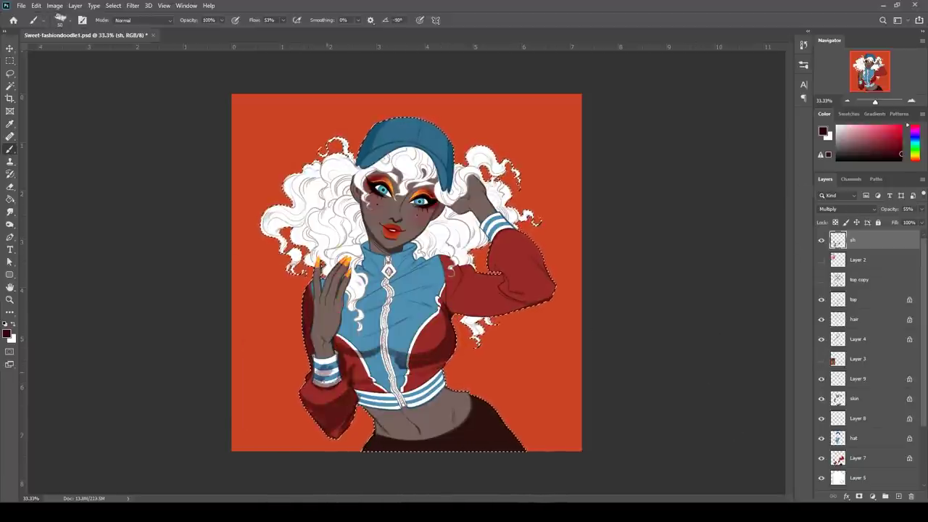
pyautogui.moveTo(355, 358); pyautogui.dragTo(403, 363)
pyautogui.moveTo(378, 420); pyautogui.dragTo(440, 404)
pyautogui.moveTo(369, 333); pyautogui.dragTo(411, 317)
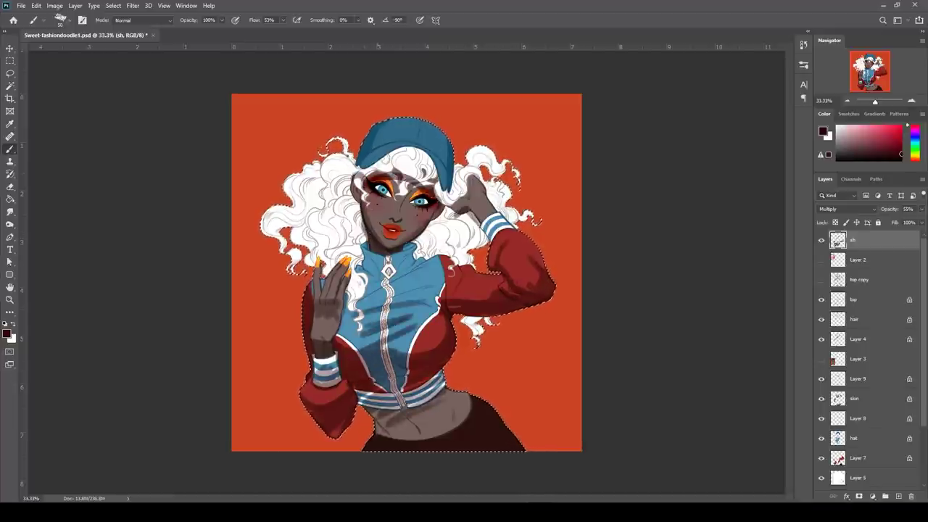
# Paint shadows into the curls beside the face and blend the shading with the Smudge tool at 90% strength
pyautogui.moveTo(327, 230); pyautogui.dragTo(351, 198)
pyautogui.moveTo(351, 210); pyautogui.dragTo(358, 254)
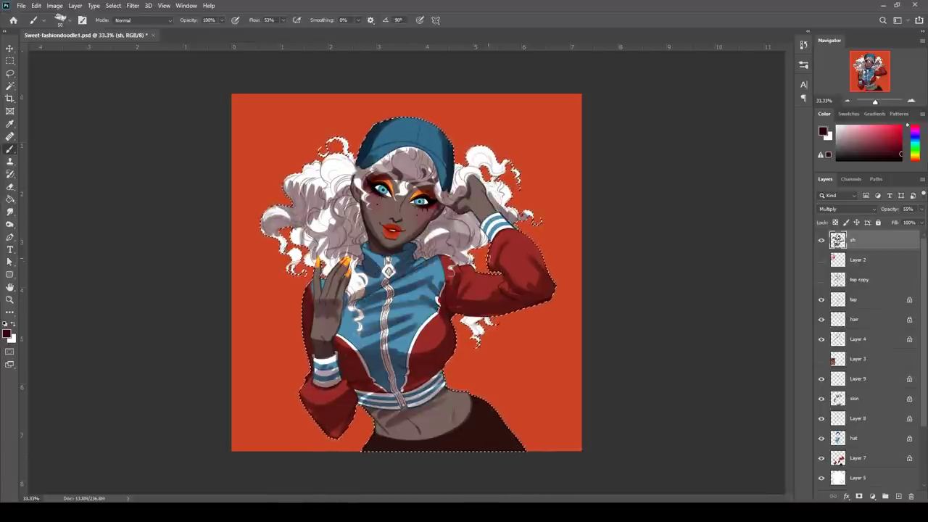
pyautogui.press('r')
pyautogui.press('[')
pyautogui.press('[')
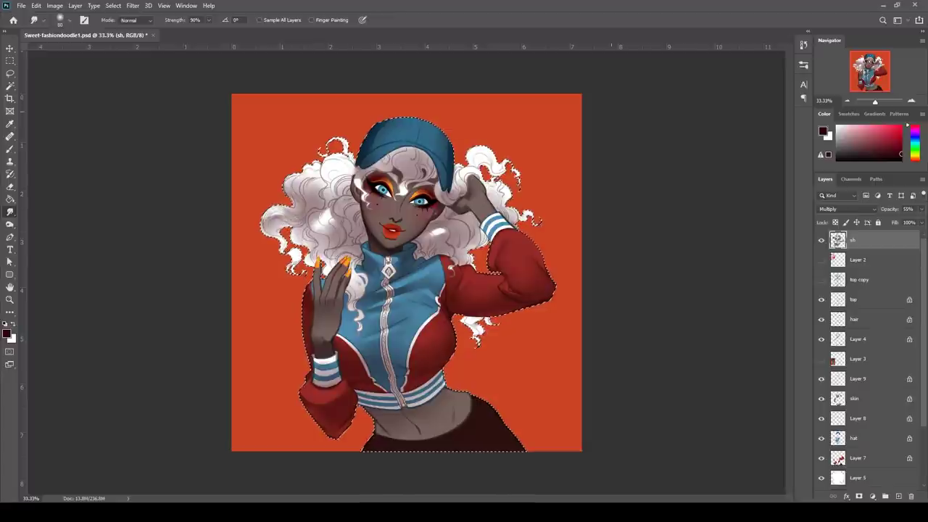
# Refine the shading around the cap and upper face, alternating between painting and smudging within the figure selection
pyautogui.hotkey('ctrl', '+')
pyautogui.moveTo(509, 220); pyautogui.dragTo(511, 390)
pyautogui.hotkey('ctrl', 'shift', 'd')
pyautogui.press('b')
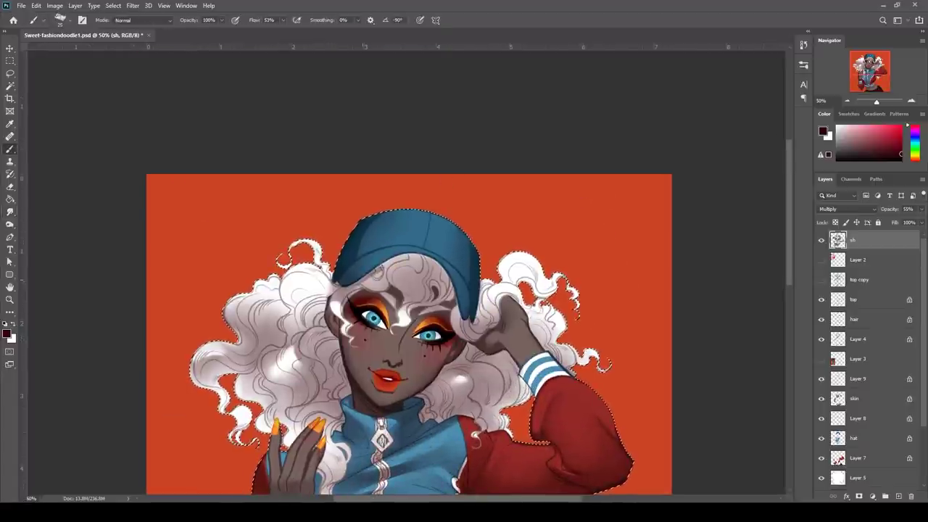
pyautogui.press('r')
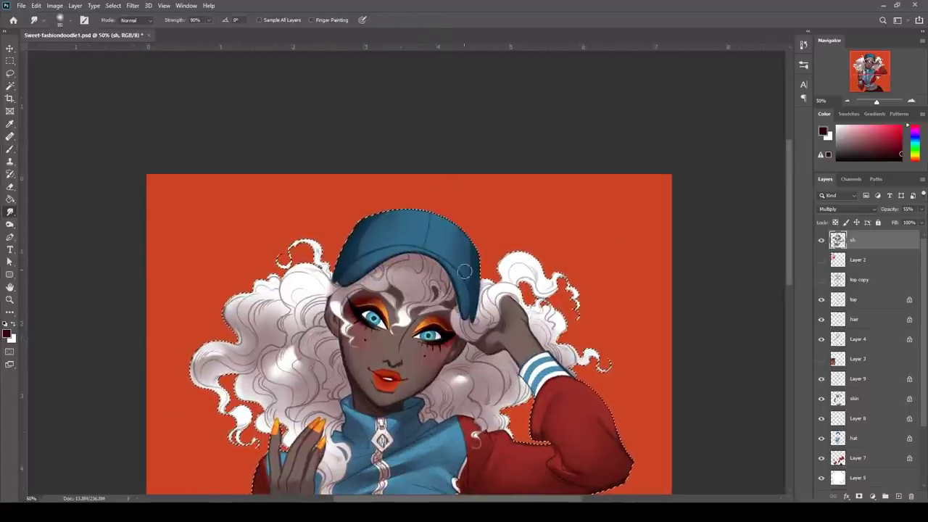
pyautogui.press('b')
pyautogui.press('r')
pyautogui.press('b')
# Paint a shadow along the nose and blend it with the Smudge tool reduced to 25 px
pyautogui.moveTo(384, 361); pyautogui.dragTo(400, 358)
pyautogui.press('r')
pyautogui.press('[')
pyautogui.press('[')
pyautogui.press('[')
pyautogui.press('[')
pyautogui.press('[')
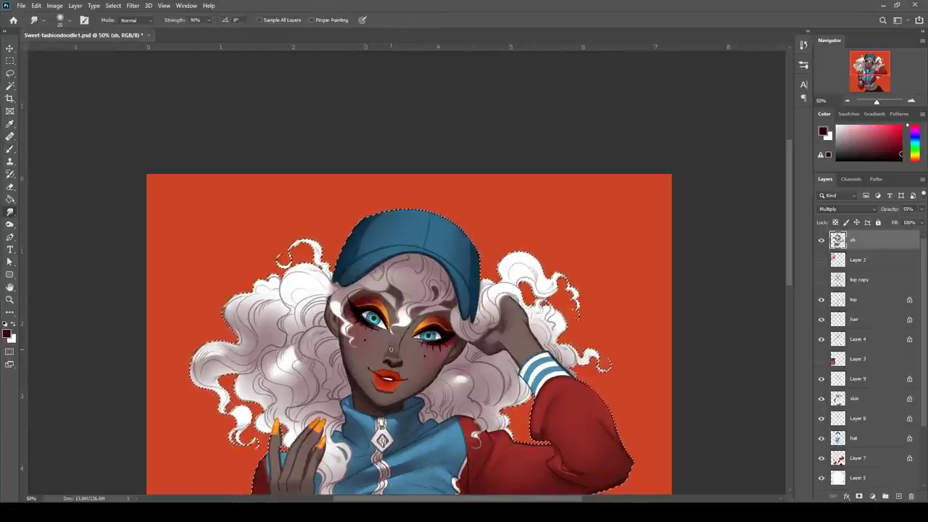
# Deepen and blend the shadows around the nose and on the curls over the forehead
pyautogui.press('b')
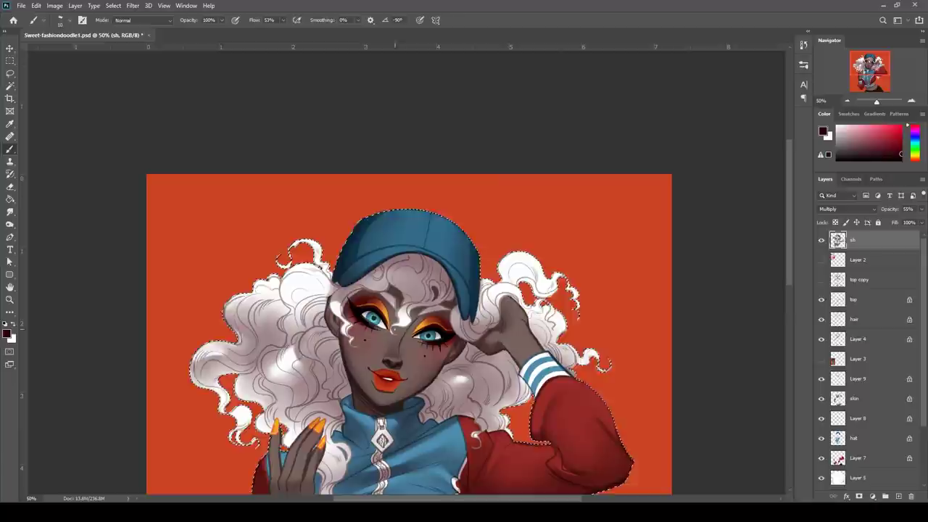
pyautogui.press('r')
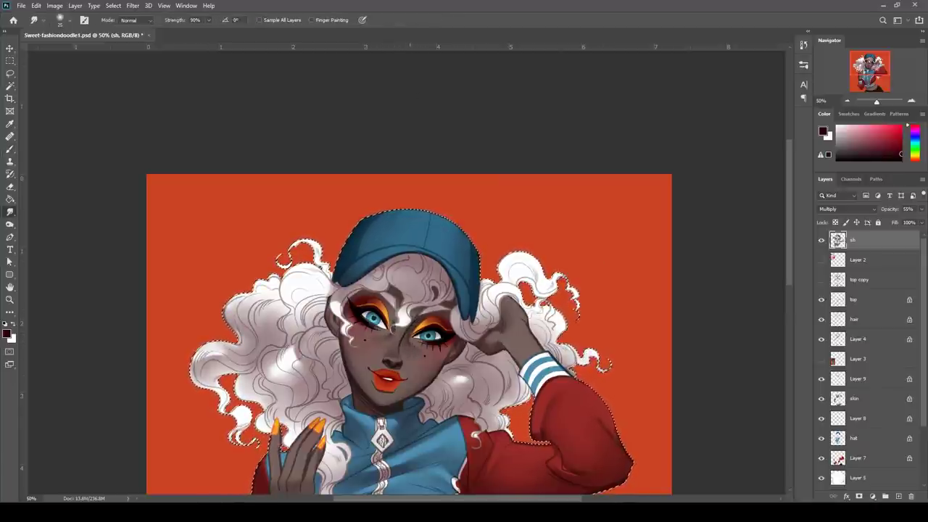
pyautogui.press('b')
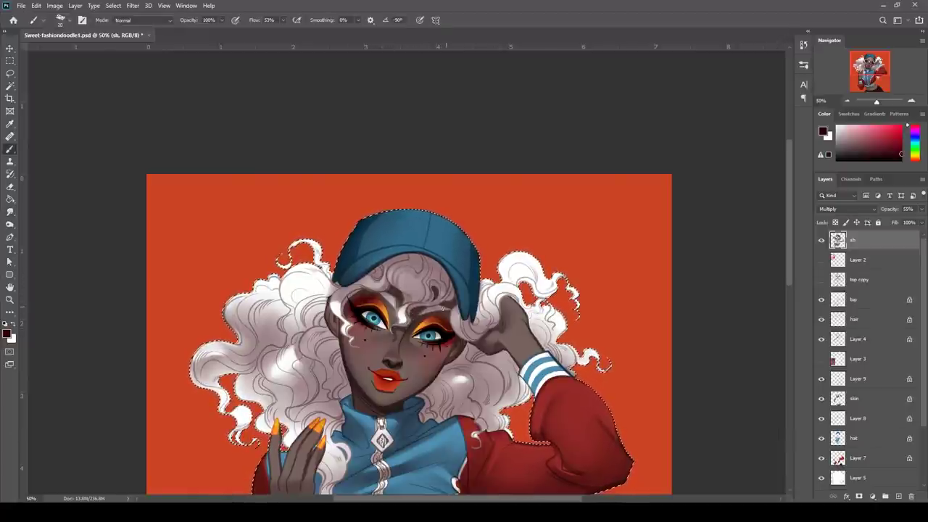
pyautogui.moveTo(387, 312); pyautogui.dragTo(395, 276)
pyautogui.press('r')
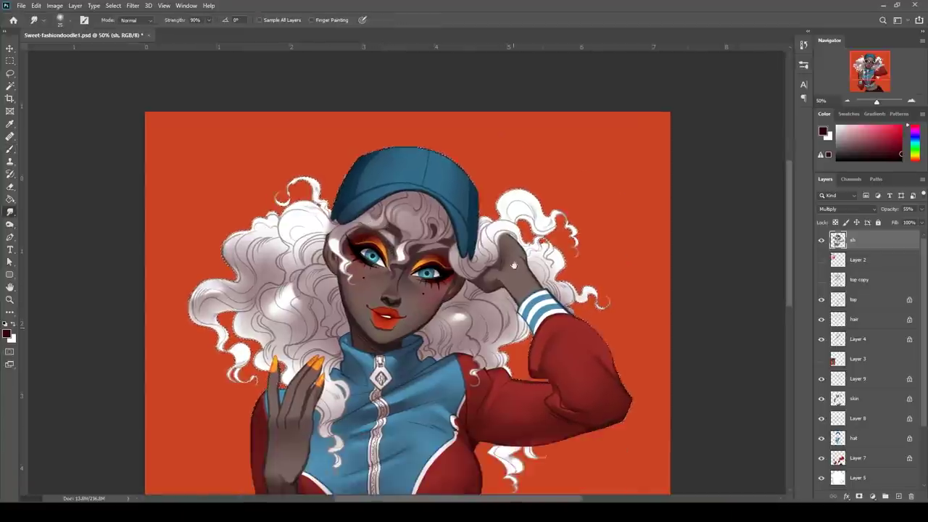
pyautogui.press('b')
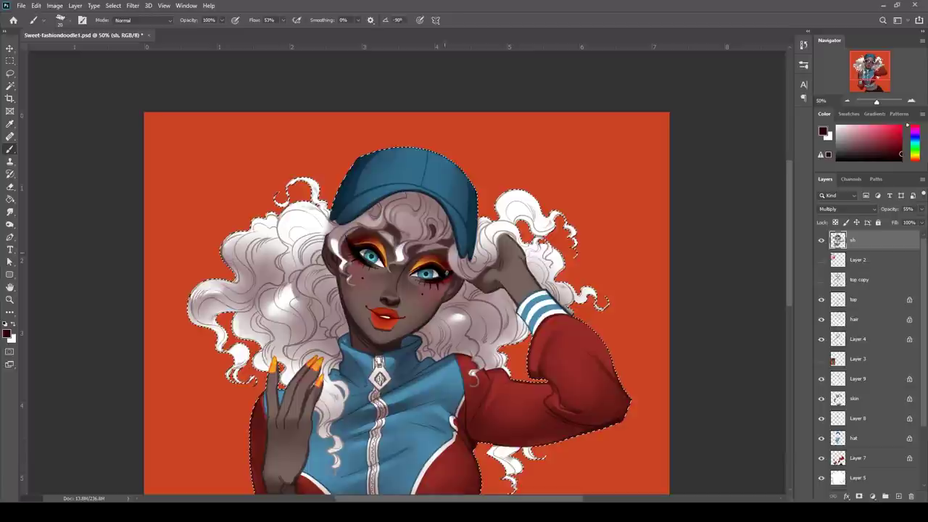
pyautogui.press('r')
pyautogui.press('b')
# Shade the hair between the cap and the raised hand and beside the opposite ear, and smooth the strokes
pyautogui.press(']')
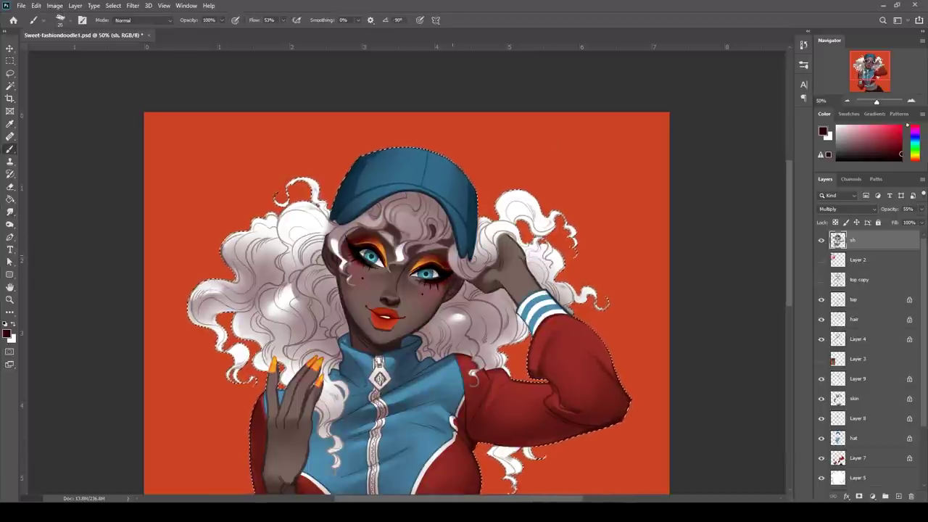
pyautogui.moveTo(451, 250)
pyautogui.mouseDown()
pyautogui.moveTo(477, 280)
pyautogui.moveTo(478, 268)
pyautogui.mouseUp()
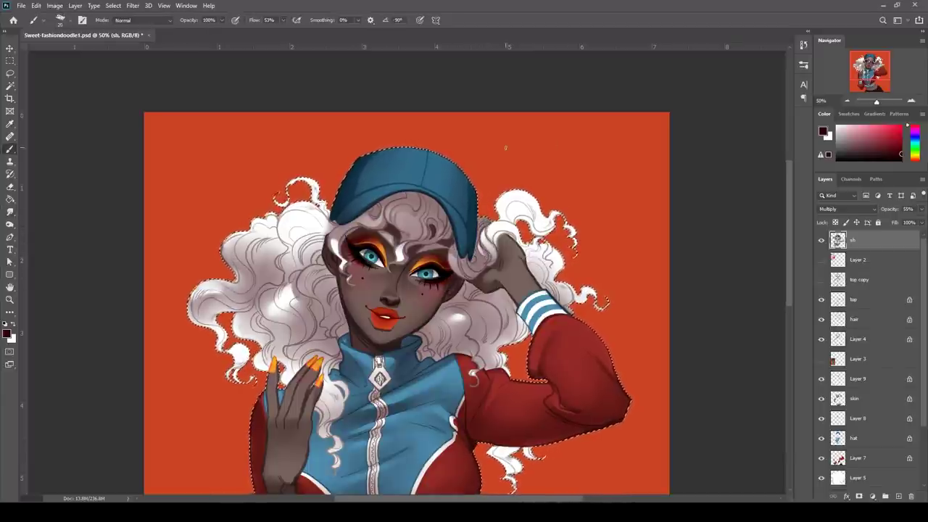
pyautogui.press('r')
pyautogui.press('b')
pyautogui.moveTo(321, 242); pyautogui.dragTo(312, 264)
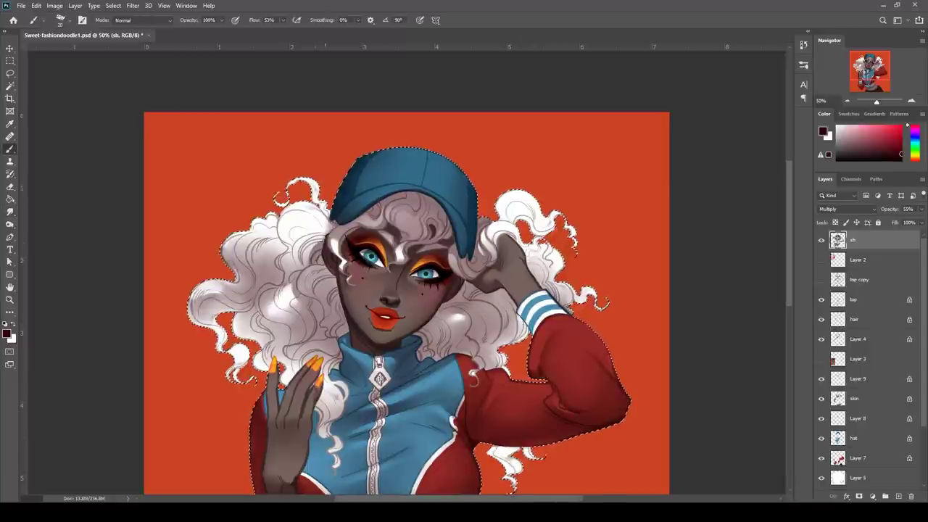
pyautogui.moveTo(356, 346); pyautogui.dragTo(328, 316)
pyautogui.press('r')
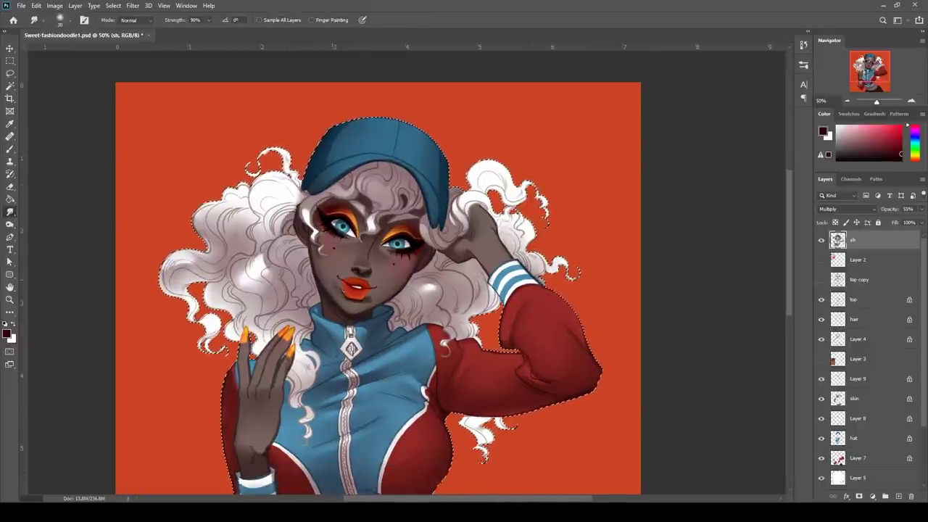
# Shade and blend the lips and chin, cleaning up with the eraser
pyautogui.press('b')
pyautogui.moveTo(343, 280); pyautogui.dragTo(367, 296)
pyautogui.press('r')
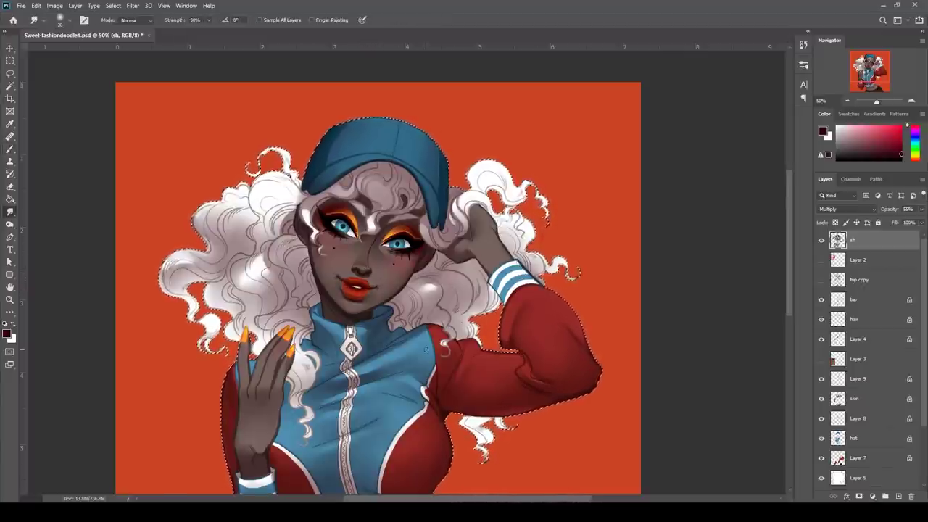
pyautogui.press('b')
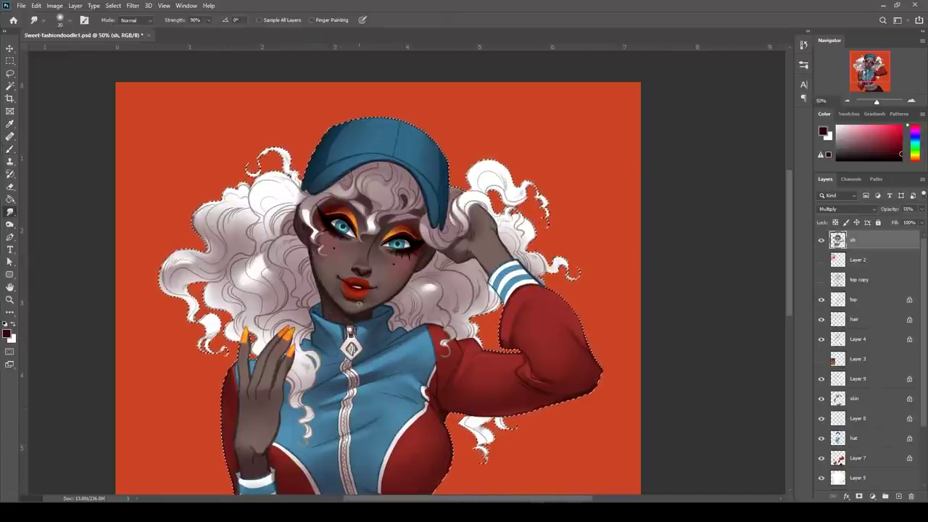
pyautogui.press('e')
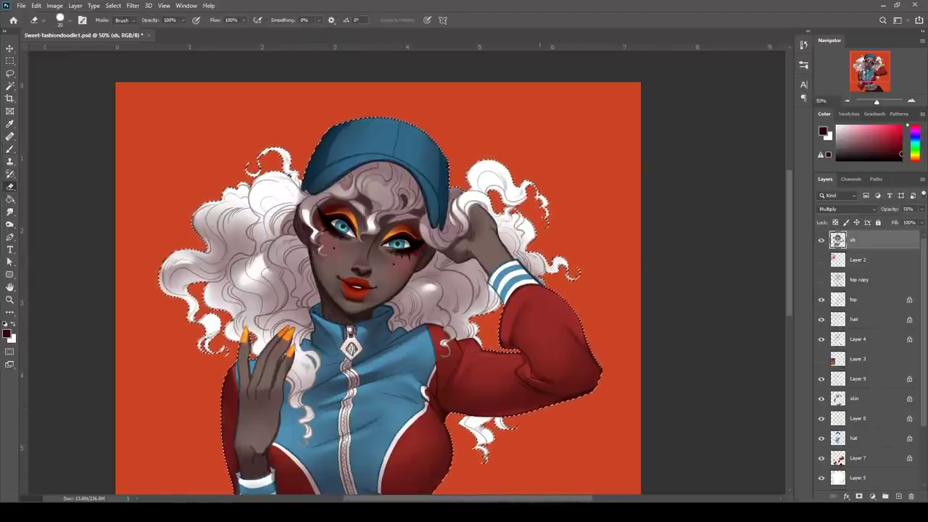
pyautogui.press('b')
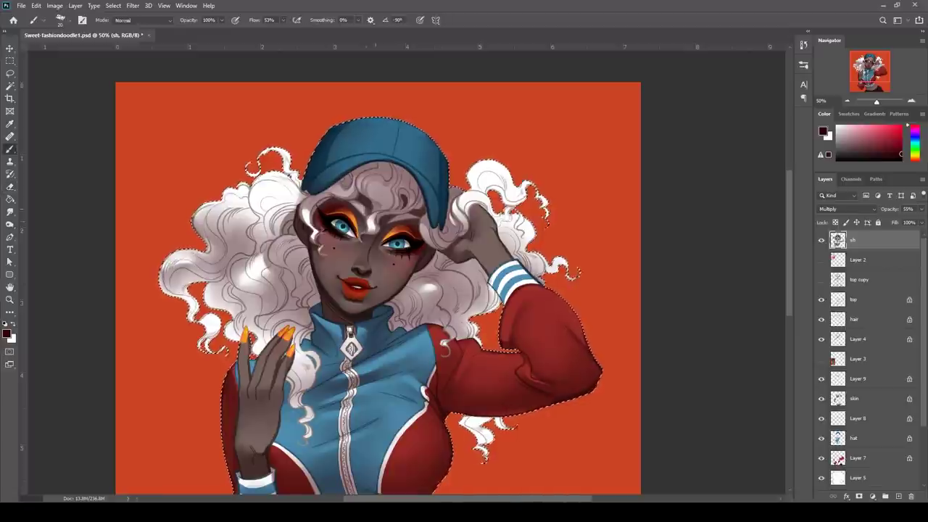
# Refine and smudge the shading on the cap and the curls beside it
pyautogui.press('r')
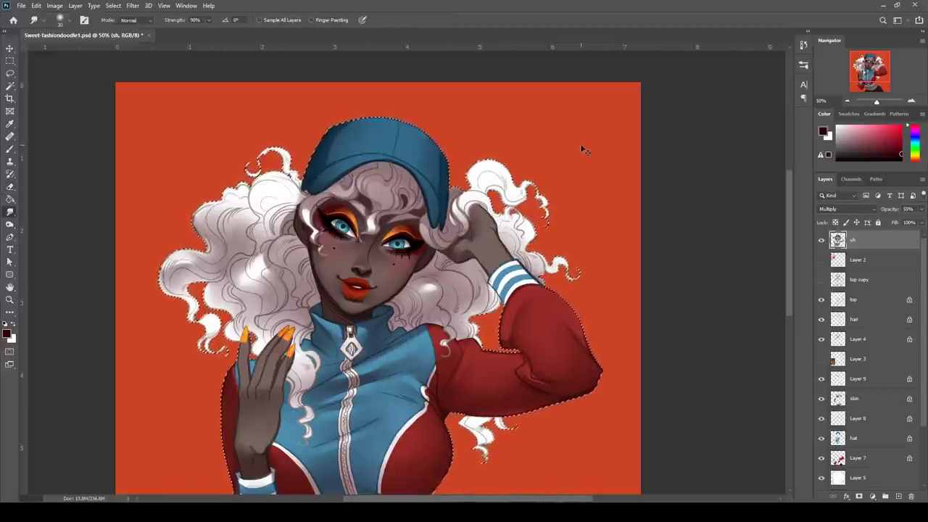
pyautogui.press('b')
pyautogui.moveTo(586, 148); pyautogui.dragTo(566, 214)
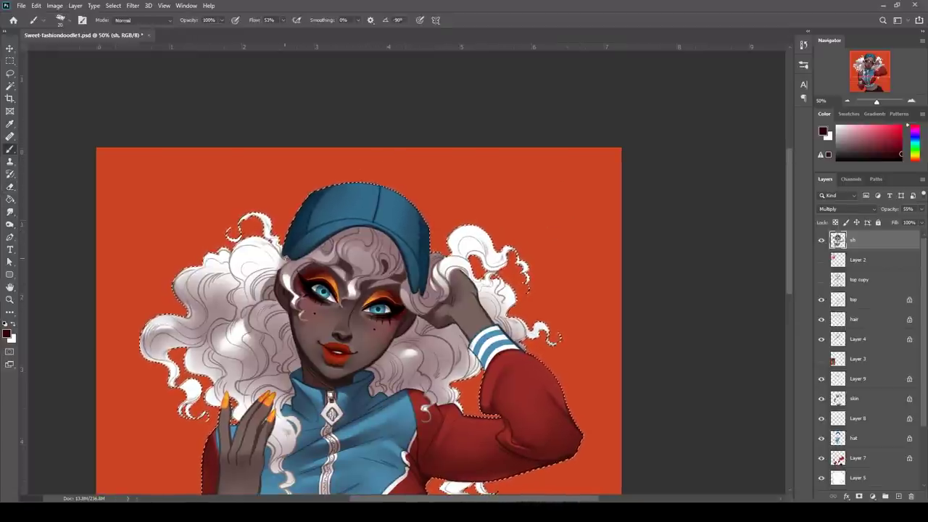
pyautogui.moveTo(442, 290); pyautogui.dragTo(419, 188)
pyautogui.press('r')
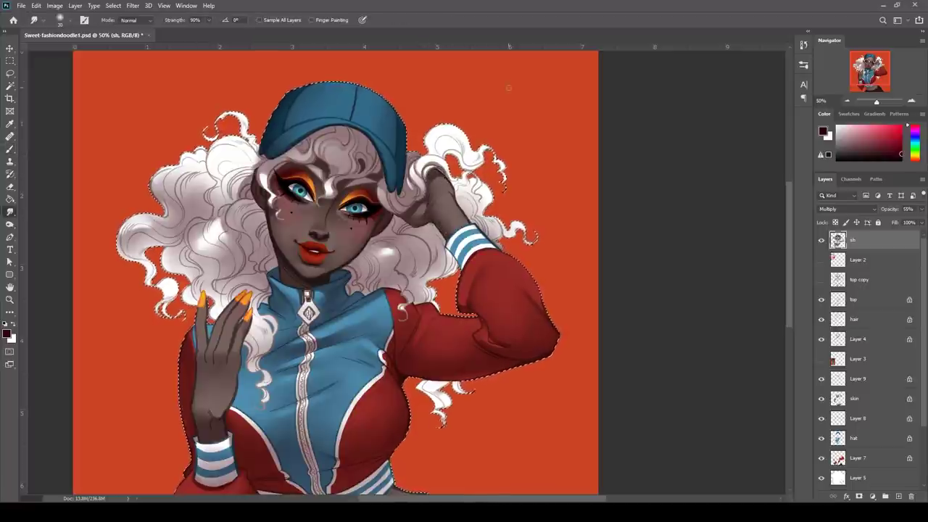
# Paint shadows on the fingers and back of the lowered hand and blend them
pyautogui.press('b')
pyautogui.moveTo(231, 328); pyautogui.dragTo(208, 362)
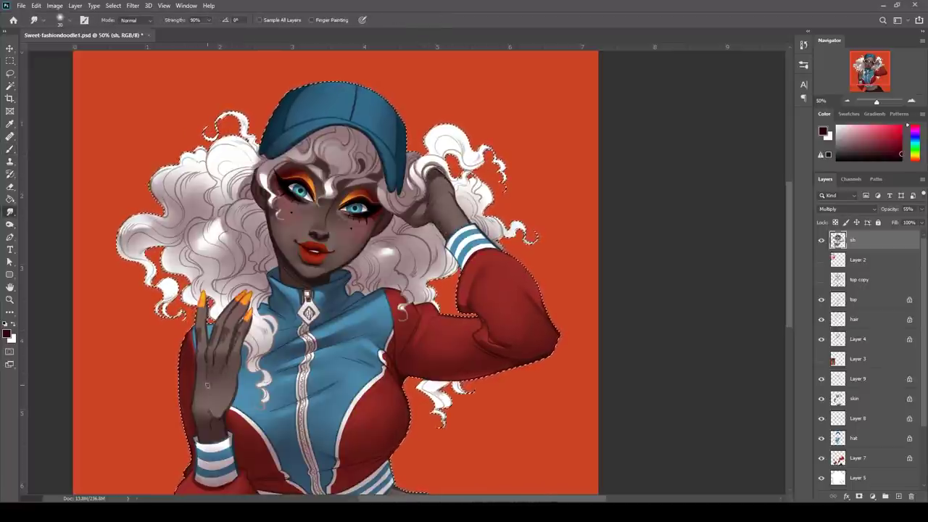
pyautogui.press('r')
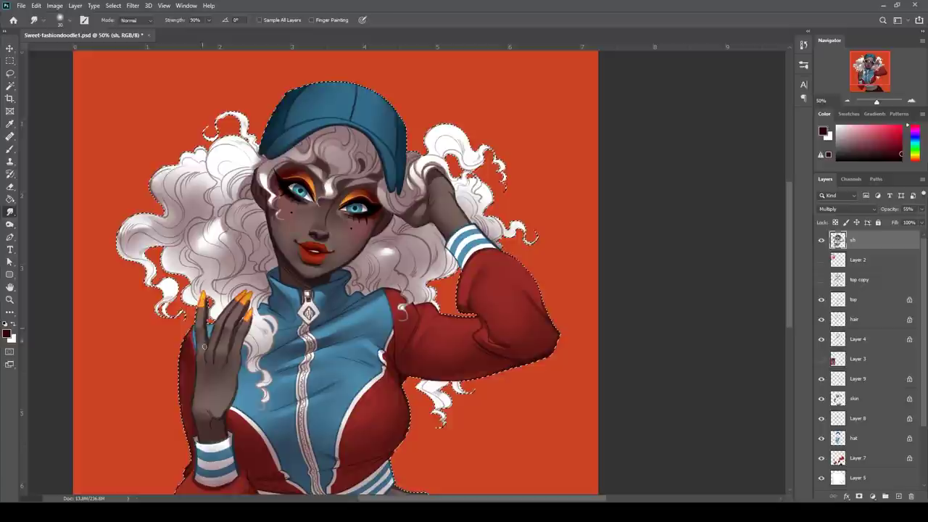
pyautogui.press('b')
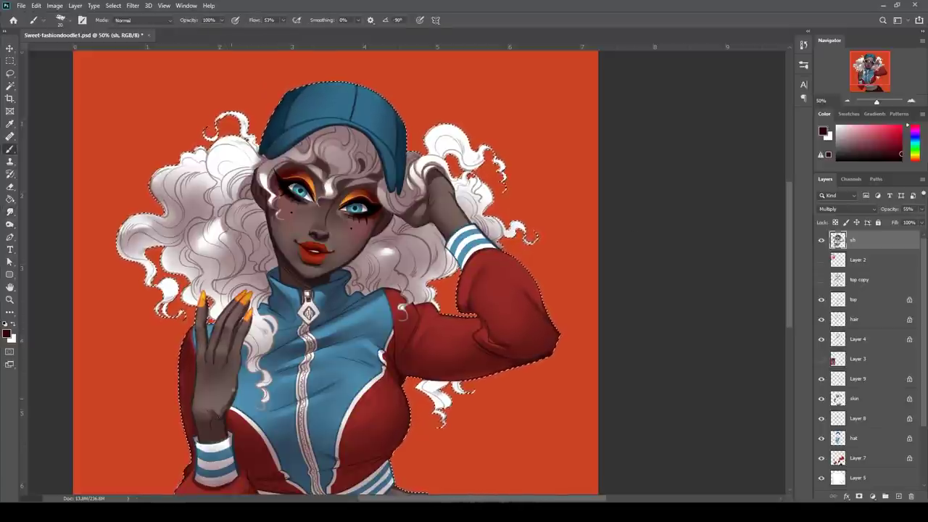
pyautogui.hscroll(-2, 241, 348)
pyautogui.press('r')
pyautogui.press('b')
# Add shadow strokes to the blue jacket front beside the lowered hand and save the document
pyautogui.moveTo(581, 479)
pyautogui.mouseDown()
pyautogui.moveTo(582, 401)
pyautogui.moveTo(574, 437)
pyautogui.mouseUp()
pyautogui.moveTo(305, 354)
pyautogui.mouseDown()
pyautogui.moveTo(298, 374)
pyautogui.moveTo(316, 333)
pyautogui.mouseUp()
pyautogui.moveTo(312, 301); pyautogui.dragTo(307, 355)
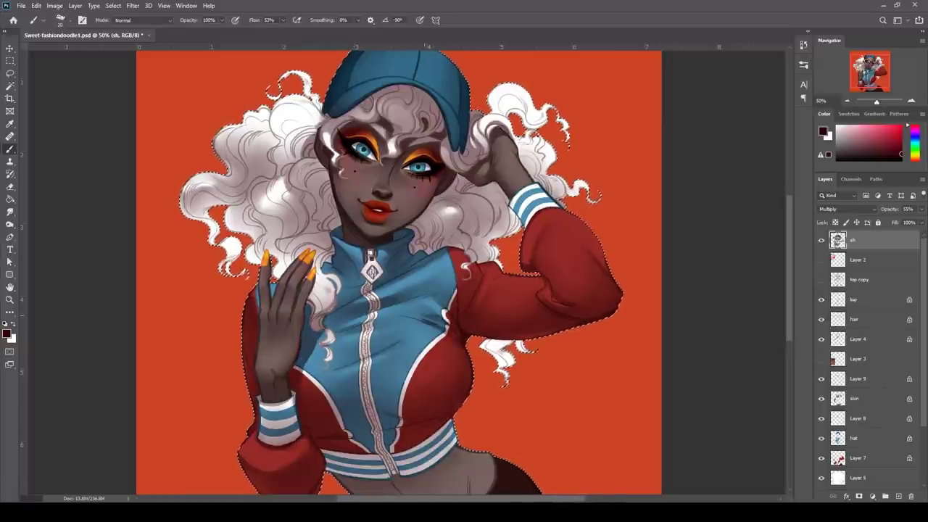
pyautogui.hotkey('ctrl', 's')
# Clear the selection and smudge the shading on the jacket's red chest panel
pyautogui.hotkey('ctrl', '+')
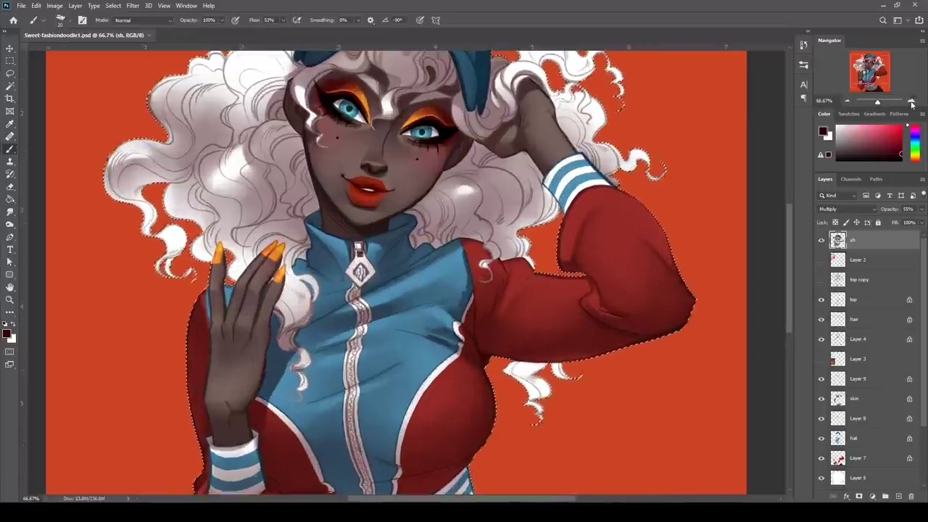
pyautogui.moveTo(434, 224); pyautogui.dragTo(464, 297)
pyautogui.hotkey('ctrl', 'd')
pyautogui.hotkey('ctrl', '-')
pyautogui.hotkey('ctrl', '-')
pyautogui.click(11, 211)
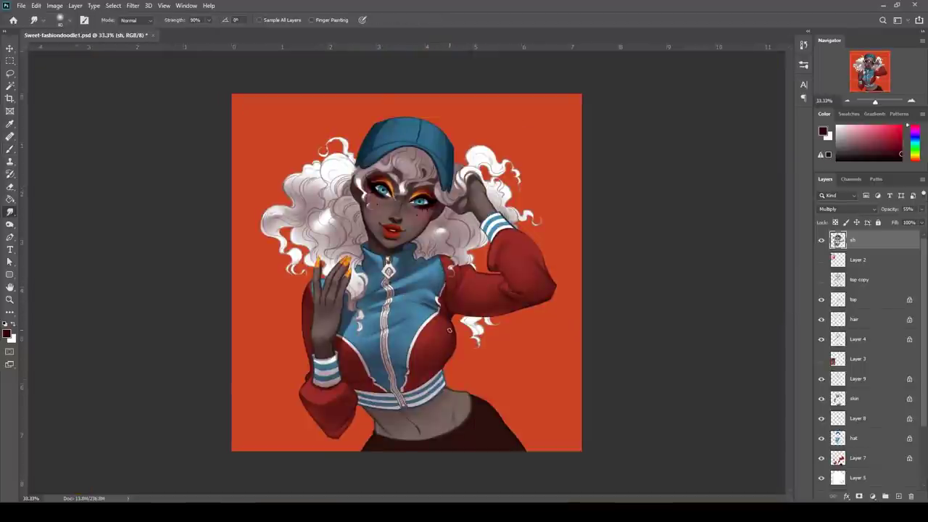
# Load the Layer 5 silhouette as a selection, then shade and blend the jacket beside the lowered hand
pyautogui.press('b')
pyautogui.keyDown('ctrl'); pyautogui.click(838, 478); pyautogui.keyUp('ctrl')
pyautogui.hotkey('ctrl', '+')
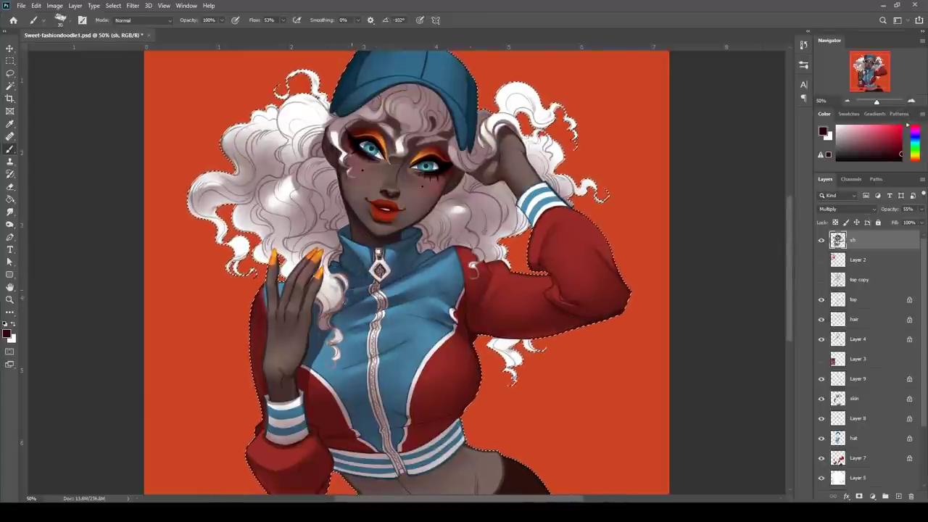
pyautogui.press('r')
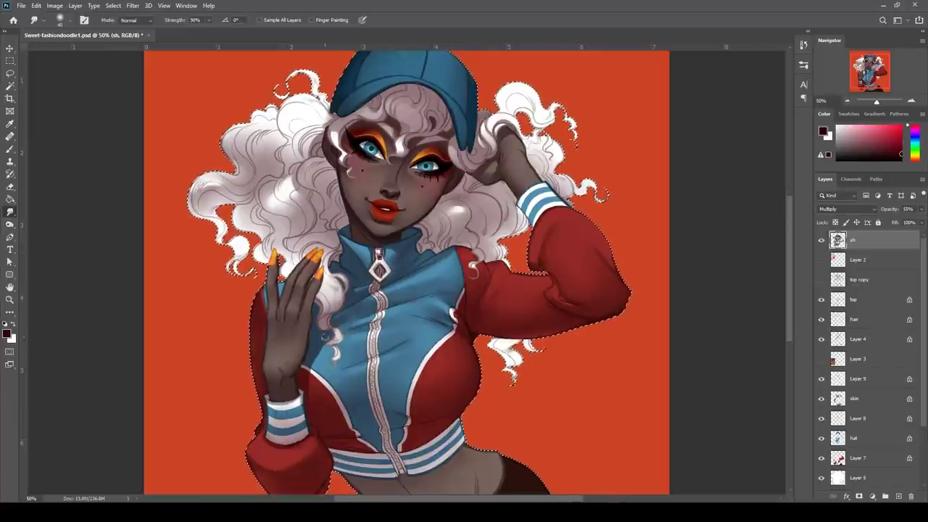
pyautogui.press('b')
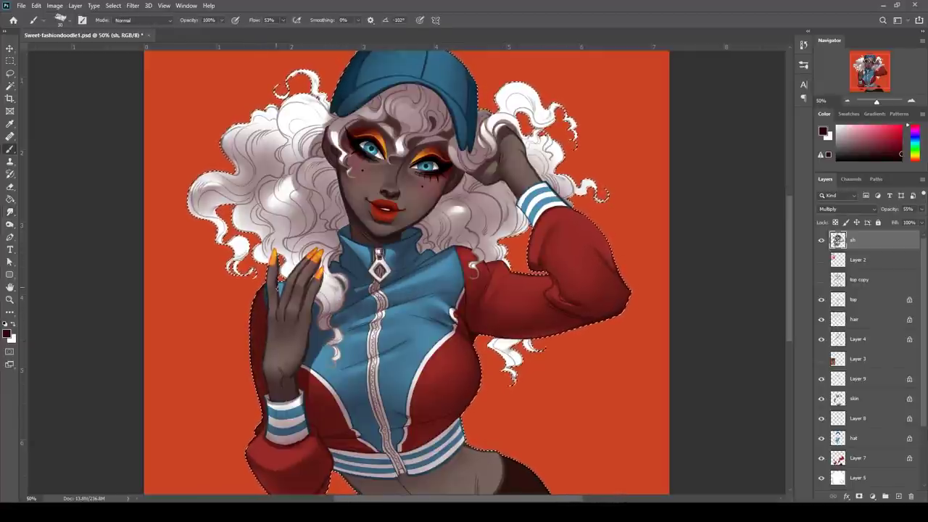
# Paint shadows on the curls between the face and the lowered hand with a smaller brush and smudge them
pyautogui.press('[')
pyautogui.moveTo(326, 275)
pyautogui.mouseDown()
pyautogui.moveTo(335, 282)
pyautogui.moveTo(324, 260)
pyautogui.moveTo(341, 178)
pyautogui.mouseUp()
pyautogui.moveTo(309, 233); pyautogui.dragTo(336, 183)
pyautogui.press('r')
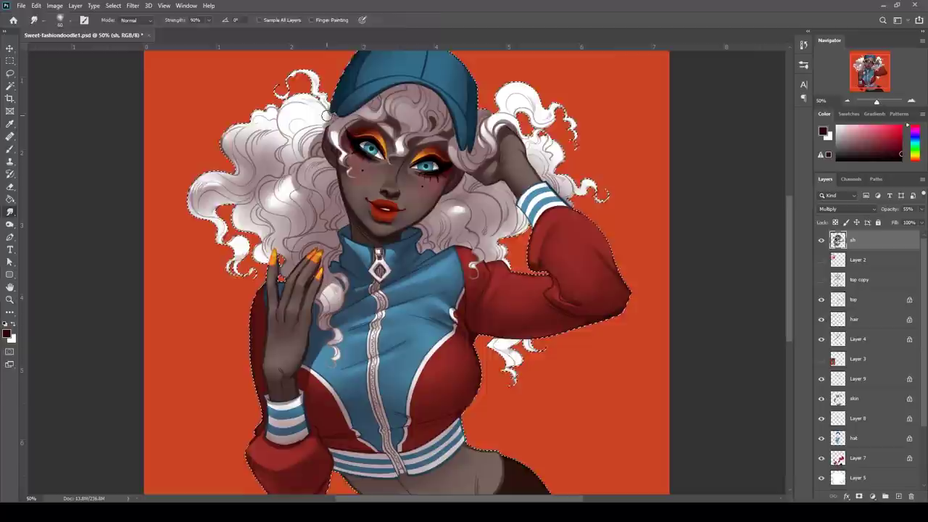
# Shade and blend the lower curls above the lowered hand and those falling over the raised arm's shoulder
pyautogui.press('b')
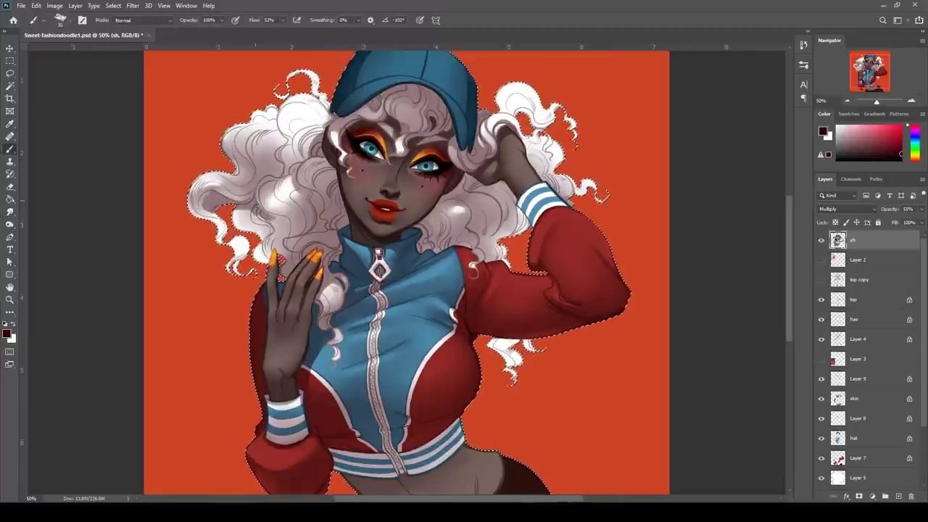
pyautogui.moveTo(245, 226); pyautogui.dragTo(270, 231)
pyautogui.press('r')
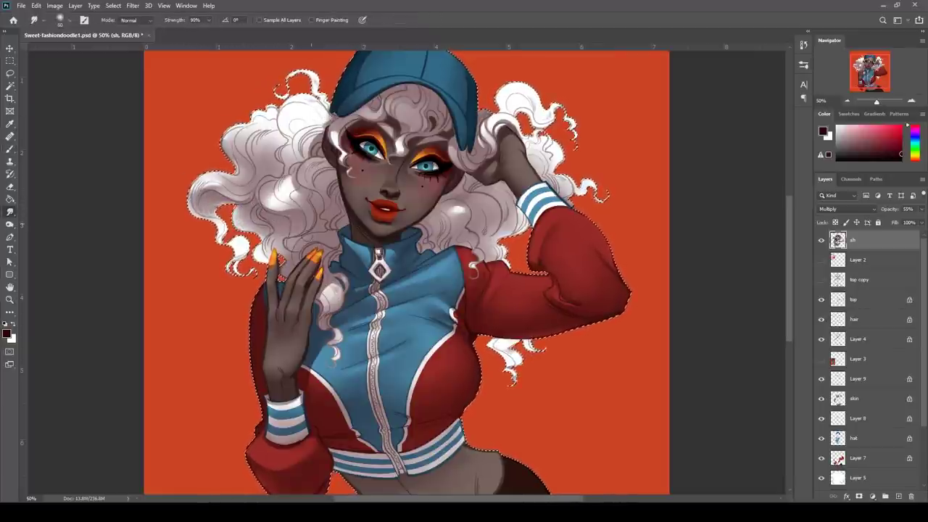
pyautogui.press('b')
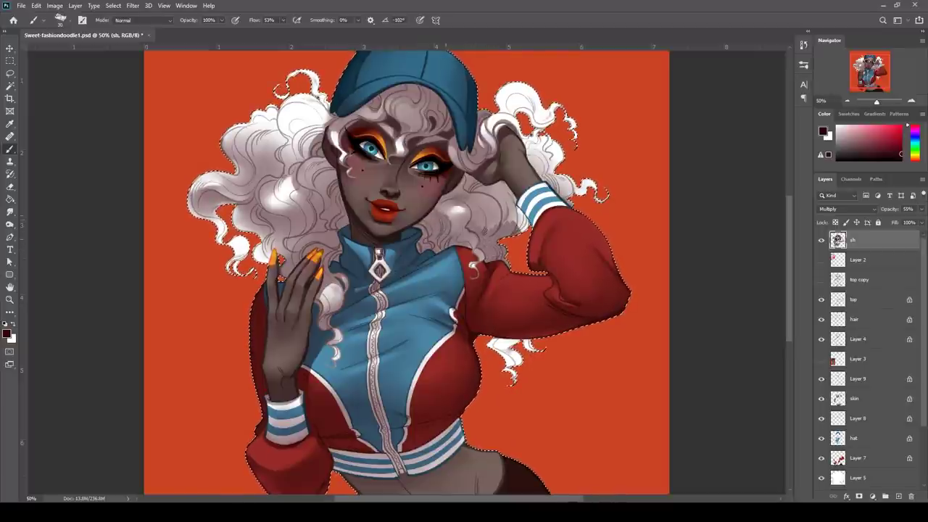
pyautogui.press('r')
# Deepen the shadows between the curls in the hair mass above the lowered hand, varying the brush size, and blend them
pyautogui.press('b')
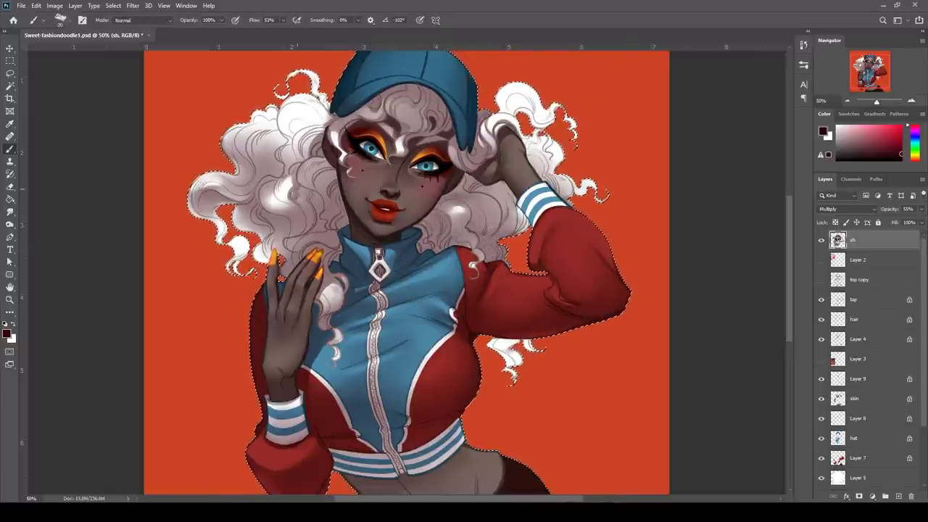
pyautogui.press('r')
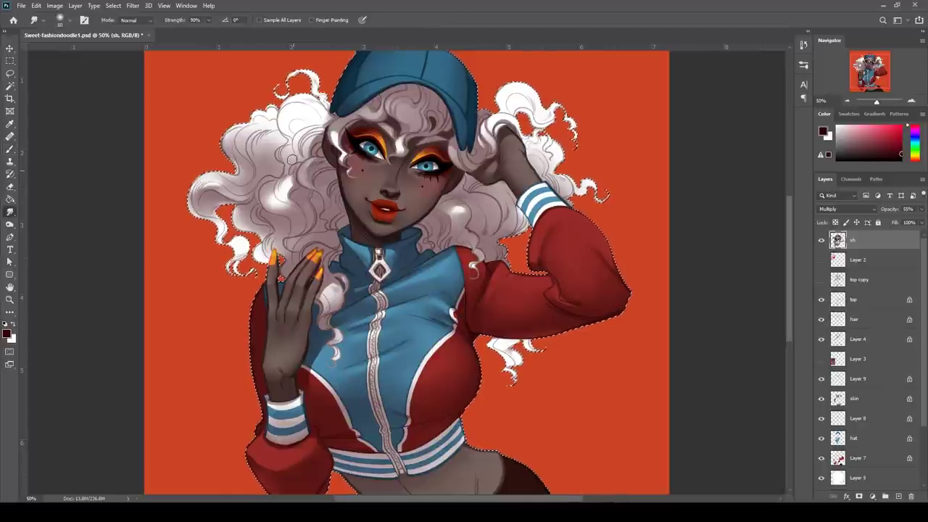
pyautogui.press('b')
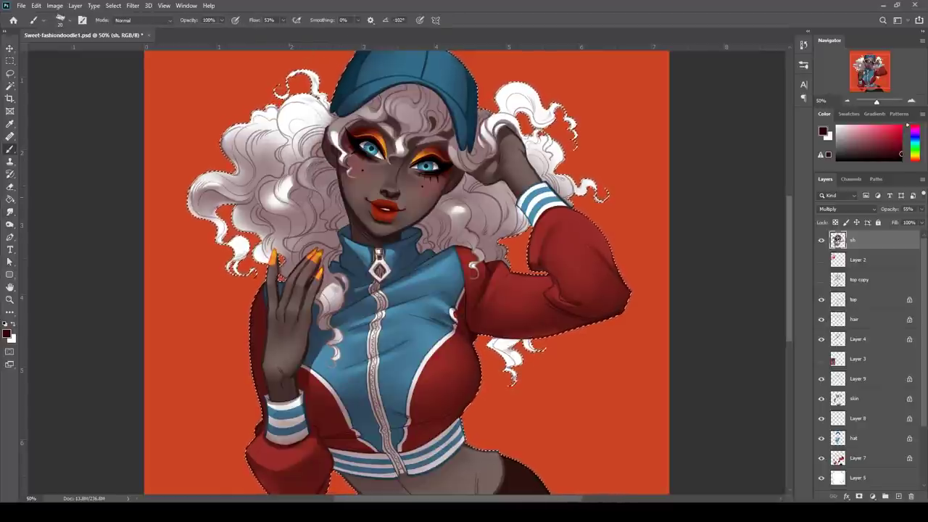
pyautogui.moveTo(285, 197); pyautogui.dragTo(288, 177)
pyautogui.press(']')
pyautogui.press(']')
pyautogui.press(']')
pyautogui.press(']')
pyautogui.press(']')
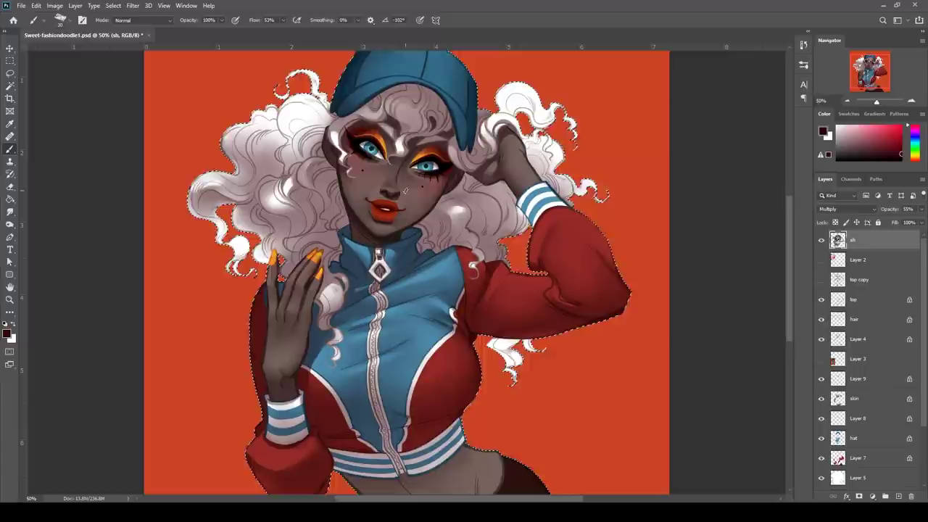
pyautogui.press('r')
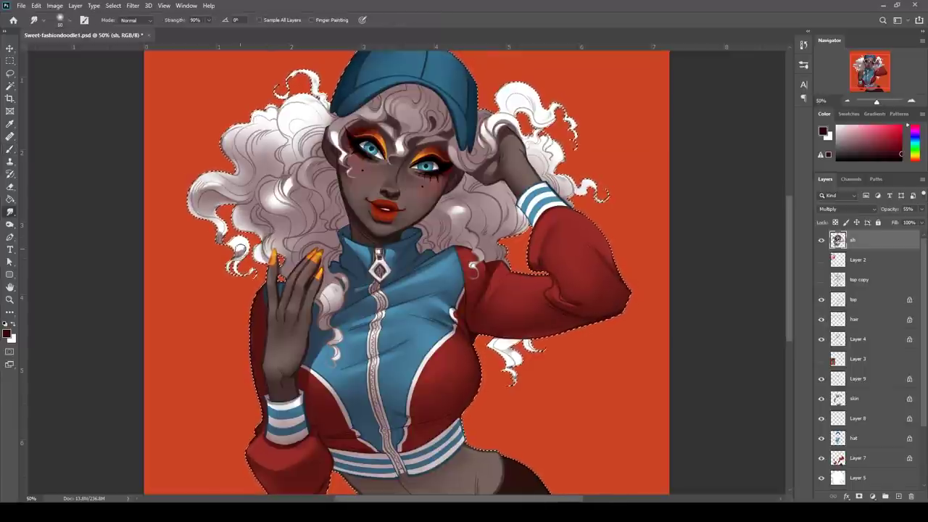
# Shade and smudge the upper curls beside the cap, above the large hair mass
pyautogui.moveTo(282, 177)
pyautogui.mouseDown()
pyautogui.moveTo(293, 322)
pyautogui.moveTo(258, 289)
pyautogui.moveTo(287, 319)
pyautogui.moveTo(281, 289)
pyautogui.mouseUp()
pyautogui.press('b')
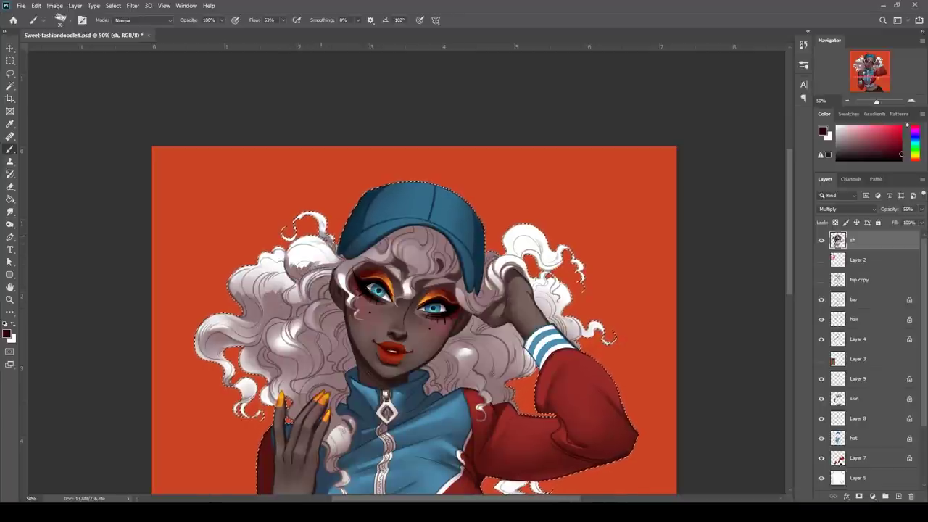
pyautogui.press('r')
pyautogui.moveTo(298, 264); pyautogui.dragTo(302, 242)
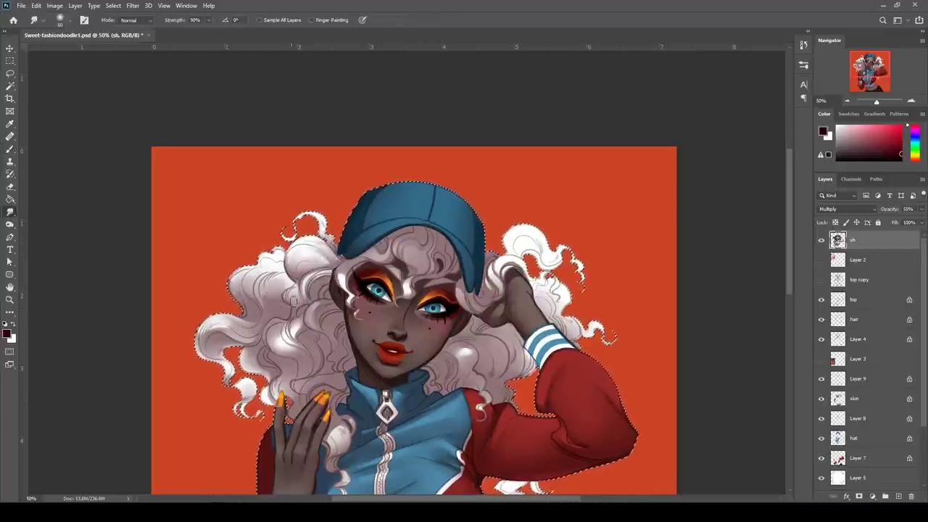
pyautogui.press('b')
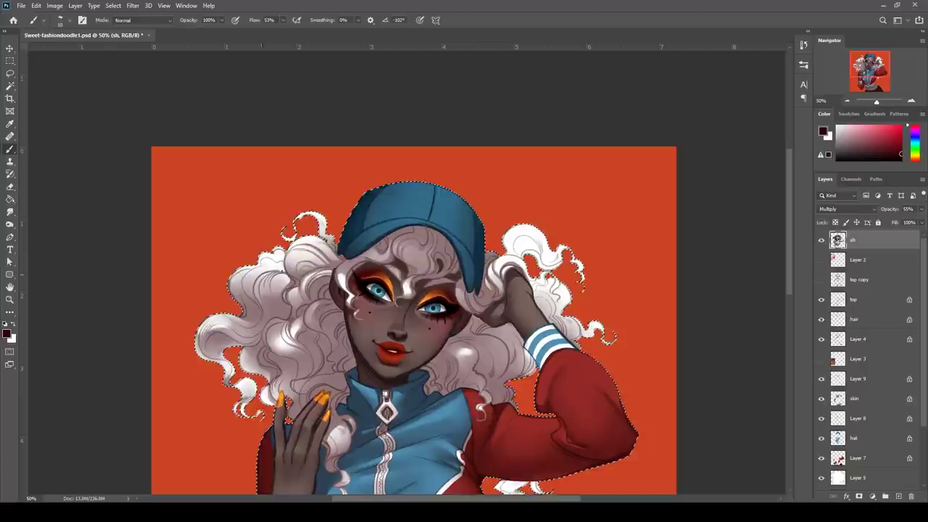
# Paint shadows on the curls around the raised hand and forearm and smudge them
pyautogui.moveTo(641, 434); pyautogui.dragTo(496, 329)
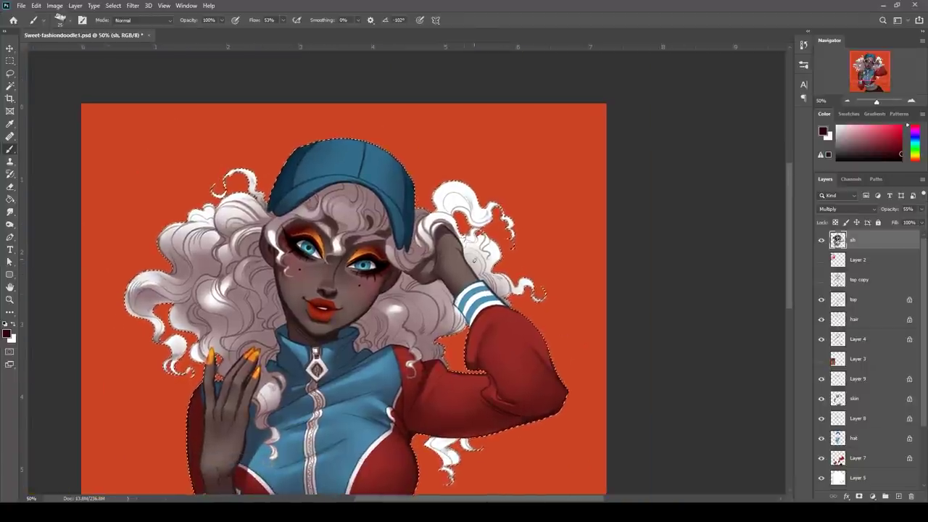
pyautogui.moveTo(440, 313); pyautogui.dragTo(435, 284)
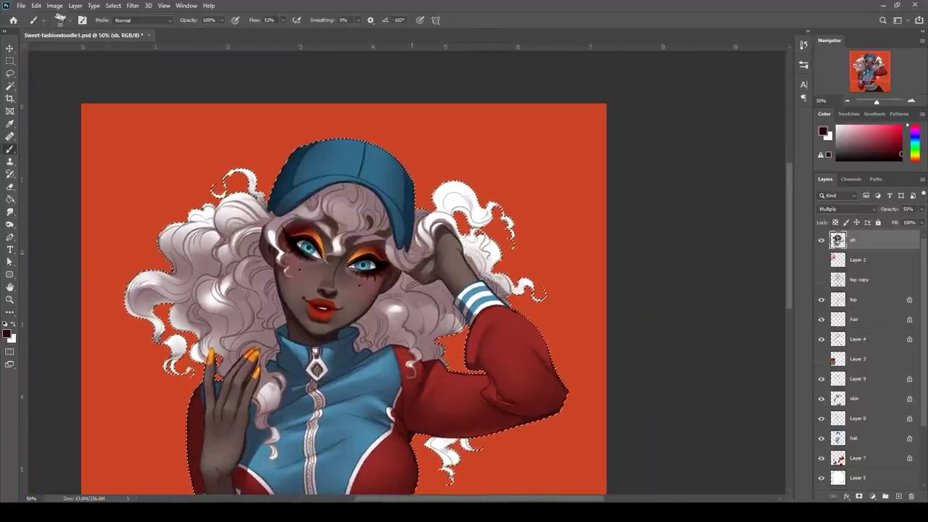
pyautogui.press('r')
pyautogui.press('b')
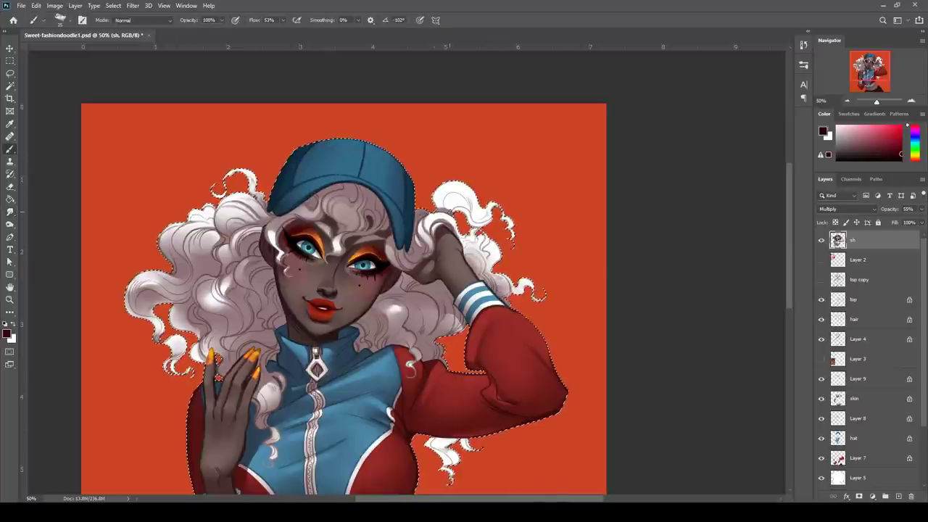
pyautogui.press('r')
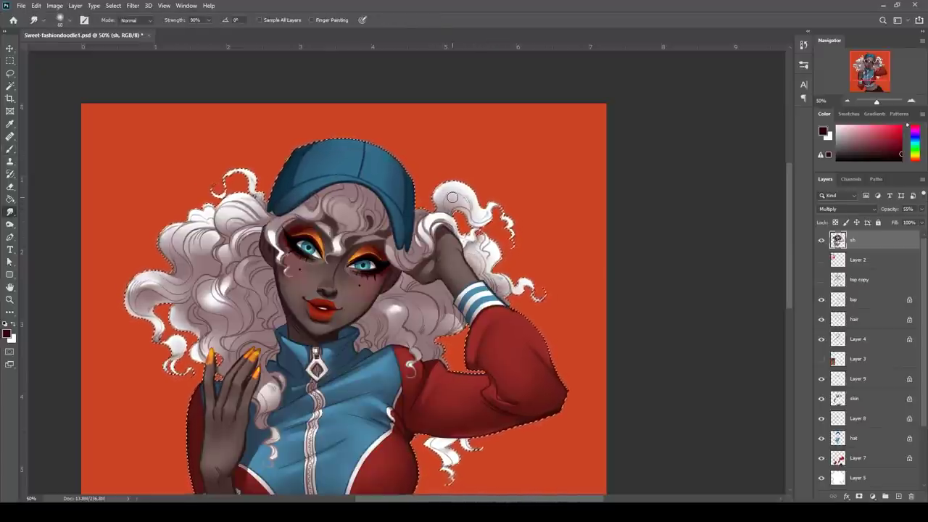
# Refine and blend the shading on the collar and neck, and on the outer strands beside the raised hand
pyautogui.press('b')
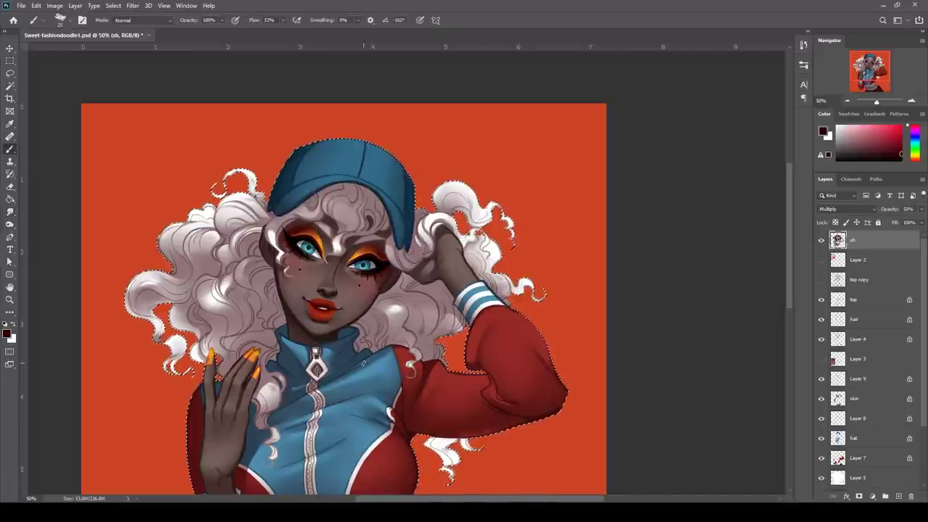
pyautogui.press('r')
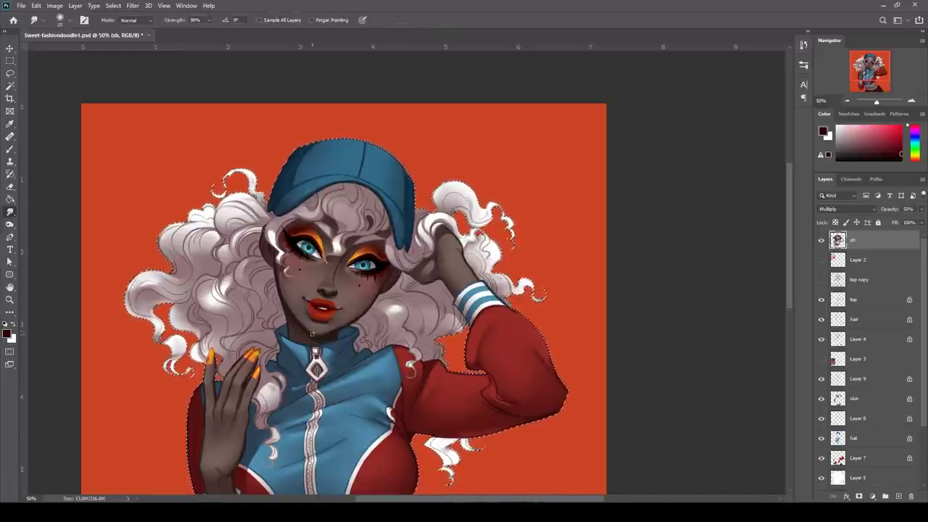
pyautogui.press('b')
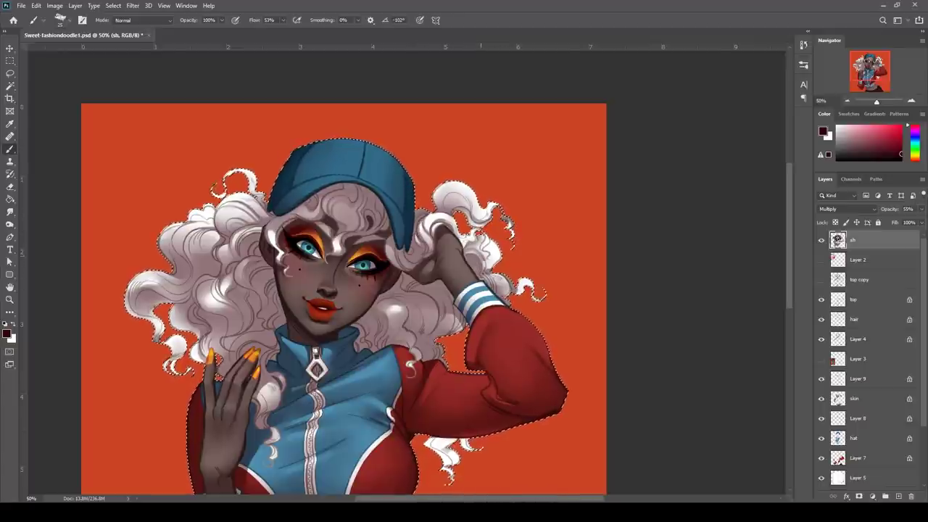
pyautogui.press('r')
# Shade the loose curls hanging beneath the raised arm and blend them
pyautogui.press('b')
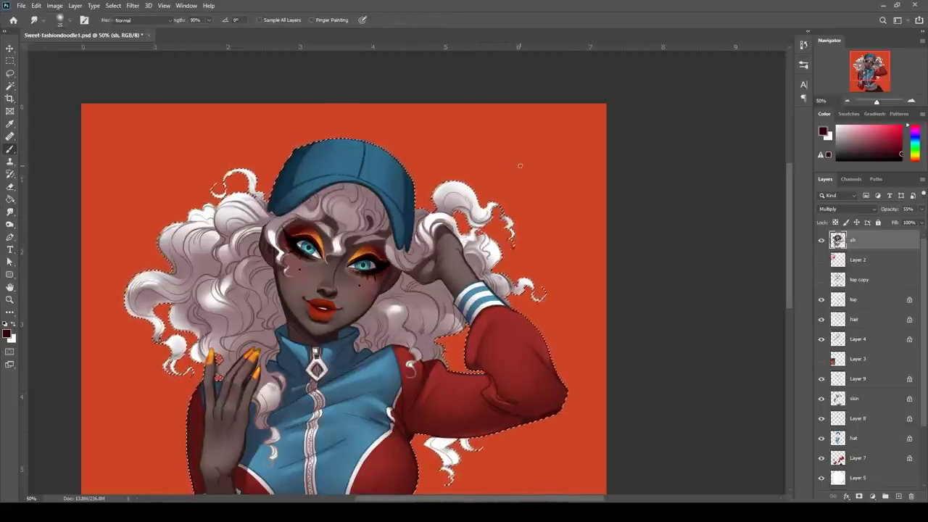
pyautogui.press('r')
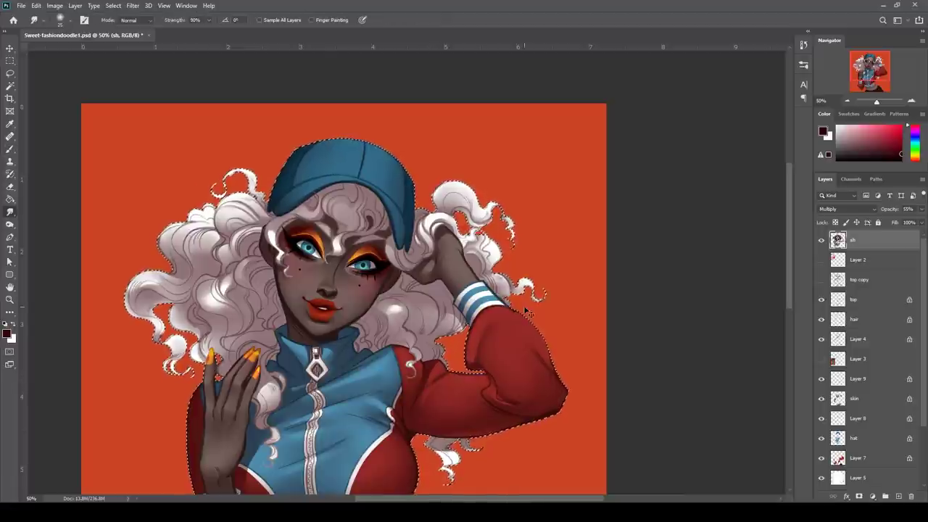
pyautogui.press('b')
pyautogui.press('r')
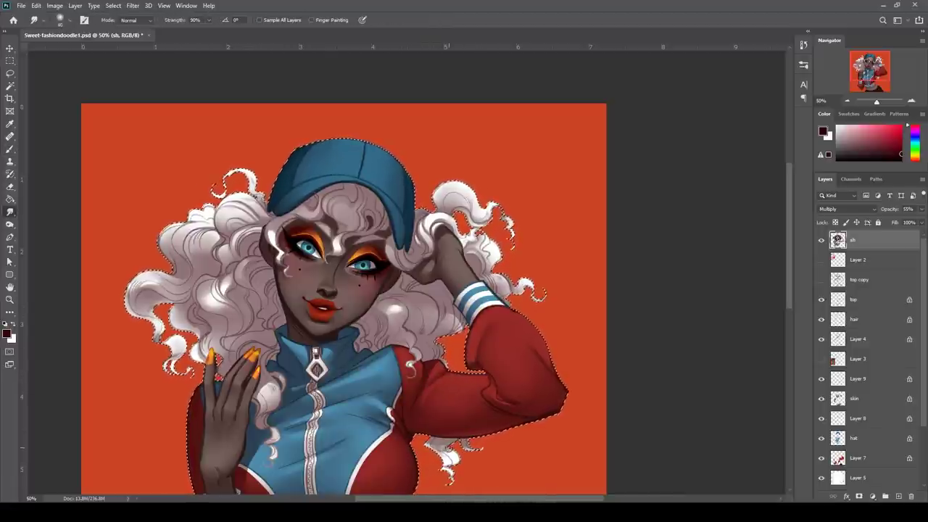
# Paint fold shadows on the raised red sleeve and blend them
pyautogui.press('b')
pyautogui.moveTo(492, 442); pyautogui.dragTo(537, 307)
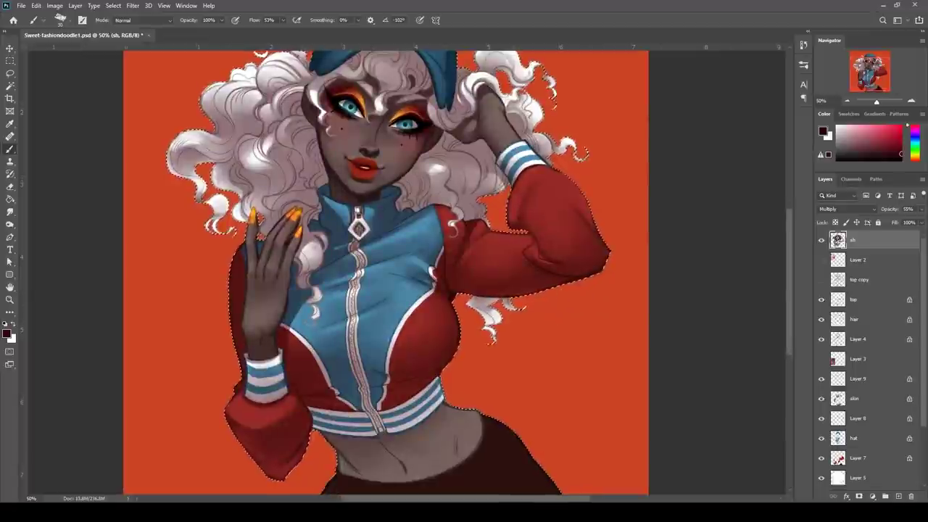
pyautogui.moveTo(492, 391); pyautogui.dragTo(471, 329)
pyautogui.moveTo(524, 315); pyautogui.dragTo(527, 417)
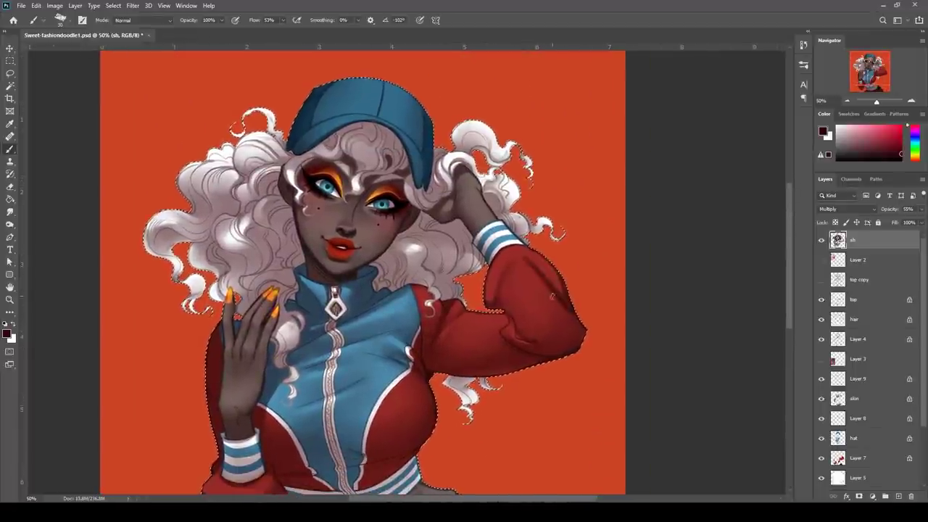
pyautogui.press('r')
pyautogui.press('b')
# Shade the midriff under the jacket hem and the dark trousers, and smudge the shadows smooth
pyautogui.moveTo(464, 362); pyautogui.dragTo(496, 209)
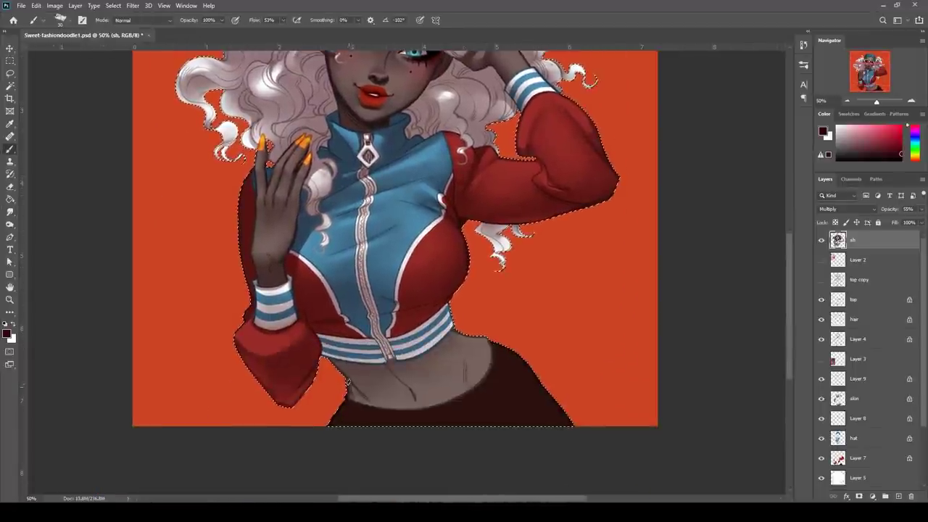
pyautogui.press('r')
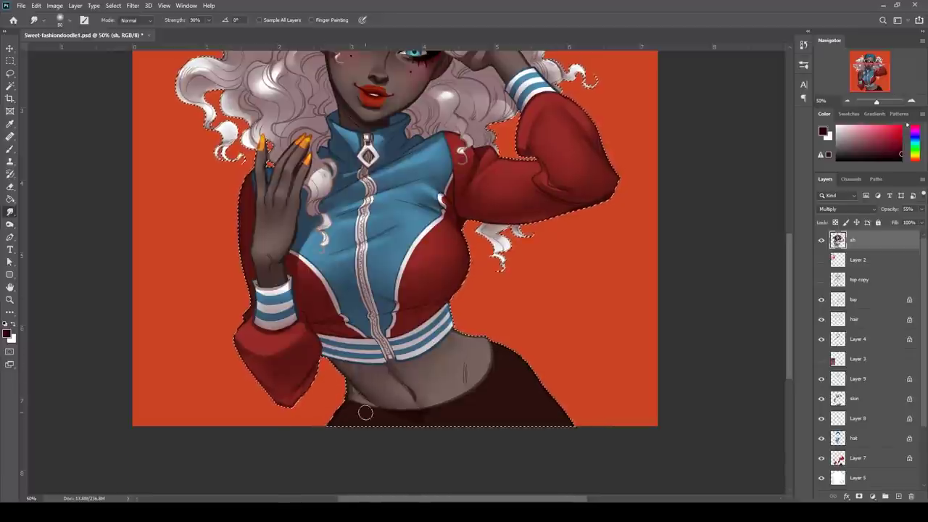
pyautogui.press('b')
pyautogui.moveTo(349, 372)
pyautogui.mouseDown()
pyautogui.moveTo(362, 415)
pyautogui.moveTo(443, 350)
pyautogui.moveTo(403, 367)
pyautogui.mouseUp()
pyautogui.press(']')
pyautogui.press(']')
pyautogui.press('r')
pyautogui.moveTo(525, 378)
pyautogui.mouseDown()
pyautogui.moveTo(540, 404)
pyautogui.moveTo(513, 363)
pyautogui.mouseUp()
# Add shadow strokes to the lower blue jacket front around the zipper with a smaller brush and blend them
pyautogui.press('b')
pyautogui.press('[')
pyautogui.press('[')
pyautogui.press('[')
pyautogui.moveTo(362, 287); pyautogui.dragTo(398, 273)
pyautogui.moveTo(371, 274)
pyautogui.mouseDown()
pyautogui.moveTo(413, 267)
pyautogui.moveTo(375, 293)
pyautogui.mouseUp()
pyautogui.press('r')
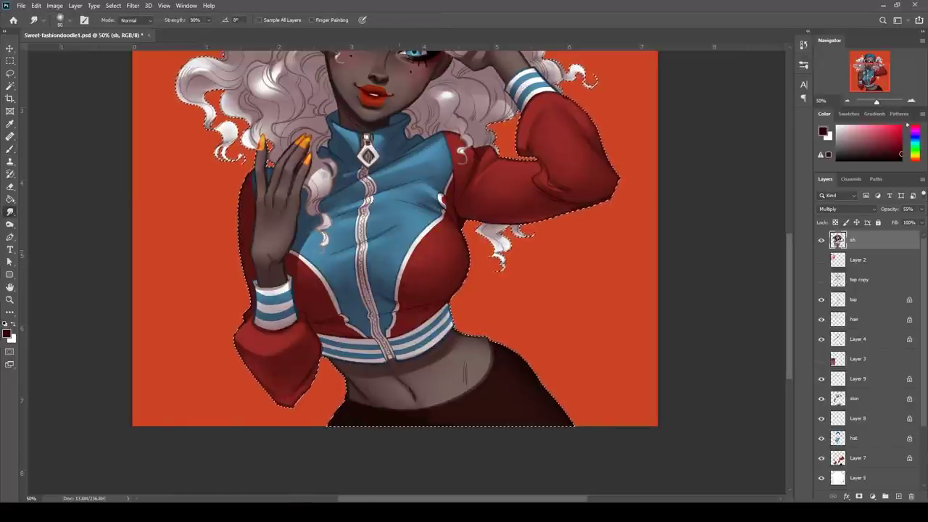
# Shade and smudge the blue jacket front beside the zipper with a smaller brush, undoing the last stroke
pyautogui.moveTo(571, 285); pyautogui.dragTo(590, 418)
pyautogui.press('b')
pyautogui.press('[')
pyautogui.press('[')
pyautogui.moveTo(355, 382)
pyautogui.mouseDown()
pyautogui.moveTo(407, 356)
pyautogui.moveTo(358, 383)
pyautogui.mouseUp()
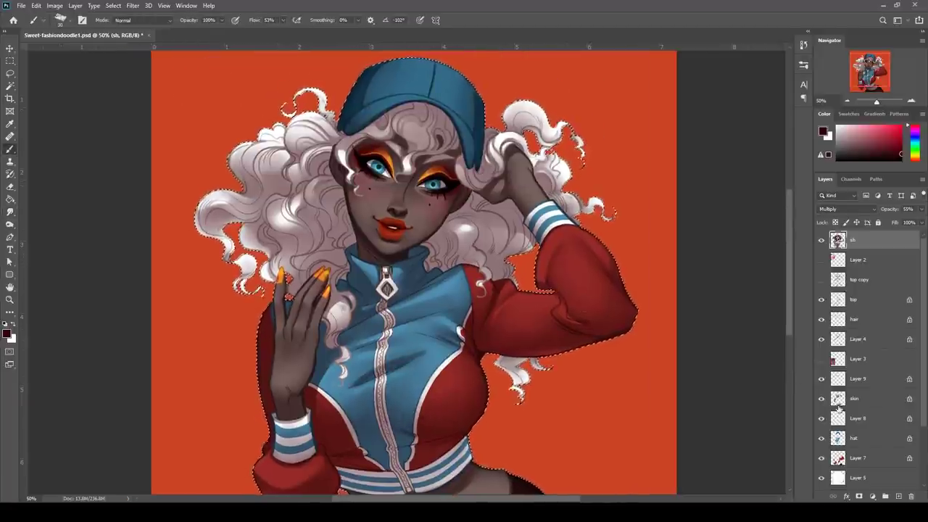
pyautogui.press('r')
pyautogui.hotkey('ctrl', 'z')
# Darken the hip crease on the midriff above the trousers and blend the shading
pyautogui.press('b')
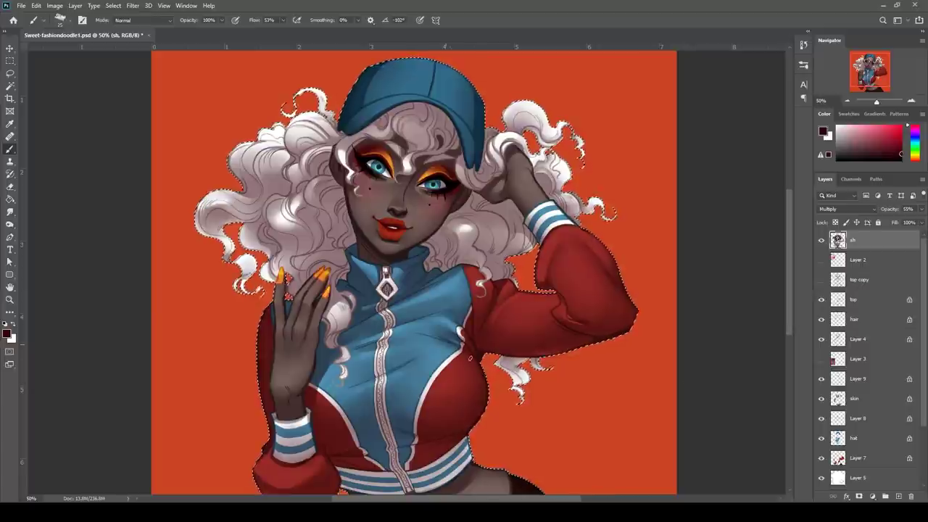
pyautogui.moveTo(488, 434); pyautogui.dragTo(470, 274)
pyautogui.moveTo(468, 336); pyautogui.dragTo(464, 358)
pyautogui.press('r')
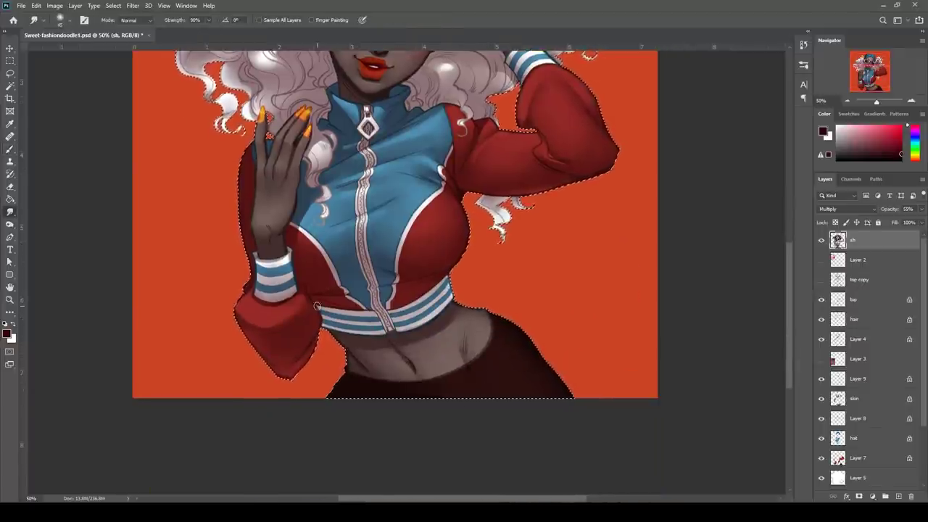
# Erase the shading from the outer curls on both sides of the hair with a large soft eraser
pyautogui.press('b')
pyautogui.scroll(5, 621, 394)
pyautogui.hotkey('ctrl', '-')
pyautogui.hotkey('ctrl', '-')
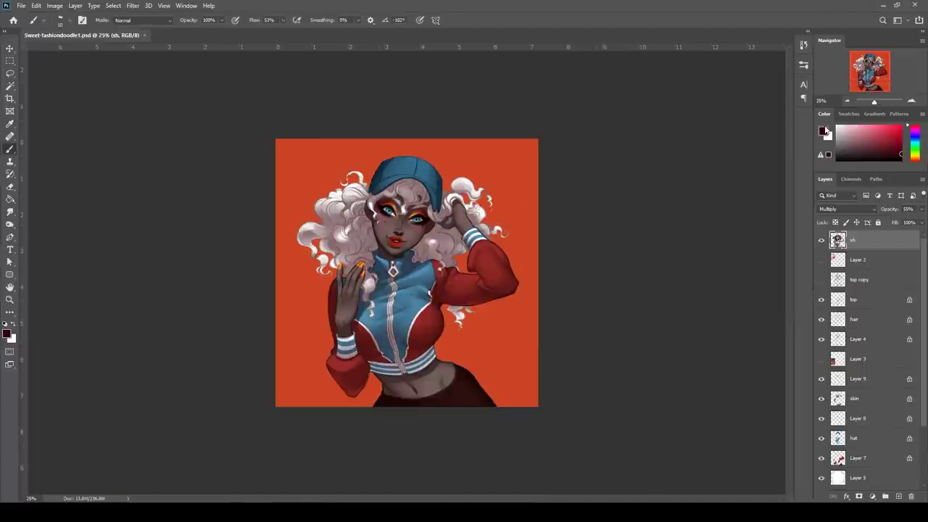
pyautogui.hotkey('ctrl', '+')
pyautogui.press('e')
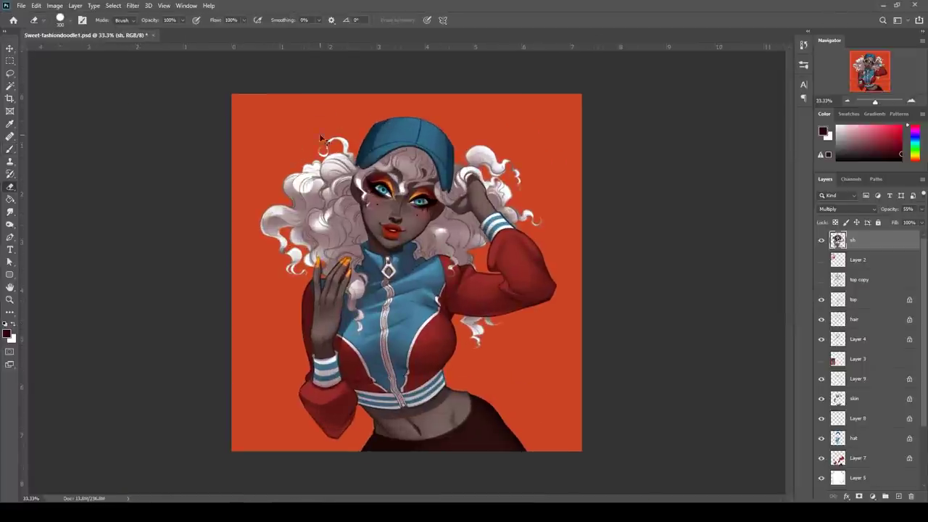
pyautogui.moveTo(298, 187)
pyautogui.mouseDown()
pyautogui.moveTo(277, 219)
pyautogui.moveTo(334, 168)
pyautogui.mouseUp()
pyautogui.moveTo(481, 158); pyautogui.dragTo(449, 232)
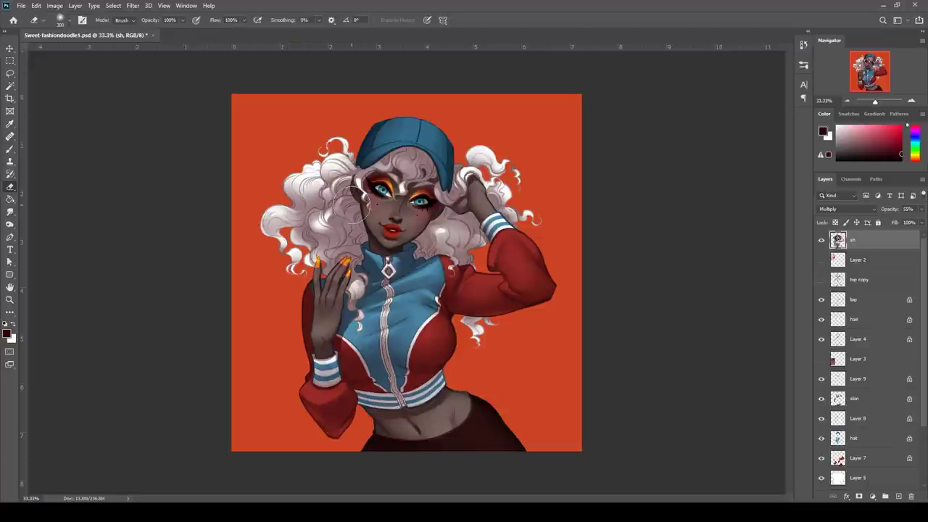
pyautogui.moveTo(347, 205); pyautogui.dragTo(316, 216)
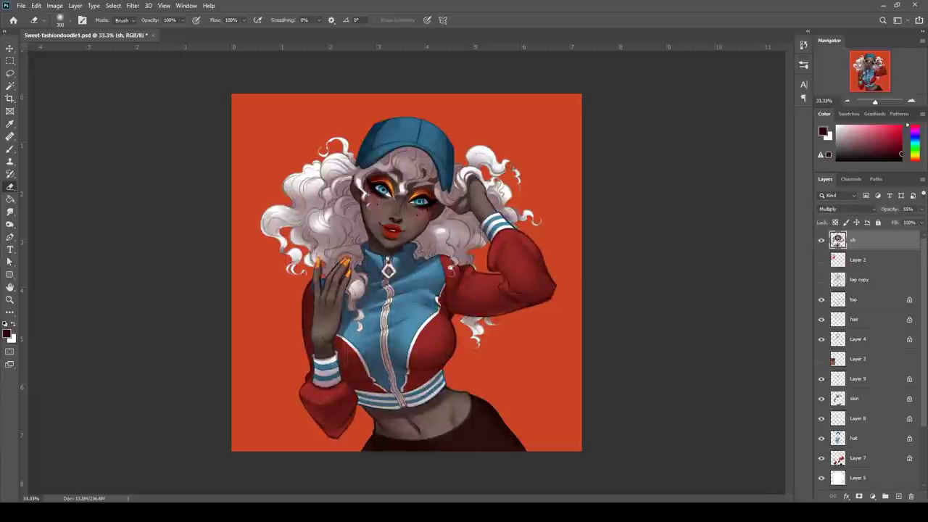
# Lock the sh layer's transparent pixels and tint its shadows dark maroon with a much larger soft brush
pyautogui.click(835, 222)
pyautogui.press('b')
pyautogui.press(']')
pyautogui.press(']')
pyautogui.press(']')
pyautogui.press(']')
pyautogui.press(']')
pyautogui.press(']')
pyautogui.press(']')
pyautogui.press(']')
pyautogui.press(']')
pyautogui.press(']')
pyautogui.press(']')
pyautogui.press(']')
pyautogui.press(']')
pyautogui.press(']')
pyautogui.press(']')
pyautogui.press(']')
pyautogui.press(']')
pyautogui.press(']')
pyautogui.moveTo(370, 381); pyautogui.dragTo(389, 374)
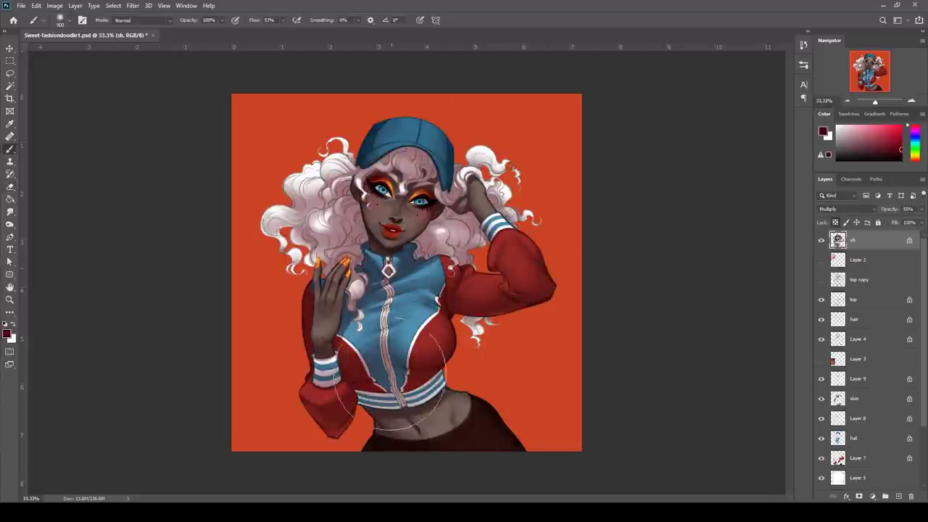
# Tint the hair shadows near the raised hand with a warm dark red-orange, using a smaller brush and deepening the colour
pyautogui.click(901, 143)
pyautogui.click(915, 158)
pyautogui.press('[')
pyautogui.press('[')
pyautogui.press('[')
pyautogui.press('[')
pyautogui.press('[')
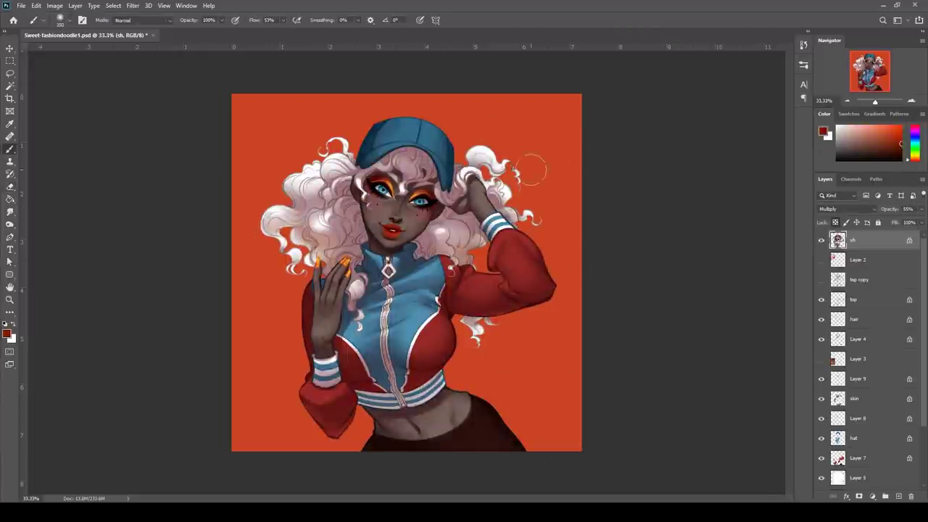
pyautogui.click(915, 161)
pyautogui.click(901, 154)
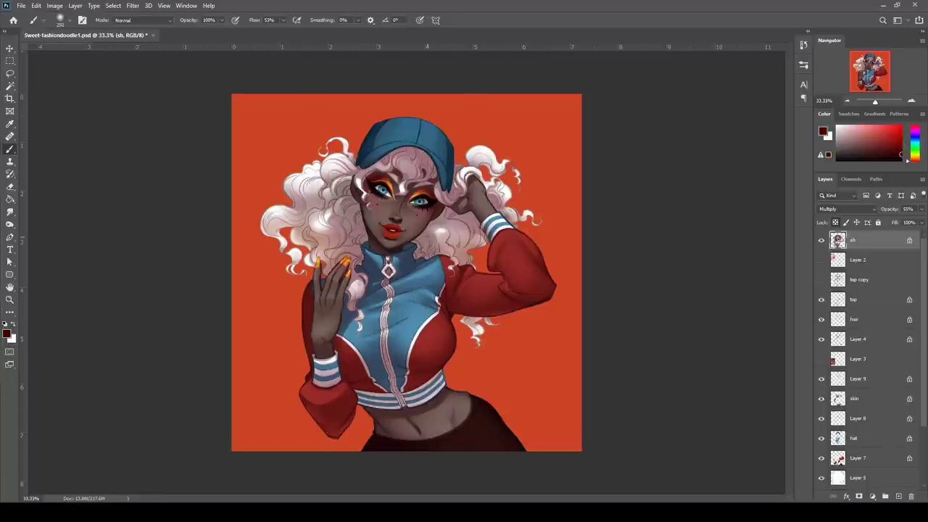
# Tint the shadows on the blue jacket front with dark navy blue and return the brush colour to dark red
pyautogui.click(914, 138)
pyautogui.click(901, 153)
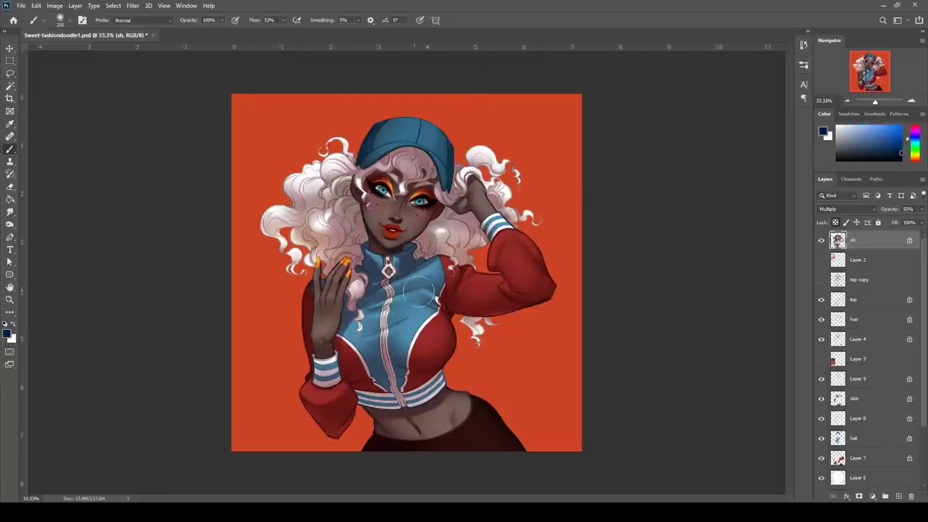
pyautogui.moveTo(423, 296)
pyautogui.mouseDown()
pyautogui.moveTo(385, 371)
pyautogui.moveTo(424, 252)
pyautogui.mouseUp()
pyautogui.click(915, 161)
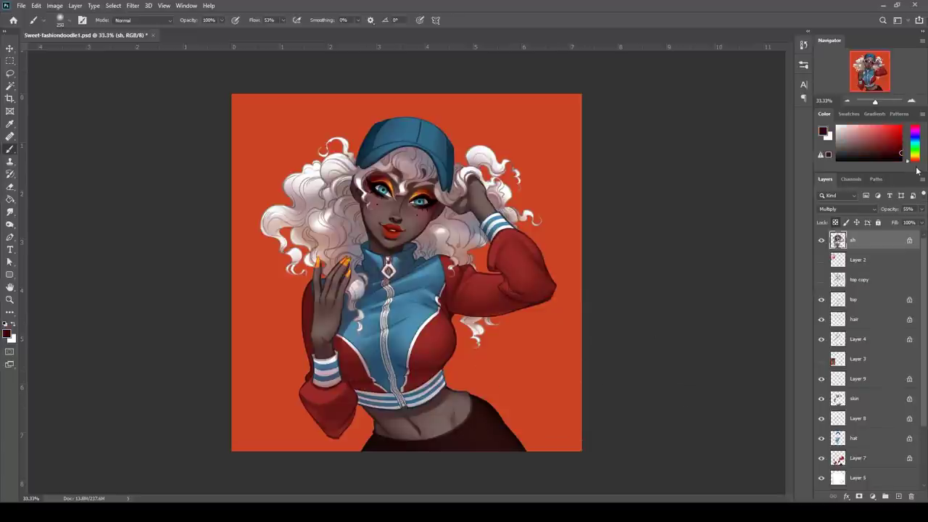
# Sample the background orange, brighten it, load the sh layer's outline as a selection and add a new layer above it
pyautogui.keyDown('alt'); pyautogui.click(562, 336); pyautogui.keyUp('alt')
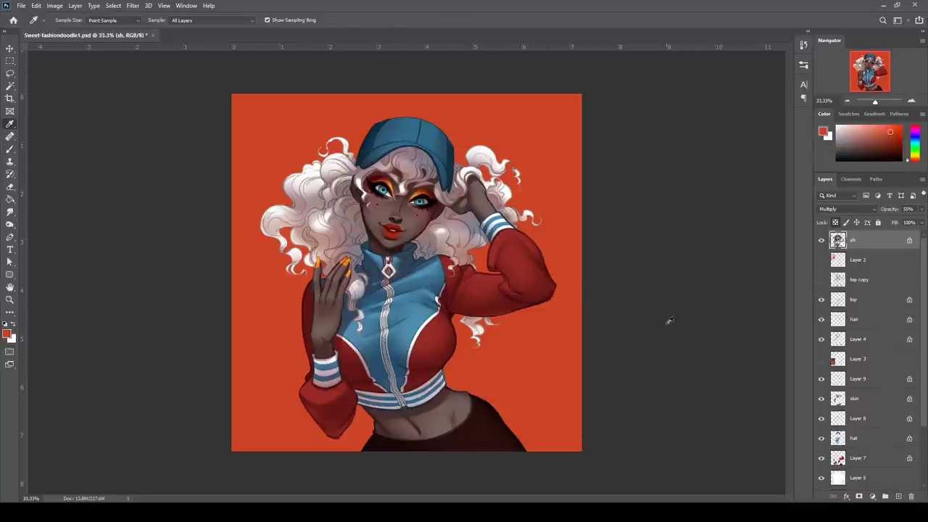
pyautogui.click(884, 126)
pyautogui.keyDown('ctrl'); pyautogui.click(838, 241); pyautogui.keyUp('ctrl')
pyautogui.click(898, 496)
pyautogui.press('[')
pyautogui.press('[')
pyautogui.press('[')
pyautogui.press('[')
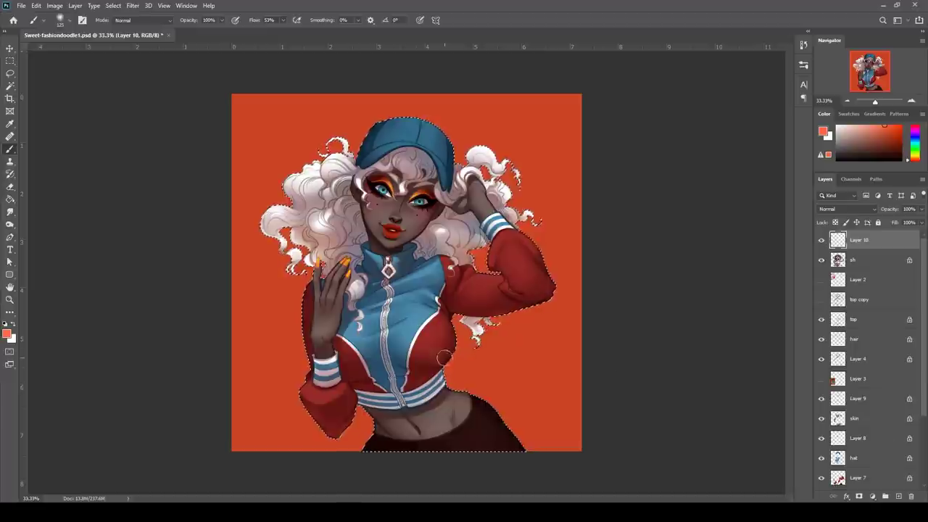
# Paint orange rim light under the red chest panel, set Layer 10 to Lighter Color and smudge the light smooth
pyautogui.moveTo(443, 356); pyautogui.dragTo(423, 369)
pyautogui.click(848, 209)
pyautogui.click(835, 245)
pyautogui.scroll(-8, 836, 210)
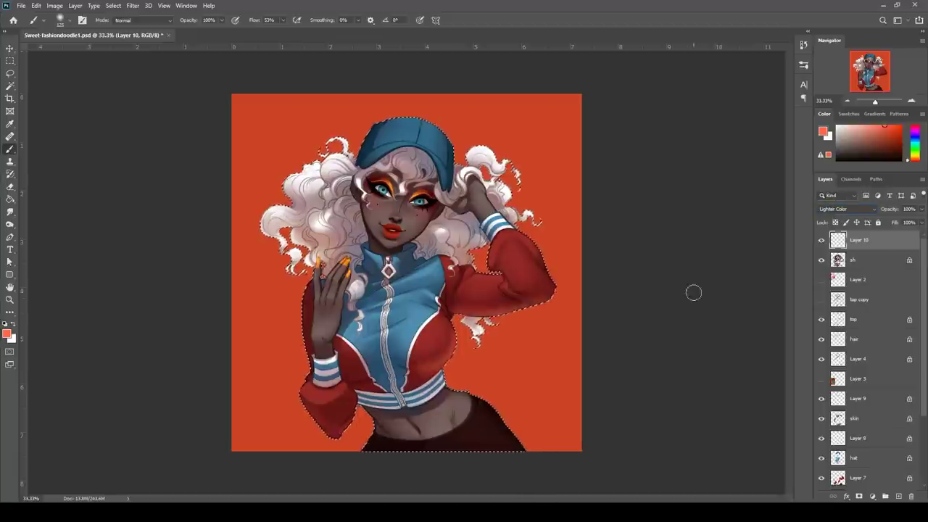
pyautogui.press('e')
pyautogui.press('b')
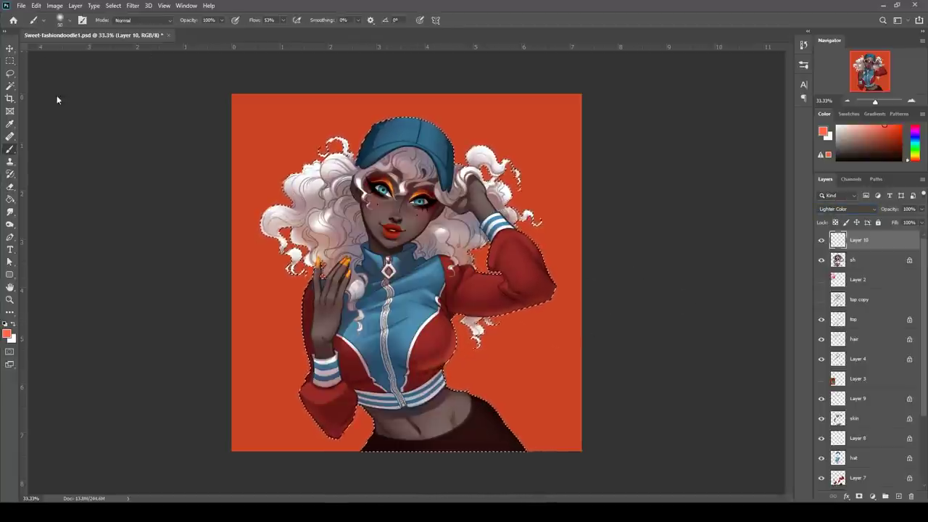
pyautogui.click(10, 212)
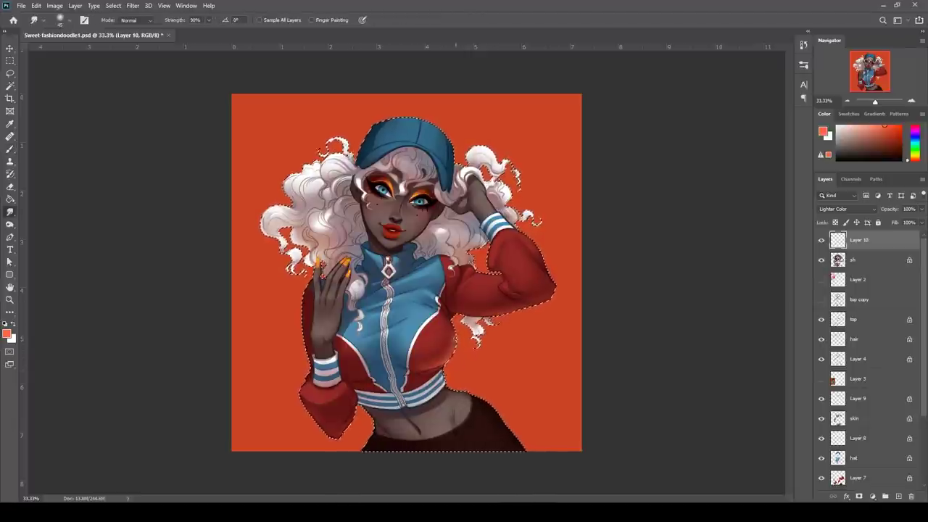
pyautogui.moveTo(875, 102); pyautogui.dragTo(876, 115)
pyautogui.click(876, 78)
# Paint orange rim light along the underside of the raised sleeve up to the elbow and blend it
pyautogui.press('b')
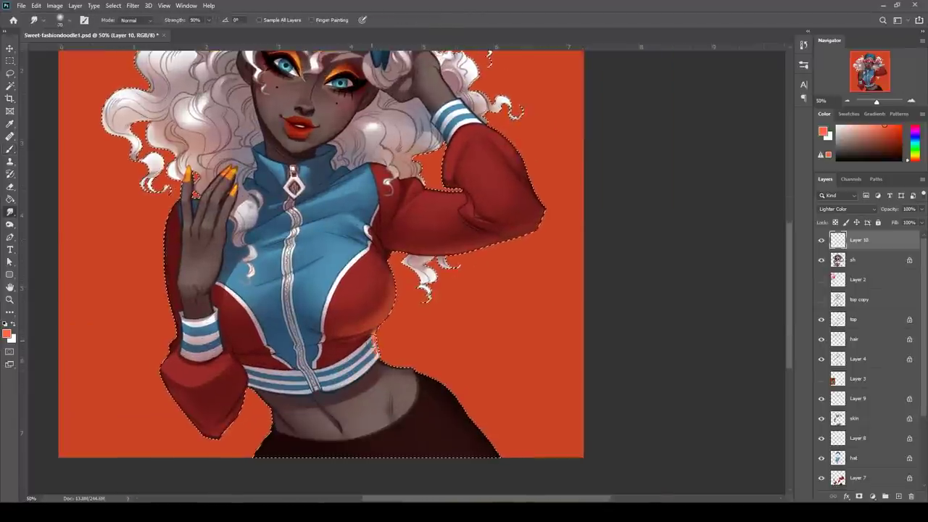
pyautogui.moveTo(389, 255)
pyautogui.mouseDown()
pyautogui.moveTo(463, 251)
pyautogui.moveTo(541, 223)
pyautogui.mouseUp()
pyautogui.click(10, 211)
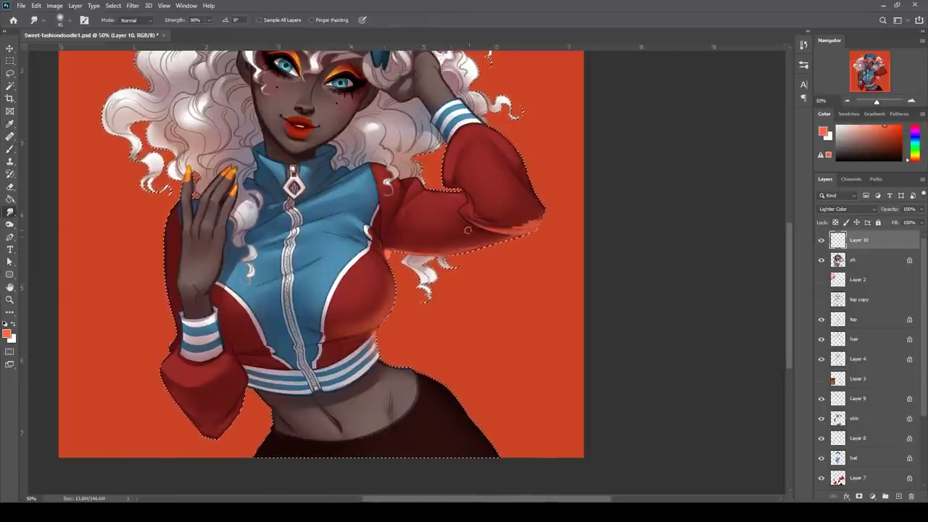
pyautogui.press('b')
pyautogui.scroll(3, 547, 411)
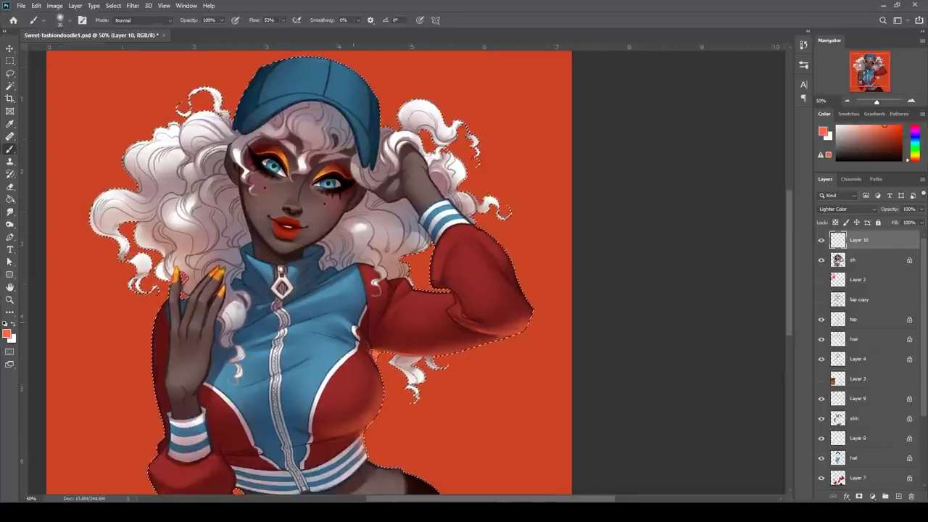
pyautogui.moveTo(464, 348); pyautogui.dragTo(537, 321)
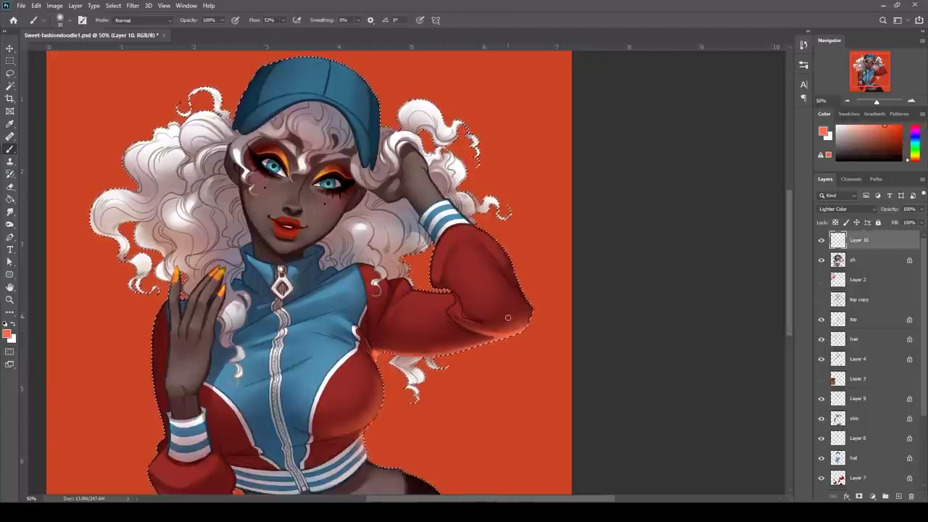
pyautogui.scroll(-3, 538, 319)
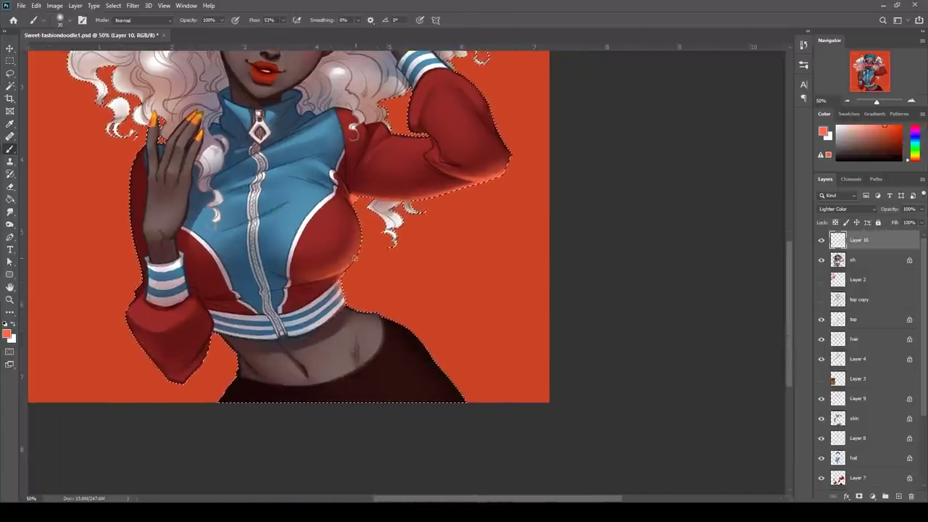
# Brush a soft orange glow along the hip and trouser edge with a larger brush, and clear the selection
pyautogui.press(']')
pyautogui.press(']')
pyautogui.press(']')
pyautogui.press(']')
pyautogui.press(']')
pyautogui.press(']')
pyautogui.press(']')
pyautogui.press(']')
pyautogui.press(']')
pyautogui.press(']')
pyautogui.press(']')
pyautogui.press(']')
pyautogui.press(']')
pyautogui.moveTo(395, 306); pyautogui.dragTo(480, 441)
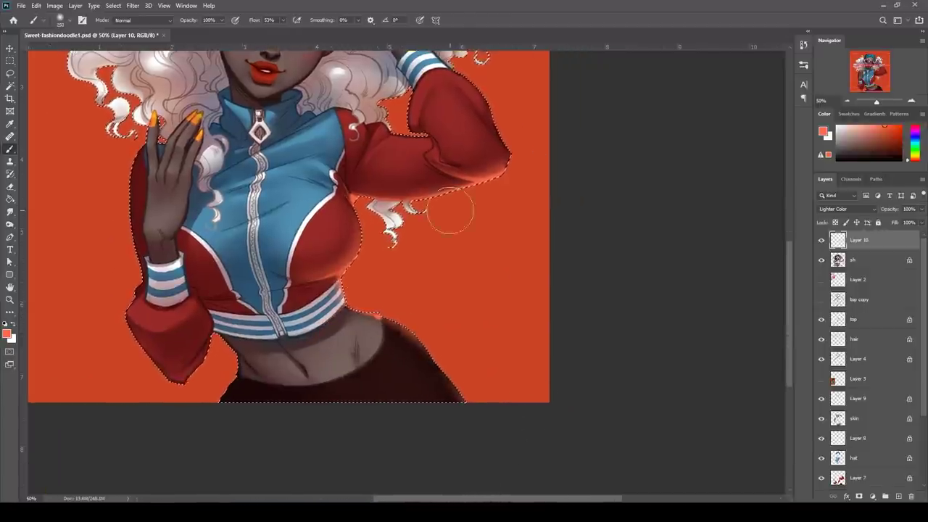
pyautogui.moveTo(493, 247)
pyautogui.mouseDown()
pyautogui.moveTo(621, 341)
pyautogui.moveTo(553, 384)
pyautogui.moveTo(604, 276)
pyautogui.moveTo(521, 331)
pyautogui.moveTo(544, 369)
pyautogui.moveTo(595, 324)
pyautogui.mouseUp()
pyautogui.hotkey('ctrl', 'd')
# Add fine orange rim light around the raised elbow with a much smaller brush and smudge it
pyautogui.press('[')
pyautogui.press('[')
pyautogui.press('[')
pyautogui.press('[')
pyautogui.press('[')
pyautogui.press('[')
pyautogui.press('[')
pyautogui.press('[')
pyautogui.press('[')
pyautogui.press('[')
pyautogui.press('[')
pyautogui.press('[')
pyautogui.press('[')
pyautogui.press('[')
pyautogui.press('[')
pyautogui.press('[')
pyautogui.press('[')
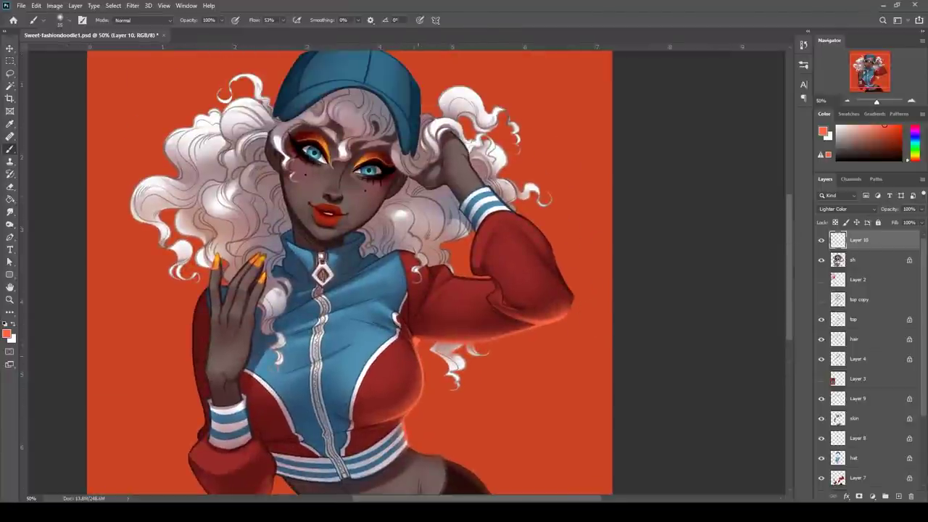
pyautogui.moveTo(568, 316); pyautogui.dragTo(555, 278)
pyautogui.press('r')
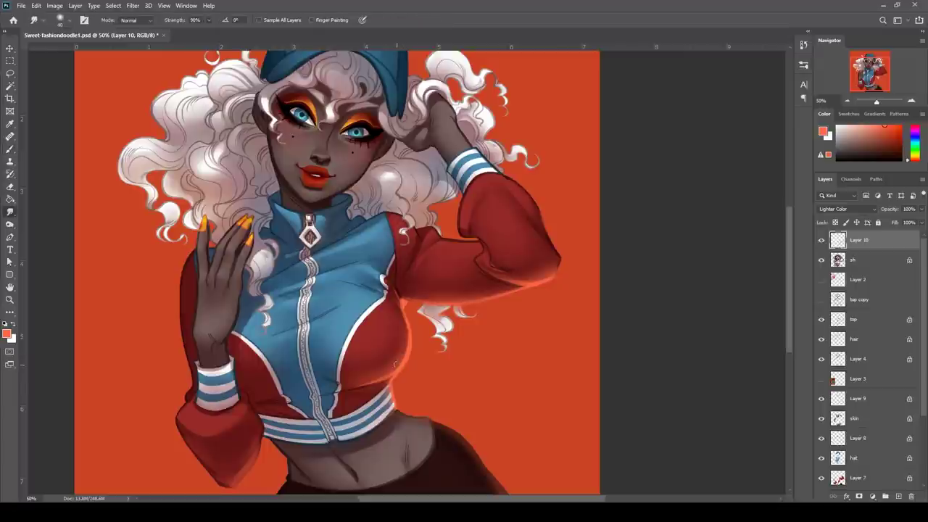
# Refine the rim light along the raised sleeve's lower edge and erase the excess with a soft eraser
pyautogui.press('b')
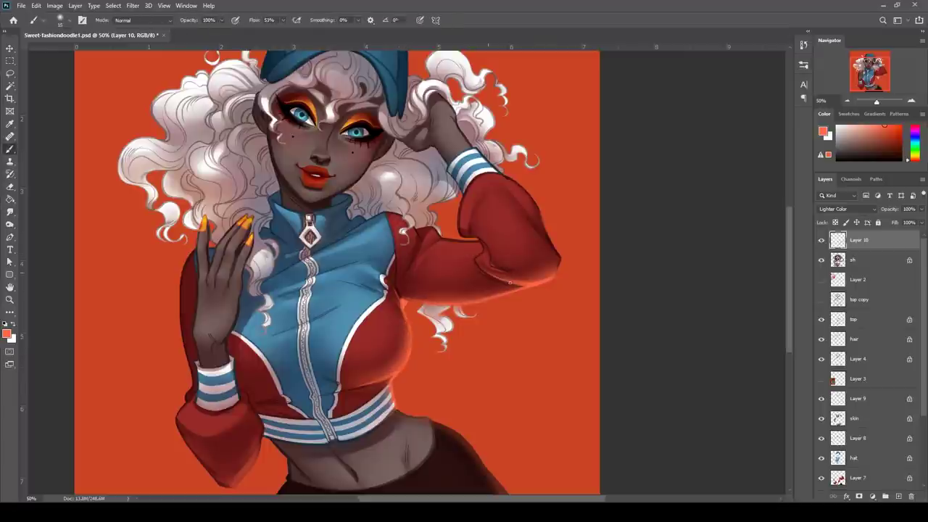
pyautogui.moveTo(556, 243); pyautogui.dragTo(610, 232)
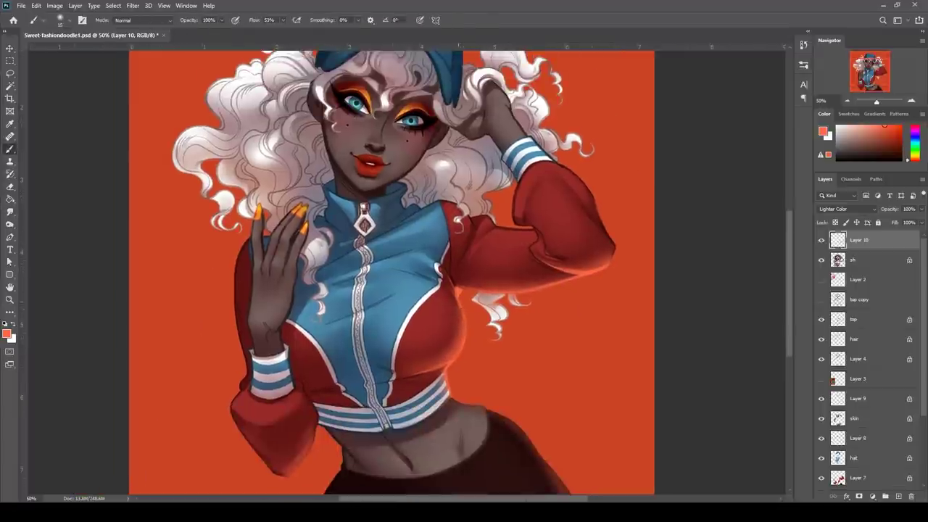
pyautogui.moveTo(613, 348); pyautogui.dragTo(630, 434)
pyautogui.press('e')
pyautogui.moveTo(466, 418); pyautogui.dragTo(427, 454)
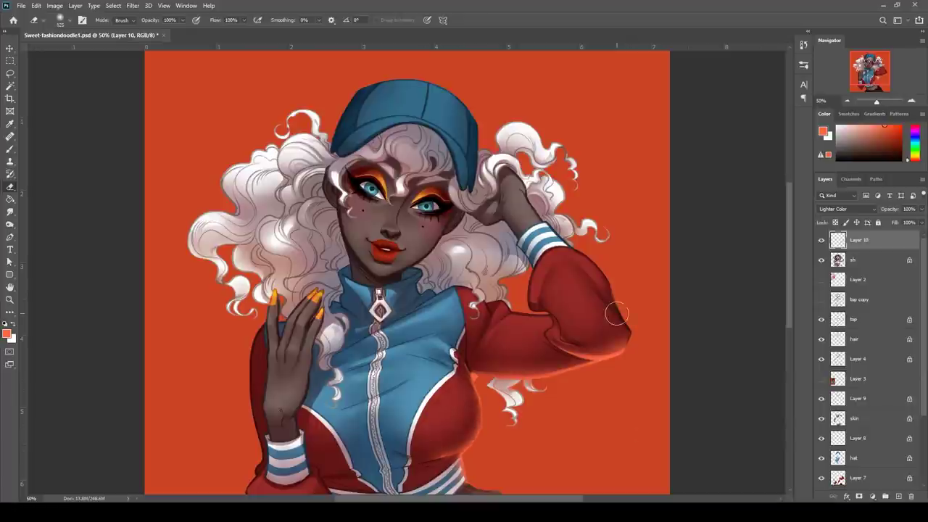
pyautogui.moveTo(561, 344); pyautogui.dragTo(585, 229)
# Add orange rim light along the edge of the lowered sleeve, blend it and reselect the sh layer
pyautogui.press('b')
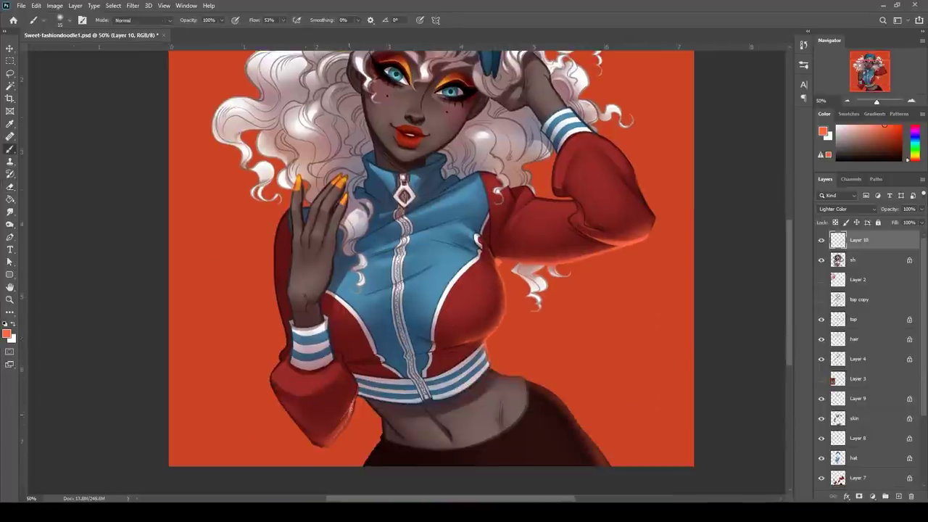
pyautogui.press('r')
pyautogui.moveTo(339, 413); pyautogui.dragTo(347, 392)
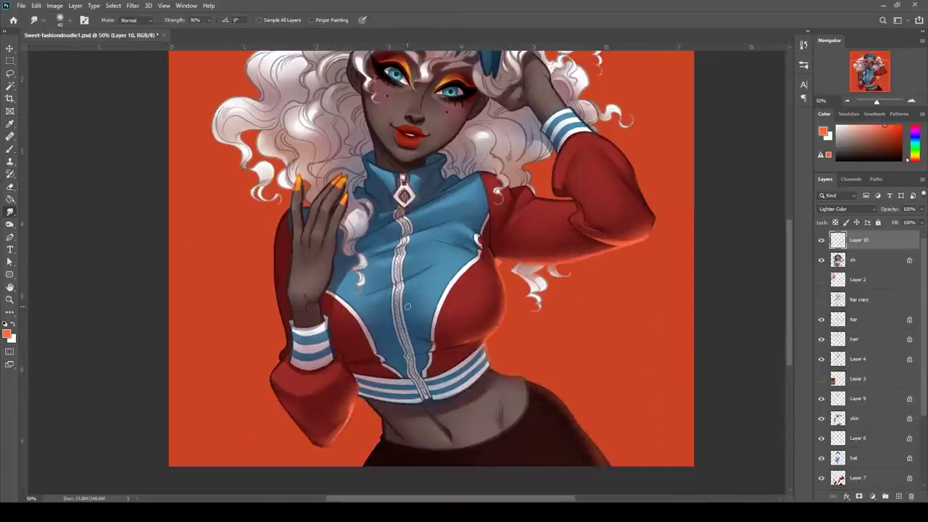
pyautogui.press('b')
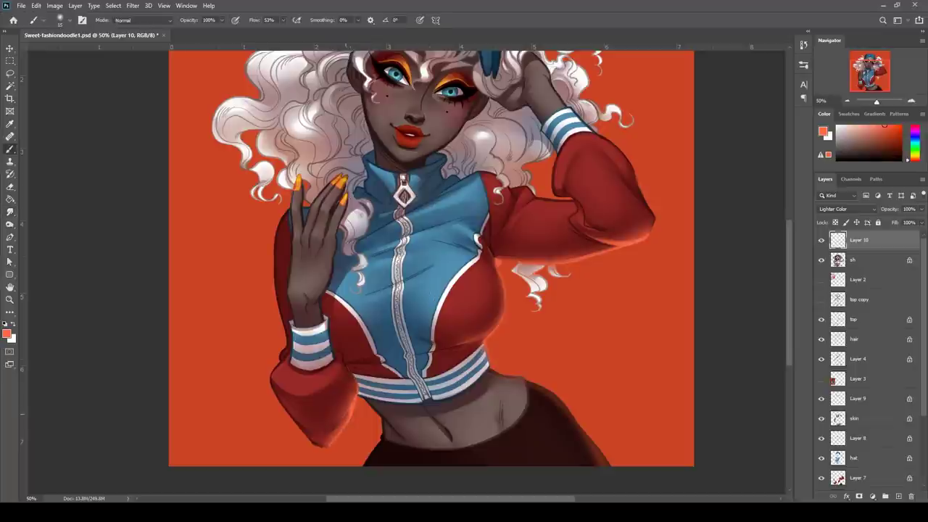
pyautogui.moveTo(600, 281); pyautogui.dragTo(605, 429)
pyautogui.press('e')
pyautogui.keyDown('ctrl'); pyautogui.click(302, 334); pyautogui.keyUp('ctrl')
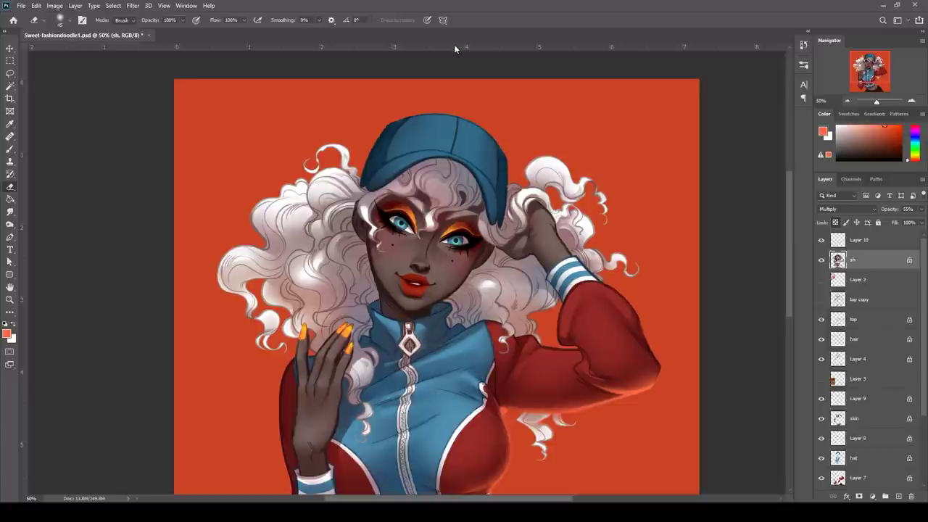
# Shift the skin layer's colour to a warmer brown and save the file
pyautogui.click(847, 101)
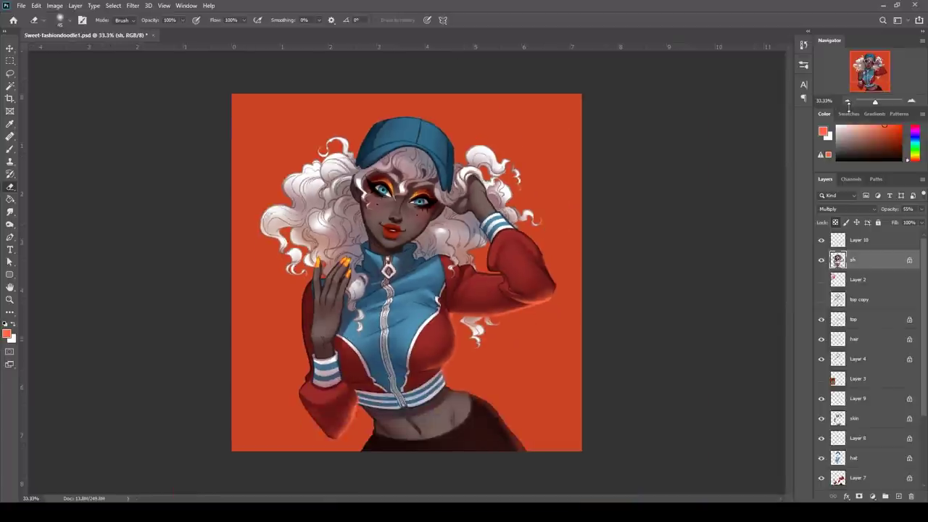
pyautogui.click(858, 418)
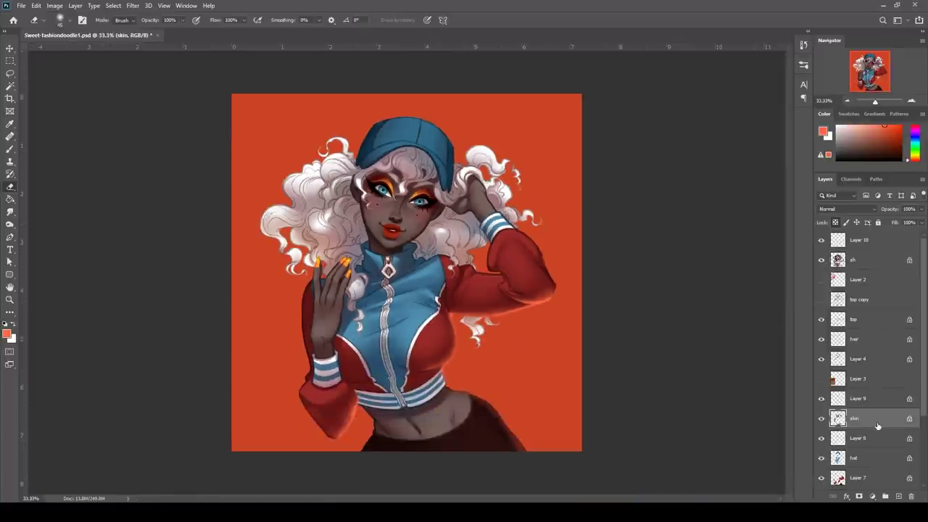
pyautogui.press('i')
pyautogui.press('e')
pyautogui.hotkey('ctrl', 's')
# Group all the character layers from Layer 10 downward and duplicate the group
pyautogui.click(862, 240)
pyautogui.scroll(-3, 894, 430)
pyautogui.keyDown('shift'); pyautogui.click(893, 434); pyautogui.keyUp('shift')
pyautogui.hotkey('ctrl', 'g')
pyautogui.moveTo(861, 236); pyautogui.dragTo(898, 496)
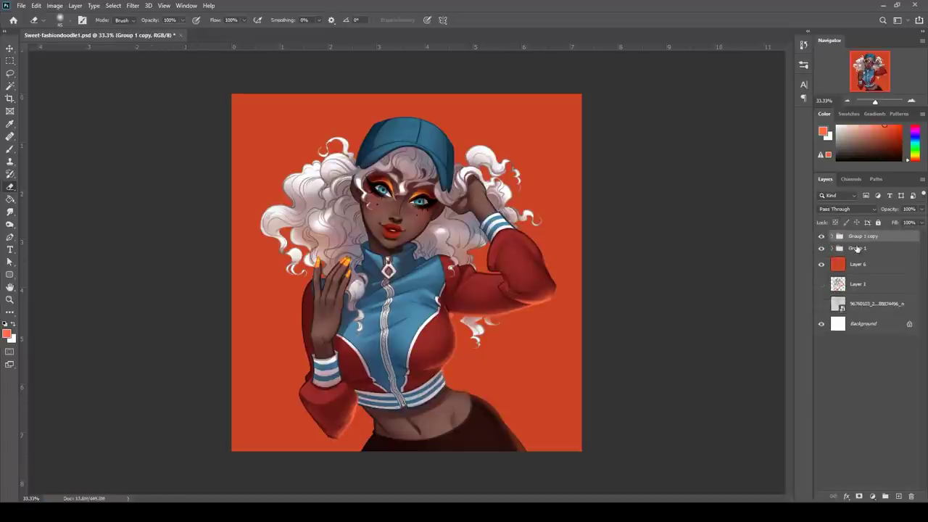
# Merge the duplicated group into one layer, hide the original, and warm the figure and Layer 6 background toward orange
pyautogui.hotkey('ctrl', 'e')
pyautogui.press('i')
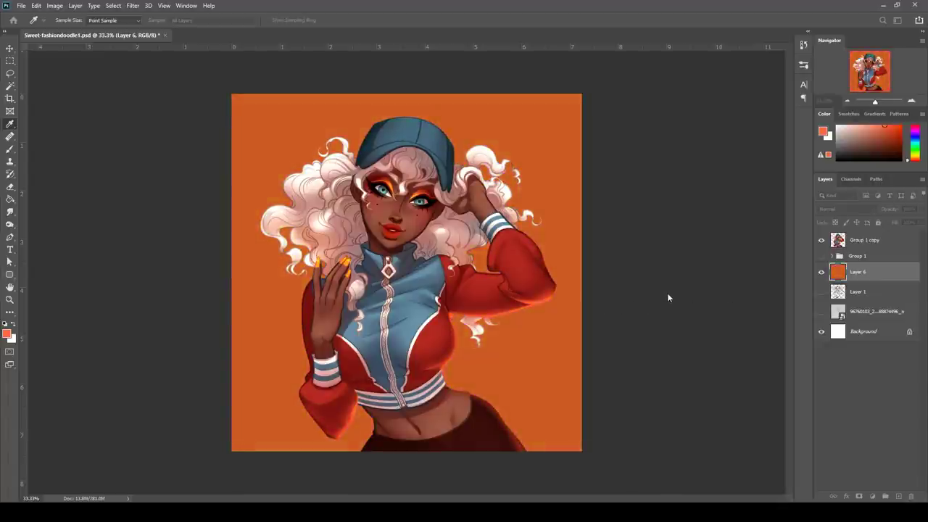
pyautogui.press('e')
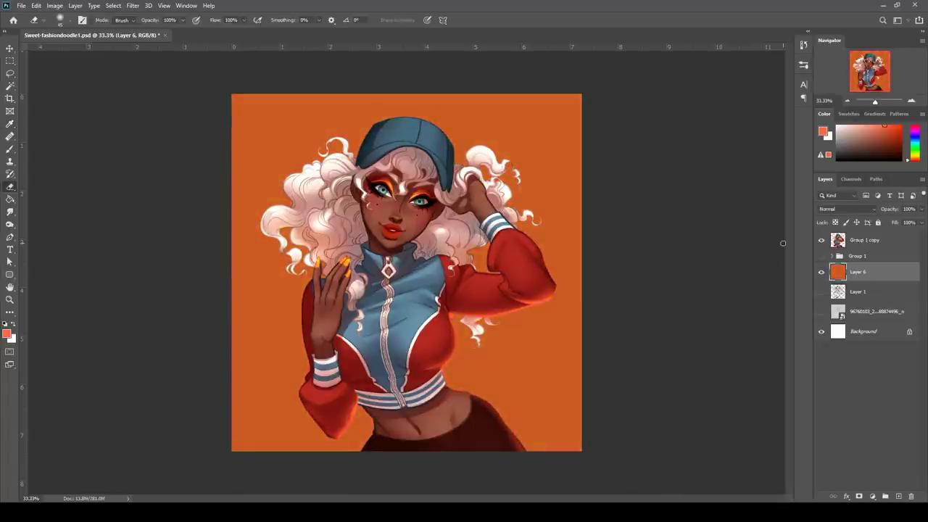
# Lock Layer 6's transparency and add a bright orange gradient sampled from the nails, fading upward from the canvas bottom
pyautogui.press('i')
pyautogui.click(345, 267)
pyautogui.click(10, 200)
pyautogui.moveTo(435, 448); pyautogui.dragTo(437, 190)
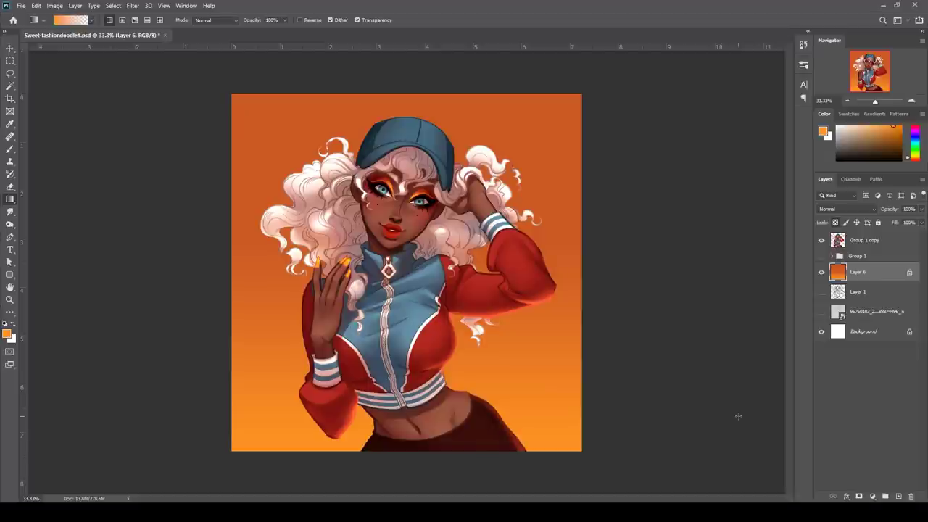
# Sample dark red from the jacket sleeve and fade it into Layer 6's two upper corners with the Gradient tool
pyautogui.press('i')
pyautogui.click(484, 289)
pyautogui.click(10, 199)
pyautogui.moveTo(406, 81); pyautogui.dragTo(406, 203)
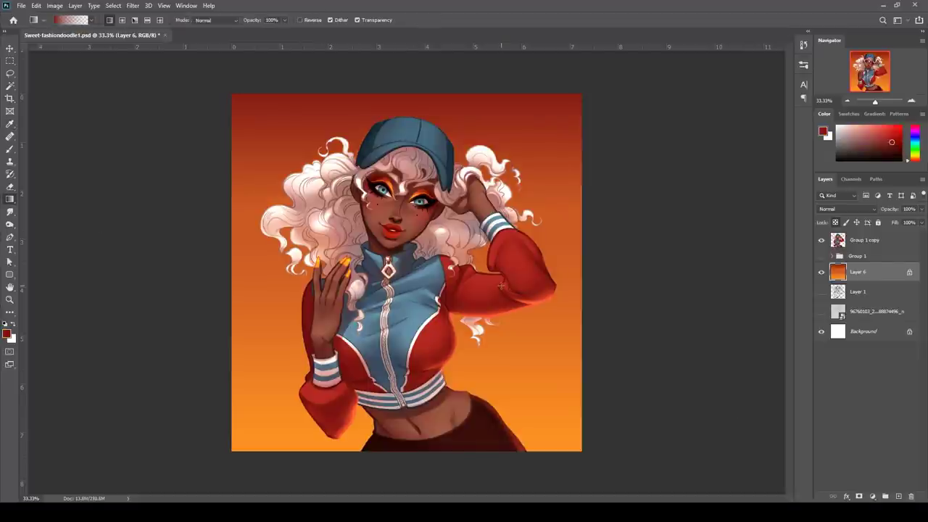
pyautogui.hotkey('ctrl', 'z')
pyautogui.moveTo(595, 81); pyautogui.dragTo(481, 188)
pyautogui.moveTo(216, 87); pyautogui.dragTo(327, 205)
# Add a new layer above Group 1 copy and name it paintover
pyautogui.click(870, 244)
pyautogui.hotkey('ctrl', 'shift', 'alt', 'n')
pyautogui.hotkey('ctrl', '+')
pyautogui.hotkey('ctrl', '+')
pyautogui.hotkey('ctrl', '+')
pyautogui.moveTo(552, 132)
pyautogui.mouseDown()
pyautogui.moveTo(570, 325)
pyautogui.moveTo(543, 297)
pyautogui.mouseUp()
pyautogui.press('b')
pyautogui.click(43, 22)
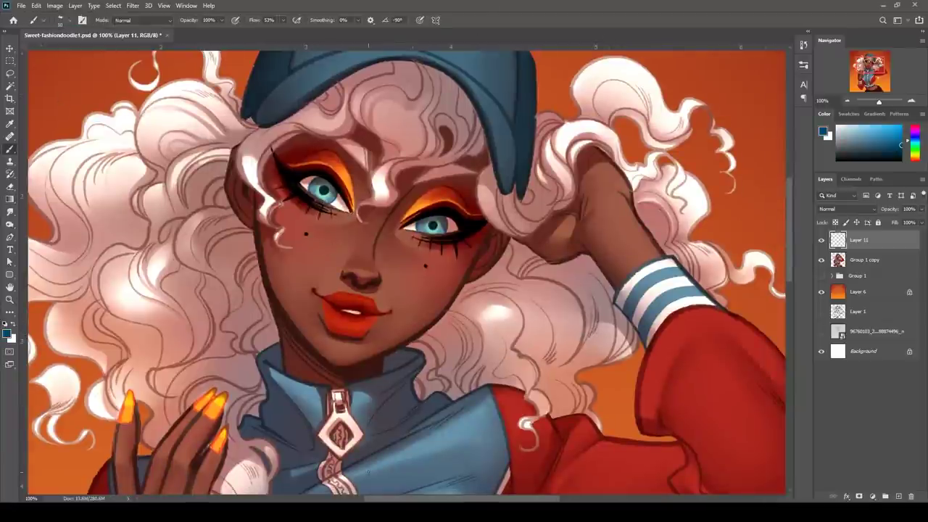
pyautogui.press('Return')
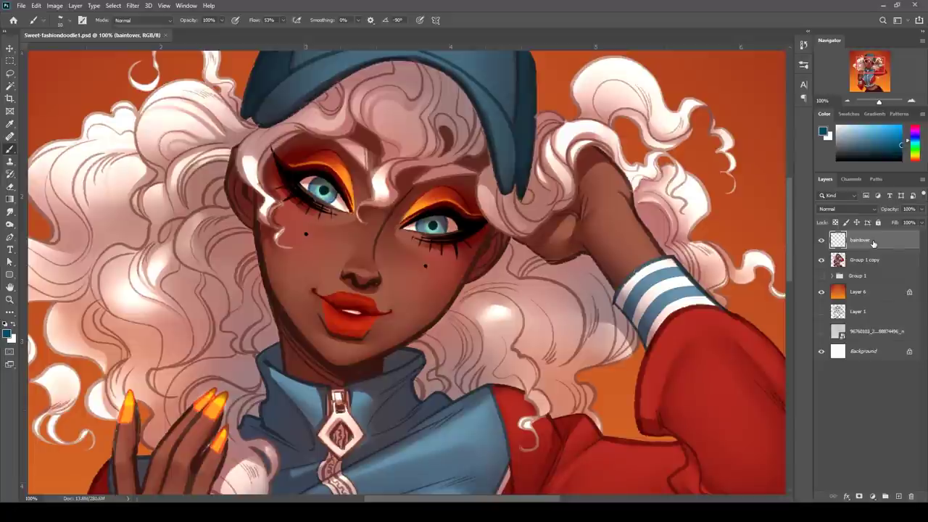
# Paint over the skin and orange eyeshadow around both eyes on the paintover layer with colours sampled from the face
pyautogui.moveTo(385, 274); pyautogui.dragTo(422, 380)
pyautogui.keyDown('alt'); pyautogui.click(511, 355); pyautogui.keyUp('alt')
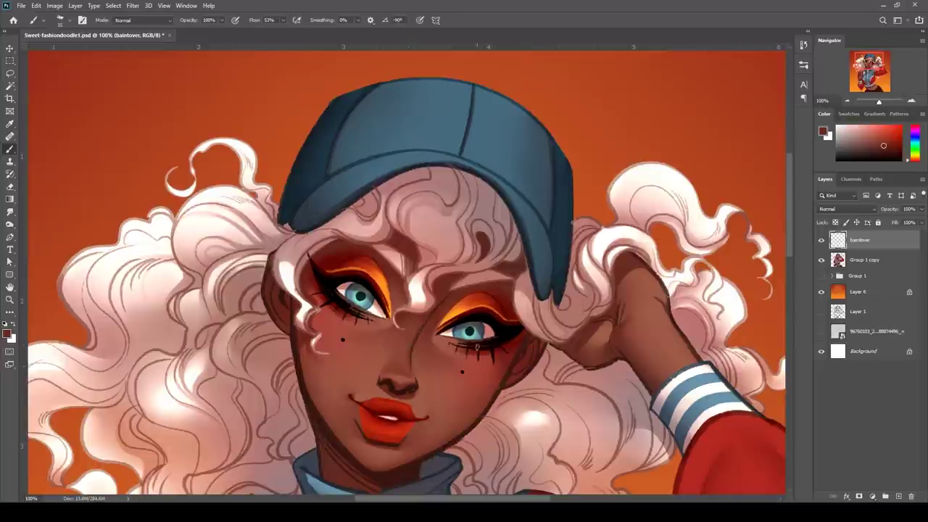
pyautogui.keyDown('alt'); pyautogui.click(422, 333); pyautogui.keyUp('alt')
pyautogui.keyDown('alt'); pyautogui.click(303, 261); pyautogui.keyUp('alt')
pyautogui.keyDown('alt'); pyautogui.click(377, 280); pyautogui.keyUp('alt')
pyautogui.moveTo(377, 285)
pyautogui.mouseDown()
pyautogui.moveTo(392, 324)
pyautogui.moveTo(389, 301)
pyautogui.mouseUp()
pyautogui.keyDown('alt'); pyautogui.click(393, 289); pyautogui.keyUp('alt')
pyautogui.keyDown('alt'); pyautogui.click(384, 287); pyautogui.keyUp('alt')
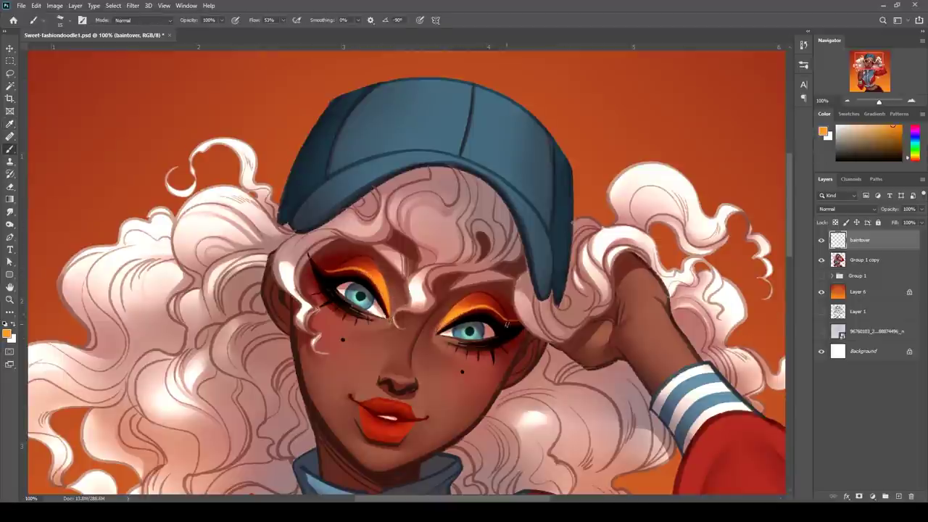
# Refine the red lips and the contour of the nose with sampled reds and a lighter coral tone
pyautogui.keyDown('alt'); pyautogui.click(400, 407); pyautogui.keyUp('alt')
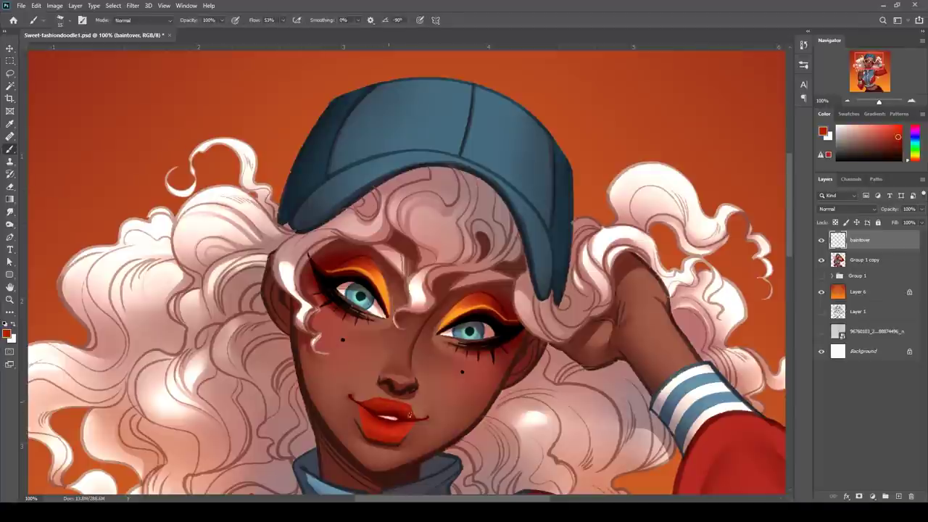
pyautogui.keyDown('alt'); pyautogui.click(400, 433); pyautogui.keyUp('alt')
pyautogui.keyDown('alt'); pyautogui.click(397, 378); pyautogui.keyUp('alt')
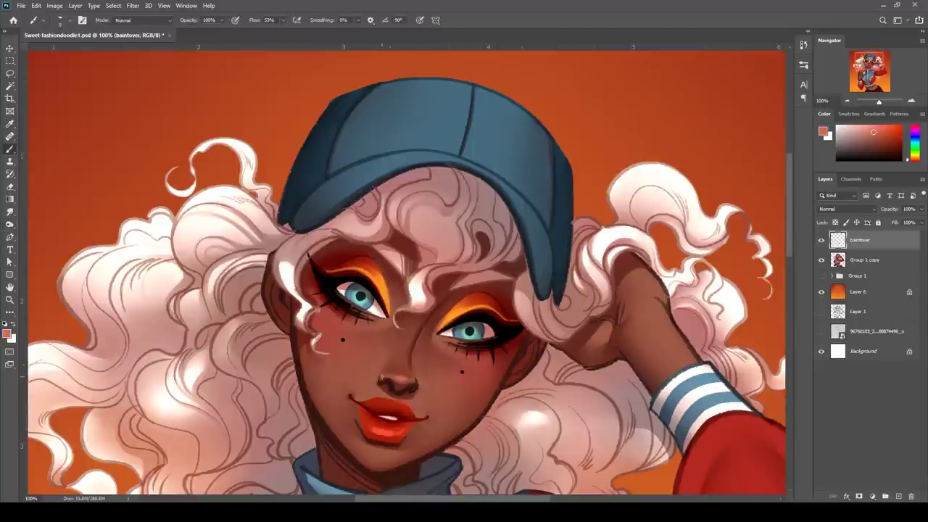
pyautogui.keyDown('alt'); pyautogui.click(381, 384); pyautogui.keyUp('alt')
pyautogui.keyDown('alt'); pyautogui.click(384, 382); pyautogui.keyUp('alt')
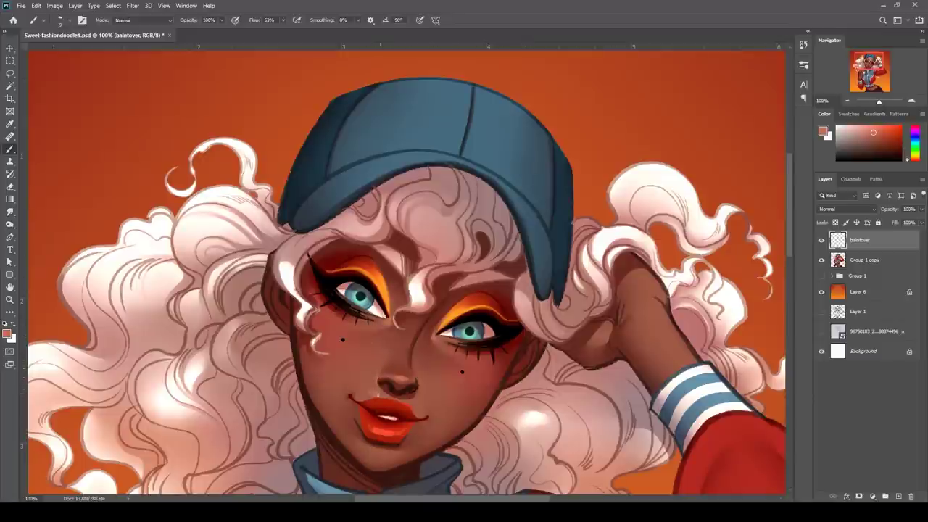
# Touch up the orange eyeshadow with sampled orange and repaint the pupils and white highlights of both eyes
pyautogui.press('r')
pyautogui.press('b')
pyautogui.keyDown('alt'); pyautogui.click(451, 312); pyautogui.keyUp('alt')
pyautogui.moveTo(449, 312); pyautogui.dragTo(437, 334)
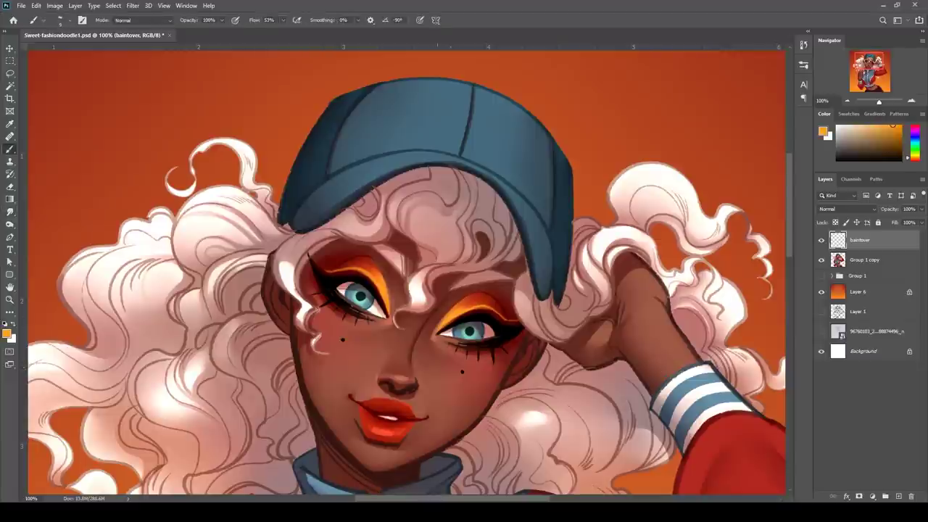
pyautogui.keyDown('alt'); pyautogui.click(360, 295); pyautogui.keyUp('alt')
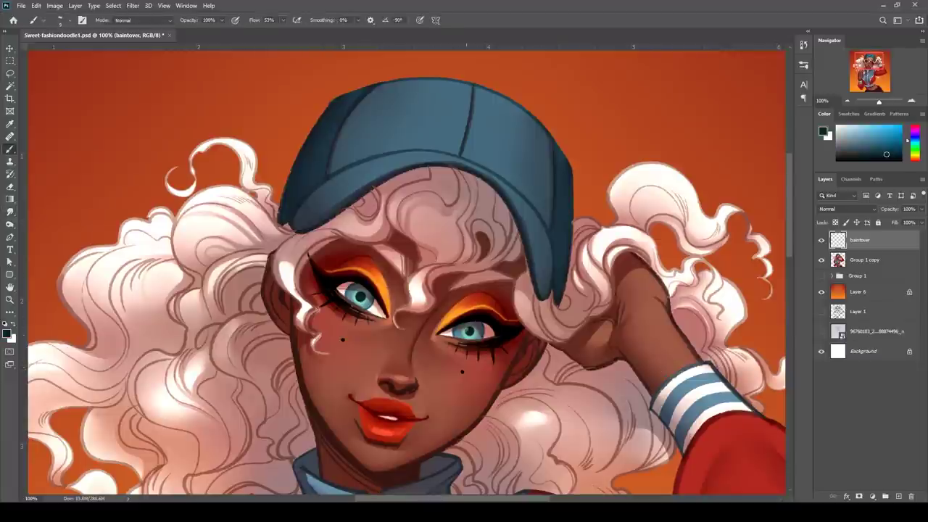
pyautogui.keyDown('alt'); pyautogui.click(469, 332); pyautogui.keyUp('alt')
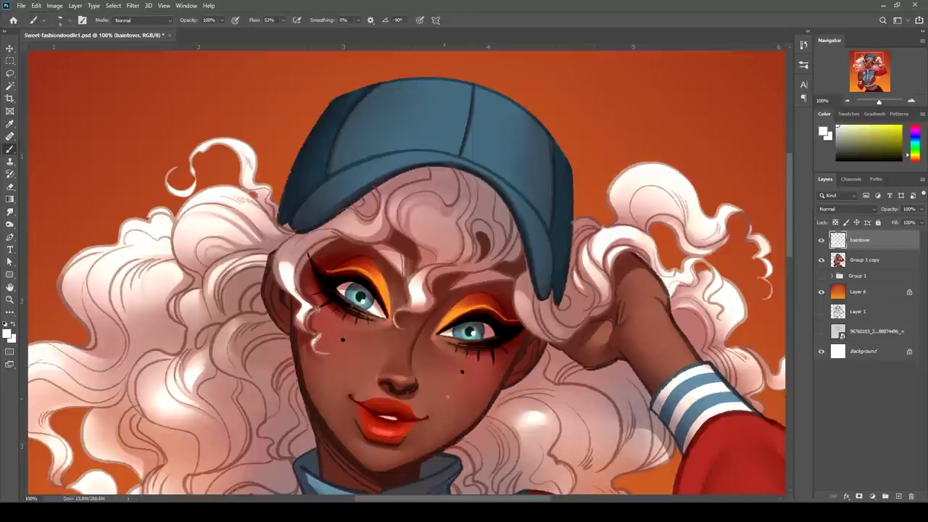
# Clean up the white curl hanging beside the temple using a light colour sampled from the hair
pyautogui.moveTo(551, 260); pyautogui.dragTo(465, 194)
pyautogui.keyDown('alt'); pyautogui.click(325, 259); pyautogui.keyUp('alt')
pyautogui.moveTo(306, 283); pyautogui.dragTo(315, 248)
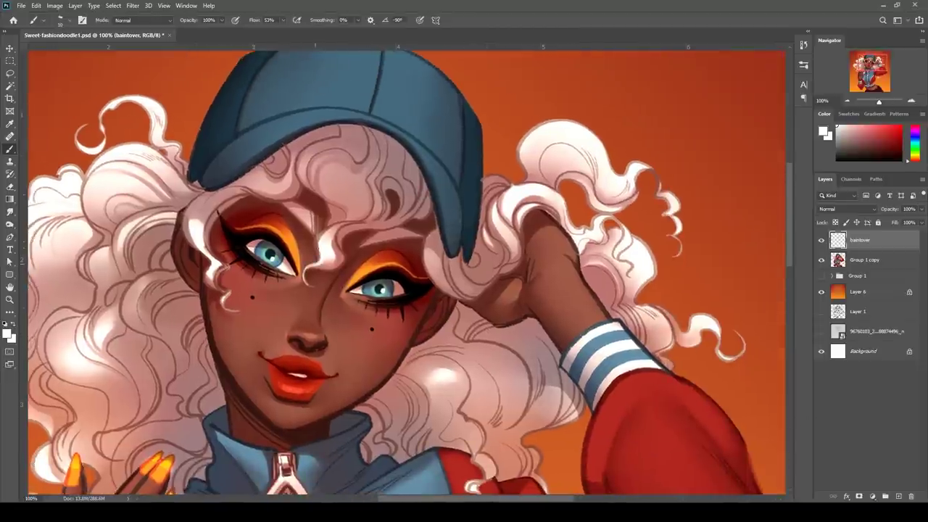
pyautogui.moveTo(317, 284)
pyautogui.mouseDown()
pyautogui.moveTo(306, 280)
pyautogui.moveTo(317, 283)
pyautogui.moveTo(326, 323)
pyautogui.mouseUp()
pyautogui.press('e')
pyautogui.press('b')
# Refine the fringe curl hanging between the eyes with sampled pink and brown tones
pyautogui.keyDown('alt'); pyautogui.click(333, 237); pyautogui.keyUp('alt')
pyautogui.keyDown('alt'); pyautogui.click(350, 292); pyautogui.keyUp('alt')
pyautogui.moveTo(339, 307)
pyautogui.mouseDown()
pyautogui.moveTo(343, 288)
pyautogui.moveTo(373, 268)
pyautogui.moveTo(365, 272)
pyautogui.mouseUp()
pyautogui.keyDown('alt'); pyautogui.click(366, 285); pyautogui.keyUp('alt')
pyautogui.keyDown('alt'); pyautogui.click(363, 298); pyautogui.keyUp('alt')
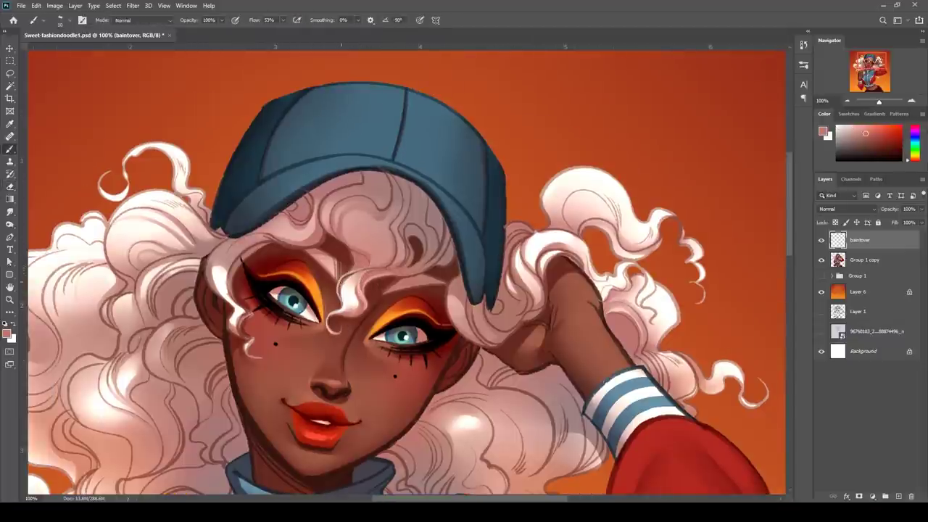
pyautogui.keyDown('alt'); pyautogui.click(347, 277); pyautogui.keyUp('alt')
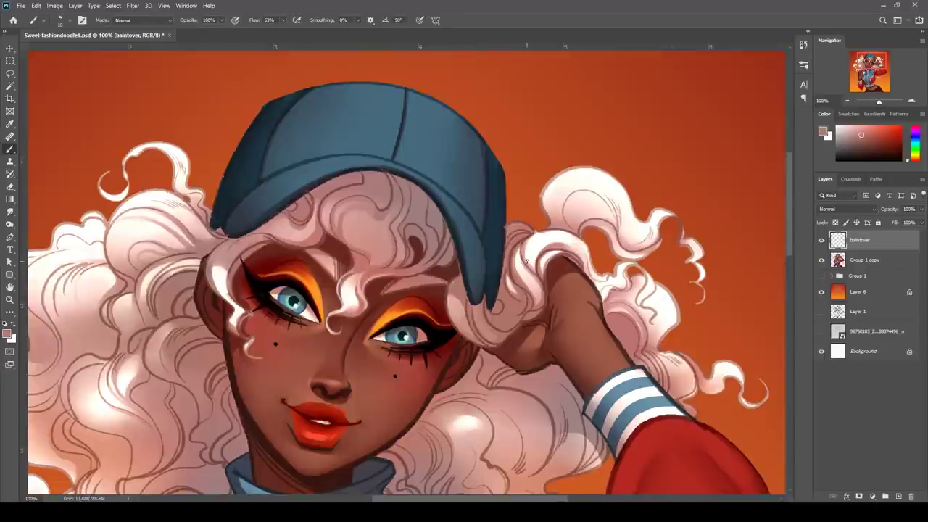
# Refine the skin around the nose bridge and the inner corners of both eyes with sampled tones
pyautogui.keyDown('alt'); pyautogui.click(293, 434); pyautogui.keyUp('alt')
pyautogui.keyDown('alt'); pyautogui.click(300, 441); pyautogui.keyUp('alt')
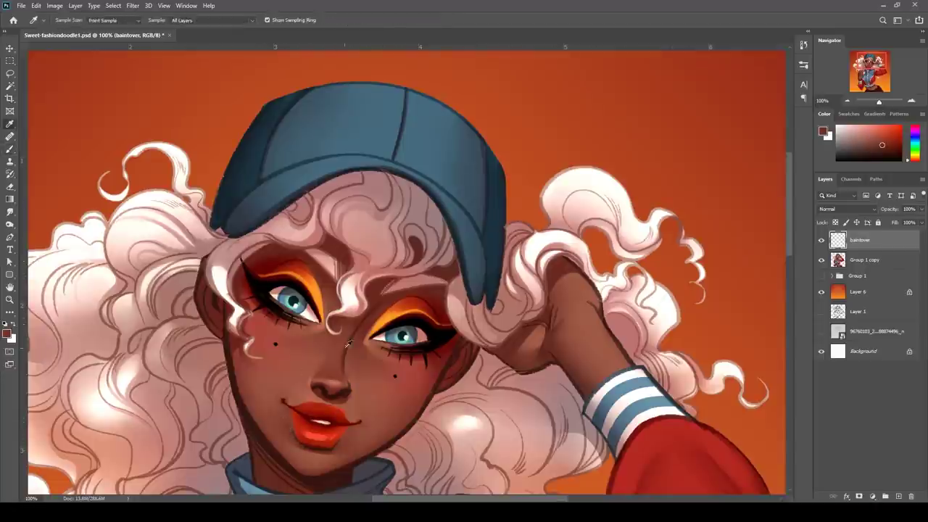
pyautogui.keyDown('alt'); pyautogui.click(359, 294); pyautogui.keyUp('alt')
pyautogui.moveTo(467, 407); pyautogui.dragTo(534, 438)
pyautogui.keyDown('alt'); pyautogui.click(383, 343); pyautogui.keyUp('alt')
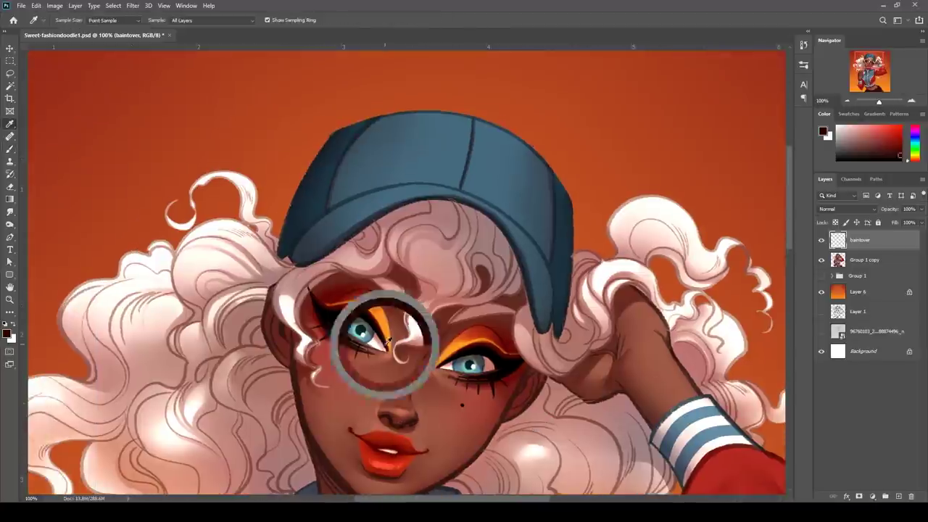
pyautogui.keyDown('alt'); pyautogui.click(447, 360); pyautogui.keyUp('alt')
pyautogui.keyDown('alt'); pyautogui.click(450, 361); pyautogui.keyUp('alt')
# Soften the contour between the cheek and the hair beside the temple curl with sampled reddish browns and the Smudge tool
pyautogui.moveTo(435, 377); pyautogui.dragTo(405, 264)
pyautogui.click(847, 101)
pyautogui.keyDown('alt'); pyautogui.click(312, 281); pyautogui.keyUp('alt')
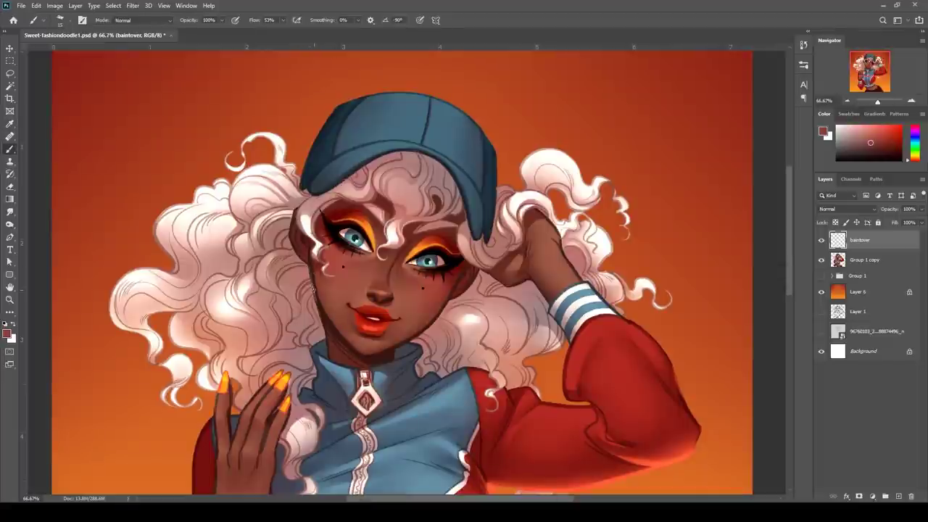
pyautogui.keyDown('alt'); pyautogui.click(307, 285); pyautogui.keyUp('alt')
pyautogui.press('r')
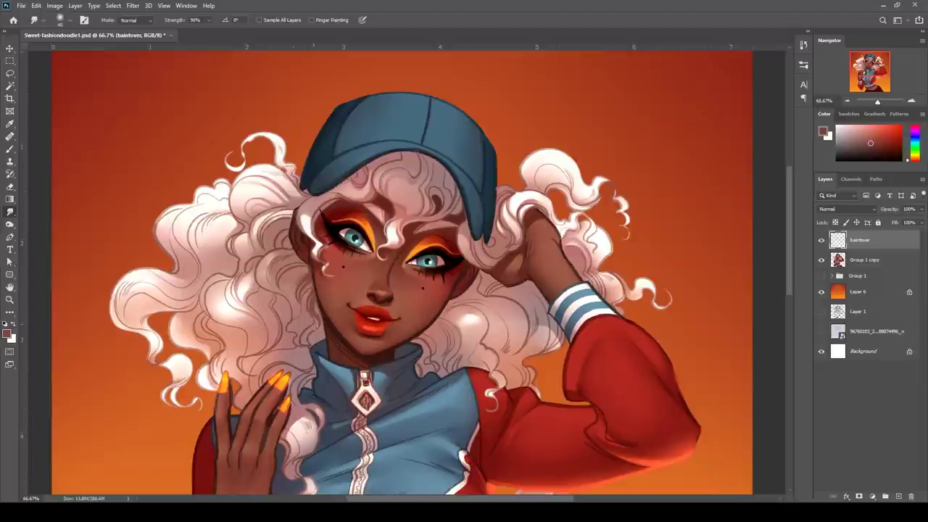
pyautogui.press('b')
pyautogui.keyDown('alt'); pyautogui.click(309, 267); pyautogui.keyUp('alt')
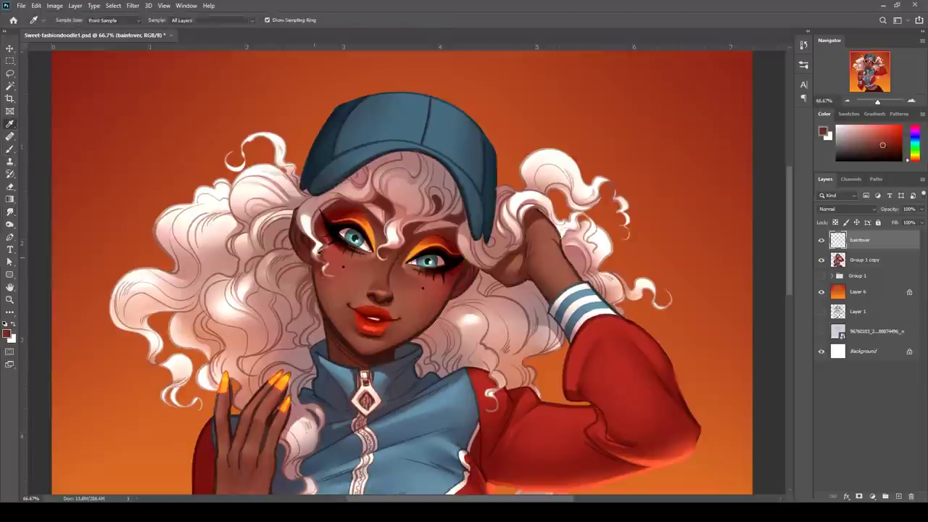
# Repaint the jawline contour and the edge of the neck on the raised-arm side with sampled dark reds
pyautogui.keyDown('alt'); pyautogui.click(421, 337); pyautogui.keyUp('alt')
pyautogui.keyDown('alt'); pyautogui.click(447, 300); pyautogui.keyUp('alt')
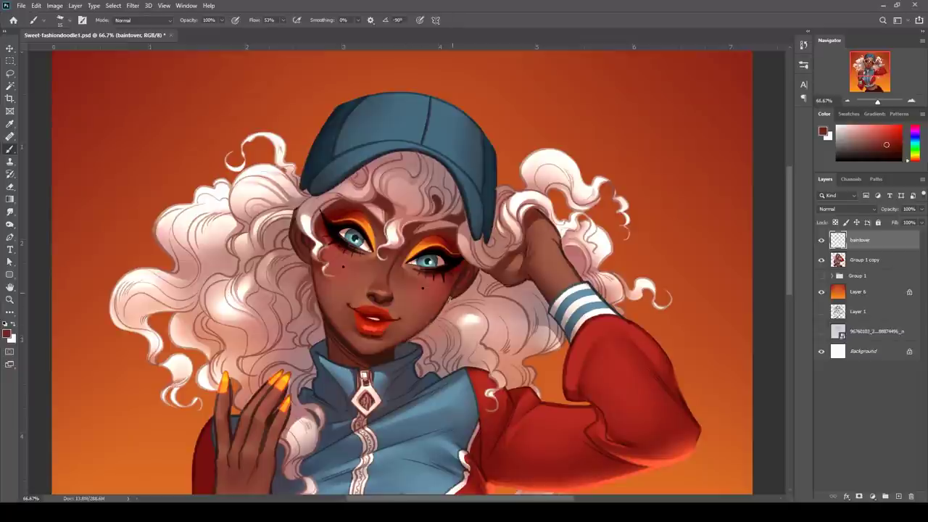
pyautogui.keyDown('alt'); pyautogui.click(460, 286); pyautogui.keyUp('alt')
pyautogui.keyDown('alt'); pyautogui.click(407, 340); pyautogui.keyUp('alt')
pyautogui.keyDown('alt'); pyautogui.click(414, 343); pyautogui.keyUp('alt')
pyautogui.moveTo(415, 345); pyautogui.dragTo(396, 357)
# Deepen the neck shadow and touch up the blue collar around the zipper with sampled dark and blue tones
pyautogui.keyDown('alt'); pyautogui.click(332, 338); pyautogui.keyUp('alt')
pyautogui.keyDown('alt'); pyautogui.click(321, 350); pyautogui.keyUp('alt')
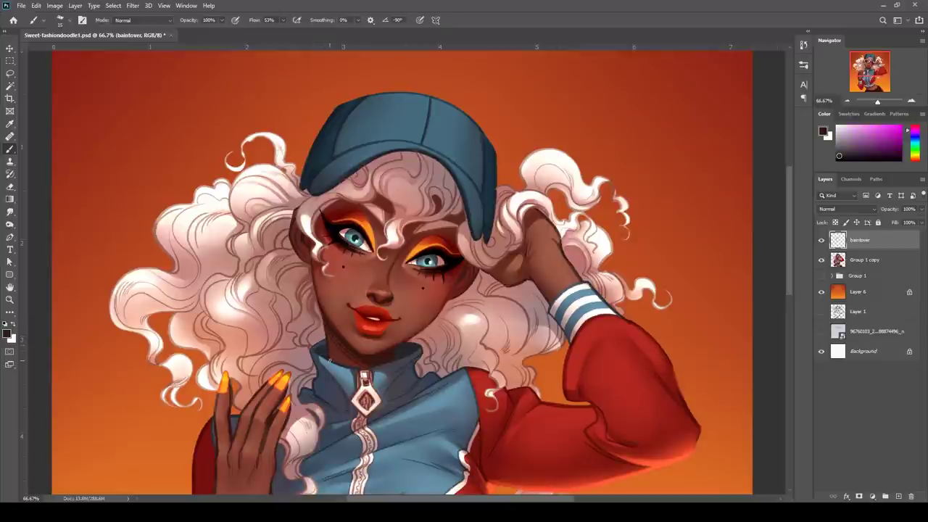
pyautogui.keyDown('alt'); pyautogui.click(334, 406); pyautogui.keyUp('alt')
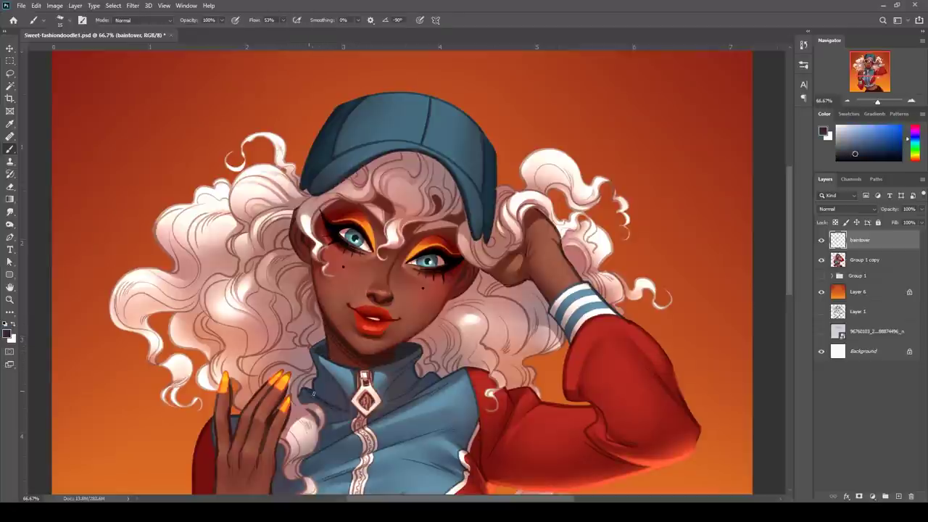
pyautogui.keyDown('alt'); pyautogui.click(375, 404); pyautogui.keyUp('alt')
pyautogui.moveTo(368, 411)
pyautogui.mouseDown()
pyautogui.moveTo(388, 279)
pyautogui.moveTo(349, 382)
pyautogui.mouseUp()
# Refine the face contour and shade the ear beneath the cap's peak with sampled dark browns
pyautogui.keyDown('alt'); pyautogui.click(301, 333); pyautogui.keyUp('alt')
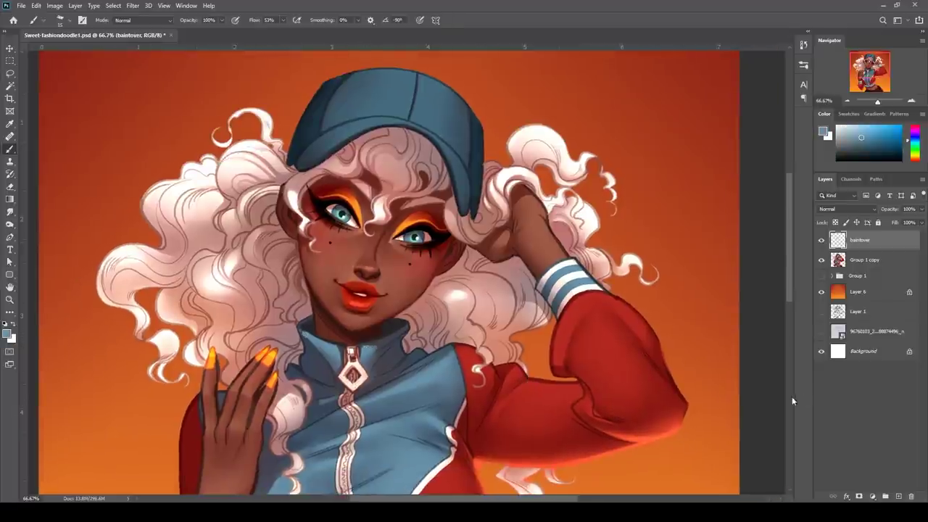
pyautogui.keyDown('alt'); pyautogui.click(304, 293); pyautogui.keyUp('alt')
pyautogui.moveTo(310, 298); pyautogui.dragTo(293, 374)
pyautogui.keyDown('alt'); pyautogui.click(431, 323); pyautogui.keyUp('alt')
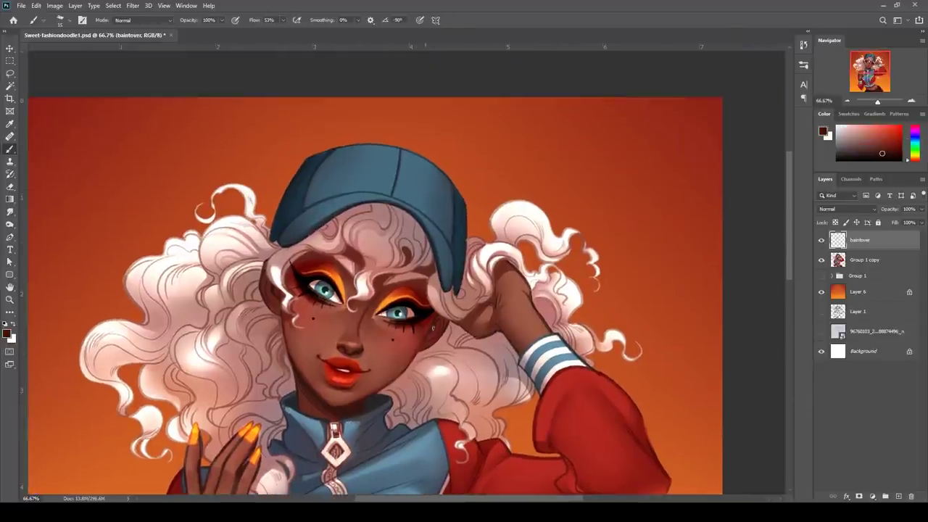
pyautogui.keyDown('alt'); pyautogui.click(438, 318); pyautogui.keyUp('alt')
pyautogui.keyDown('alt'); pyautogui.click(447, 313); pyautogui.keyUp('alt')
# Paint a pale pink curl falling over the ear beneath the cap's peak, with shading sampled from the hair
pyautogui.moveTo(429, 284); pyautogui.dragTo(457, 320)
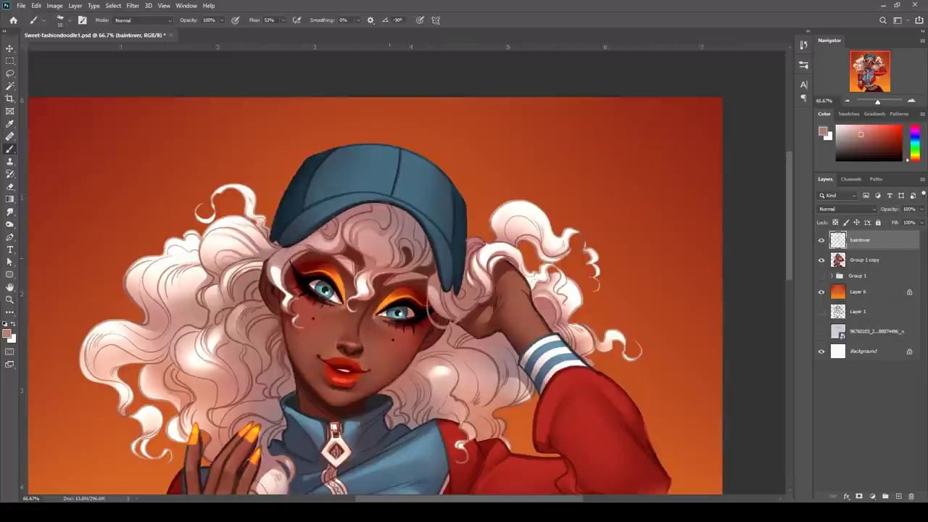
pyautogui.keyDown('alt'); pyautogui.click(424, 270); pyautogui.keyUp('alt')
pyautogui.moveTo(430, 268); pyautogui.dragTo(429, 294)
pyautogui.keyDown('alt'); pyautogui.click(449, 291); pyautogui.keyUp('alt')
pyautogui.keyDown('alt'); pyautogui.click(449, 318); pyautogui.keyUp('alt')
pyautogui.keyDown('alt'); pyautogui.click(452, 323); pyautogui.keyUp('alt')
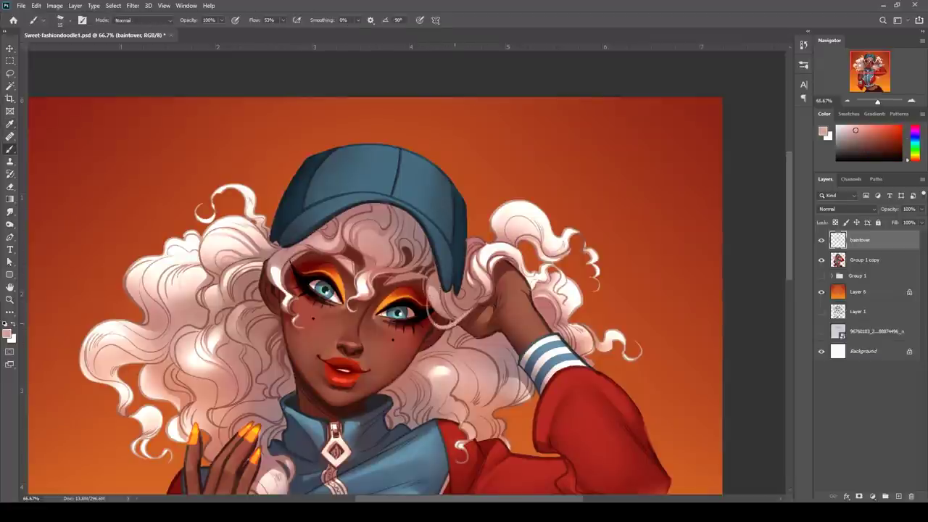
pyautogui.moveTo(451, 324)
pyautogui.mouseDown()
pyautogui.moveTo(464, 300)
pyautogui.moveTo(455, 317)
pyautogui.mouseUp()
pyautogui.keyDown('alt'); pyautogui.click(457, 319); pyautogui.keyUp('alt')
pyautogui.moveTo(447, 320)
pyautogui.mouseDown()
pyautogui.moveTo(466, 315)
pyautogui.moveTo(465, 279)
pyautogui.mouseUp()
pyautogui.keyDown('alt'); pyautogui.click(460, 290); pyautogui.keyUp('alt')
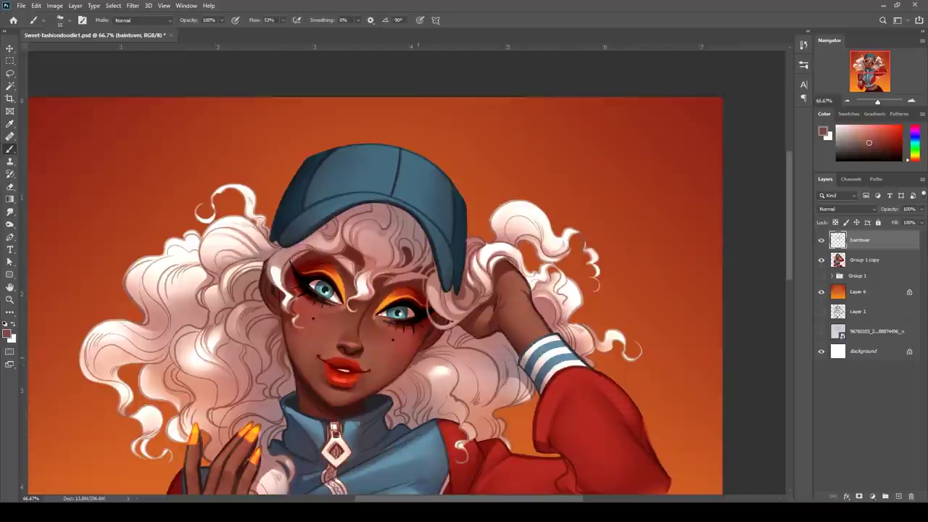
# Even out the skin of the cheeks beside the nose and jaw with sampled skin tones
pyautogui.keyDown('alt'); pyautogui.click(424, 346); pyautogui.keyUp('alt')
pyautogui.moveTo(426, 277); pyautogui.dragTo(471, 227)
pyautogui.keyDown('alt'); pyautogui.click(328, 344); pyautogui.keyUp('alt')
pyautogui.keyDown('alt'); pyautogui.click(333, 343); pyautogui.keyUp('alt')
pyautogui.keyDown('alt'); pyautogui.click(326, 339); pyautogui.keyUp('alt')
# Refine the fringe curls below the cap's brim with light and shadow tones sampled from the hair
pyautogui.keyDown('alt'); pyautogui.click(355, 239); pyautogui.keyUp('alt')
pyautogui.moveTo(366, 271); pyautogui.dragTo(379, 300)
pyautogui.keyDown('alt'); pyautogui.click(358, 245); pyautogui.keyUp('alt')
pyautogui.keyDown('alt'); pyautogui.click(357, 241); pyautogui.keyUp('alt')
pyautogui.keyDown('alt'); pyautogui.click(366, 270); pyautogui.keyUp('alt')
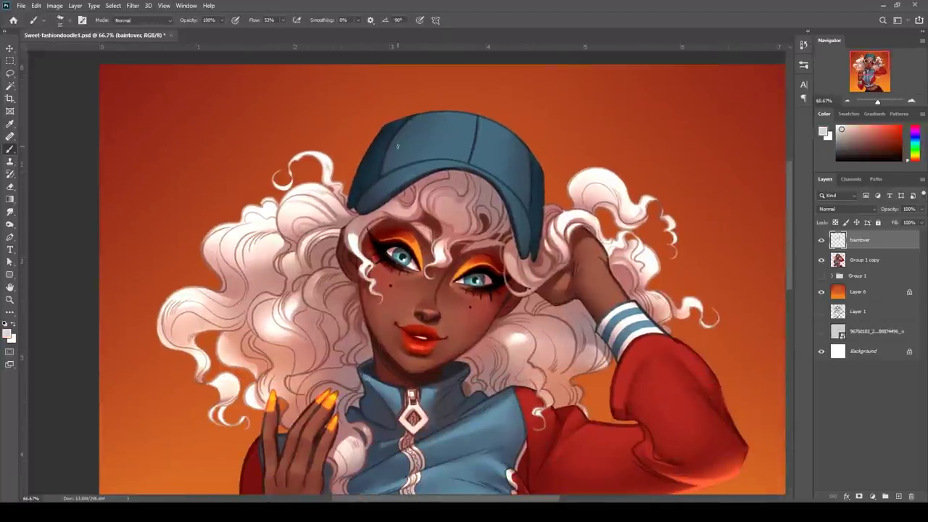
# Paint loose white strands sweeping from the ear across the raised hand and brighten the curl on the shoulder
pyautogui.moveTo(531, 189); pyautogui.dragTo(476, 269)
pyautogui.keyDown('alt'); pyautogui.click(521, 297); pyautogui.keyUp('alt')
pyautogui.moveTo(459, 371)
pyautogui.mouseDown()
pyautogui.moveTo(484, 371)
pyautogui.moveTo(497, 352)
pyautogui.mouseUp()
pyautogui.moveTo(480, 367)
pyautogui.mouseDown()
pyautogui.moveTo(542, 334)
pyautogui.moveTo(522, 338)
pyautogui.moveTo(582, 257)
pyautogui.mouseUp()
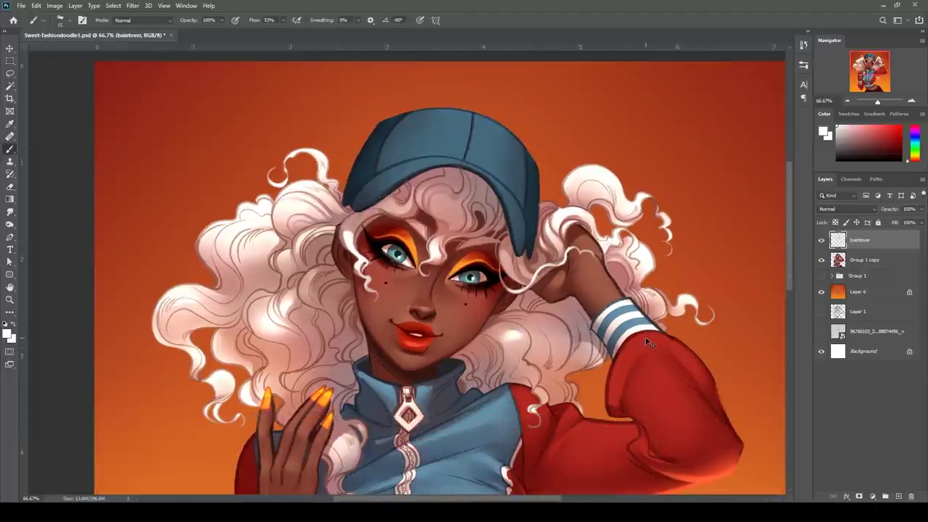
pyautogui.moveTo(540, 410)
pyautogui.mouseDown()
pyautogui.moveTo(529, 435)
pyautogui.moveTo(544, 391)
pyautogui.mouseUp()
# Add thin white flyaway strands to the curl on the chest and the hair tips below the raised arm
pyautogui.moveTo(622, 399)
pyautogui.mouseDown()
pyautogui.moveTo(646, 265)
pyautogui.moveTo(695, 286)
pyautogui.mouseUp()
pyautogui.moveTo(425, 420); pyautogui.dragTo(406, 432)
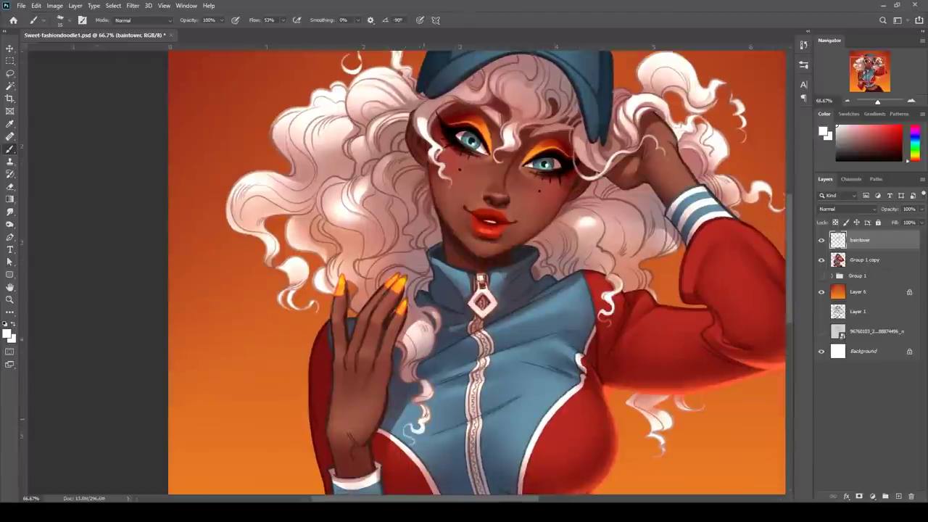
pyautogui.moveTo(660, 293); pyautogui.dragTo(662, 348)
pyautogui.moveTo(650, 404); pyautogui.dragTo(520, 339)
pyautogui.moveTo(521, 423)
pyautogui.mouseDown()
pyautogui.moveTo(525, 429)
pyautogui.moveTo(529, 420)
pyautogui.mouseUp()
pyautogui.moveTo(672, 379); pyautogui.dragTo(714, 358)
pyautogui.moveTo(623, 319); pyautogui.dragTo(635, 501)
# Deepen the shadow under the chin and touch up the dark contours of the figure with sampled dark tones
pyautogui.keyDown('alt'); pyautogui.click(357, 400); pyautogui.keyUp('alt')
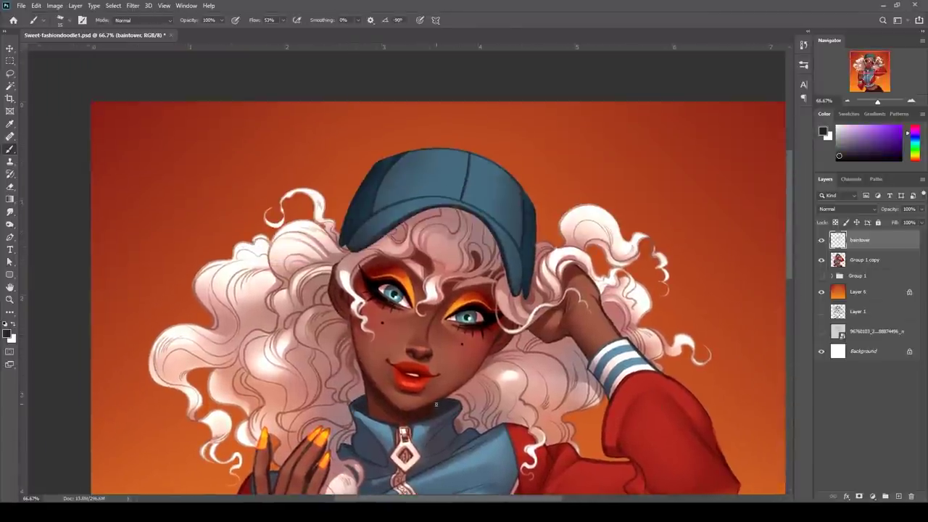
pyautogui.moveTo(608, 453); pyautogui.dragTo(574, 241)
pyautogui.keyDown('alt'); pyautogui.click(490, 303); pyautogui.keyUp('alt')
pyautogui.moveTo(476, 298); pyautogui.dragTo(484, 300)
pyautogui.moveTo(575, 214); pyautogui.dragTo(626, 107)
pyautogui.moveTo(353, 365); pyautogui.dragTo(389, 367)
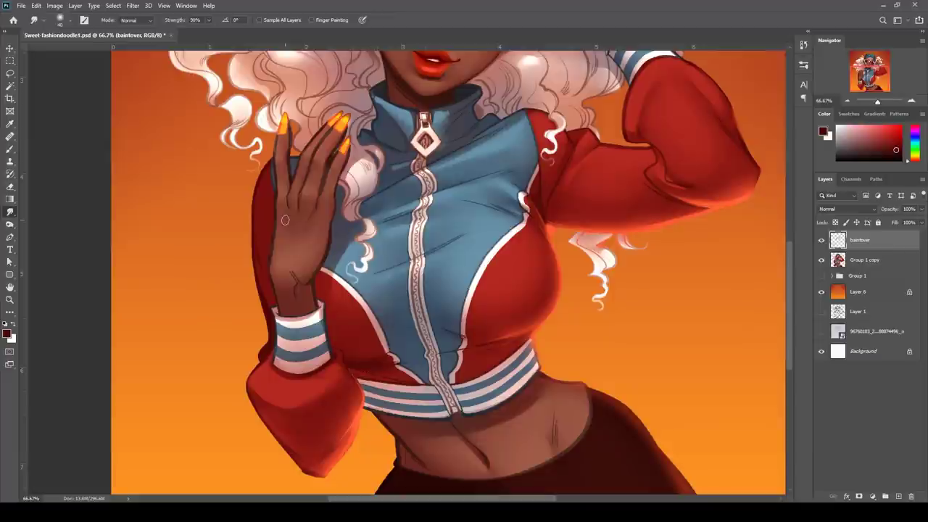
pyautogui.moveTo(538, 242); pyautogui.dragTo(468, 374)
# Clean up the raised hand's fingernails with bright yellow-orange tones sampled from the nails
pyautogui.keyDown('alt'); pyautogui.click(255, 159); pyautogui.keyUp('alt')
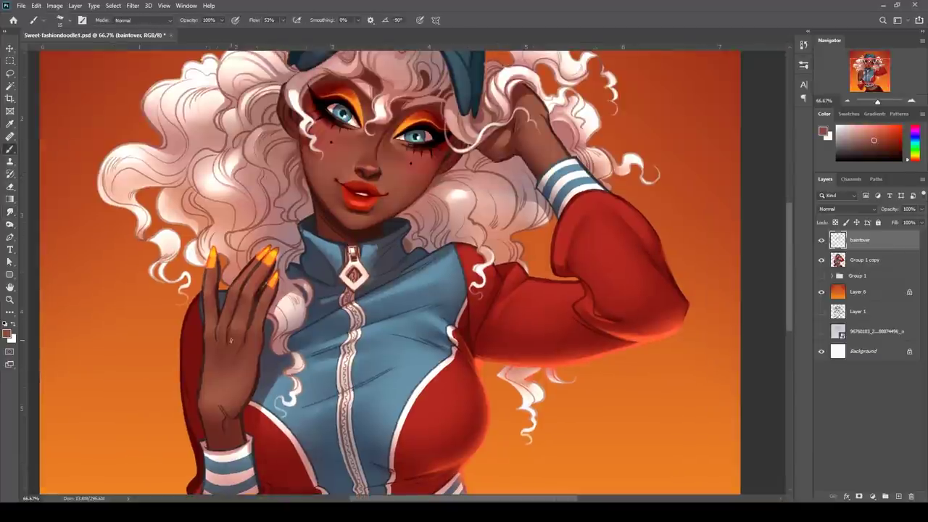
pyautogui.keyDown('alt'); pyautogui.click(271, 255); pyautogui.keyUp('alt')
pyautogui.keyDown('alt'); pyautogui.click(269, 261); pyautogui.keyUp('alt')
pyautogui.keyDown('alt'); pyautogui.click(273, 254); pyautogui.keyUp('alt')
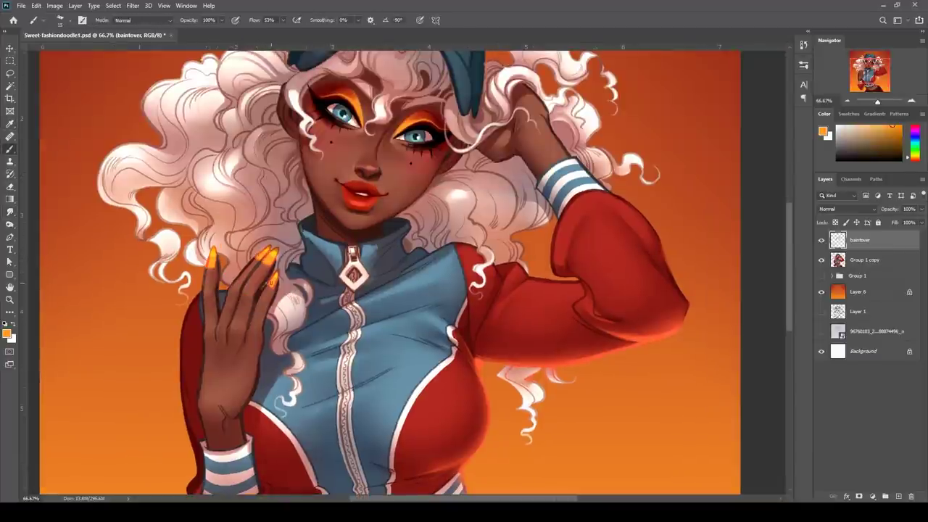
pyautogui.moveTo(274, 279); pyautogui.dragTo(269, 286)
pyautogui.keyDown('alt'); pyautogui.click(275, 274); pyautogui.keyUp('alt')
pyautogui.keyDown('alt'); pyautogui.click(216, 285); pyautogui.keyUp('alt')
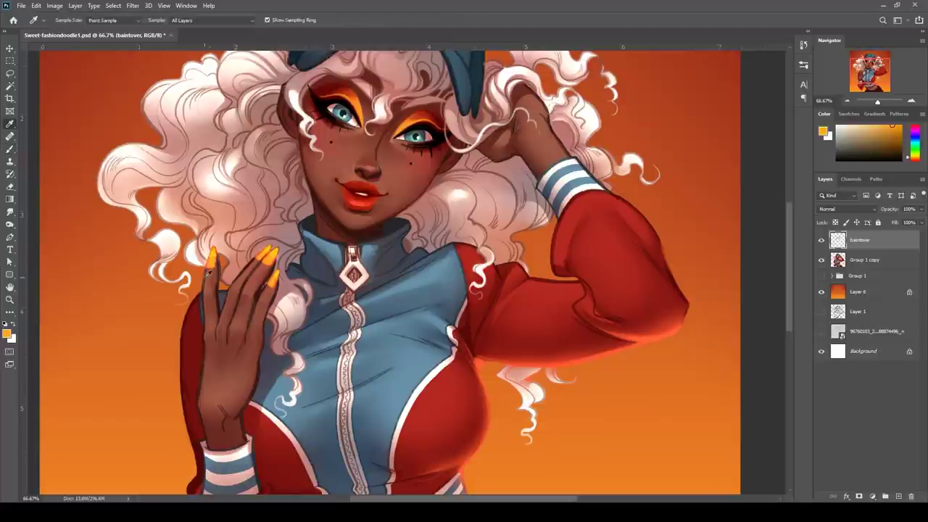
# Refine the contours and shading of the raised hand's fingers with sampled dark, orange and skin tones
pyautogui.moveTo(228, 292); pyautogui.dragTo(243, 271)
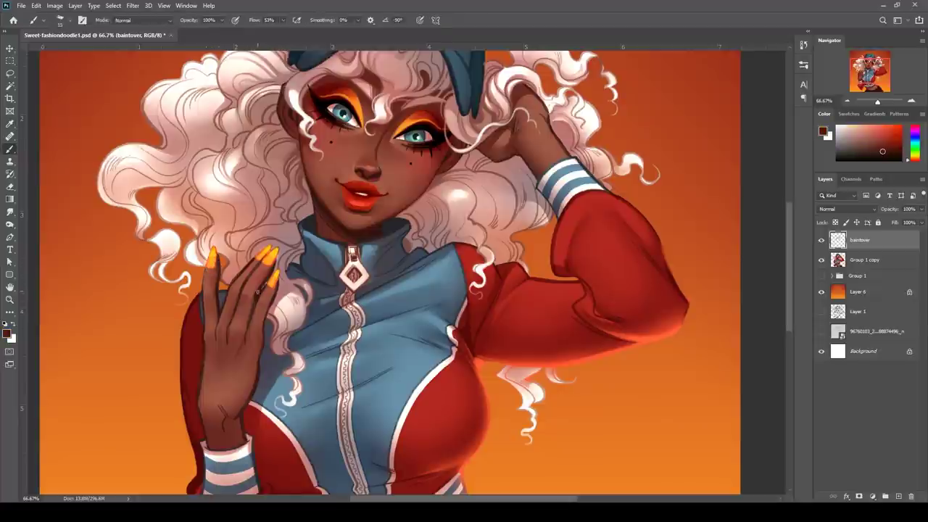
pyautogui.moveTo(262, 337); pyautogui.dragTo(378, 383)
pyautogui.keyDown('alt'); pyautogui.click(371, 301); pyautogui.keyUp('alt')
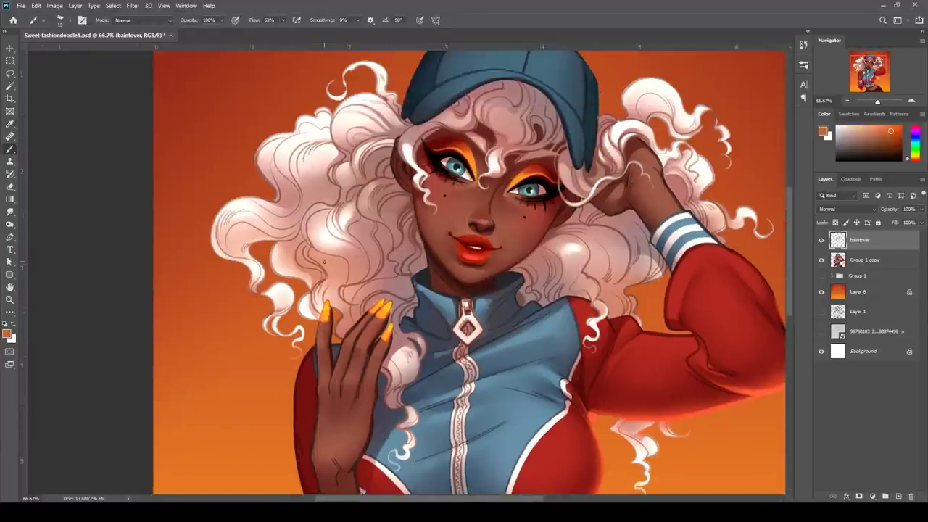
pyautogui.keyDown('alt'); pyautogui.click(368, 303); pyautogui.keyUp('alt')
pyautogui.moveTo(369, 307)
pyautogui.mouseDown()
pyautogui.moveTo(348, 331)
pyautogui.moveTo(358, 334)
pyautogui.mouseUp()
pyautogui.keyDown('alt'); pyautogui.click(363, 329); pyautogui.keyUp('alt')
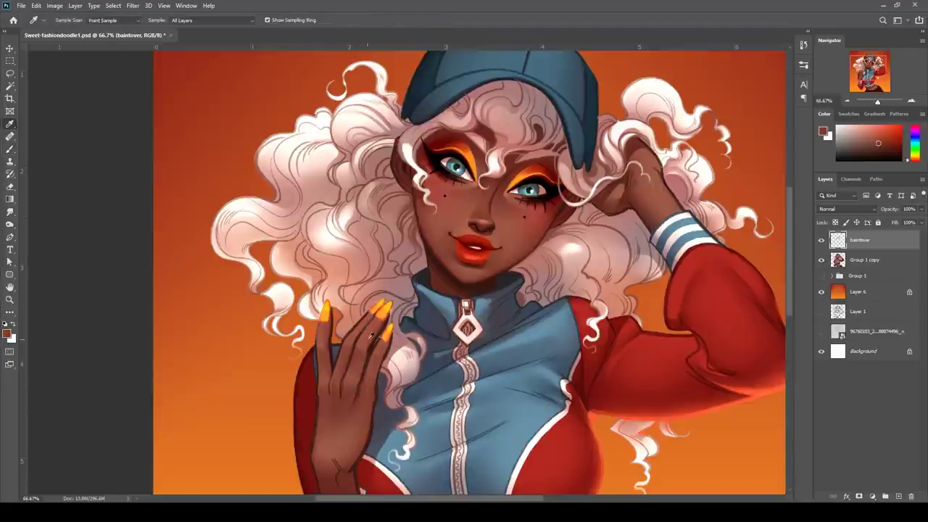
pyautogui.keyDown('alt'); pyautogui.click(371, 325); pyautogui.keyUp('alt')
# Start nail art on the raised hand with small jacket-blue, dark and yellow accents on the fingernails
pyautogui.keyDown('alt'); pyautogui.click(421, 442); pyautogui.keyUp('alt')
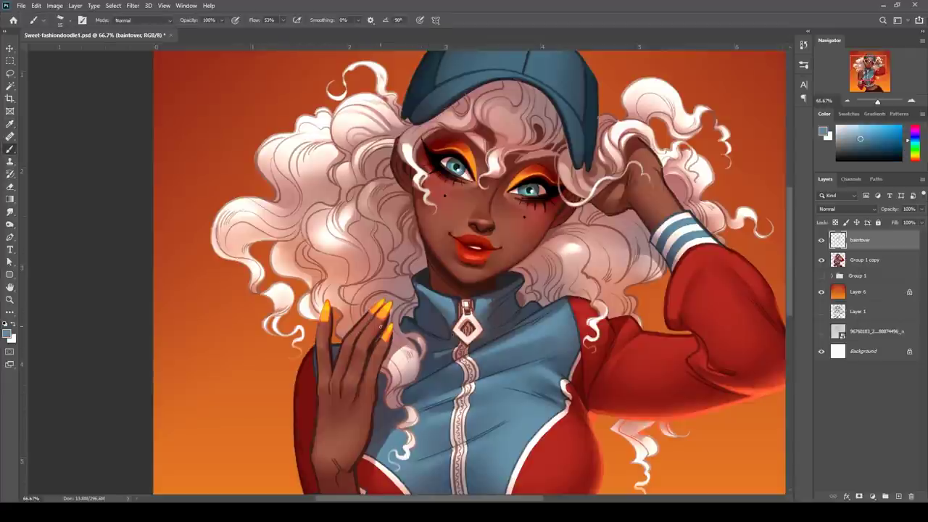
pyautogui.keyDown('alt'); pyautogui.click(322, 315); pyautogui.keyUp('alt')
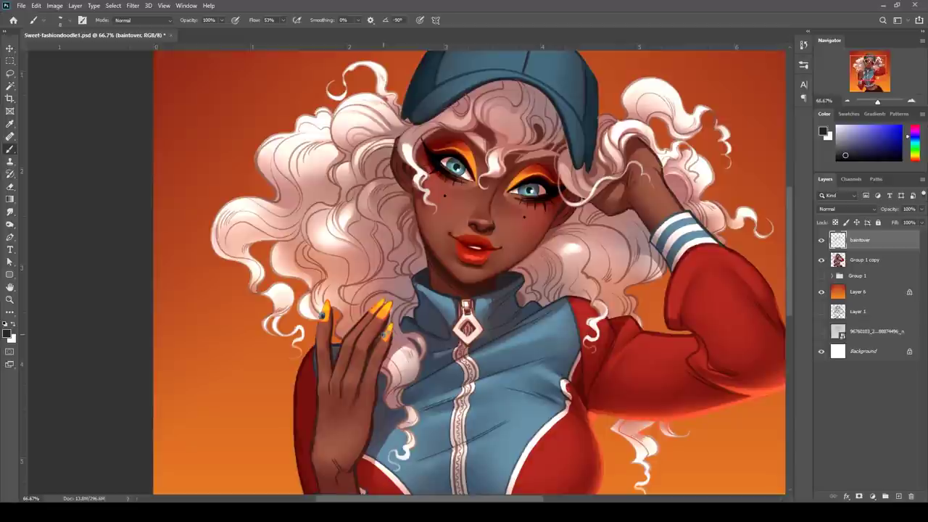
pyautogui.keyDown('alt'); pyautogui.click(385, 335); pyautogui.keyUp('alt')
pyautogui.keyDown('alt'); pyautogui.click(534, 177); pyautogui.keyUp('alt')
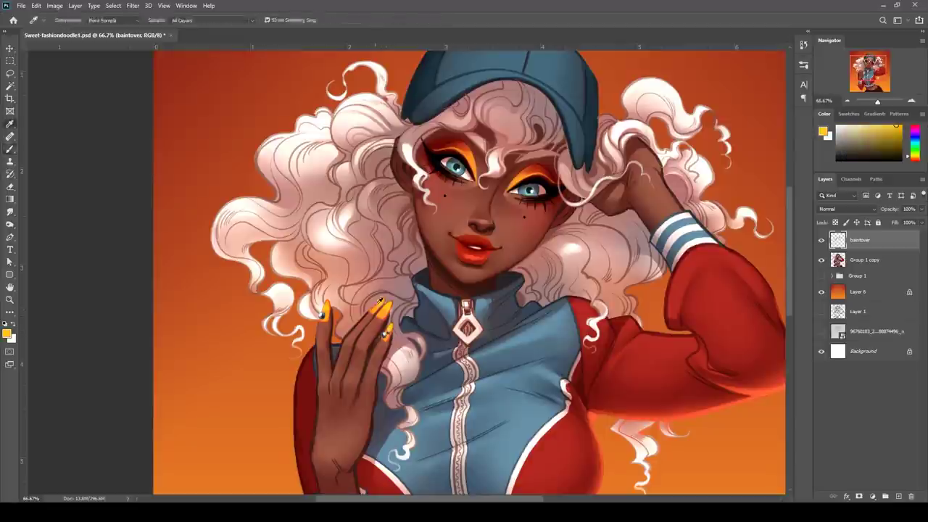
pyautogui.moveTo(533, 190); pyautogui.dragTo(486, 204)
# Complete the nail art on the remaining fingernails with blue and dark shapes and tiny white highlights
pyautogui.keyDown('alt'); pyautogui.click(326, 450); pyautogui.keyUp('alt')
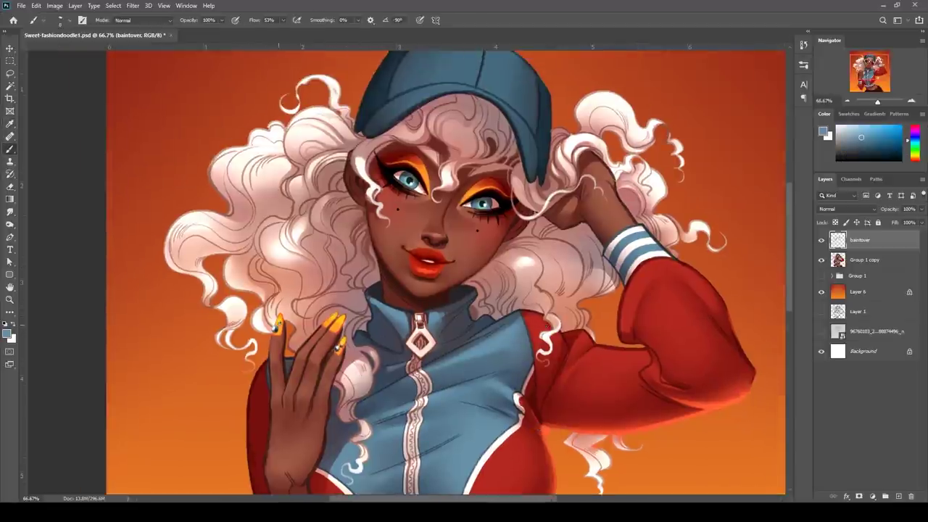
pyautogui.keyDown('alt'); pyautogui.click(330, 321); pyautogui.keyUp('alt')
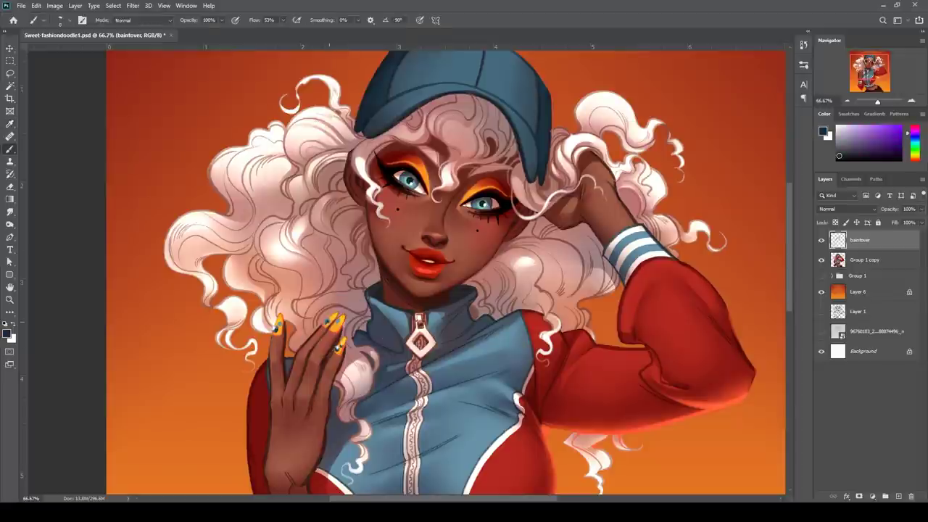
pyautogui.keyDown('alt'); pyautogui.click(279, 318); pyautogui.keyUp('alt')
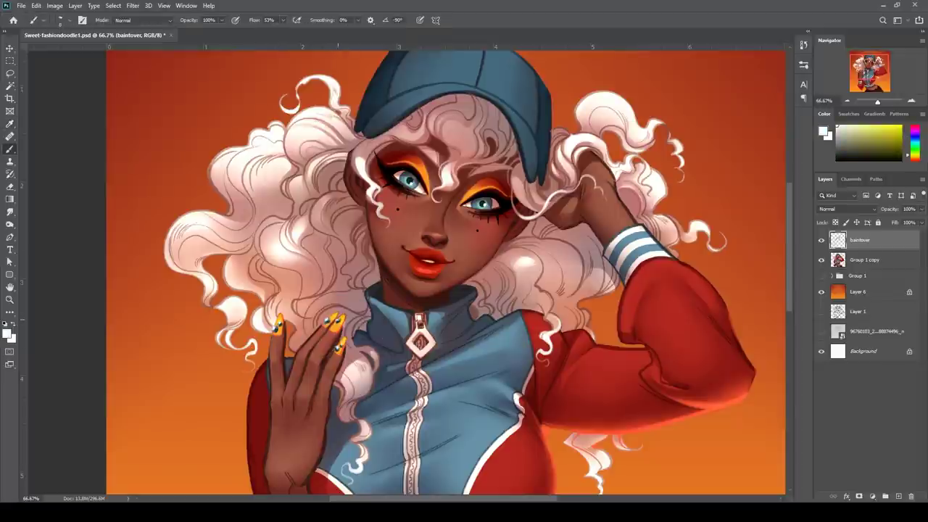
pyautogui.moveTo(500, 398); pyautogui.dragTo(455, 421)
# Touch up the collar and the hair around the neck with sampled dark and rosy tones
pyautogui.keyDown('alt'); pyautogui.click(631, 321); pyautogui.keyUp('alt')
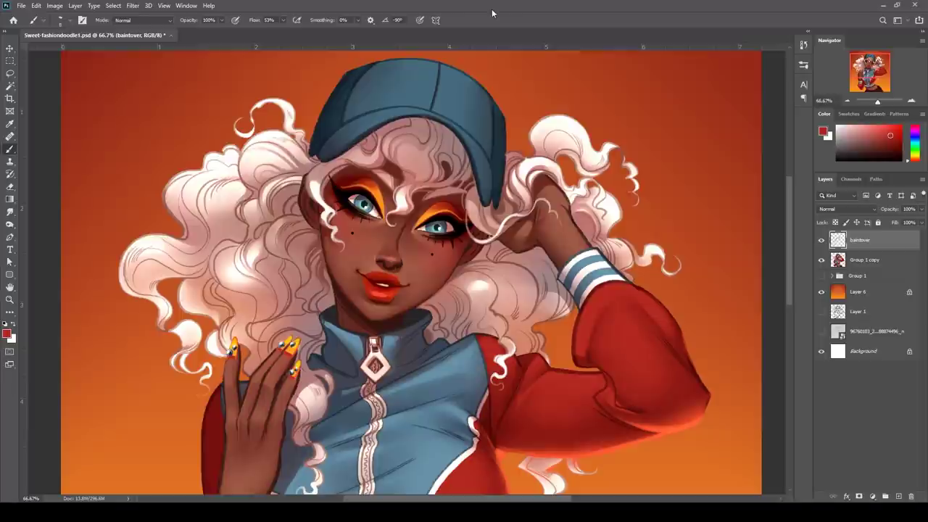
pyautogui.keyDown('alt'); pyautogui.click(326, 340); pyautogui.keyUp('alt')
pyautogui.keyDown('alt'); pyautogui.click(321, 353); pyautogui.keyUp('alt')
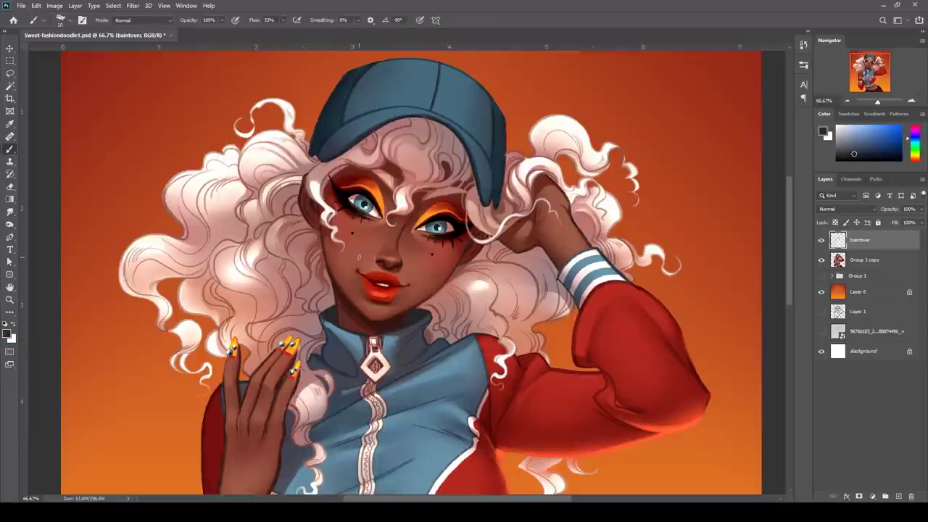
pyautogui.keyDown('alt'); pyautogui.click(433, 310); pyautogui.keyUp('alt')
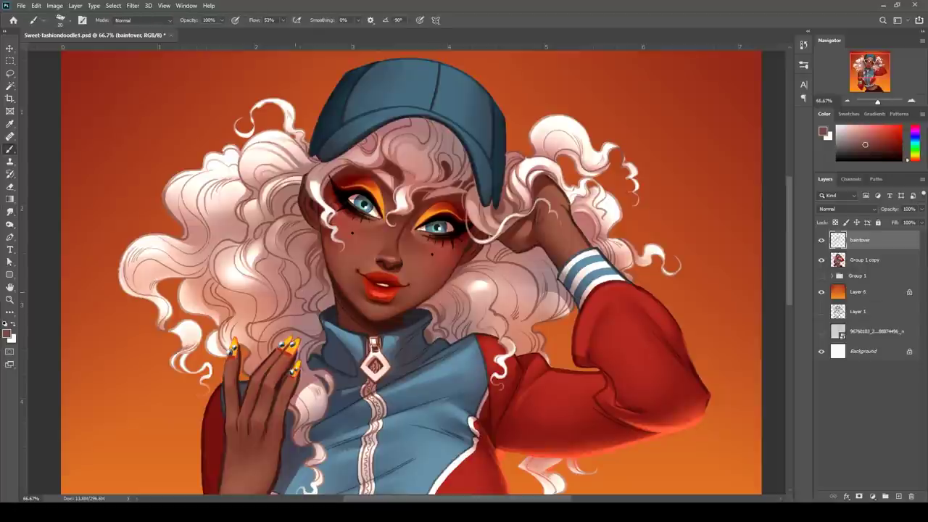
# Paint a light blue highlight along the cap's brim and blend it with the Smudge tool
pyautogui.moveTo(632, 350)
pyautogui.mouseDown()
pyautogui.moveTo(606, 429)
pyautogui.moveTo(576, 473)
pyautogui.mouseUp()
pyautogui.keyDown('alt'); pyautogui.click(406, 473); pyautogui.keyUp('alt')
pyautogui.moveTo(353, 233); pyautogui.dragTo(419, 280)
pyautogui.moveTo(319, 236); pyautogui.dragTo(353, 233)
pyautogui.press('r')
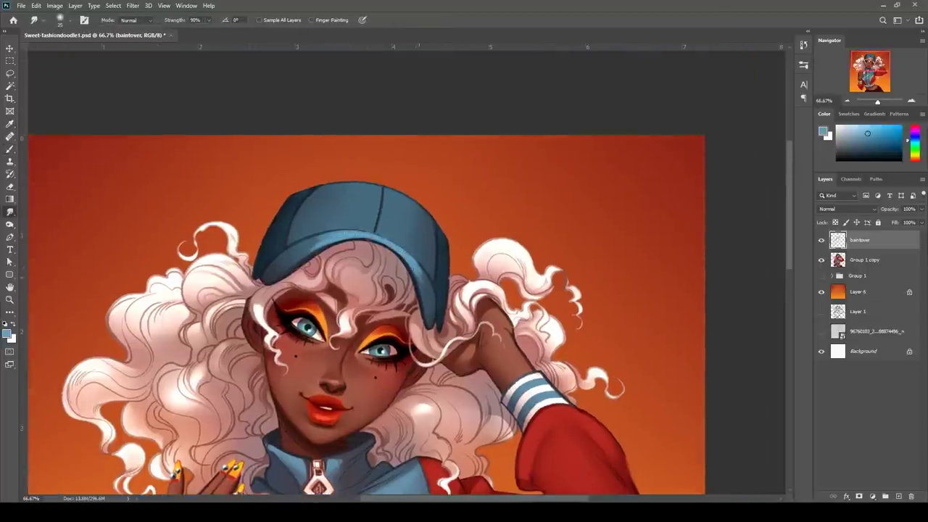
pyautogui.press('i')
pyautogui.moveTo(497, 304); pyautogui.dragTo(377, 216)
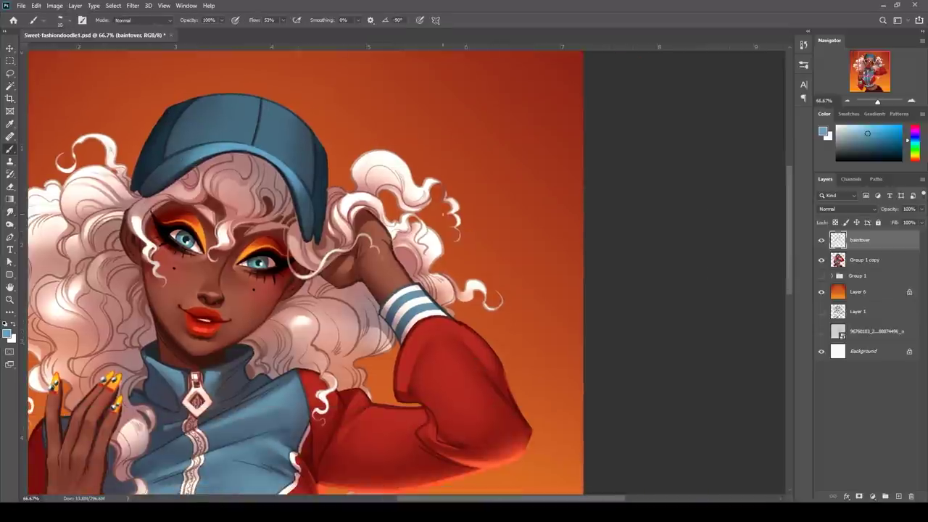
pyautogui.click(377, 216)
# Paint bright white strands and loose curl tips in the hair around the raised arm's hand and wrist
pyautogui.press('b')
pyautogui.keyDown('alt'); pyautogui.click(356, 276); pyautogui.keyUp('alt')
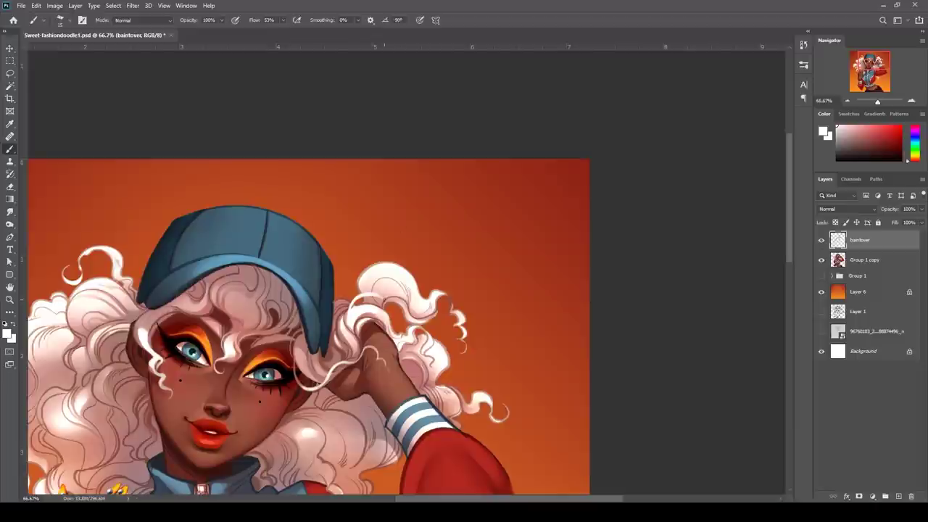
pyautogui.moveTo(394, 326); pyautogui.dragTo(352, 308)
pyautogui.keyDown('alt'); pyautogui.click(404, 334); pyautogui.keyUp('alt')
pyautogui.moveTo(446, 389); pyautogui.dragTo(462, 397)
pyautogui.moveTo(472, 397)
pyautogui.mouseDown()
pyautogui.moveTo(489, 385)
pyautogui.moveTo(535, 247)
pyautogui.moveTo(529, 115)
pyautogui.mouseUp()
pyautogui.moveTo(413, 326); pyautogui.dragTo(430, 379)
pyautogui.moveTo(348, 239); pyautogui.dragTo(483, 327)
pyautogui.moveTo(161, 239); pyautogui.dragTo(182, 288)
pyautogui.moveTo(290, 196); pyautogui.dragTo(311, 370)
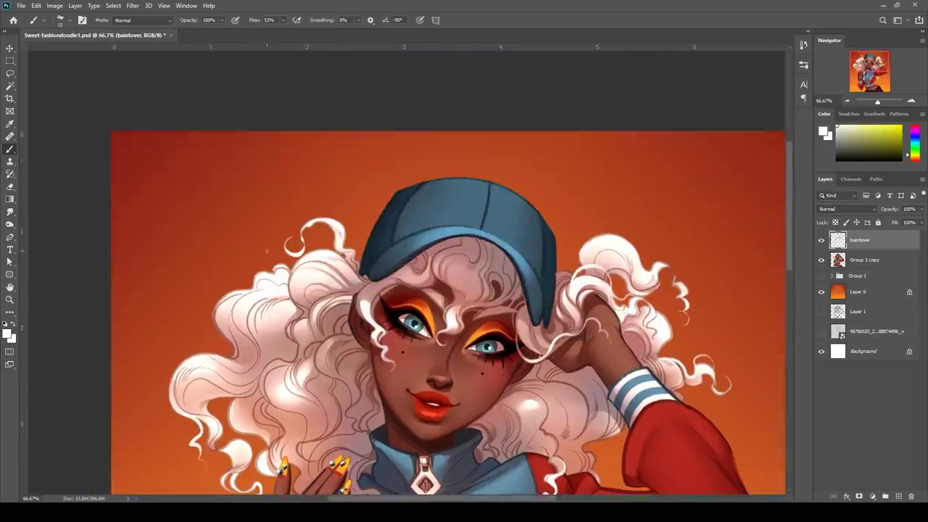
# Add thin white flyaway curls beside the cap and around the outer hair volume, undoing the stray strokes
pyautogui.moveTo(293, 230); pyautogui.dragTo(271, 250)
pyautogui.moveTo(252, 284); pyautogui.dragTo(208, 326)
pyautogui.moveTo(304, 382)
pyautogui.mouseDown()
pyautogui.moveTo(331, 426)
pyautogui.moveTo(317, 425)
pyautogui.moveTo(327, 409)
pyautogui.mouseUp()
pyautogui.hotkey('ctrl', 'z')
pyautogui.hotkey('ctrl', 'z')
pyautogui.moveTo(276, 402); pyautogui.dragTo(310, 432)
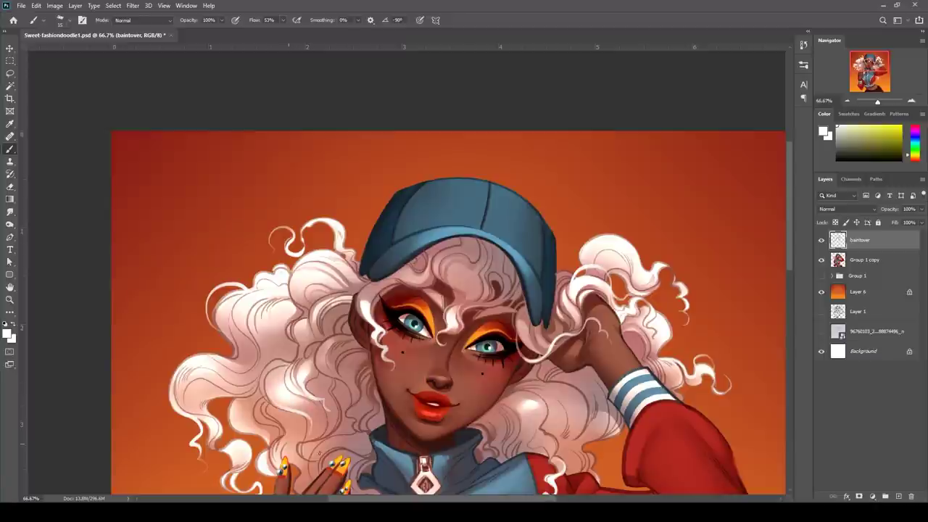
# Undo the last strokes and paint fine white strands in the hair volume above the hand with painted nails
pyautogui.moveTo(610, 460); pyautogui.dragTo(482, 350)
pyautogui.hotkey('ctrl', 'z')
pyautogui.hotkey('ctrl', 'z')
pyautogui.moveTo(134, 271)
pyautogui.mouseDown()
pyautogui.moveTo(137, 290)
pyautogui.moveTo(148, 291)
pyautogui.mouseUp()
pyautogui.moveTo(127, 268); pyautogui.dragTo(150, 307)
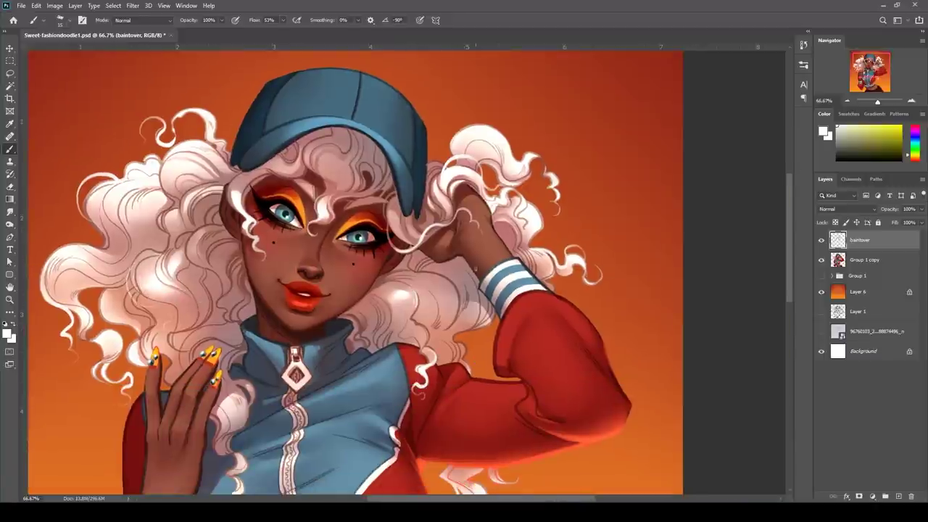
# Brighten the blue jacket front with light blue highlights on the chest and select the Smudge tool for blending
pyautogui.keyDown('alt'); pyautogui.click(338, 317); pyautogui.keyUp('alt')
pyautogui.keyDown('alt'); pyautogui.click(437, 318); pyautogui.keyUp('alt')
pyautogui.moveTo(368, 452)
pyautogui.mouseDown()
pyautogui.moveTo(437, 318)
pyautogui.moveTo(412, 370)
pyautogui.moveTo(412, 335)
pyautogui.mouseUp()
pyautogui.hotkey('ctrl', 'z')
pyautogui.moveTo(416, 351)
pyautogui.mouseDown()
pyautogui.moveTo(402, 374)
pyautogui.moveTo(414, 335)
pyautogui.mouseUp()
pyautogui.click(9, 212)
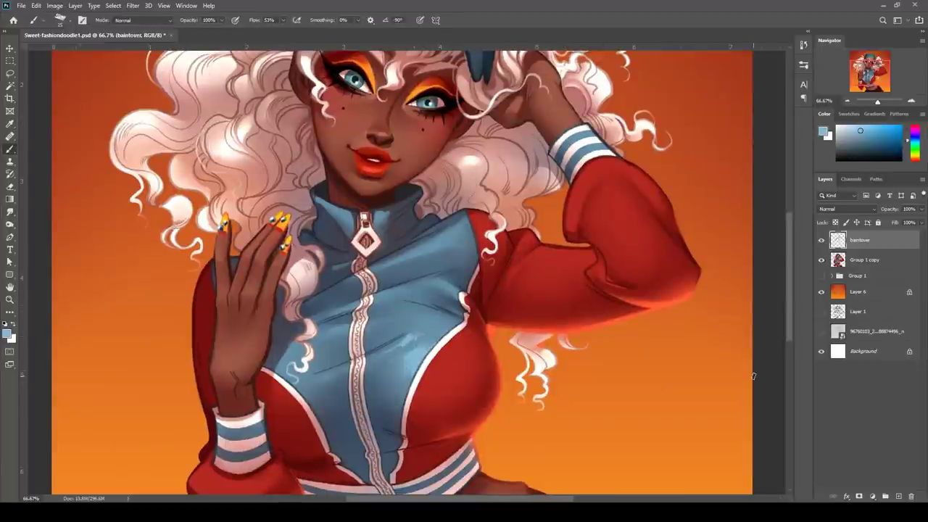
# Paint an orange rim light sampled from the background along the waist, the torso's side and the raised sleeve's underside
pyautogui.moveTo(609, 399)
pyautogui.mouseDown()
pyautogui.moveTo(539, 449)
pyautogui.moveTo(546, 254)
pyautogui.mouseUp()
pyautogui.press('b')
pyautogui.keyDown('alt'); pyautogui.click(547, 254); pyautogui.keyUp('alt')
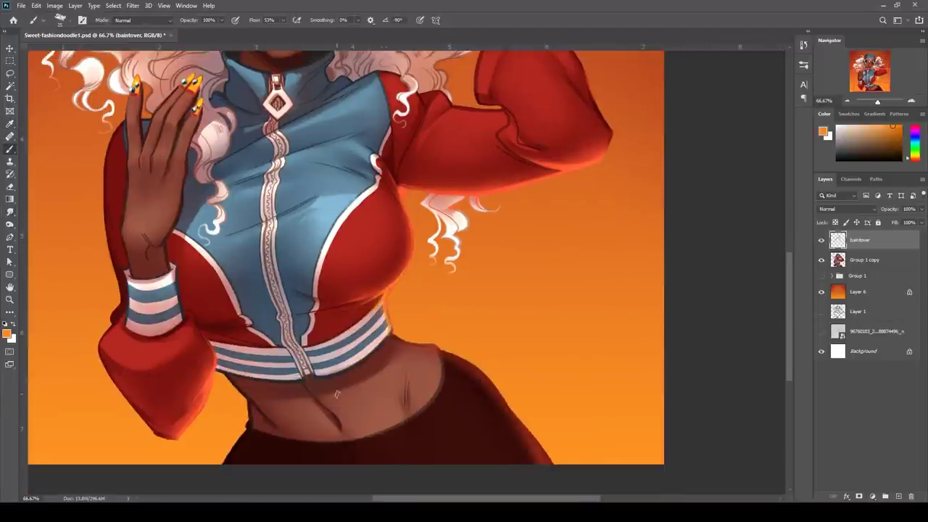
pyautogui.moveTo(444, 355)
pyautogui.mouseDown()
pyautogui.moveTo(552, 463)
pyautogui.moveTo(445, 355)
pyautogui.mouseUp()
pyautogui.hotkey('ctrl', 'z')
pyautogui.moveTo(395, 187)
pyautogui.mouseDown()
pyautogui.moveTo(353, 287)
pyautogui.moveTo(435, 292)
pyautogui.moveTo(518, 270)
pyautogui.mouseUp()
pyautogui.moveTo(560, 349); pyautogui.dragTo(712, 451)
pyautogui.moveTo(653, 379); pyautogui.dragTo(628, 310)
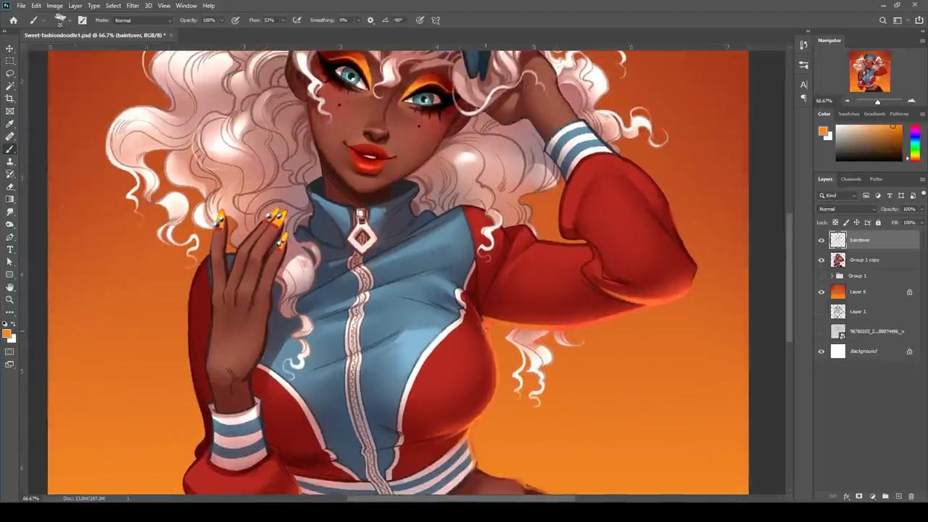
pyautogui.moveTo(485, 330)
pyautogui.mouseDown()
pyautogui.moveTo(502, 319)
pyautogui.moveTo(481, 287)
pyautogui.mouseUp()
pyautogui.moveTo(421, 377)
pyautogui.mouseDown()
pyautogui.moveTo(482, 195)
pyautogui.moveTo(445, 397)
pyautogui.mouseUp()
# Add warm highlights to the knuckles and fingers of the hand with painted nails and soften them with Smudge
pyautogui.keyDown('alt'); pyautogui.click(275, 281); pyautogui.keyUp('alt')
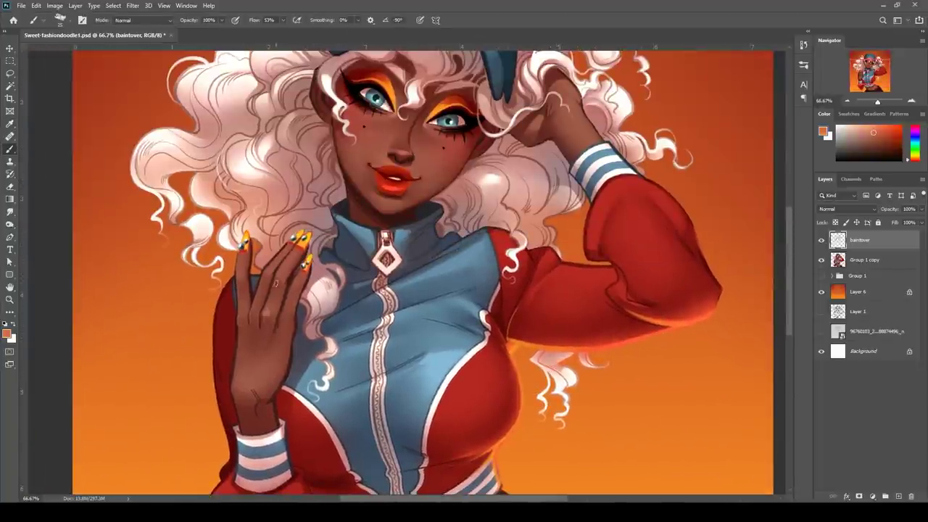
pyautogui.moveTo(282, 320); pyautogui.dragTo(281, 342)
pyautogui.keyDown('alt'); pyautogui.click(266, 326); pyautogui.keyUp('alt')
pyautogui.press('r')
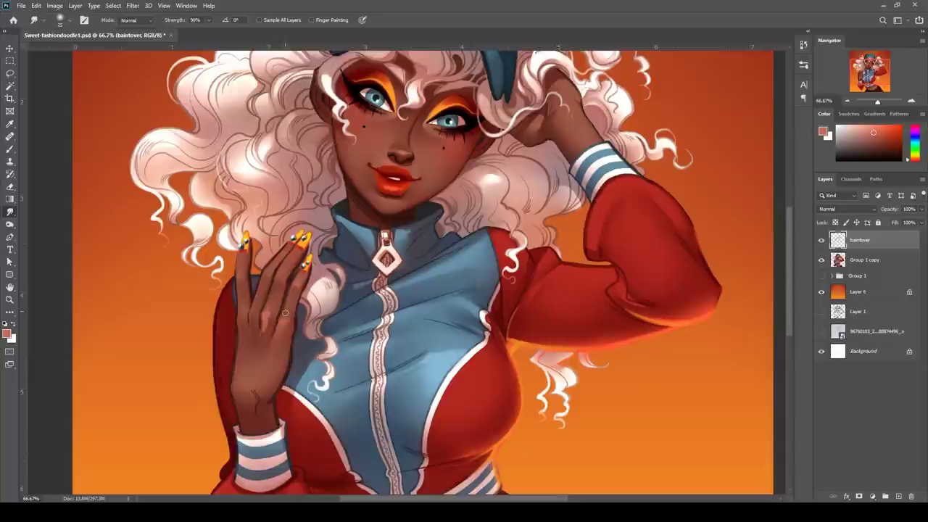
# Paint thin white strands curling around the ear and over the hair beside the face
pyautogui.moveTo(657, 210); pyautogui.dragTo(670, 301)
pyautogui.press('b')
pyautogui.press('x')
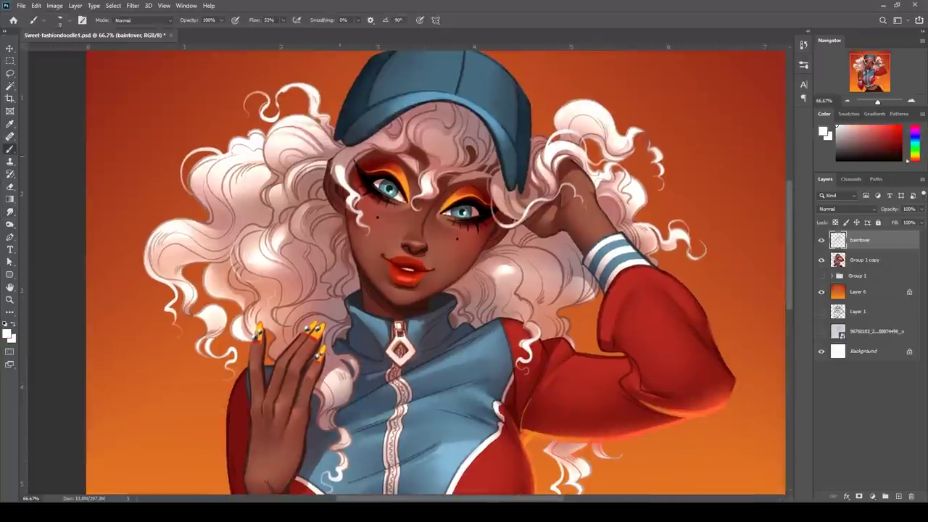
pyautogui.moveTo(336, 155); pyautogui.dragTo(323, 214)
pyautogui.moveTo(674, 355); pyautogui.dragTo(681, 411)
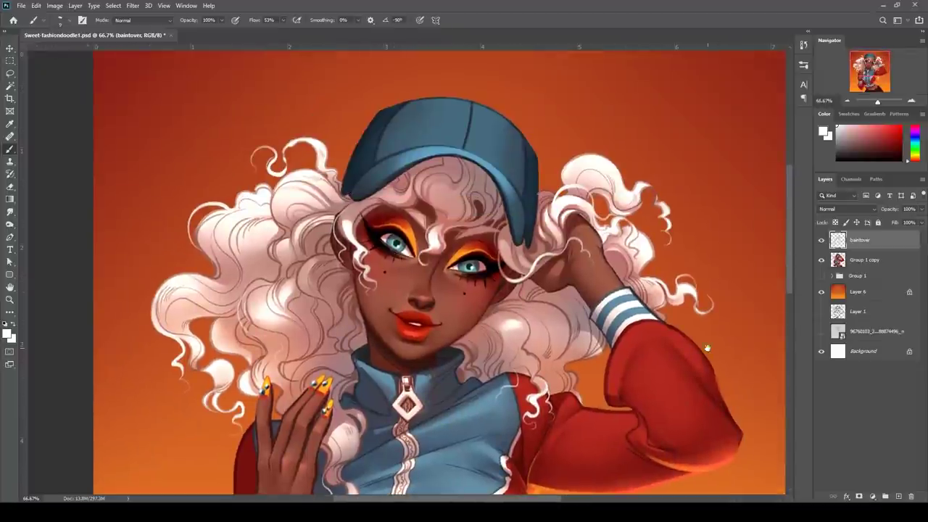
pyautogui.moveTo(707, 349); pyautogui.dragTo(548, 351)
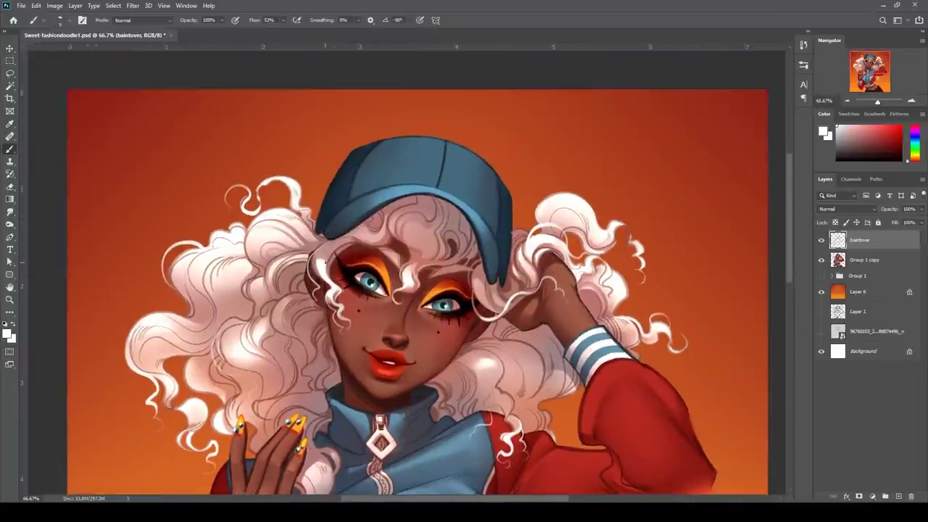
pyautogui.moveTo(325, 262); pyautogui.dragTo(295, 102)
# Duplicate the baintover and Group 1 copy layers, hide the originals and merge the duplicates into one layer
pyautogui.click(847, 100)
pyautogui.click(846, 101)
pyautogui.press('e')
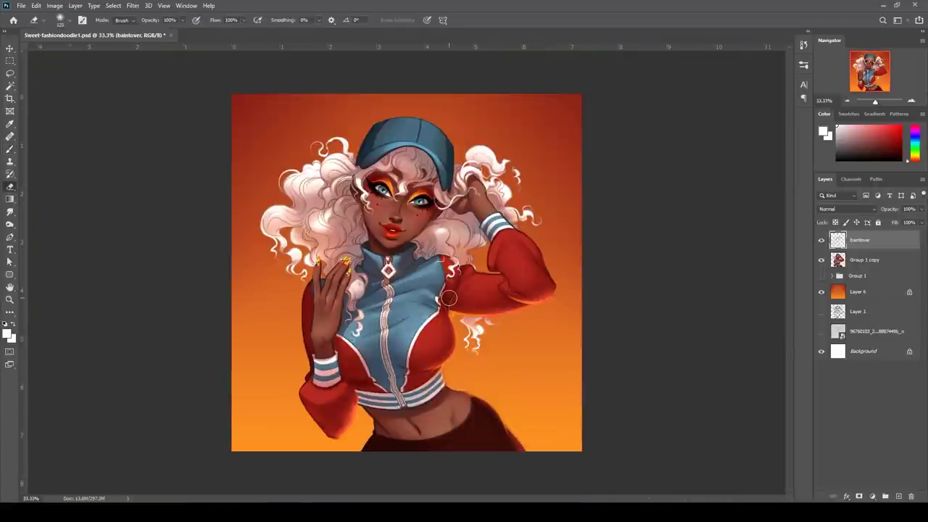
pyautogui.click(872, 262)
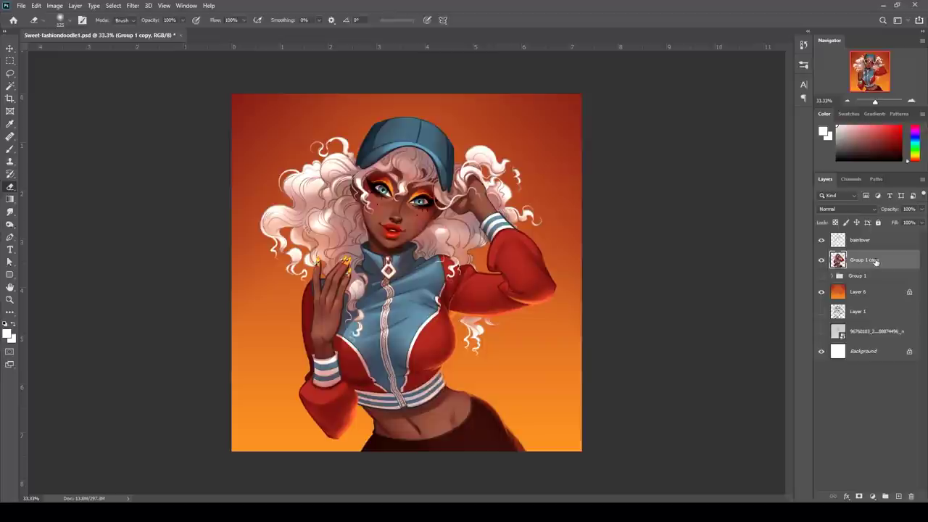
pyautogui.click(10, 225)
pyautogui.keyDown('shift'); pyautogui.click(865, 242); pyautogui.keyUp('shift')
pyautogui.hotkey('ctrl', 'j')
pyautogui.moveTo(821, 280); pyautogui.dragTo(821, 299)
pyautogui.hotkey('ctrl', 'e')
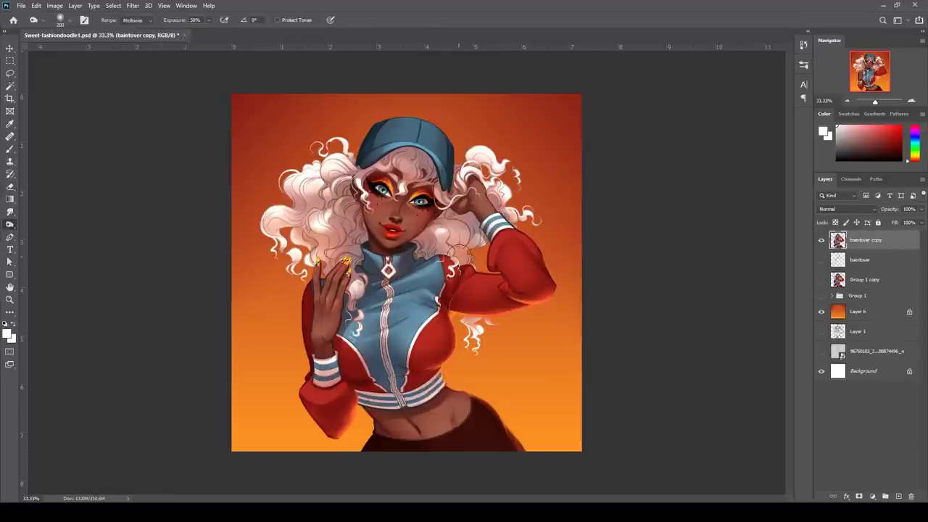
# Darken the cap's brim with Burn and brighten the jacket's chest and sleeve with a larger Dodge brush on highlights
pyautogui.moveTo(437, 173); pyautogui.dragTo(433, 190)
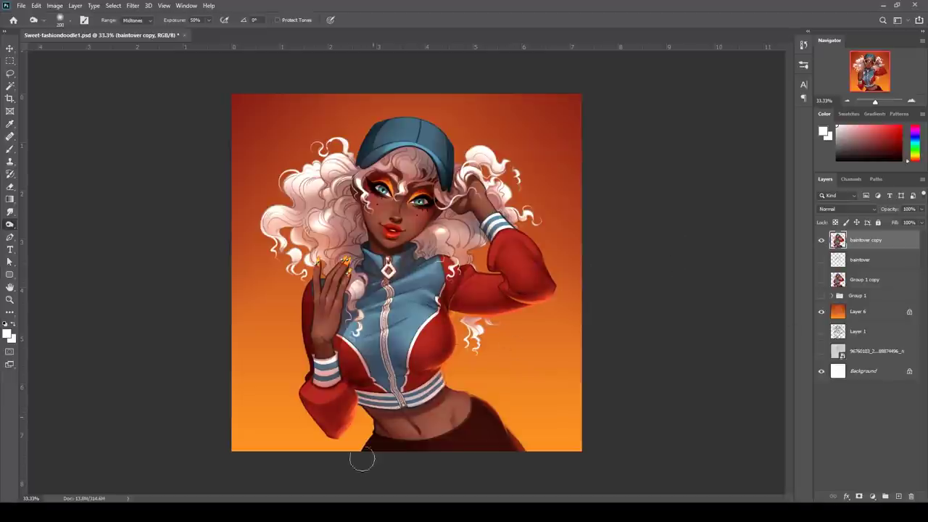
pyautogui.press('b')
pyautogui.click(10, 223)
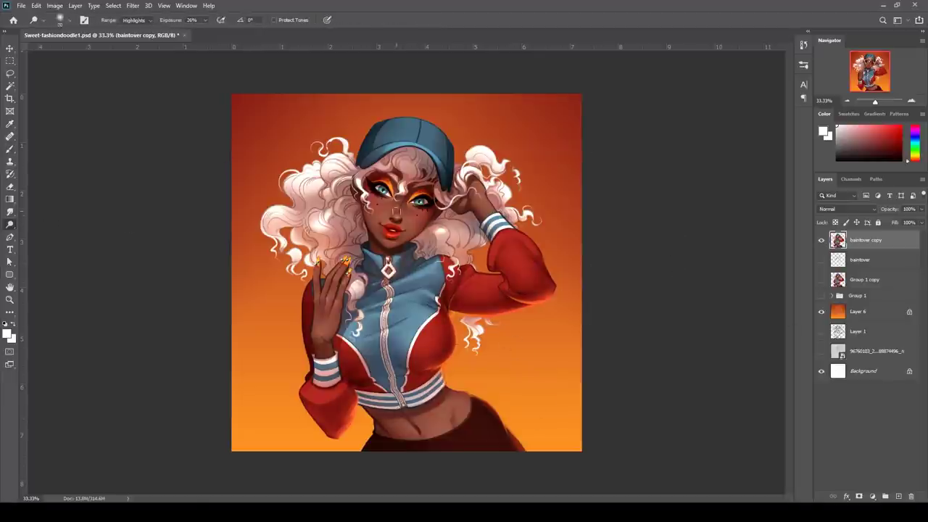
pyautogui.hotkey('ctrl', '+')
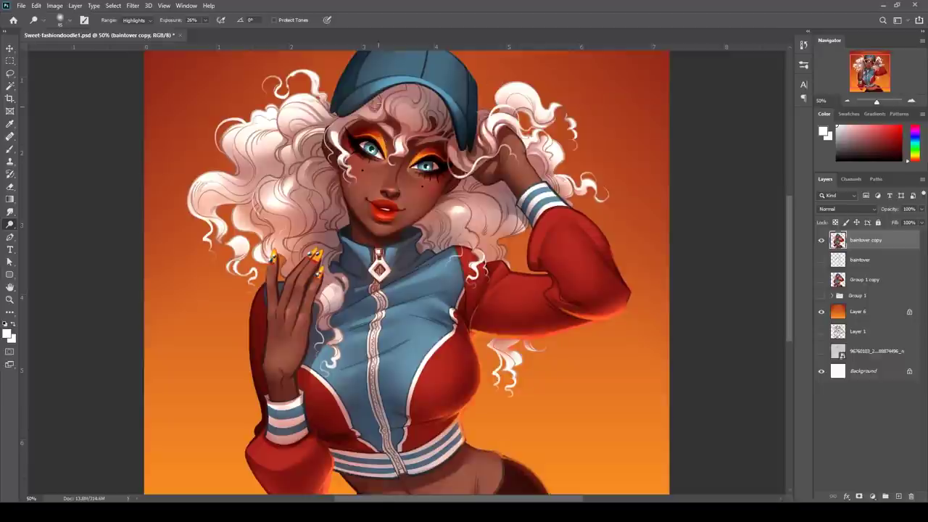
pyautogui.press(']')
pyautogui.press(']')
pyautogui.press(']')
pyautogui.press(']')
pyautogui.press(']')
pyautogui.press(']')
pyautogui.press(']')
pyautogui.press(']')
pyautogui.press(']')
pyautogui.press(']')
pyautogui.click(427, 356)
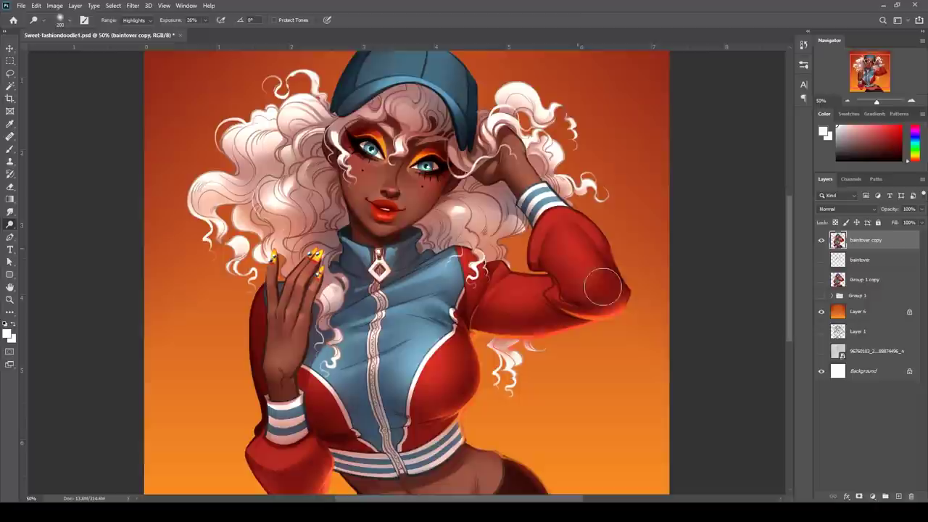
# Brighten the hair curls on both sides of the face and at the shoulder with a smaller Dodge brush
pyautogui.hotkey('ctrl', '-')
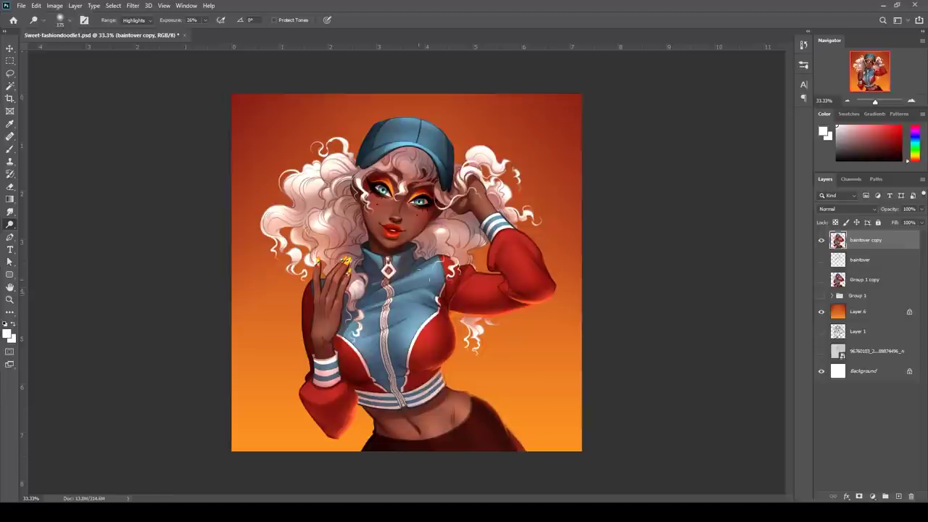
pyautogui.press('[')
pyautogui.press('[')
pyautogui.press('[')
pyautogui.press('[')
pyautogui.press('[')
pyautogui.press('[')
pyautogui.press('[')
pyautogui.press('[')
pyautogui.press('[')
pyautogui.press('[')
pyautogui.press('[')
pyautogui.press('[')
pyautogui.press('[')
pyautogui.press(']')
pyautogui.moveTo(301, 188); pyautogui.dragTo(312, 179)
pyautogui.moveTo(331, 186); pyautogui.dragTo(338, 171)
pyautogui.moveTo(295, 232); pyautogui.dragTo(315, 234)
pyautogui.moveTo(435, 235); pyautogui.dragTo(469, 232)
pyautogui.moveTo(455, 263); pyautogui.dragTo(464, 260)
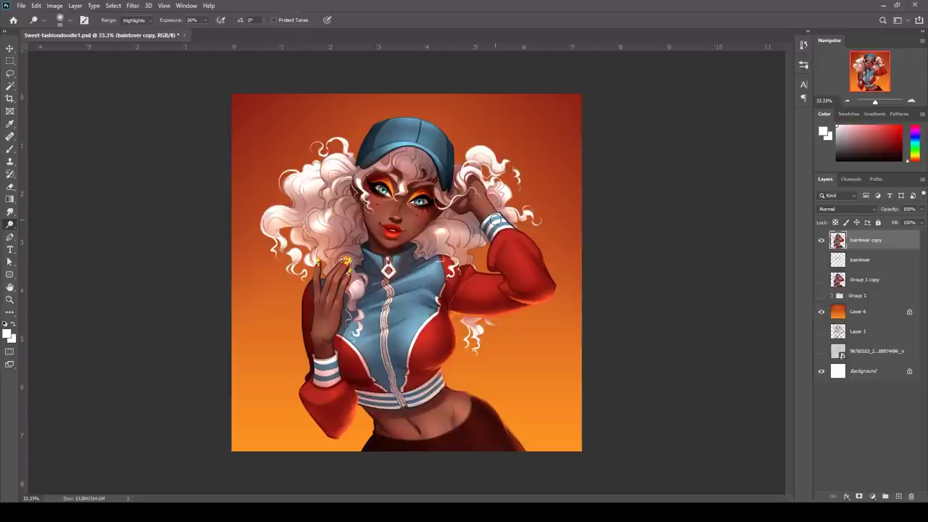
# Dodge the white stripes of both cuffs and the jacket's waistband
pyautogui.moveTo(496, 220); pyautogui.dragTo(493, 223)
pyautogui.moveTo(328, 365); pyautogui.dragTo(327, 381)
pyautogui.moveTo(438, 376); pyautogui.dragTo(439, 387)
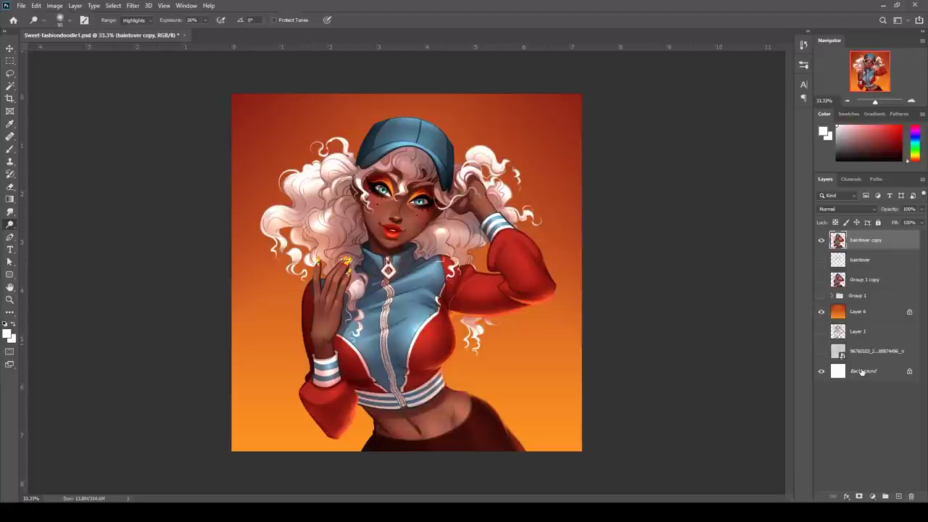
# Paint a yellow rim light sampled from the nails along the waist, the hip and the raised sleeve's underside
pyautogui.press('b')
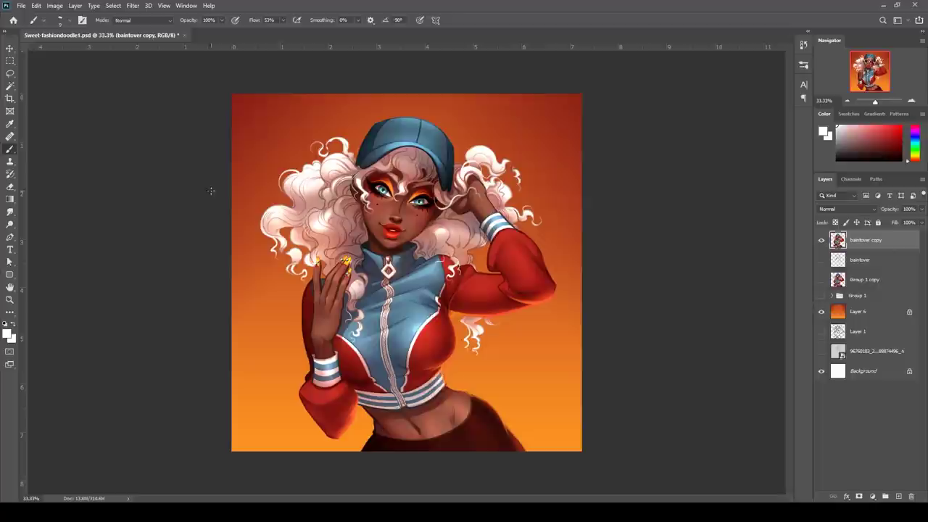
pyautogui.hotkey('ctrl', '+')
pyautogui.keyDown('alt'); pyautogui.click(480, 370); pyautogui.keyUp('alt')
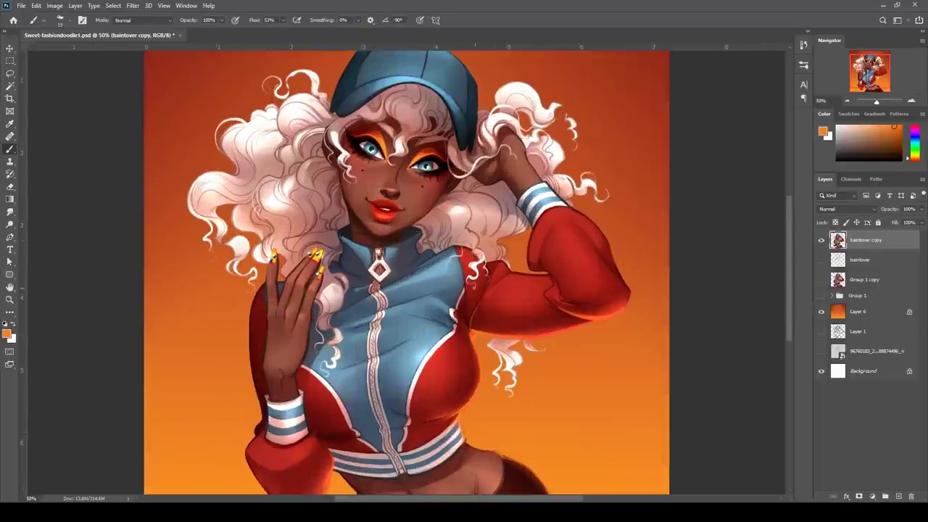
pyautogui.moveTo(550, 451); pyautogui.dragTo(546, 387)
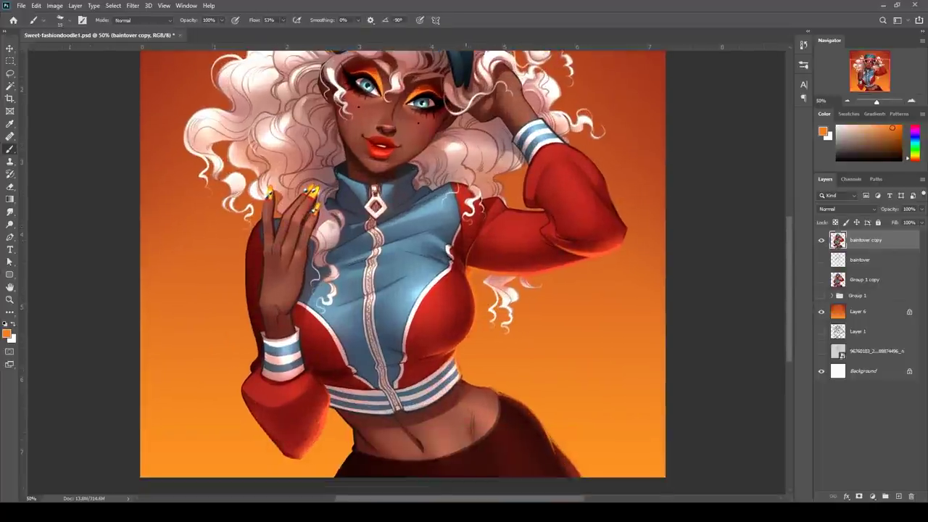
pyautogui.keyDown('alt'); pyautogui.click(313, 192); pyautogui.keyUp('alt')
pyautogui.press('[')
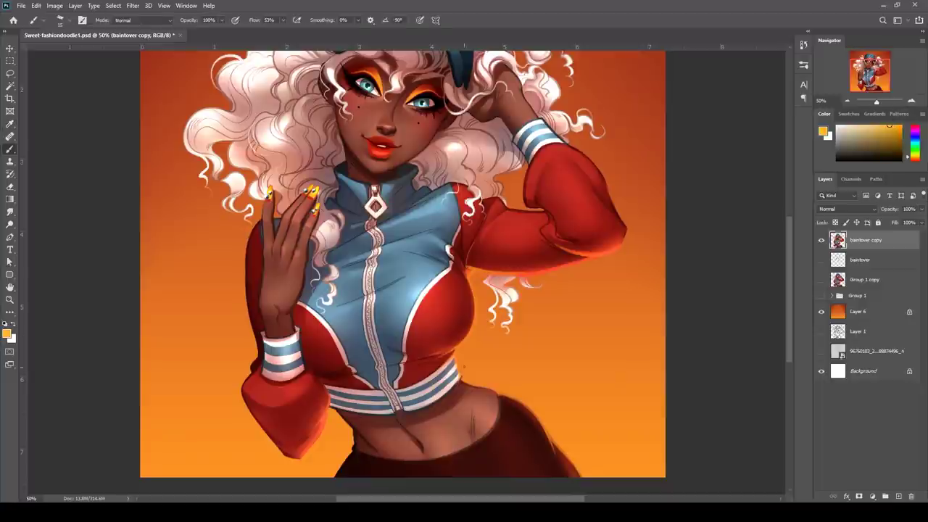
pyautogui.moveTo(463, 384); pyautogui.dragTo(550, 439)
pyautogui.moveTo(469, 274); pyautogui.dragTo(597, 257)
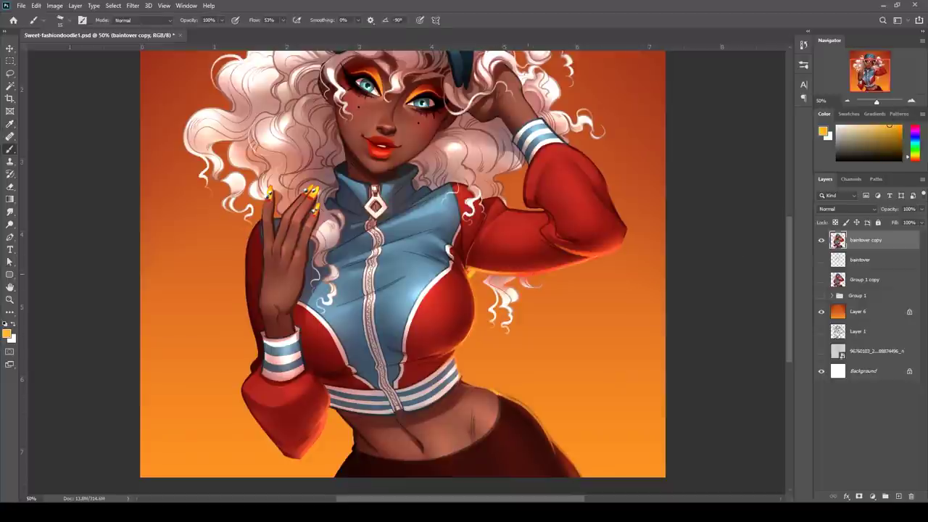
pyautogui.moveTo(501, 395)
pyautogui.mouseDown()
pyautogui.moveTo(510, 318)
pyautogui.moveTo(588, 400)
pyautogui.mouseUp()
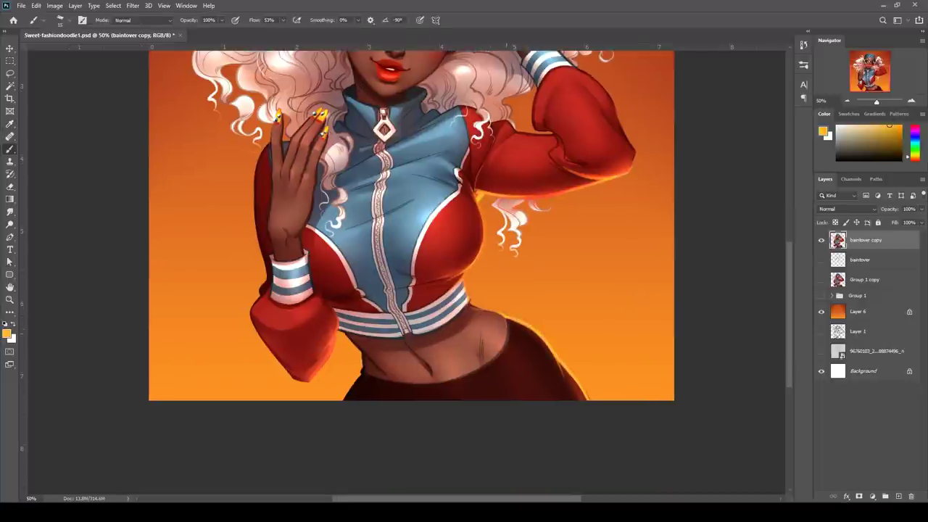
pyautogui.moveTo(576, 176); pyautogui.dragTo(565, 295)
pyautogui.moveTo(518, 317); pyautogui.dragTo(588, 301)
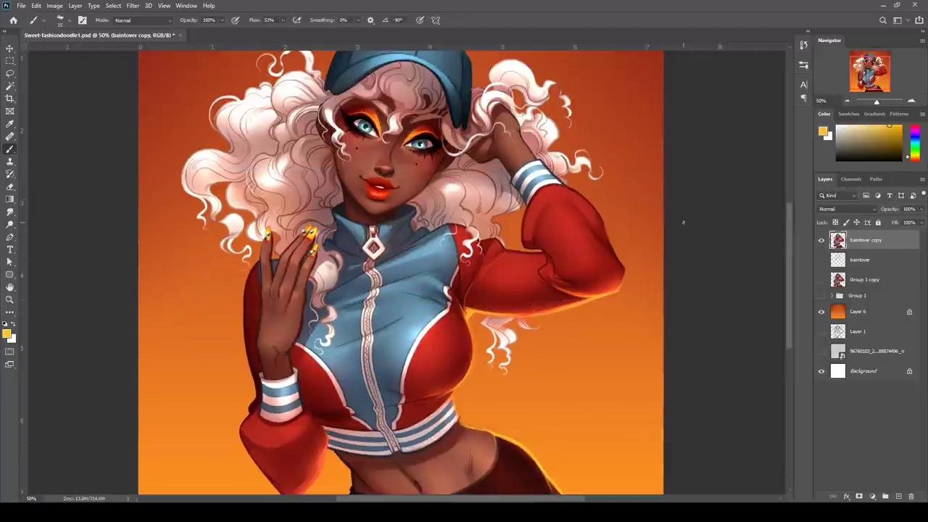
# Extend the yellow rim light around the raised elbow and along the lowered sleeve's inner edge
pyautogui.moveTo(609, 241); pyautogui.dragTo(623, 290)
pyautogui.moveTo(362, 434)
pyautogui.mouseDown()
pyautogui.moveTo(421, 350)
pyautogui.moveTo(356, 416)
pyautogui.mouseUp()
pyautogui.moveTo(385, 366); pyautogui.dragTo(365, 394)
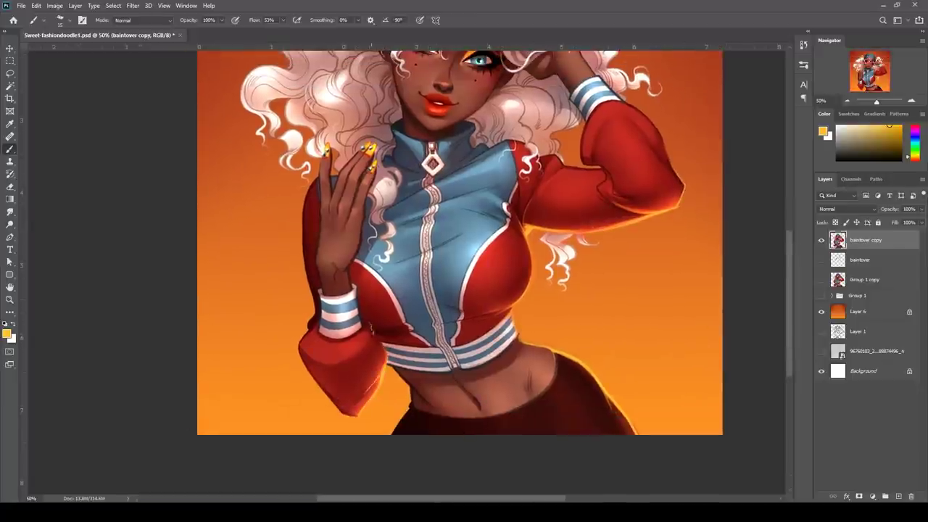
# Pick a lighter yellow and paint a rim light along the hair edge beside the raised sleeve
pyautogui.moveTo(679, 298); pyautogui.dragTo(661, 458)
pyautogui.click(881, 126)
pyautogui.moveTo(565, 283)
pyautogui.mouseDown()
pyautogui.moveTo(532, 297)
pyautogui.moveTo(543, 292)
pyautogui.mouseUp()
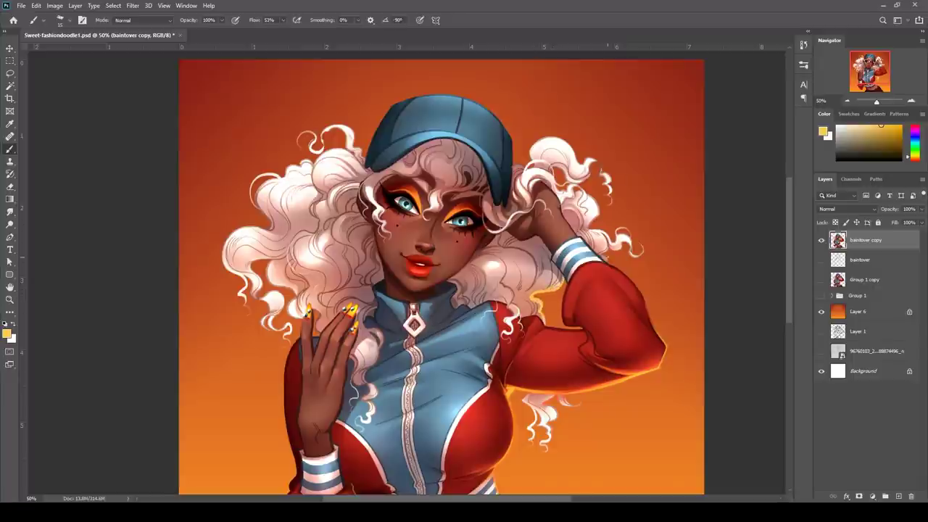
pyautogui.moveTo(605, 256); pyautogui.dragTo(633, 141)
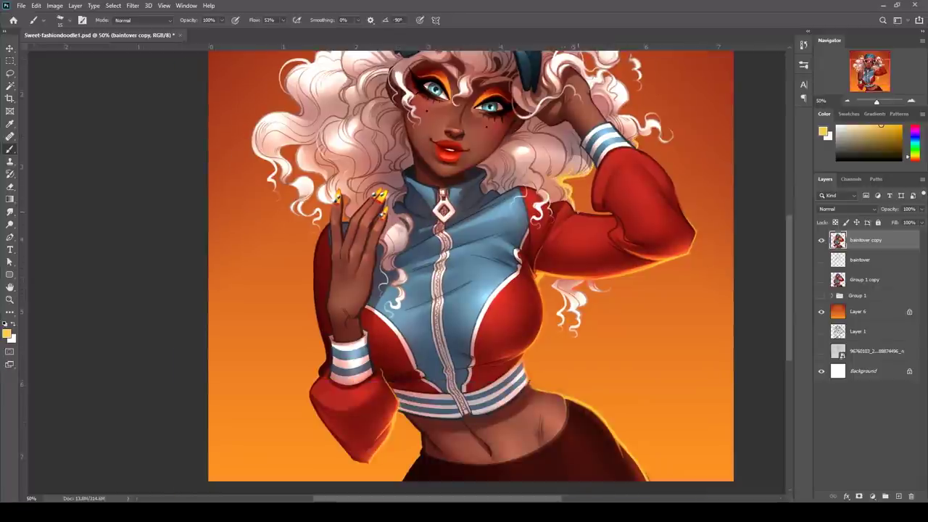
pyautogui.moveTo(748, 173); pyautogui.dragTo(757, 274)
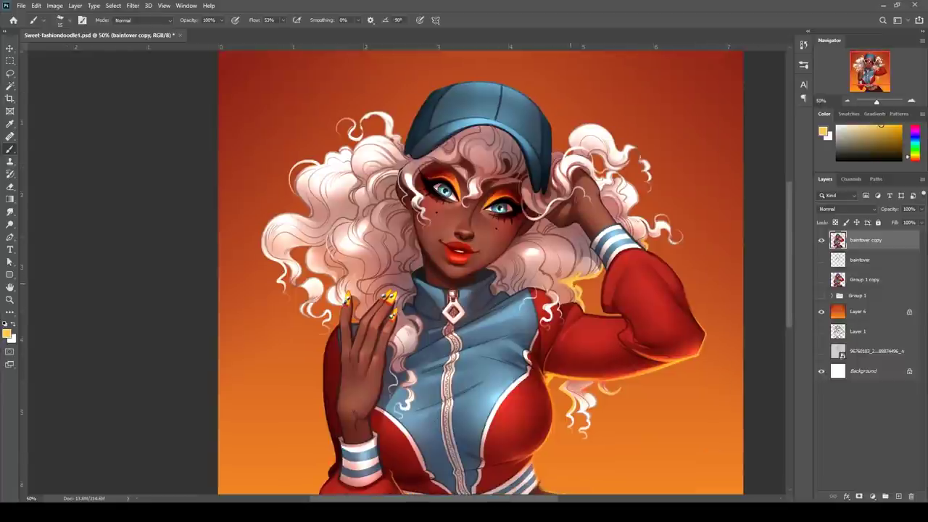
# Refine the edge of the lowered hand against the jacket with dark tones sampled around it
pyautogui.moveTo(556, 356); pyautogui.dragTo(503, 216)
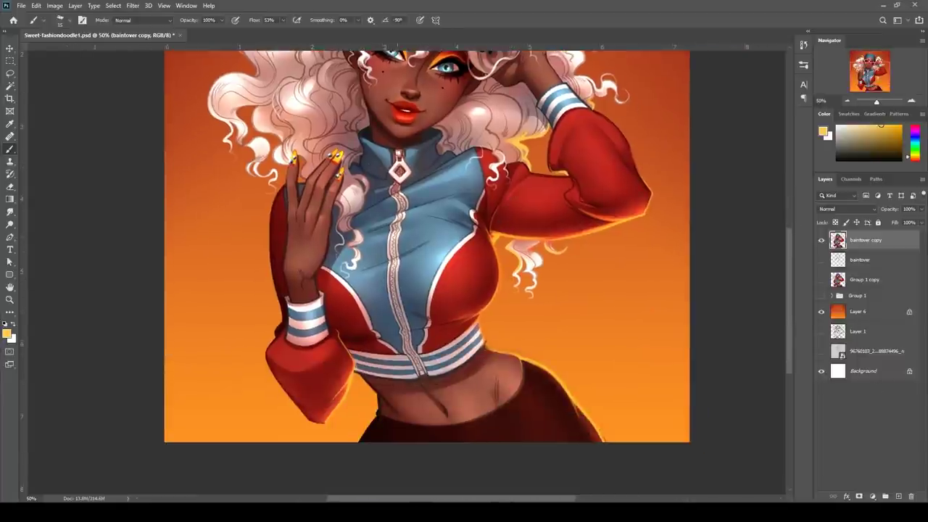
pyautogui.keyDown('alt'); pyautogui.click(323, 243); pyautogui.keyUp('alt')
pyautogui.moveTo(329, 235); pyautogui.dragTo(317, 273)
pyautogui.keyDown('alt'); pyautogui.click(327, 253); pyautogui.keyUp('alt')
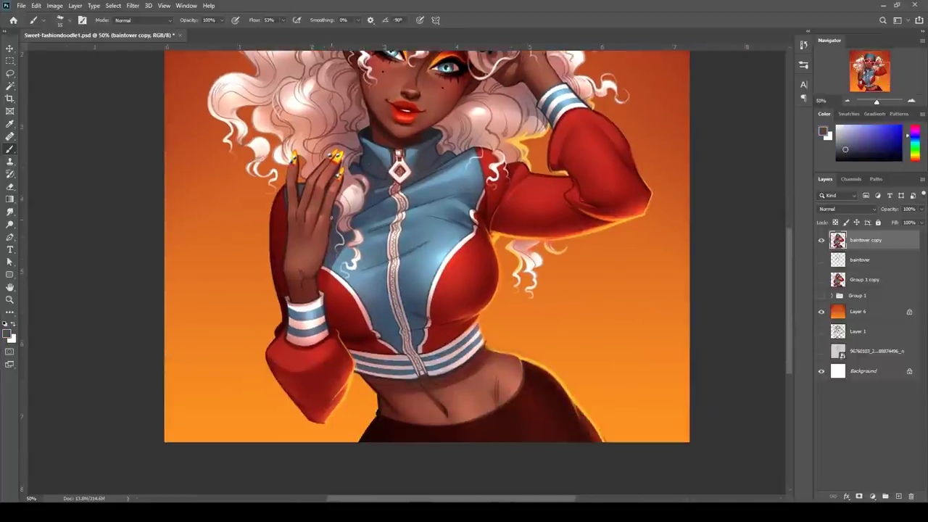
pyautogui.keyDown('alt'); pyautogui.click(326, 240); pyautogui.keyUp('alt')
pyautogui.moveTo(329, 217); pyautogui.dragTo(327, 247)
pyautogui.keyDown('alt'); pyautogui.click(328, 235); pyautogui.keyUp('alt')
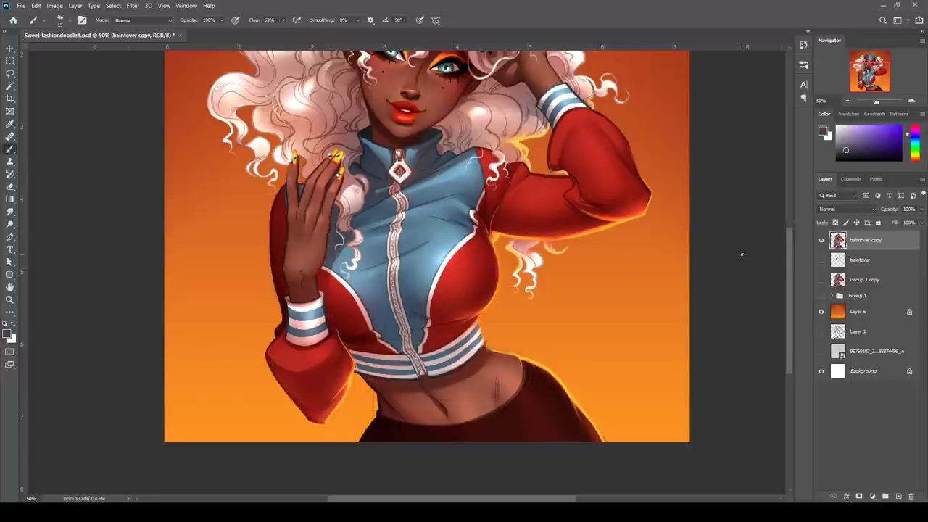
# Touch up the seam beside the zipper's lower end with colors sampled from the jacket
pyautogui.keyDown('alt'); pyautogui.click(414, 327); pyautogui.keyUp('alt')
pyautogui.moveTo(413, 342); pyautogui.dragTo(419, 347)
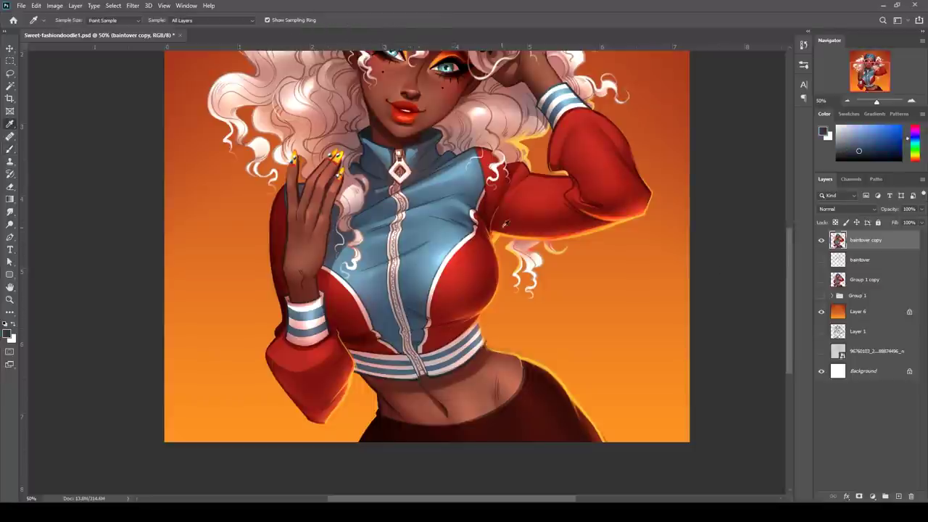
pyautogui.keyDown('alt'); pyautogui.click(418, 345); pyautogui.keyUp('alt')
pyautogui.keyDown('alt'); pyautogui.click(419, 344); pyautogui.keyUp('alt')
pyautogui.scroll(5, 627, 342)
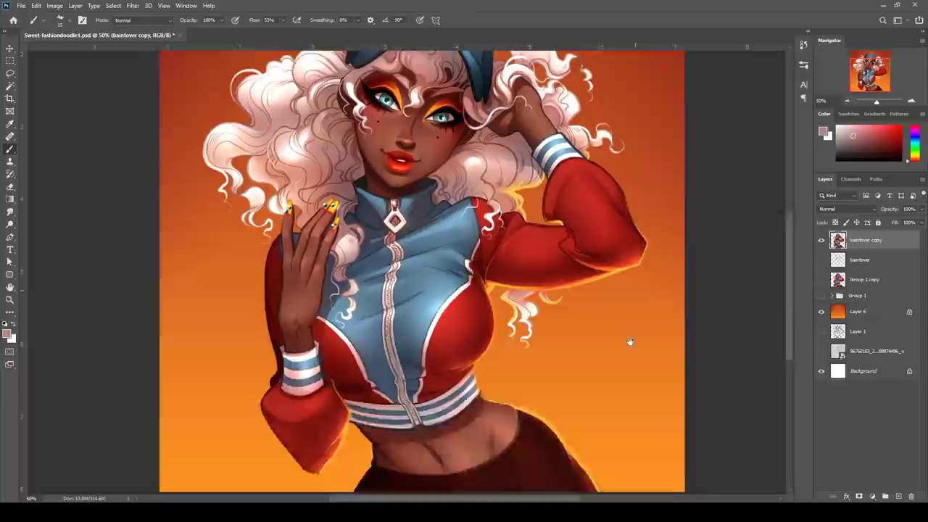
# Refine the cap's brim with sampled light and dark blues and blend the strokes with Smudge
pyautogui.keyDown('alt'); pyautogui.click(444, 181); pyautogui.keyUp('alt')
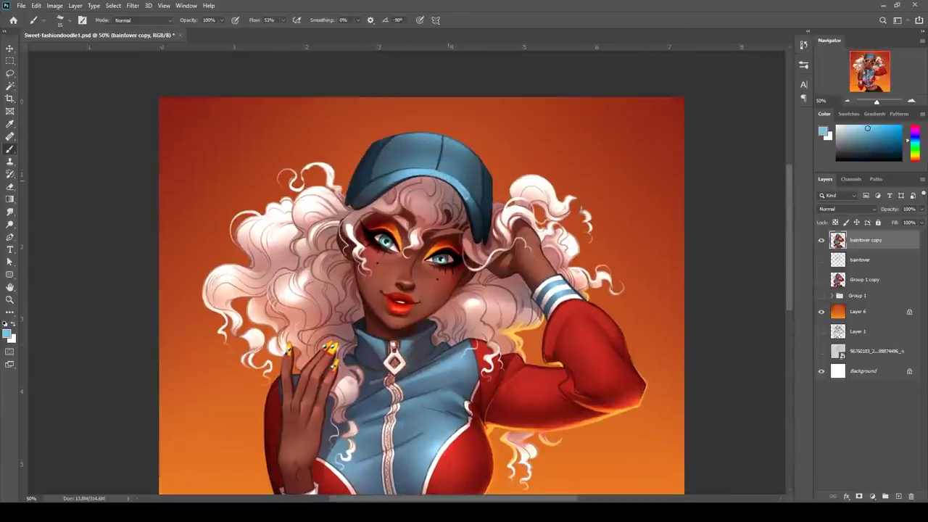
pyautogui.press('r')
pyautogui.press('b')
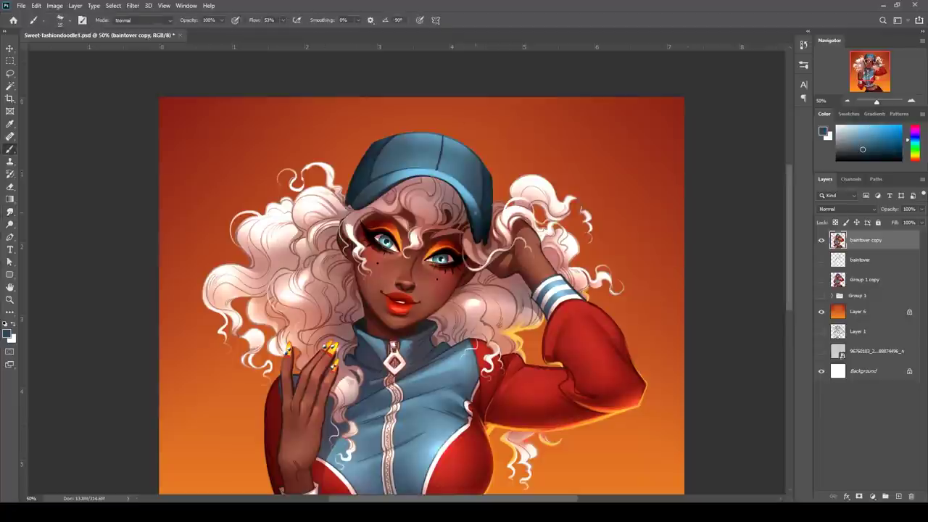
pyautogui.keyDown('alt'); pyautogui.click(472, 196); pyautogui.keyUp('alt')
pyautogui.keyDown('alt'); pyautogui.click(476, 199); pyautogui.keyUp('alt')
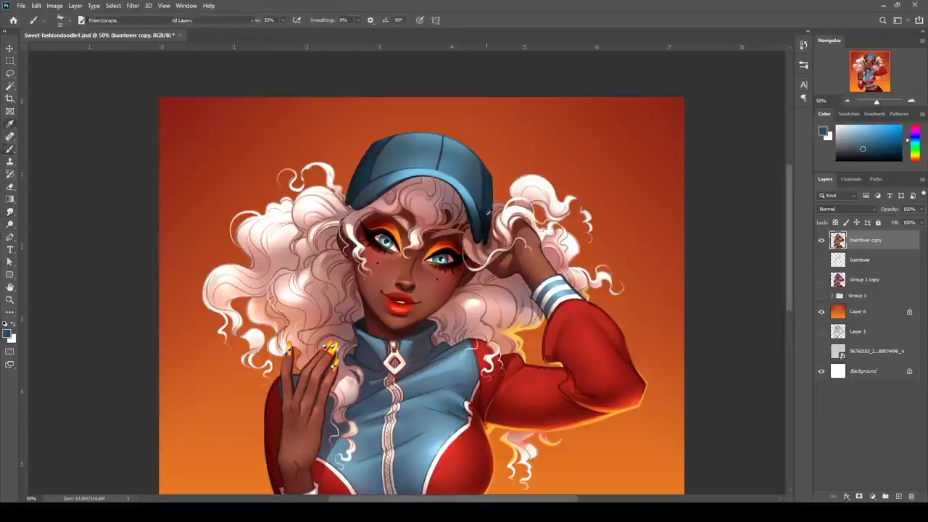
pyautogui.press('r')
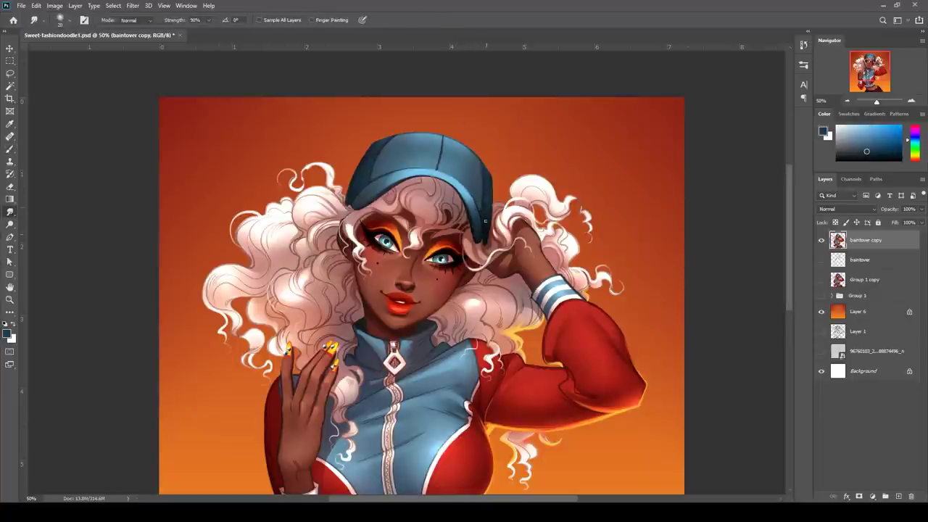
pyautogui.press('b')
# Paint bright red highlights on the folds of the raised sleeve and on the lowered sleeve
pyautogui.keyDown('alt'); pyautogui.click(570, 308); pyautogui.keyUp('alt')
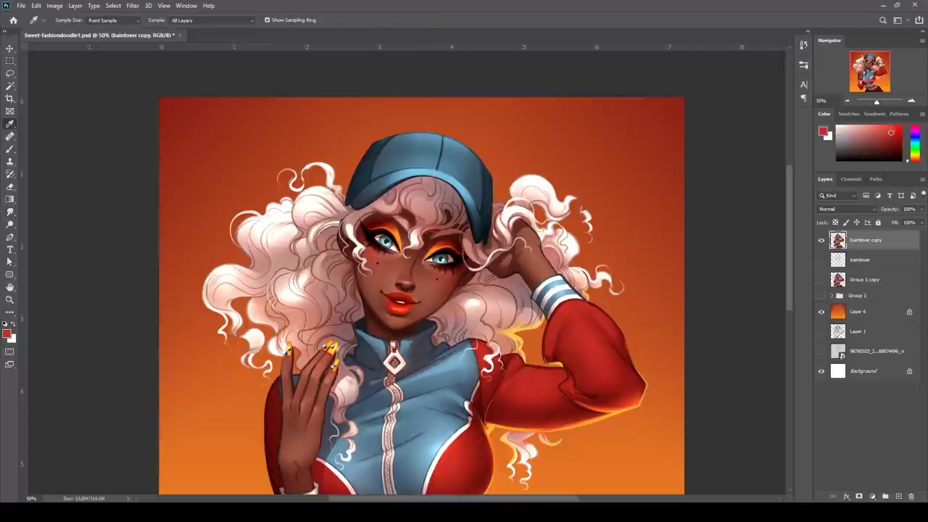
pyautogui.moveTo(597, 351); pyautogui.dragTo(629, 388)
pyautogui.moveTo(571, 368); pyautogui.dragTo(597, 242)
pyautogui.moveTo(529, 244); pyautogui.dragTo(579, 261)
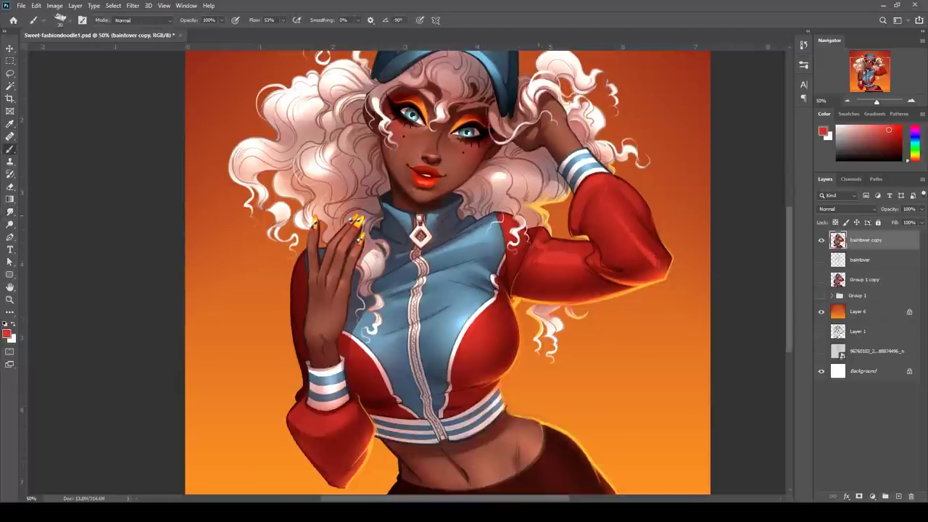
pyautogui.moveTo(315, 430); pyautogui.dragTo(328, 418)
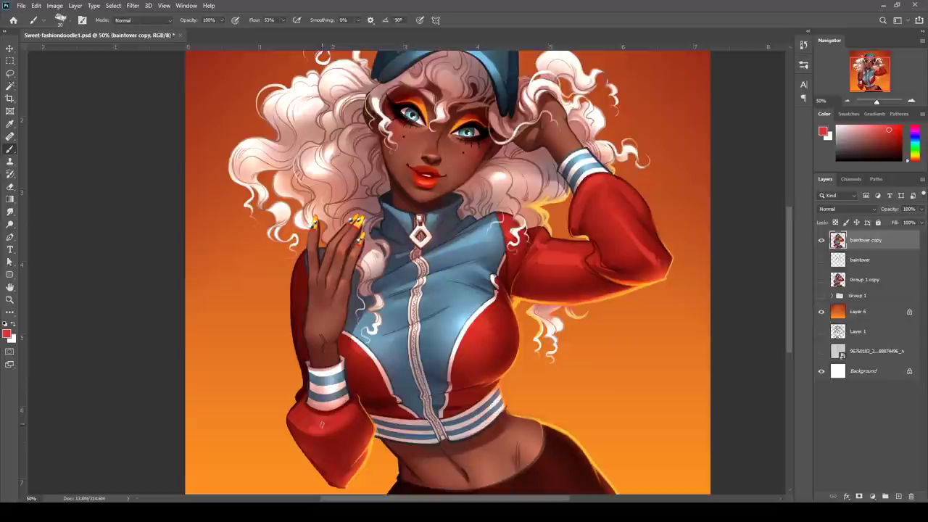
pyautogui.moveTo(651, 354)
pyautogui.mouseDown()
pyautogui.moveTo(635, 275)
pyautogui.moveTo(681, 253)
pyautogui.mouseUp()
pyautogui.moveTo(388, 311); pyautogui.dragTo(396, 334)
# Paint along the outer edge of the lowered arm's upper sleeve with orange sampled from the background
pyautogui.moveTo(508, 290); pyautogui.dragTo(415, 459)
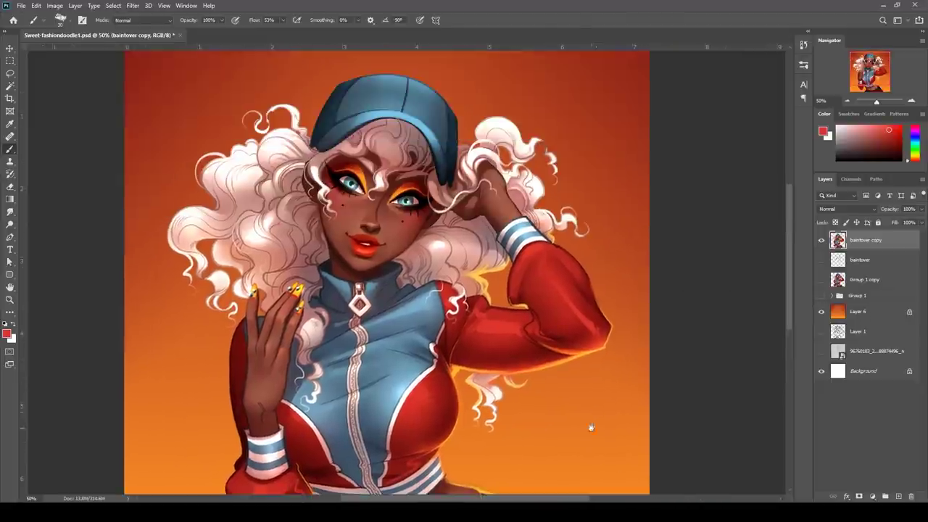
pyautogui.keyDown('alt'); pyautogui.click(236, 392); pyautogui.keyUp('alt')
pyautogui.keyDown('alt'); pyautogui.click(221, 392); pyautogui.keyUp('alt')
pyautogui.moveTo(232, 342); pyautogui.dragTo(231, 412)
pyautogui.moveTo(236, 326); pyautogui.dragTo(230, 373)
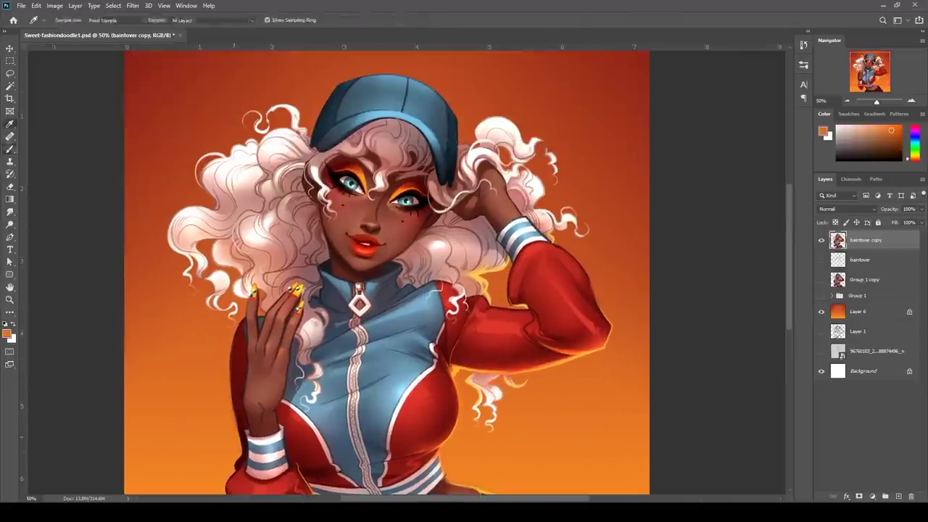
# Sample colors from the jacket and touch up the lower seam beside the zipper
pyautogui.moveTo(248, 442); pyautogui.dragTo(304, 342)
pyautogui.click(304, 341)
pyautogui.press('b')
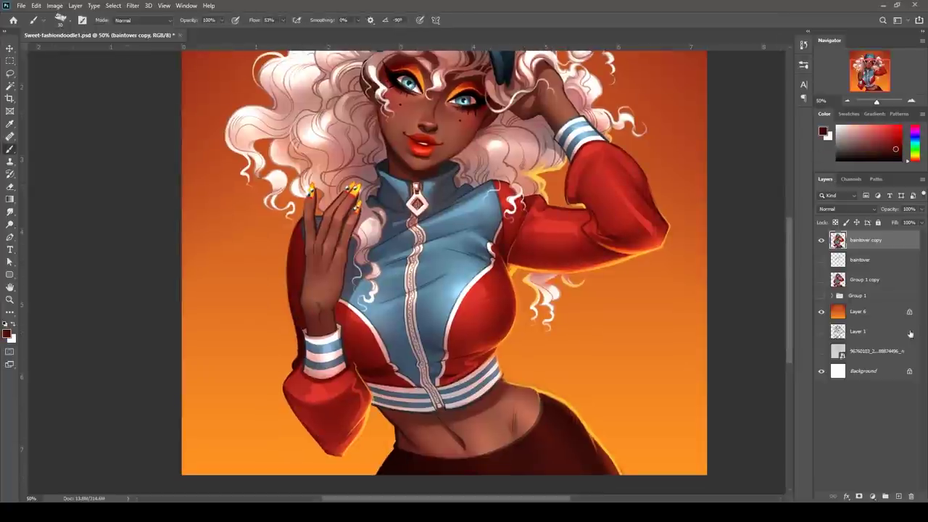
pyautogui.keyDown('alt'); pyautogui.click(595, 262); pyautogui.keyUp('alt')
pyautogui.keyDown('alt'); pyautogui.click(415, 257); pyautogui.keyUp('alt')
pyautogui.moveTo(390, 364); pyautogui.dragTo(416, 387)
# Paint small triangular earrings at the ears with a fine brush and orange sampled from the image
pyautogui.moveTo(649, 237)
pyautogui.mouseDown()
pyautogui.moveTo(648, 433)
pyautogui.moveTo(604, 435)
pyautogui.mouseUp()
pyautogui.keyDown('alt'); pyautogui.click(408, 292); pyautogui.keyUp('alt')
pyautogui.press('[')
pyautogui.press('[')
pyautogui.press('[')
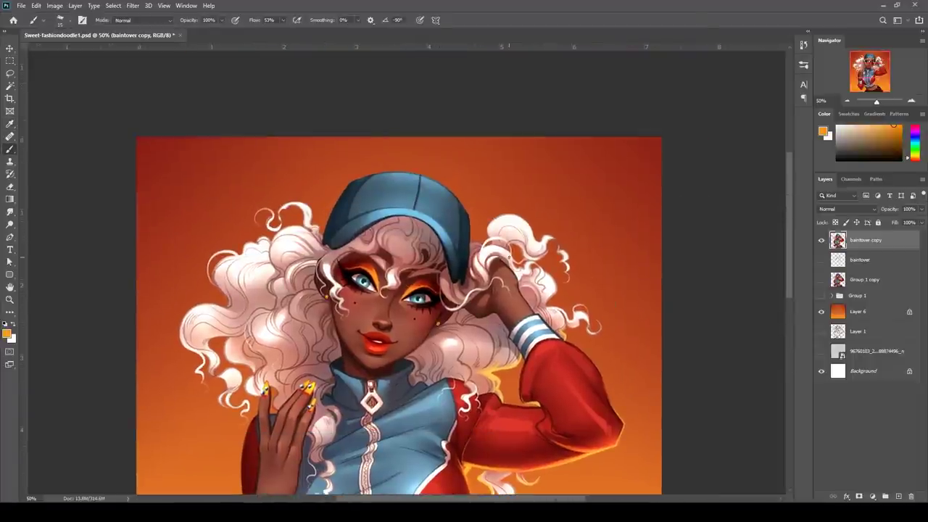
pyautogui.hotkey('ctrl', '+')
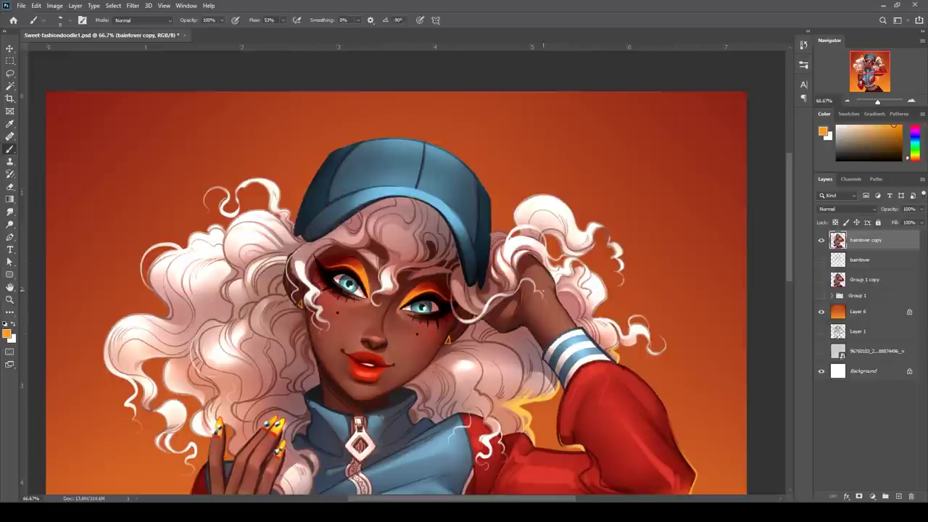
# Hide and redisplay the baintover copy layer to check which artwork it holds
pyautogui.press('d')
pyautogui.hotkey('ctrl', '-')
pyautogui.hotkey('ctrl', '-')
pyautogui.hotkey('ctrl', '-')
pyautogui.click(822, 244)
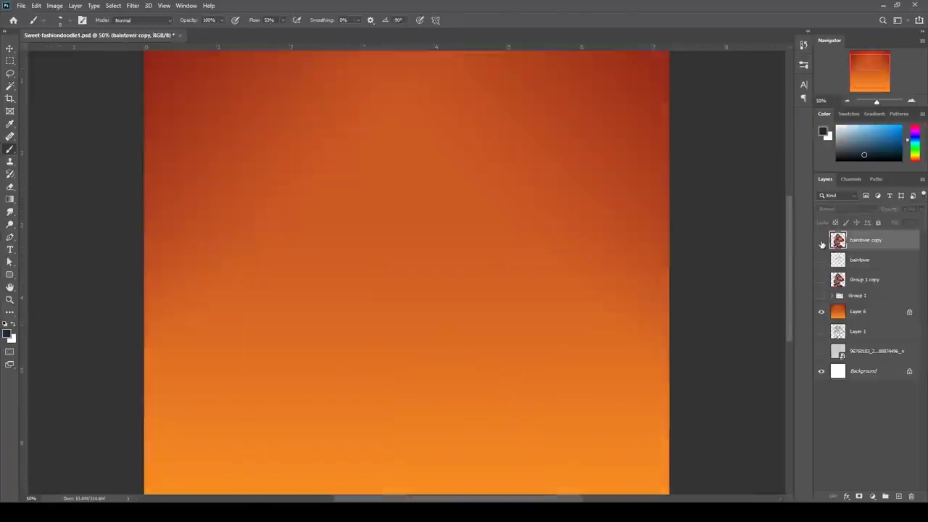
pyautogui.click(822, 243)
# Lasso the outer curls above the lowered arm's hand and distort them with Free Transform into a slightly larger, fuller shape
pyautogui.press('l')
pyautogui.moveTo(255, 292)
pyautogui.mouseDown()
pyautogui.moveTo(181, 156)
pyautogui.moveTo(252, 294)
pyautogui.moveTo(246, 287)
pyautogui.mouseUp()
pyautogui.hotkey('ctrl', 't')
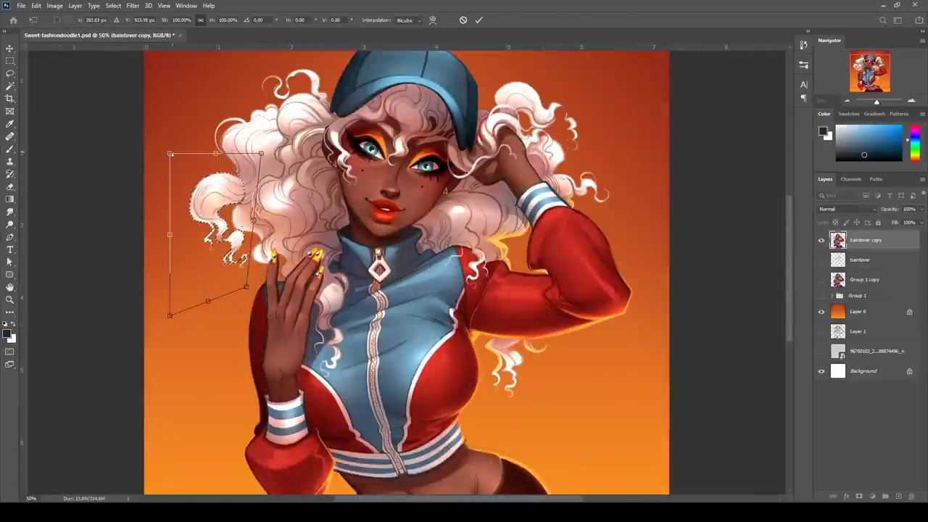
pyautogui.moveTo(171, 154); pyautogui.dragTo(188, 153)
pyautogui.moveTo(170, 315); pyautogui.dragTo(113, 317)
pyautogui.moveTo(247, 287); pyautogui.dragTo(233, 339)
pyautogui.moveTo(240, 199); pyautogui.dragTo(247, 215)
pyautogui.moveTo(194, 166); pyautogui.dragTo(186, 134)
pyautogui.moveTo(279, 160); pyautogui.dragTo(296, 207)
pyautogui.moveTo(270, 219); pyautogui.dragTo(252, 194)
pyautogui.press('Return')
pyautogui.hotkey('ctrl', 'd')
pyautogui.press('b')
pyautogui.moveTo(447, 375); pyautogui.dragTo(567, 440)
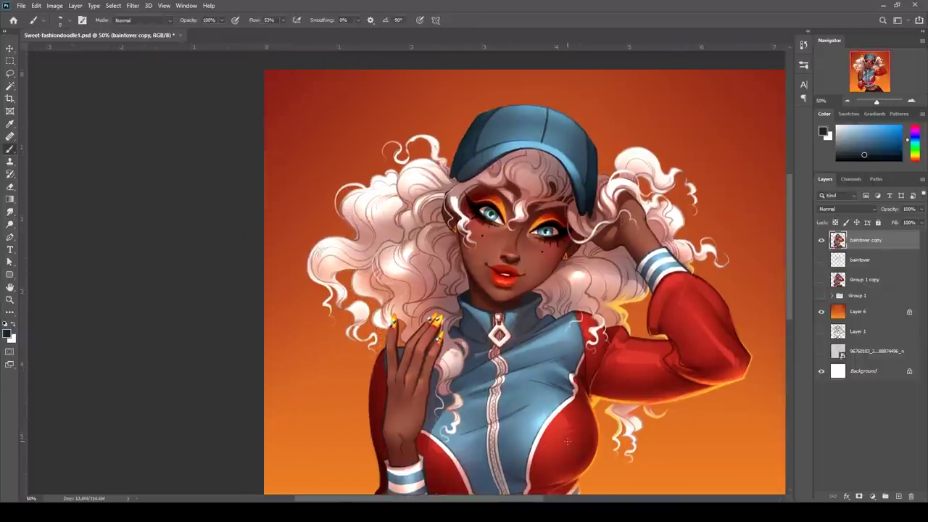
# Try to separate the outer hair above the lowered arm onto its own layer and rotate and stretch it, and undo the changes
pyautogui.keyDown('alt'); pyautogui.click(313, 252); pyautogui.keyUp('alt')
pyautogui.press('l')
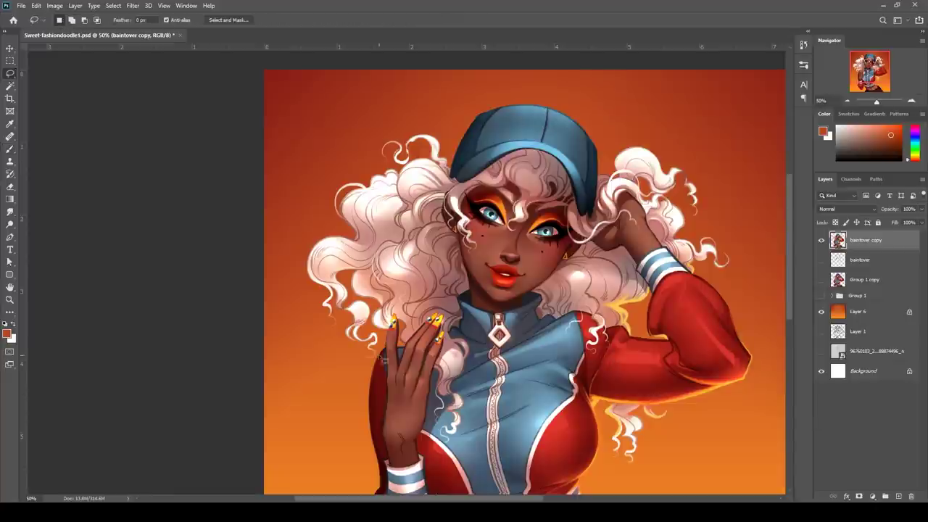
pyautogui.moveTo(397, 168); pyautogui.dragTo(375, 371)
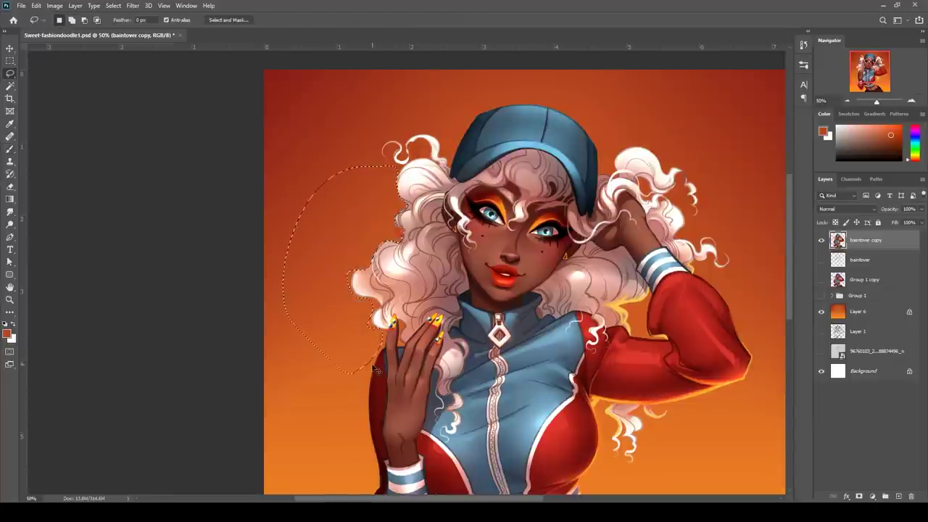
pyautogui.hotkey('ctrl', 'j')
pyautogui.hotkey('ctrl', 't')
pyautogui.moveTo(485, 320); pyautogui.dragTo(436, 379)
pyautogui.moveTo(369, 288)
pyautogui.mouseDown()
pyautogui.moveTo(394, 263)
pyautogui.moveTo(370, 281)
pyautogui.mouseUp()
pyautogui.moveTo(309, 334); pyautogui.dragTo(322, 318)
pyautogui.moveTo(363, 147); pyautogui.dragTo(356, 150)
pyautogui.moveTo(410, 237); pyautogui.dragTo(418, 241)
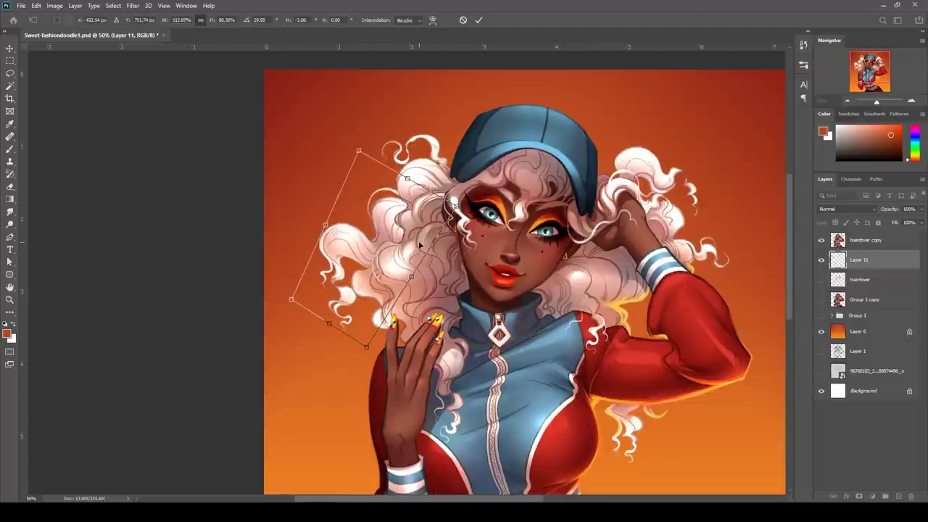
pyautogui.press('Return')
pyautogui.moveTo(703, 416); pyautogui.dragTo(668, 350)
pyautogui.hotkey('ctrl', 'z')
pyautogui.hotkey('ctrl', 'z')
pyautogui.hotkey('ctrl', 'z')
pyautogui.hotkey('ctrl', 'd')
# Touch up the outermost curl above the lowered arm with light pink sampled from the hair
pyautogui.press('b')
pyautogui.moveTo(269, 202); pyautogui.dragTo(307, 296)
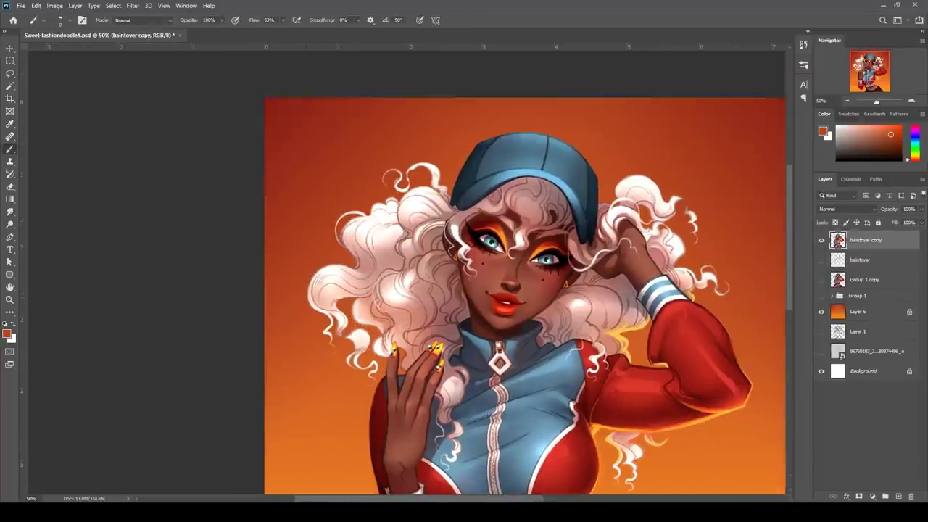
pyautogui.keyDown('alt'); pyautogui.click(316, 290); pyautogui.keyUp('alt')
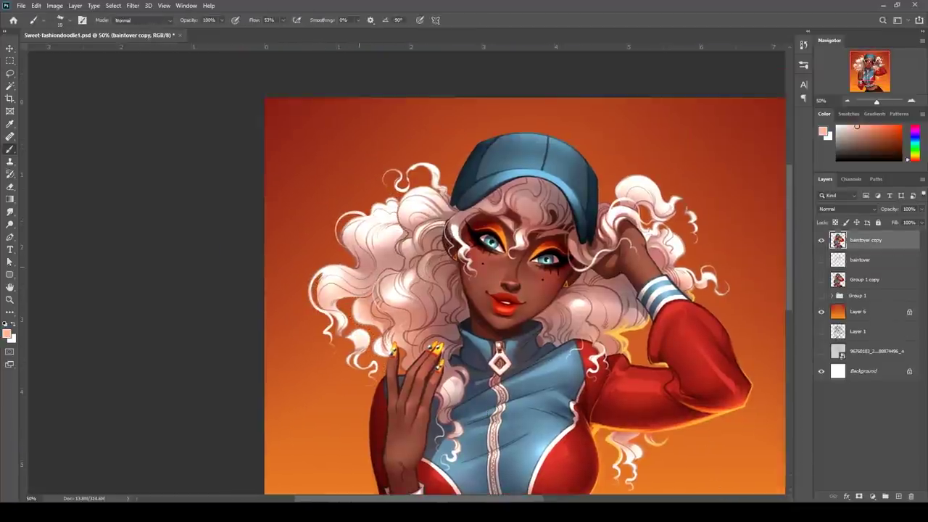
# Paint thin flyaway strands on the curls around the raised hand and beside the cap, using white sampled from the artwork
pyautogui.moveTo(616, 326); pyautogui.dragTo(478, 257)
pyautogui.keyDown('alt'); pyautogui.click(490, 259); pyautogui.keyUp('alt')
pyautogui.keyDown('alt'); pyautogui.click(485, 252); pyautogui.keyUp('alt')
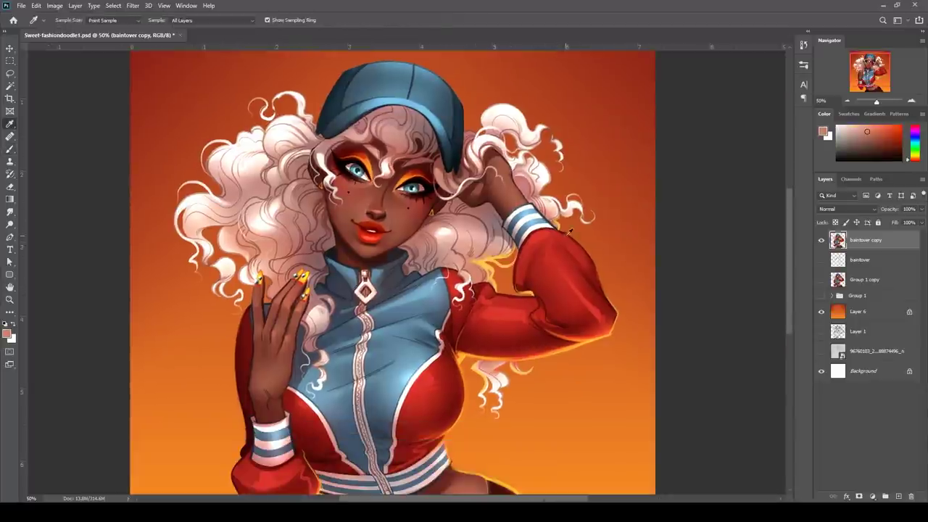
pyautogui.keyDown('alt'); pyautogui.click(523, 211); pyautogui.keyUp('alt')
pyautogui.keyDown('alt'); pyautogui.click(537, 206); pyautogui.keyUp('alt')
pyautogui.moveTo(560, 205); pyautogui.dragTo(537, 157)
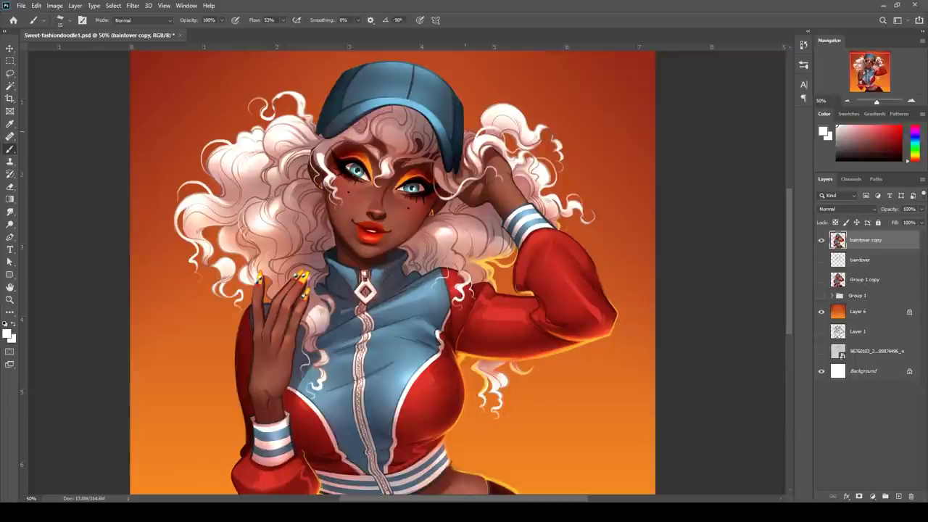
pyautogui.moveTo(483, 89); pyautogui.dragTo(475, 119)
pyautogui.moveTo(467, 138); pyautogui.dragTo(484, 262)
pyautogui.moveTo(337, 266); pyautogui.dragTo(310, 305)
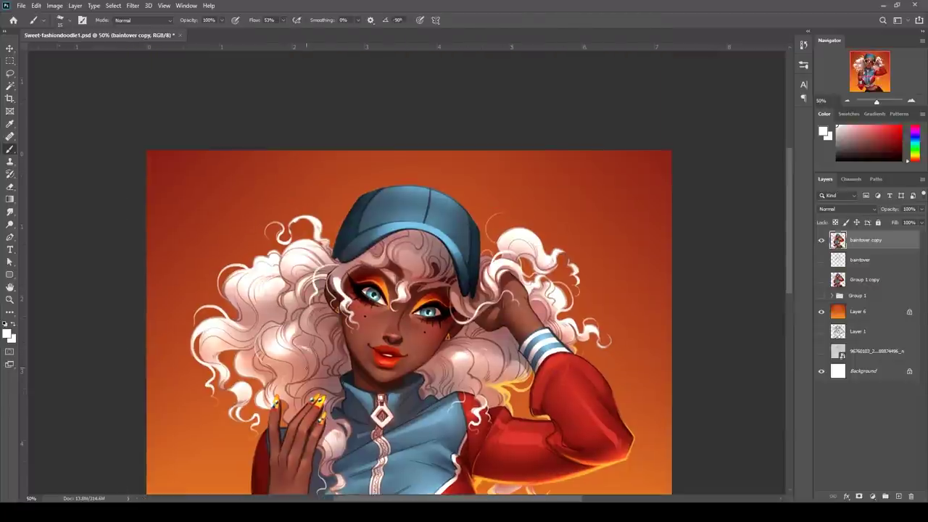
# Paint fine light strands along the edge of the outermost curl above the lowered arm with sampled hair colors
pyautogui.moveTo(651, 456); pyautogui.dragTo(649, 318)
pyautogui.moveTo(191, 200)
pyautogui.mouseDown()
pyautogui.moveTo(269, 307)
pyautogui.moveTo(385, 320)
pyautogui.moveTo(404, 353)
pyautogui.mouseUp()
pyautogui.keyDown('alt'); pyautogui.click(382, 318); pyautogui.keyUp('alt')
pyautogui.keyDown('alt'); pyautogui.click(397, 312); pyautogui.keyUp('alt')
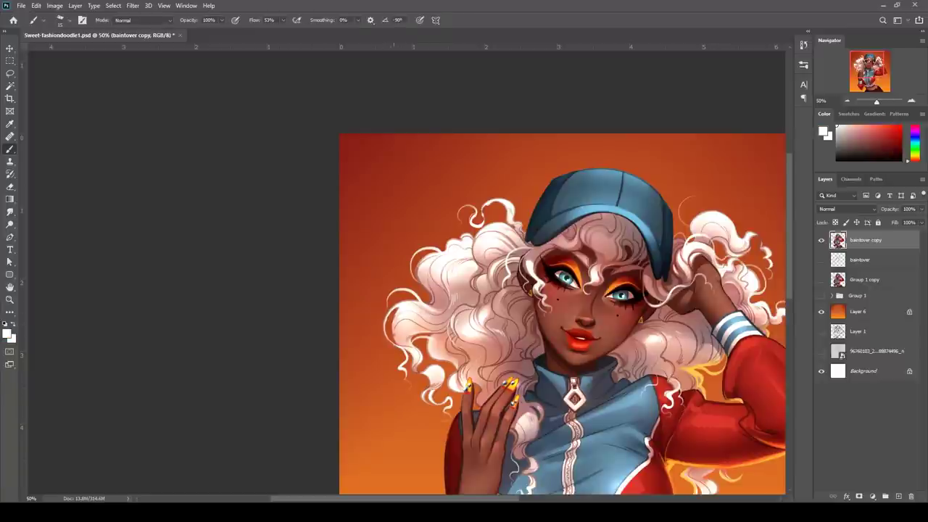
pyautogui.moveTo(397, 309); pyautogui.dragTo(390, 334)
pyautogui.keyDown('alt'); pyautogui.click(397, 330); pyautogui.keyUp('alt')
# Brush a near-white highlight onto the upper curl beside the cap, on the lowered arm's side
pyautogui.moveTo(740, 424)
pyautogui.mouseDown()
pyautogui.moveTo(607, 305)
pyautogui.moveTo(610, 473)
pyautogui.mouseUp()
pyautogui.keyDown('alt'); pyautogui.click(342, 258); pyautogui.keyUp('alt')
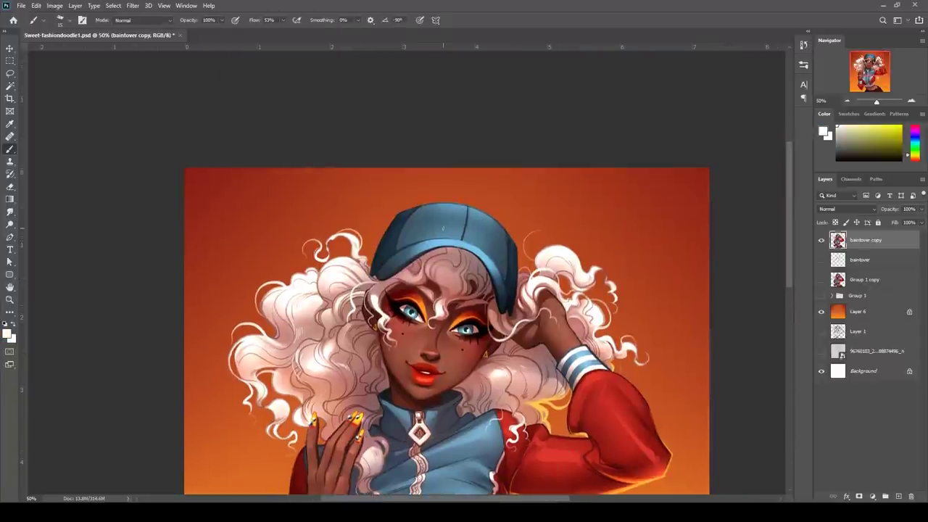
pyautogui.moveTo(330, 258); pyautogui.dragTo(353, 252)
pyautogui.moveTo(658, 435); pyautogui.dragTo(580, 313)
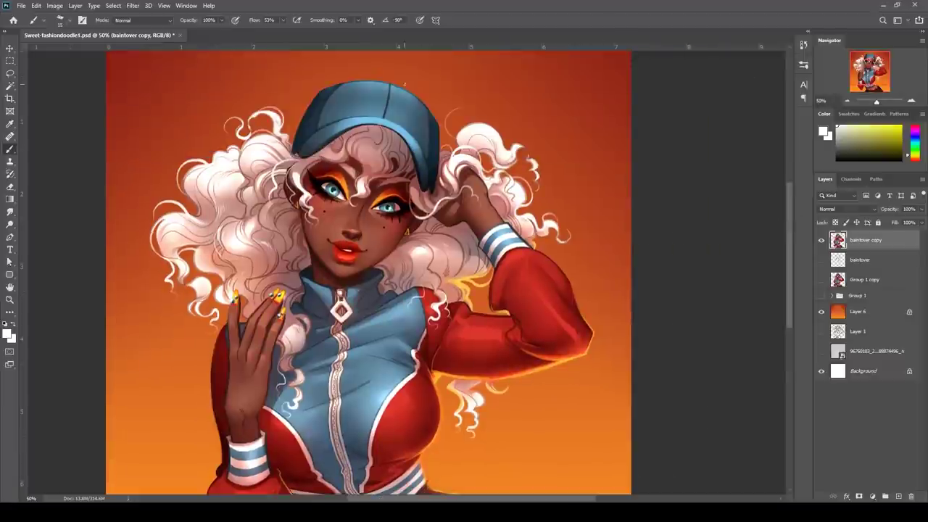
pyautogui.click(848, 102)
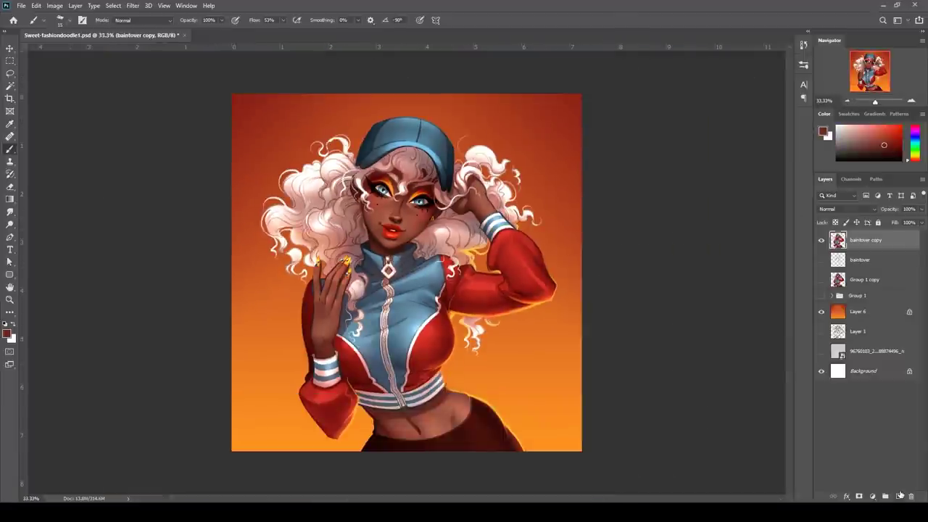